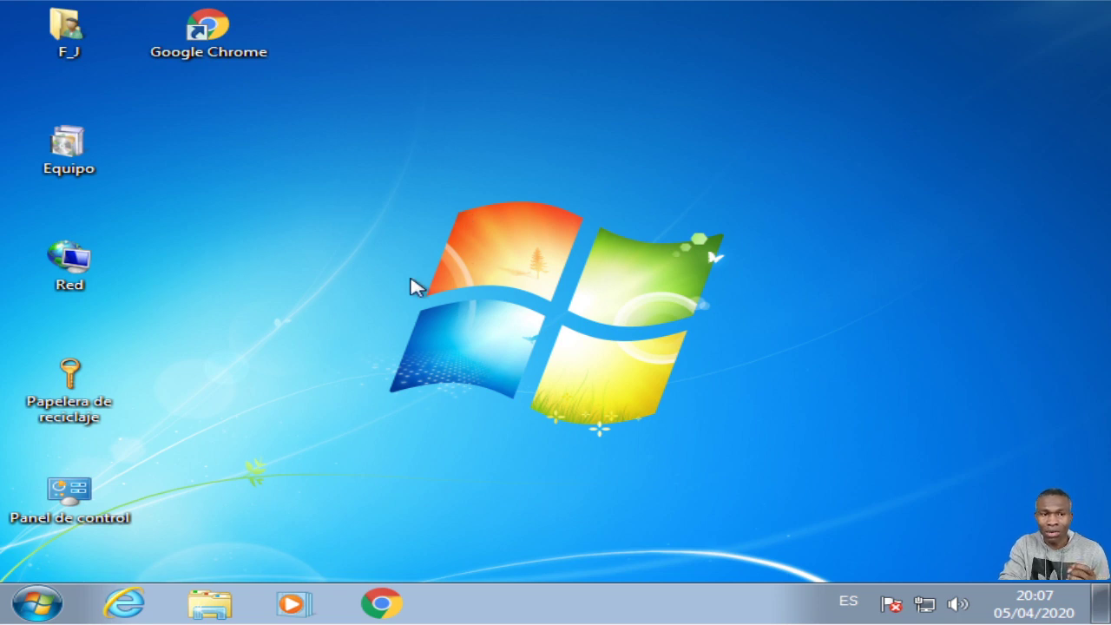
Create a new folder on the desktop and keep its default name, Nueva carpeta
right_click(403, 164)
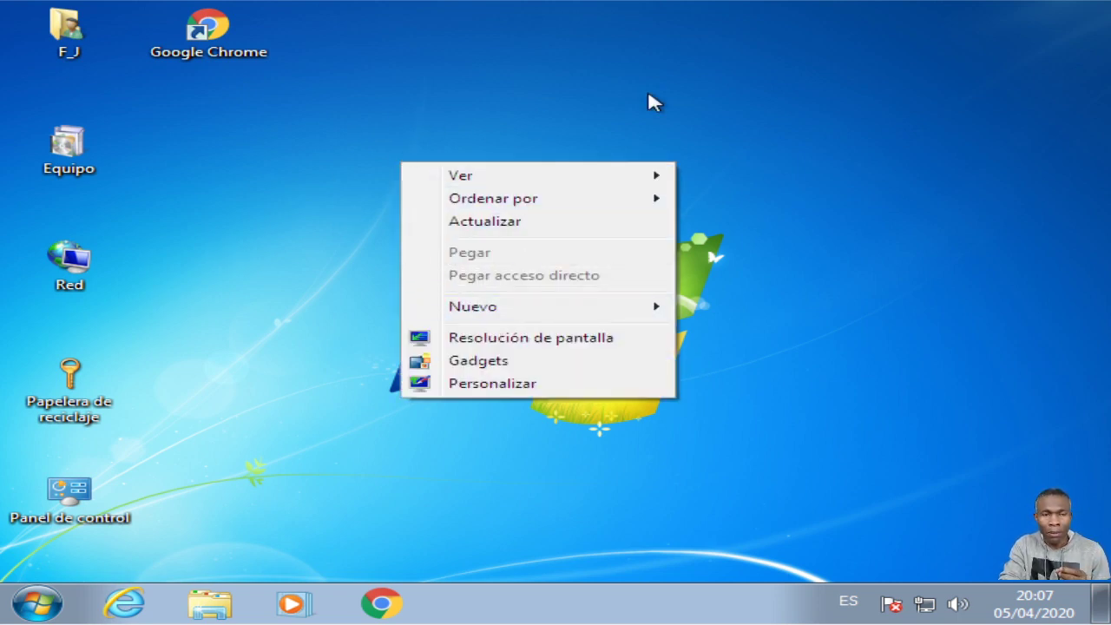
click(651, 104)
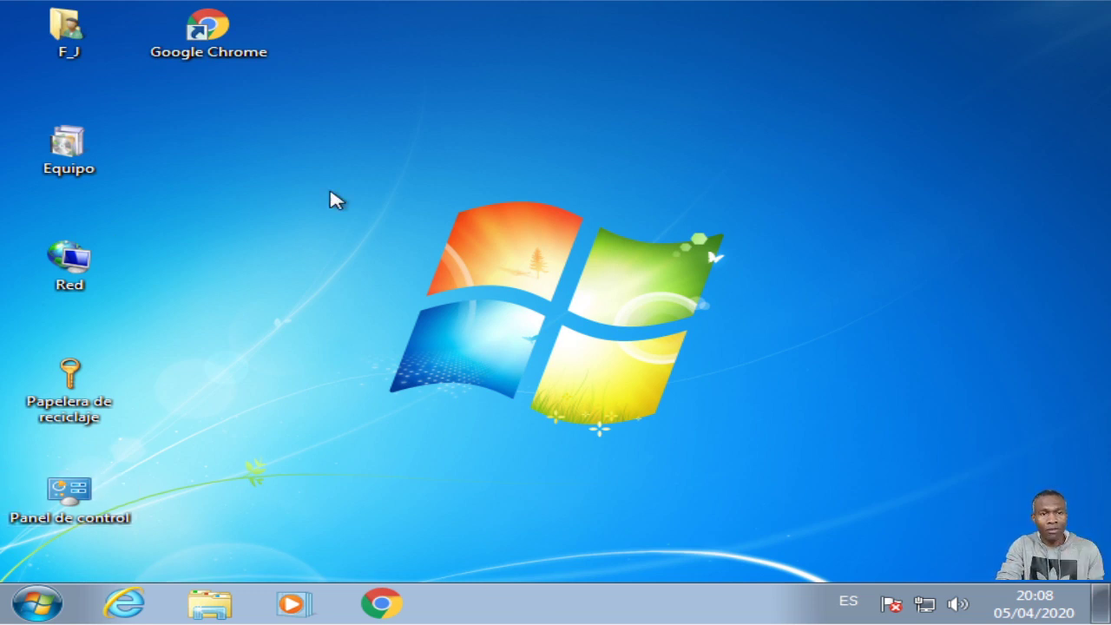
right_click(540, 166)
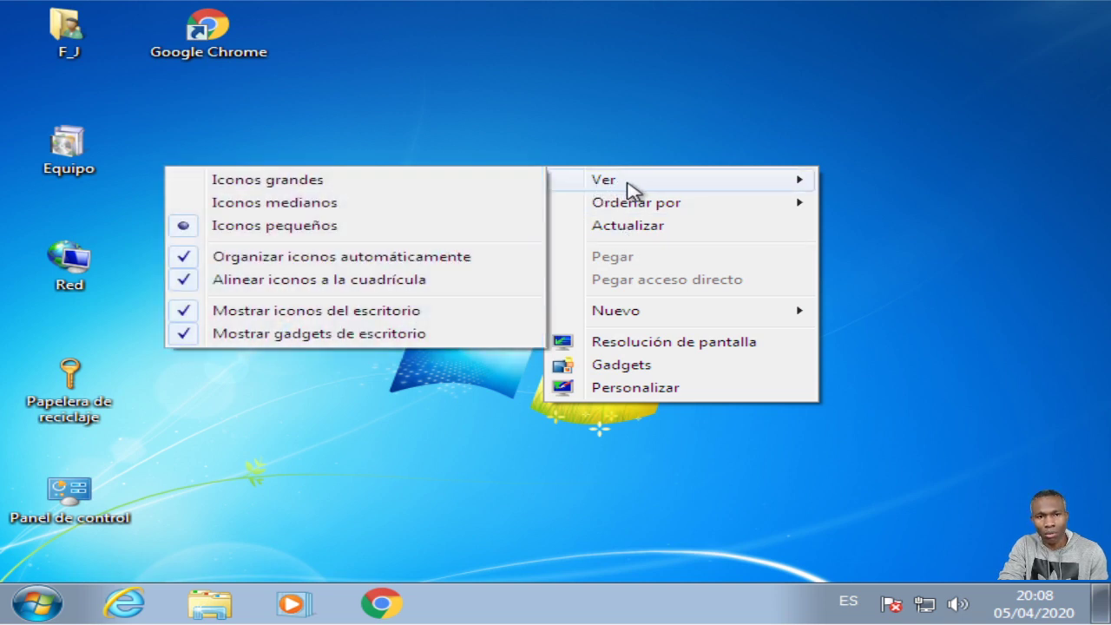
mouse_move(635, 211)
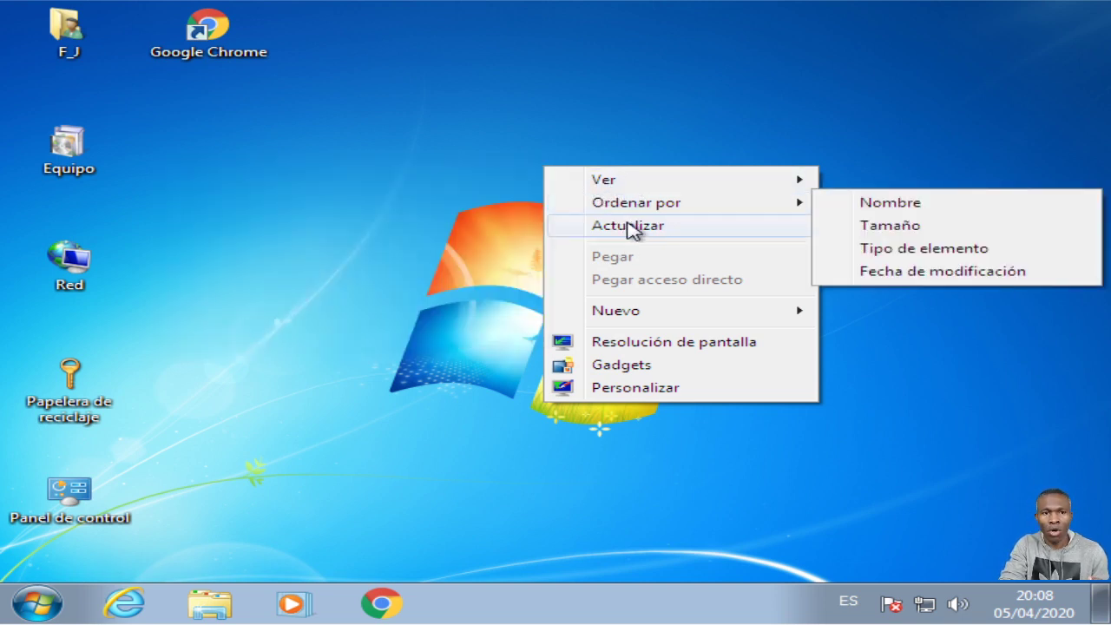
mouse_move(628, 324)
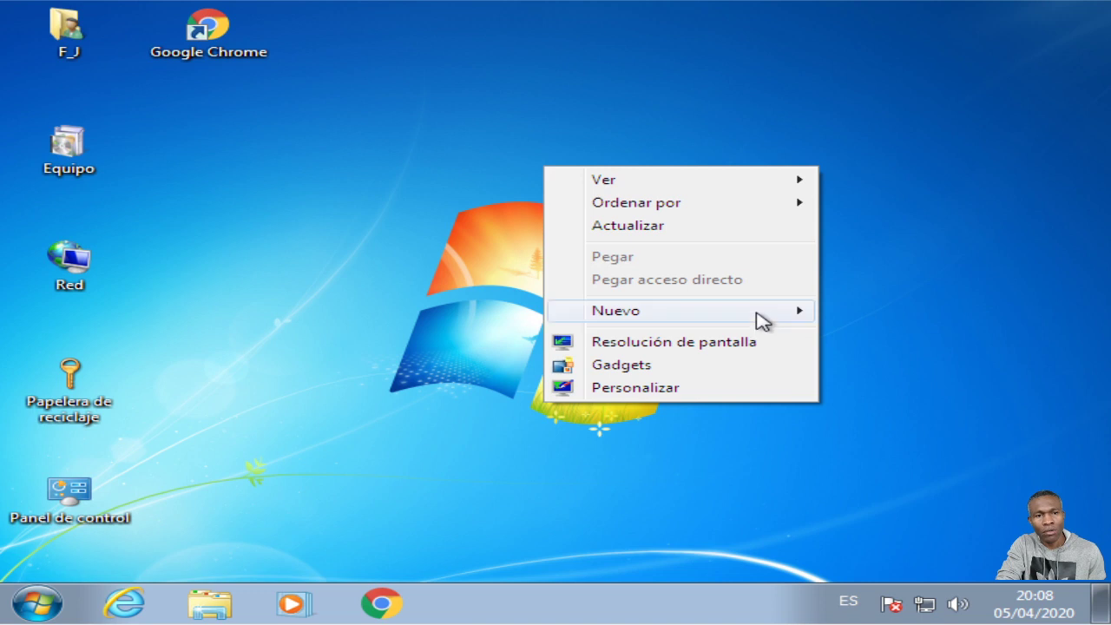
mouse_move(775, 325)
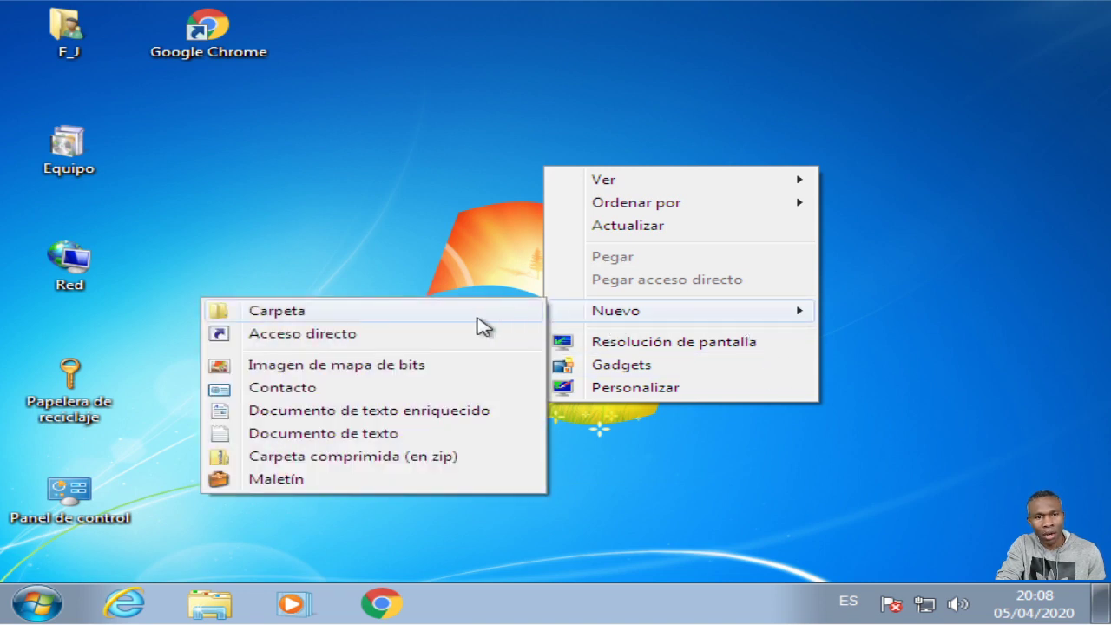
click(286, 314)
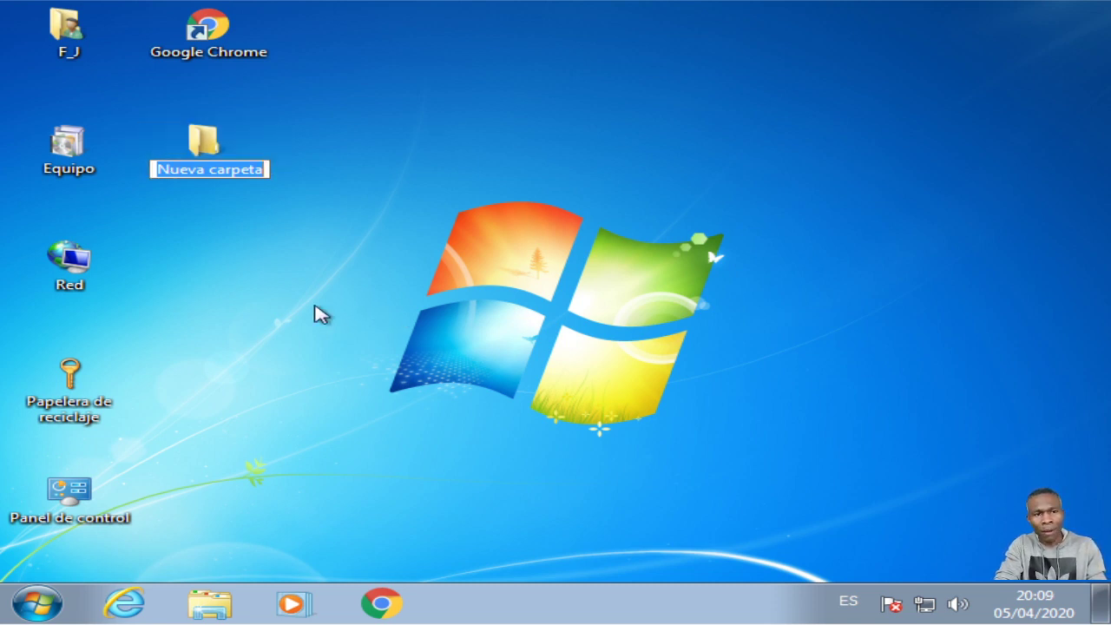
click(257, 239)
Try to move the Nueva carpeta folder and the Google Chrome shortcut to empty areas of the desktop
drag(207, 169, 608, 362)
click(612, 356)
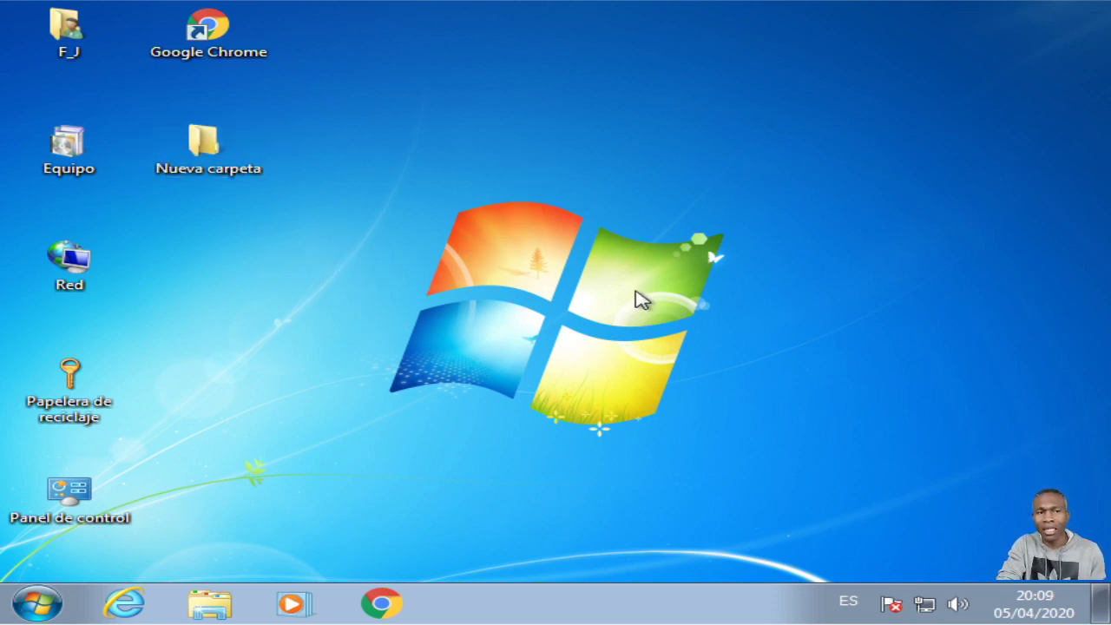
click(211, 161)
click(330, 173)
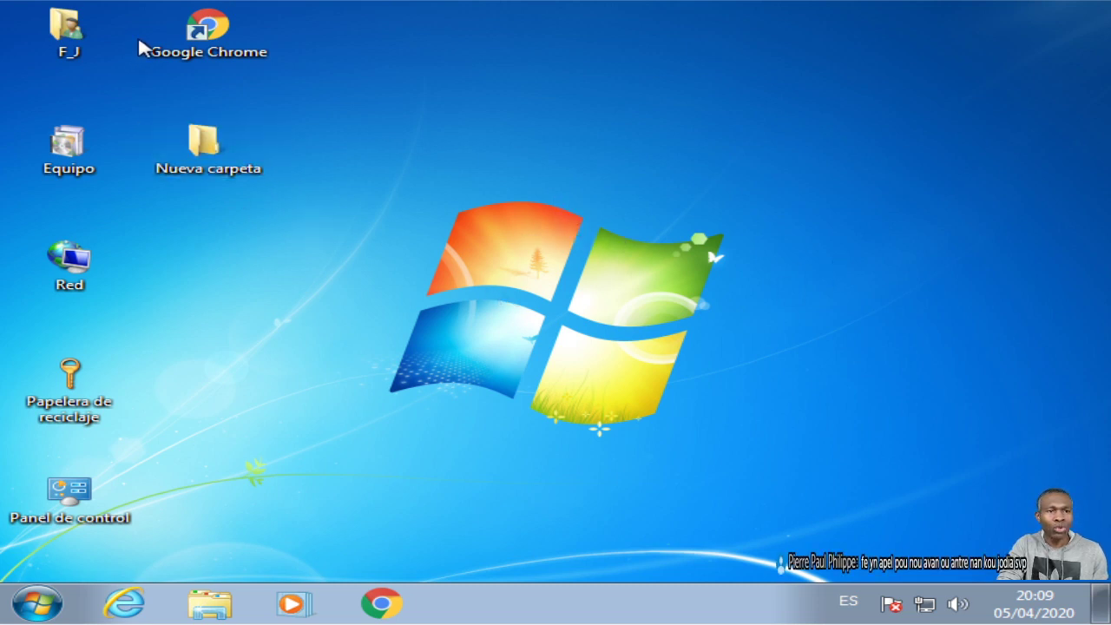
drag(206, 28, 520, 122)
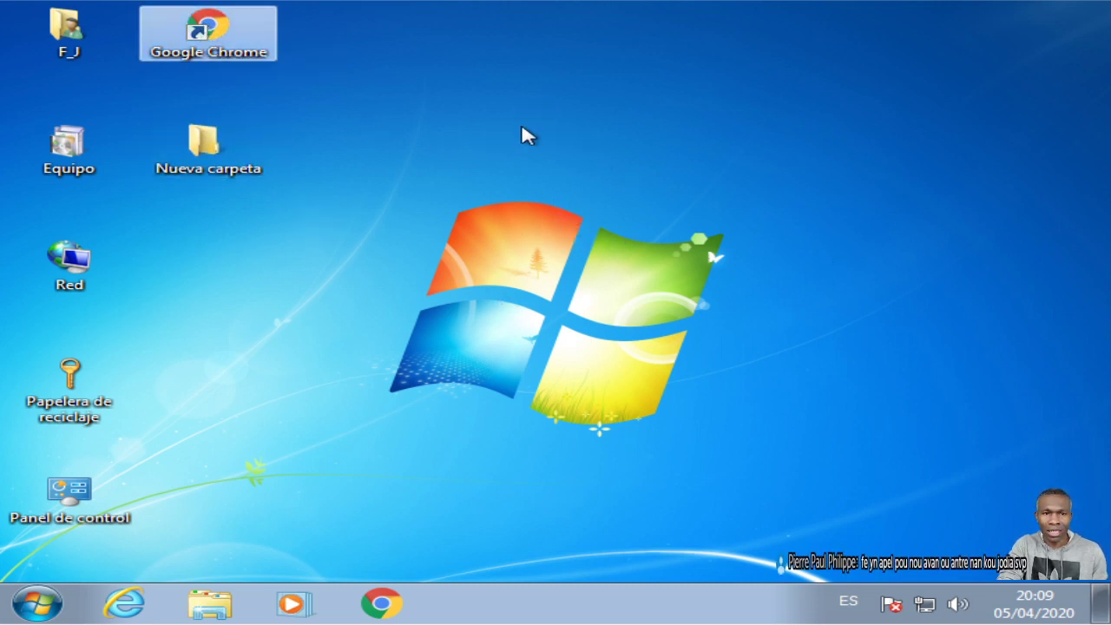
Move the Google Chrome desktop shortcut into the Nueva carpeta folder and open that folder
drag(185, 35, 201, 159)
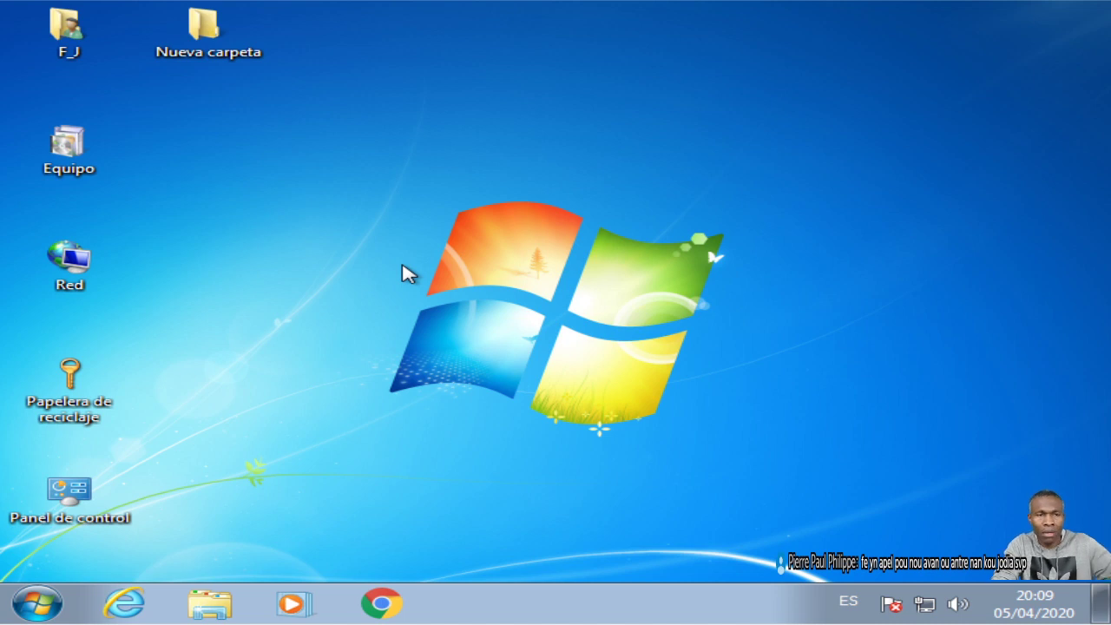
double_click(203, 54)
click(257, 144)
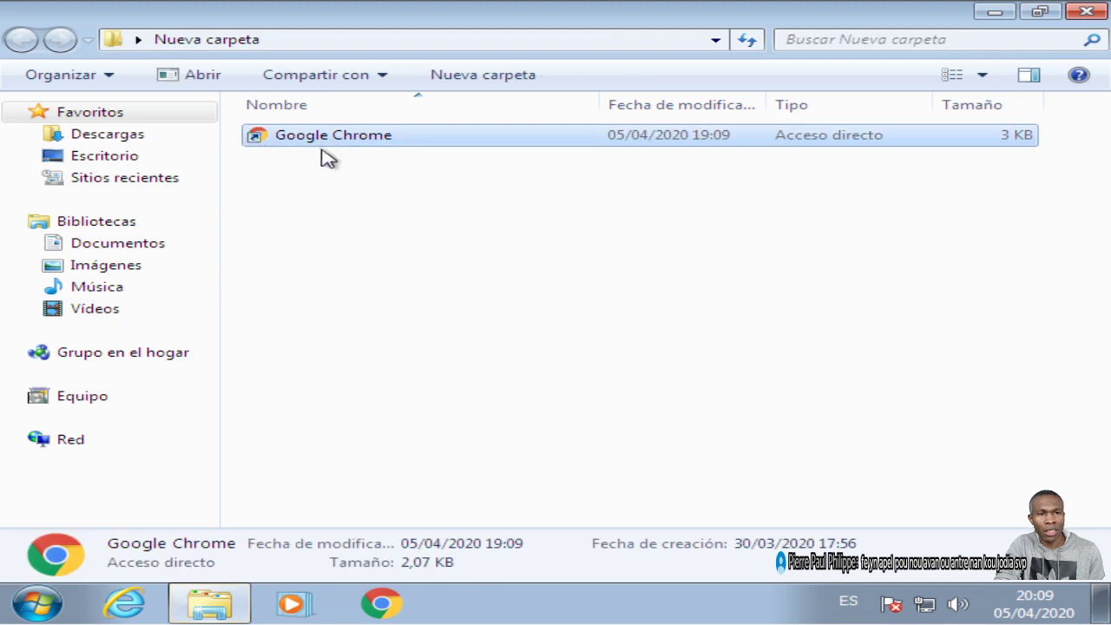
Cut the Google Chrome shortcut out of Nueva carpeta, close the folder and paste the shortcut on the desktop
right_click(319, 143)
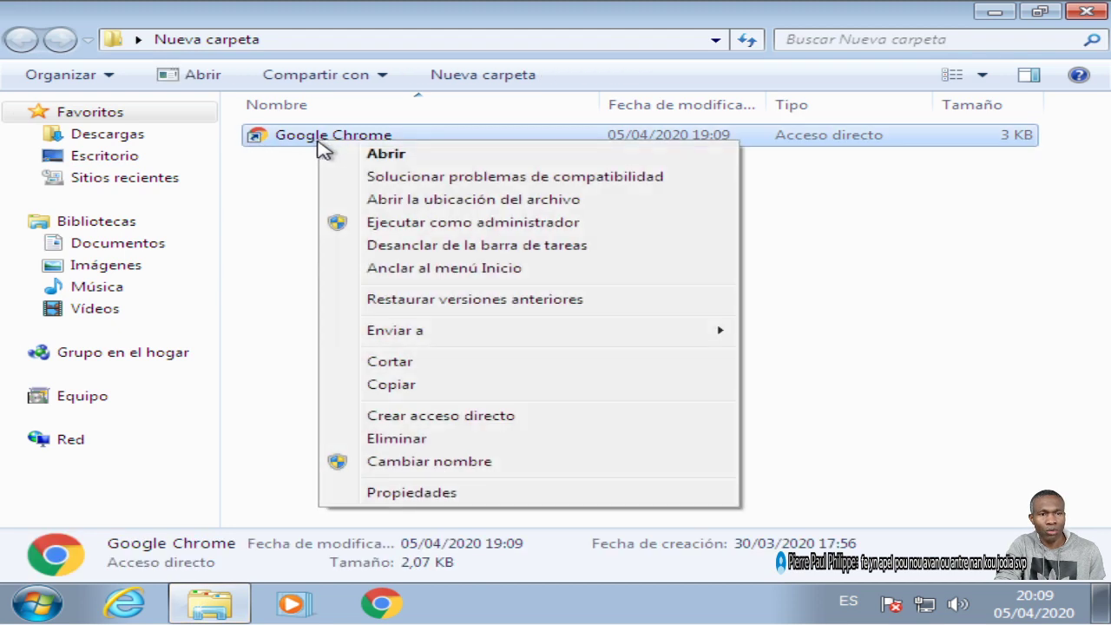
click(399, 363)
click(1087, 15)
right_click(546, 168)
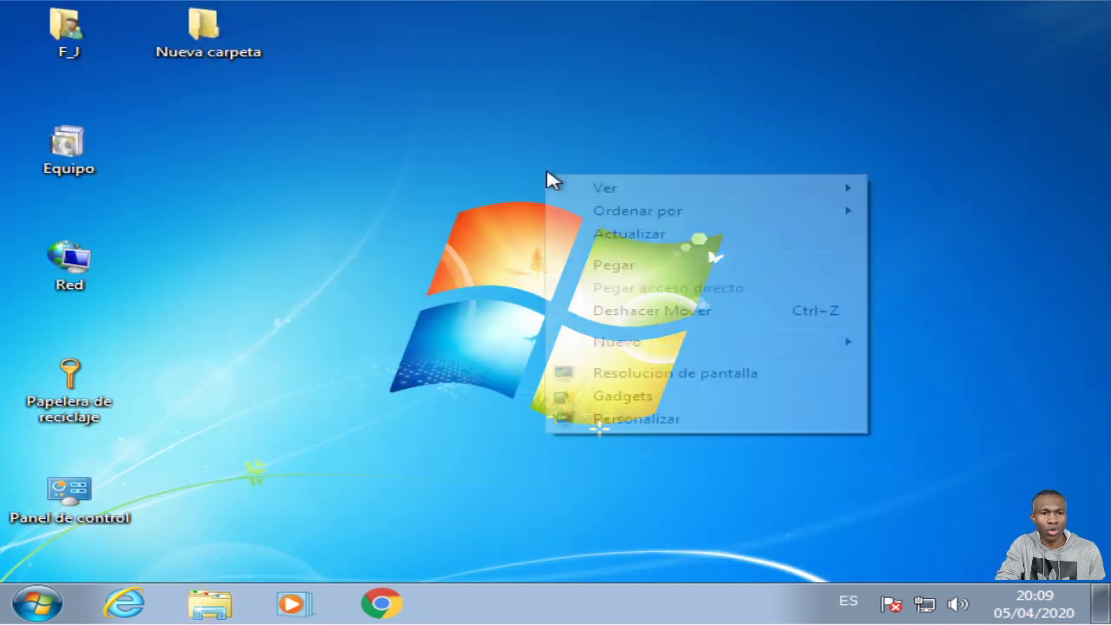
click(614, 266)
Try to move the Nueva carpeta folder to the middle of the desktop and check the desktop icon display options
drag(213, 35, 491, 314)
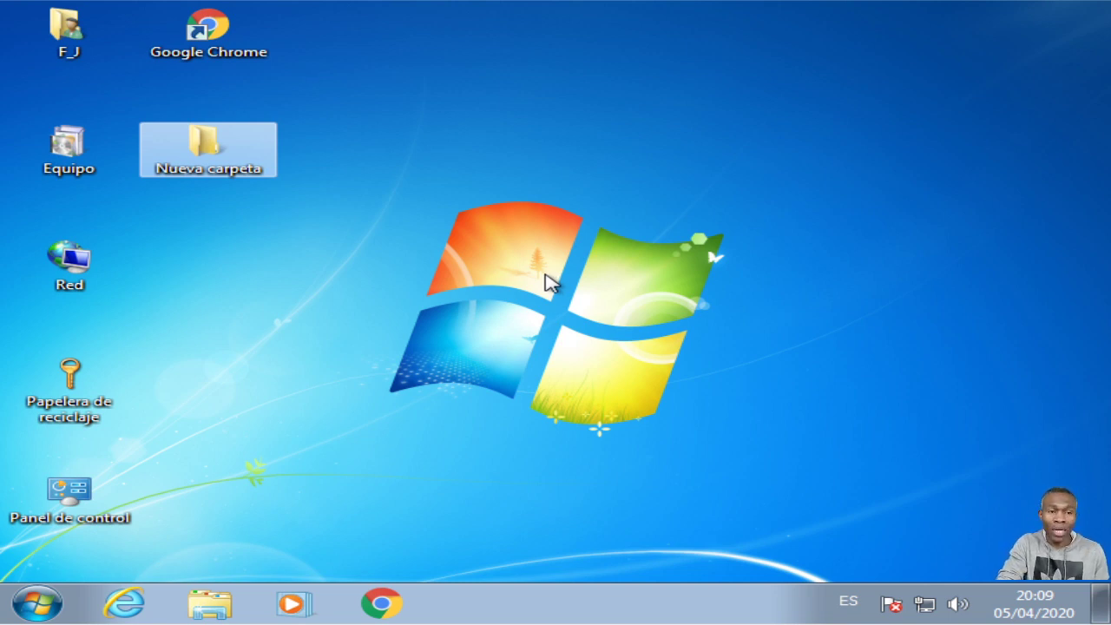
right_click(507, 165)
mouse_move(517, 178)
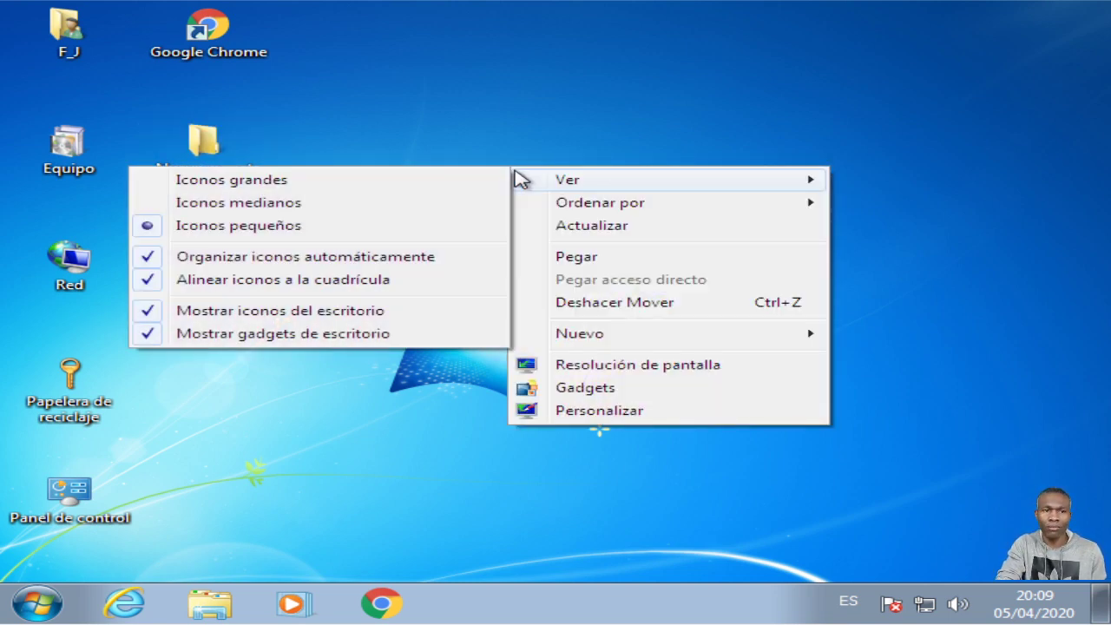
click(724, 185)
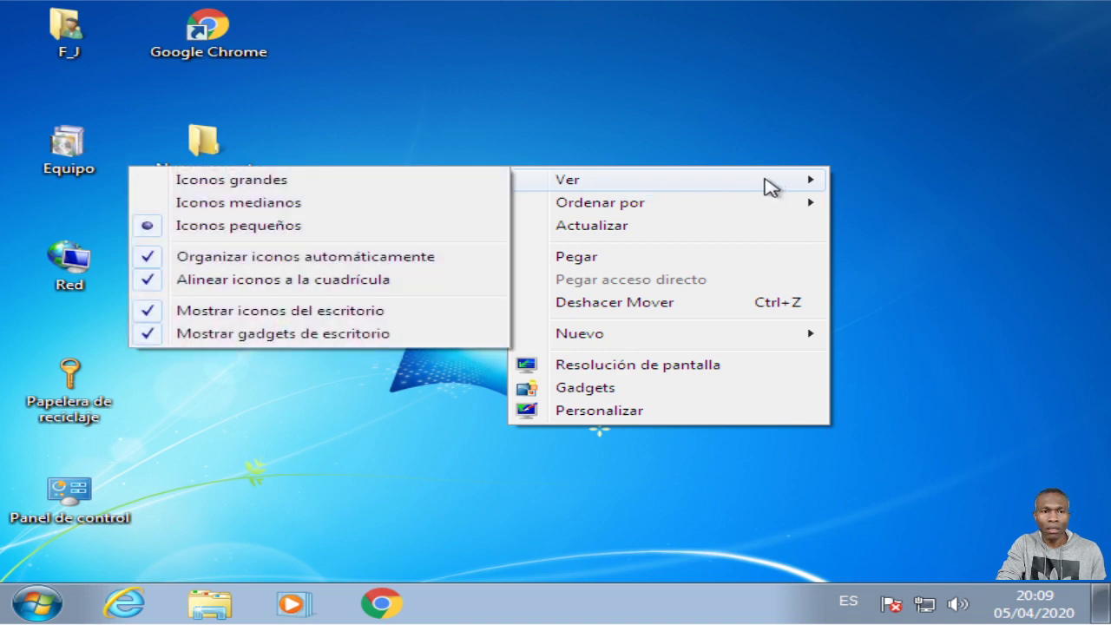
Create a second new folder on the desktop with the default name Nueva carpeta (2)
right_click(599, 105)
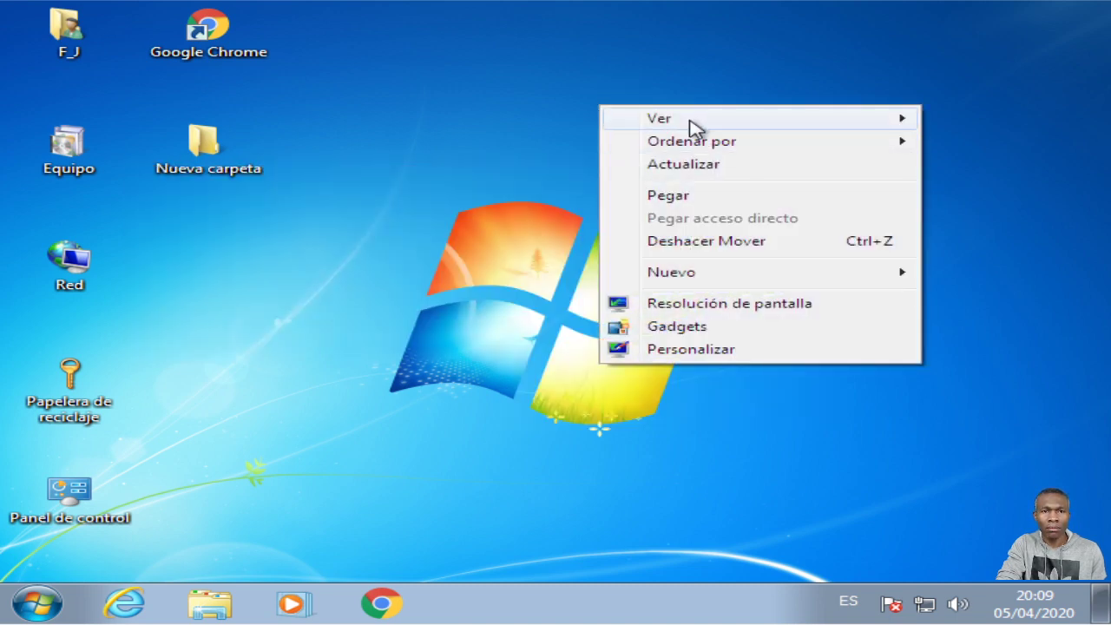
mouse_move(694, 282)
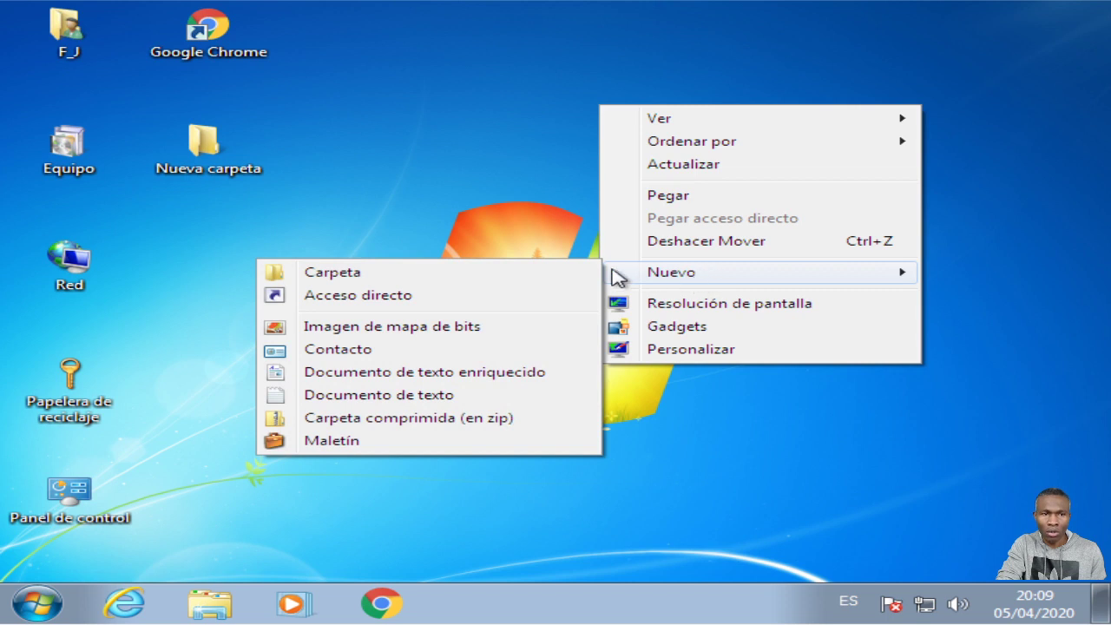
click(456, 274)
key(Return)
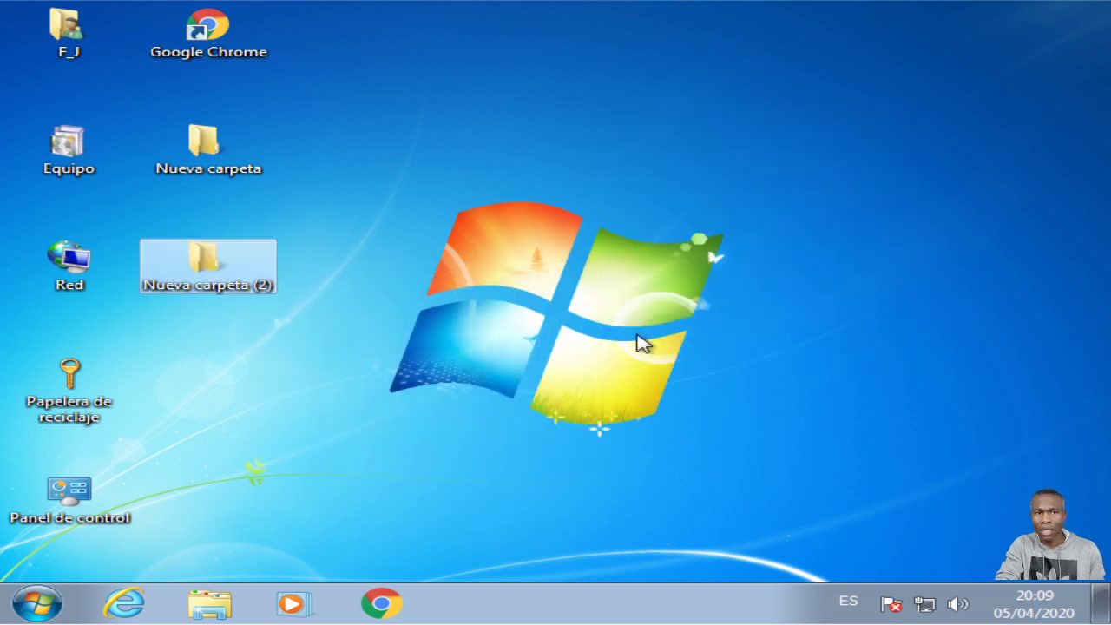
click(293, 192)
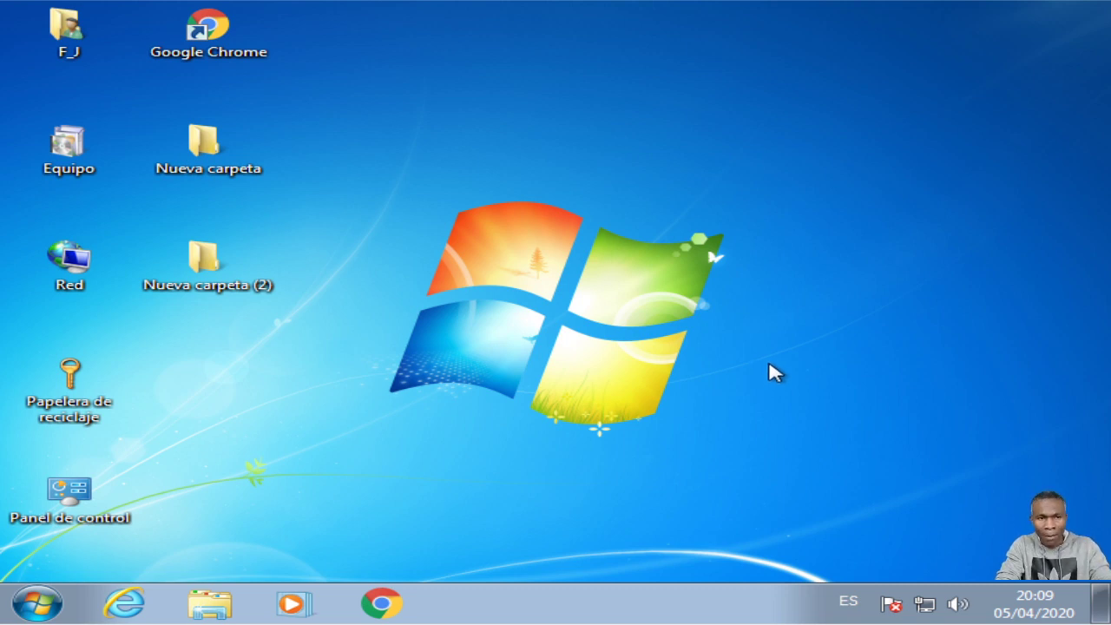
Practise selecting one and both of the new desktop folders, clearing the selection each time
click(241, 165)
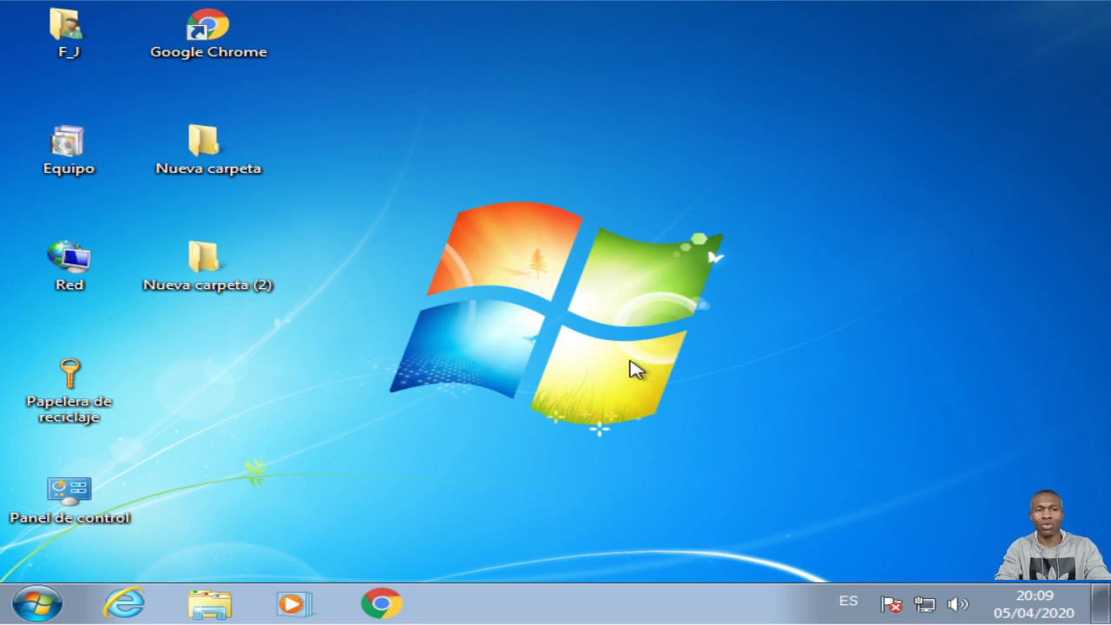
click(310, 205)
drag(507, 202, 218, 145)
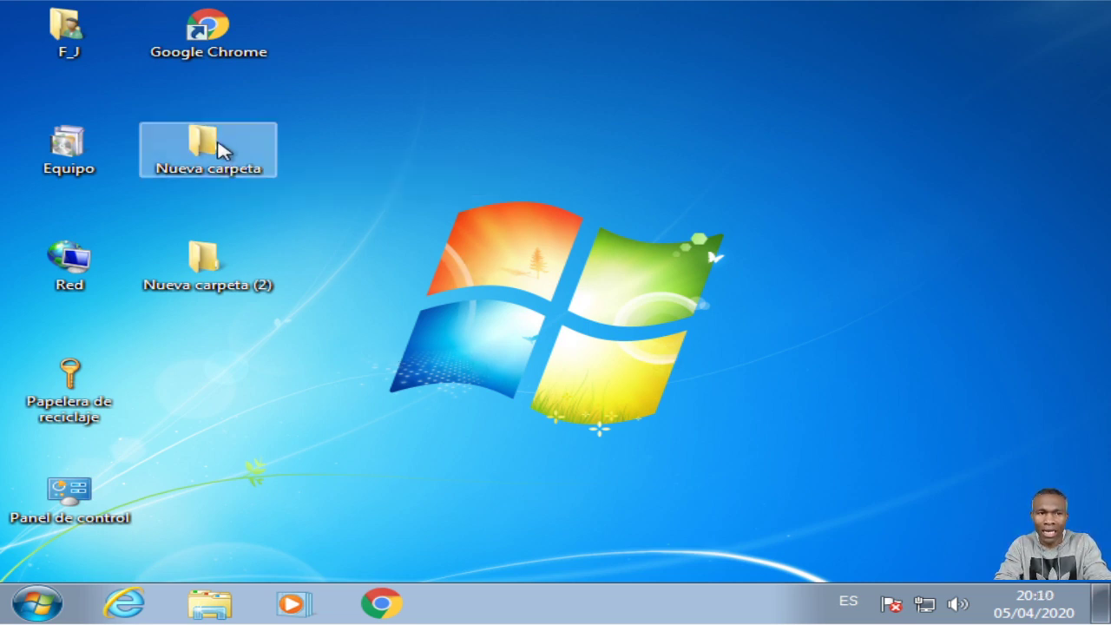
drag(635, 393, 171, 113)
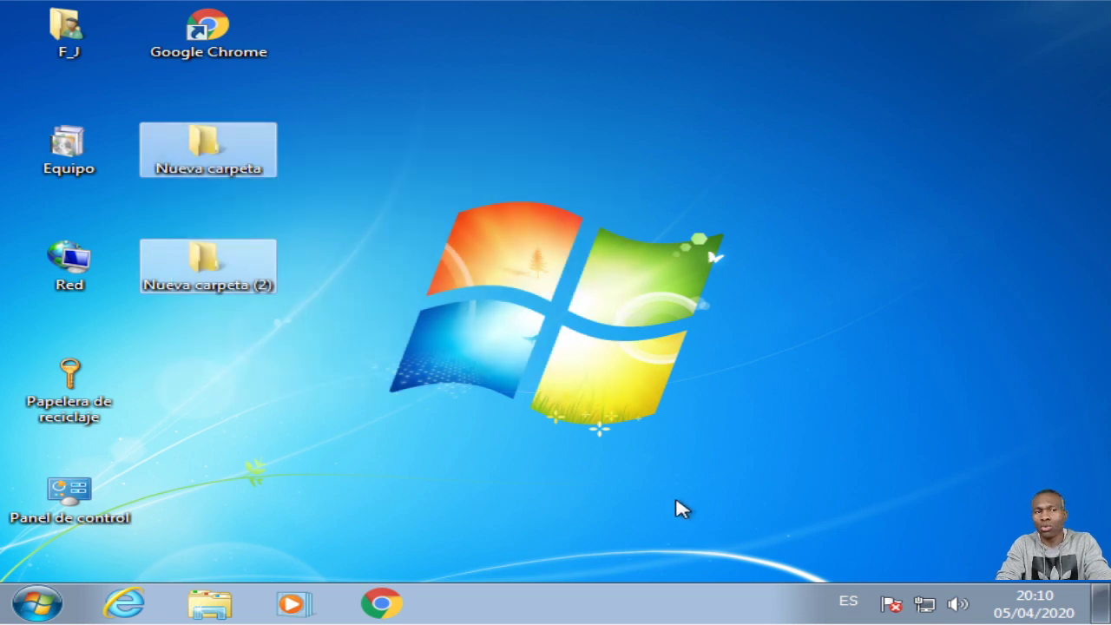
click(599, 427)
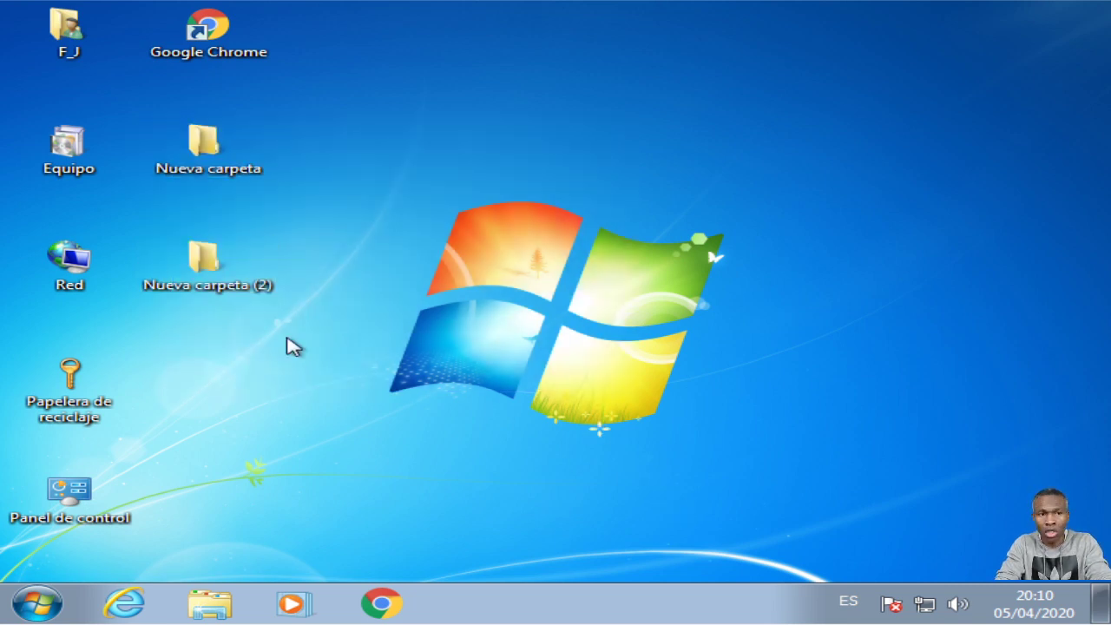
click(233, 286)
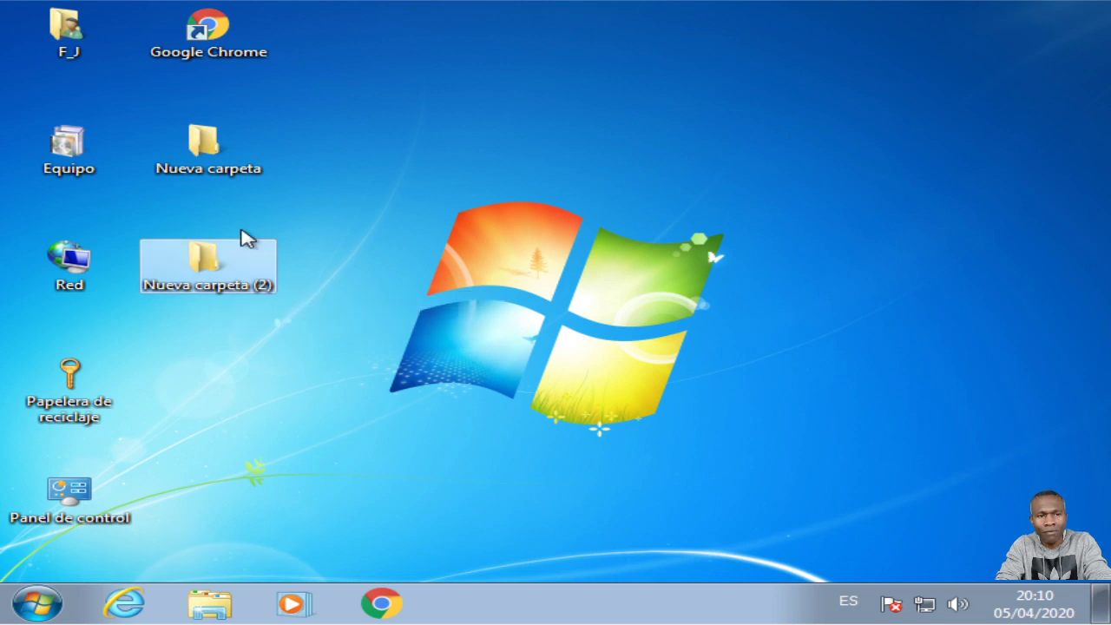
right_click(208, 273)
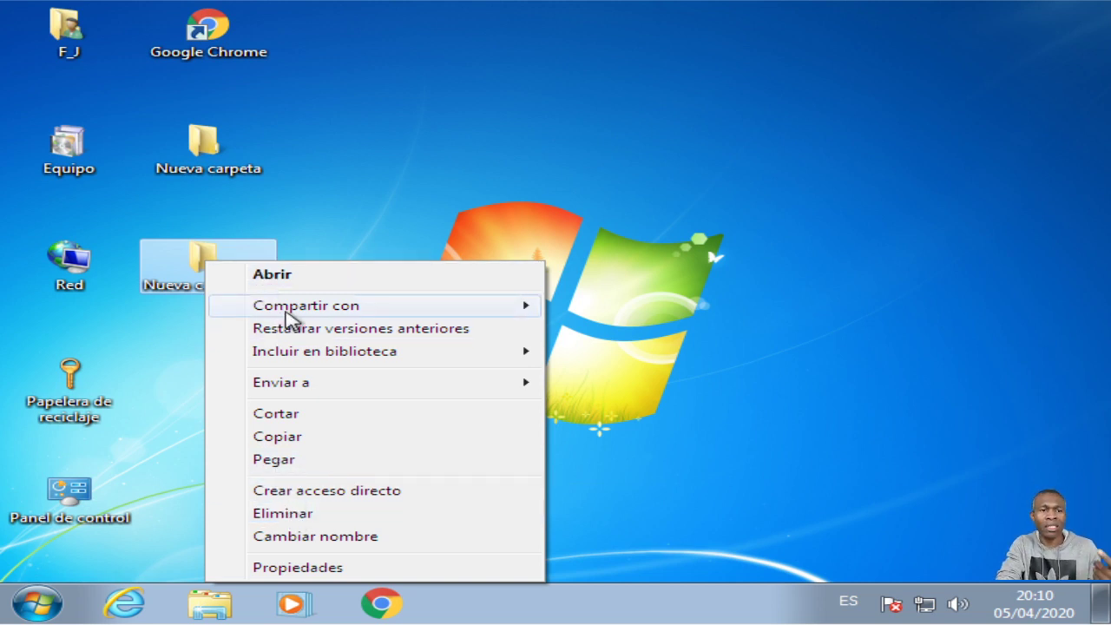
mouse_move(287, 313)
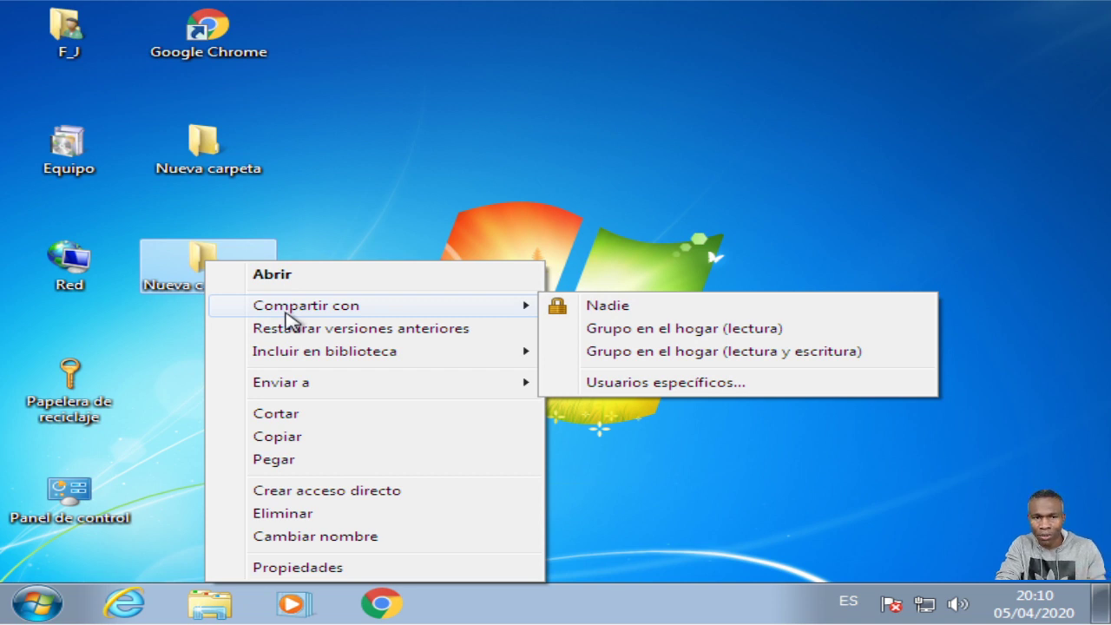
mouse_move(308, 389)
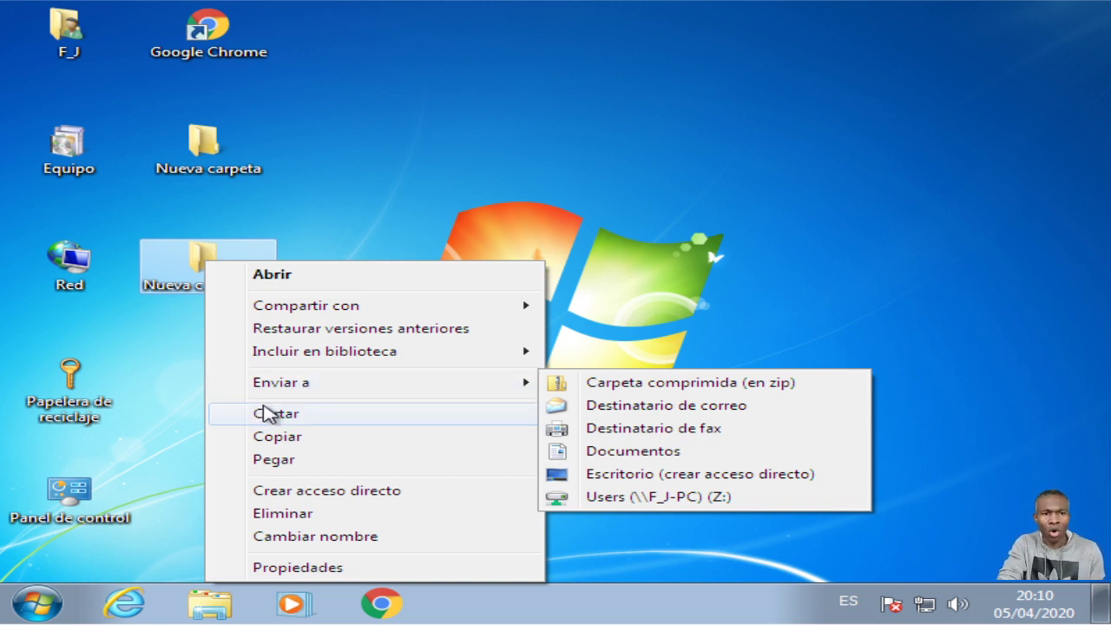
click(284, 514)
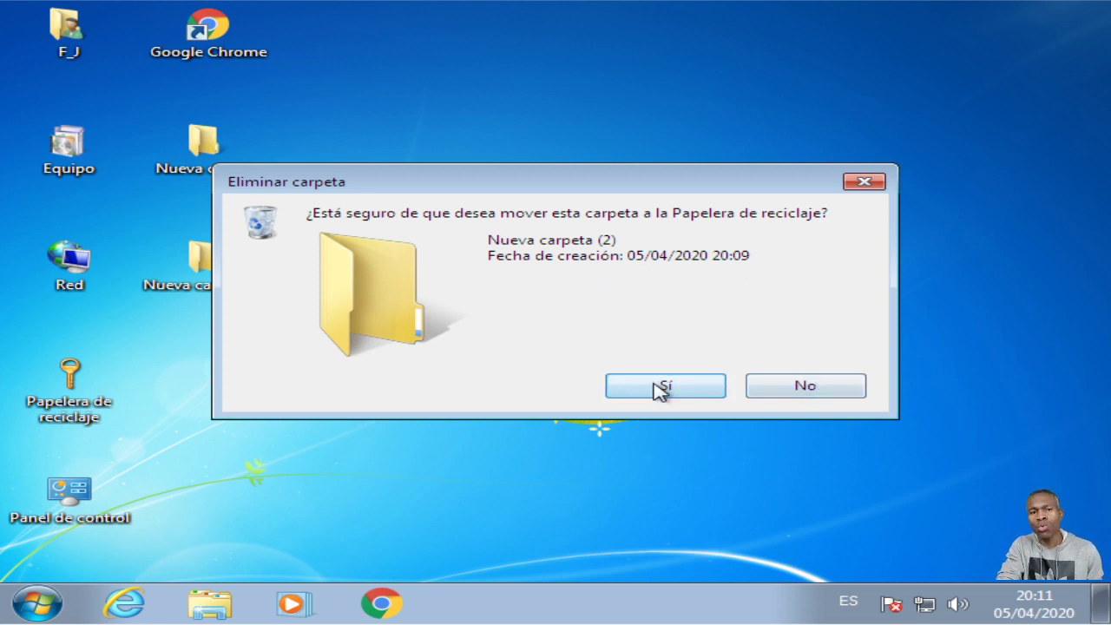
click(831, 391)
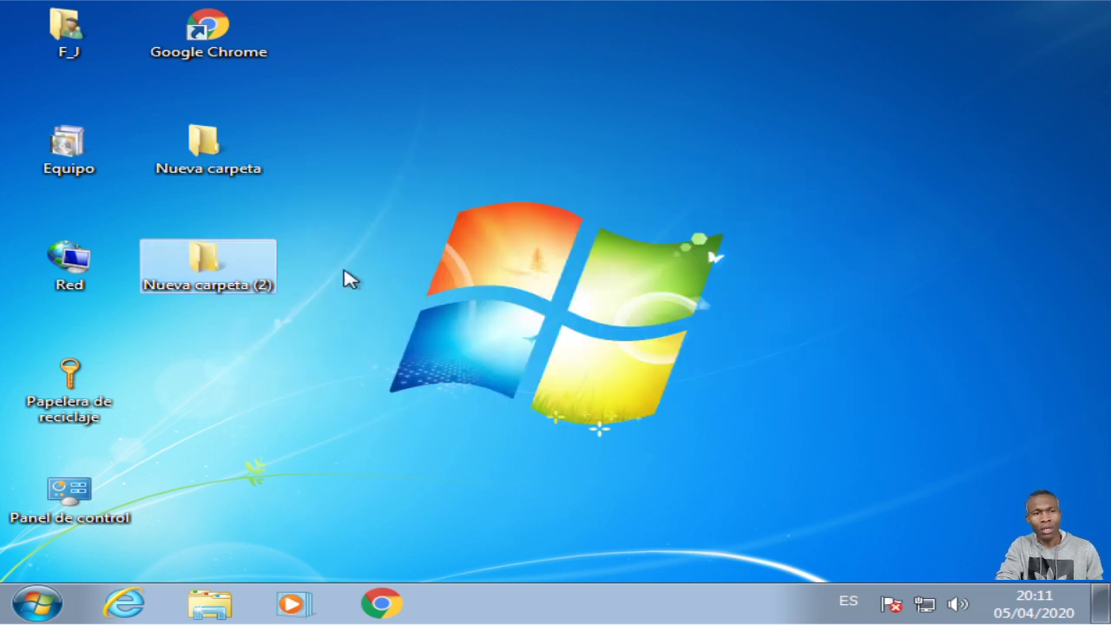
Delete the Nueva carpeta (2) folder to the Recycle Bin and select the remaining Nueva carpeta folder
right_click(190, 262)
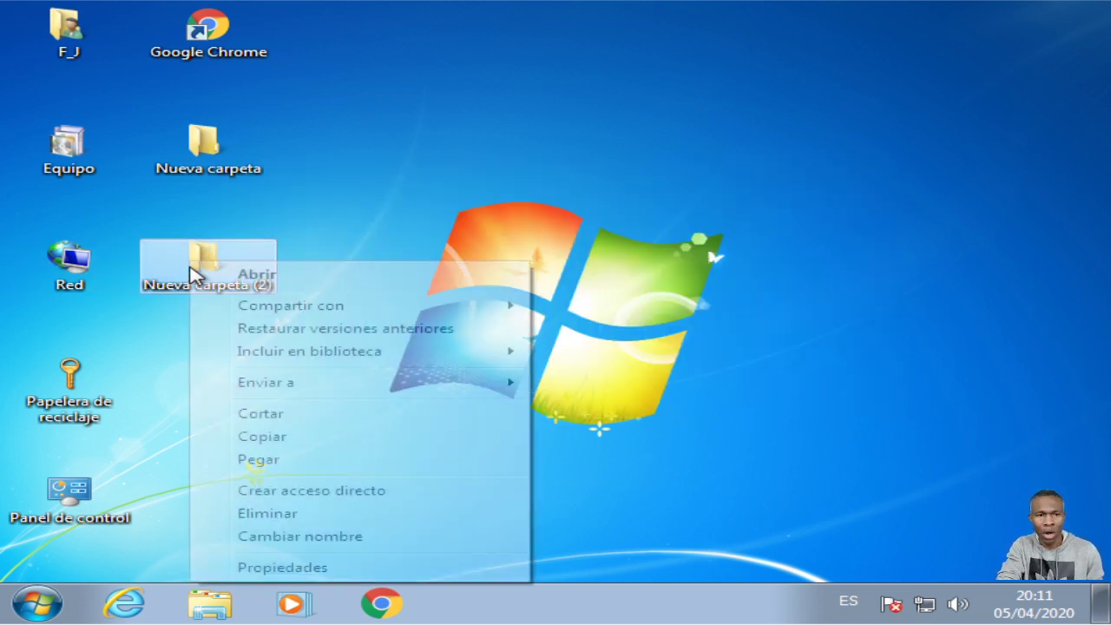
click(268, 514)
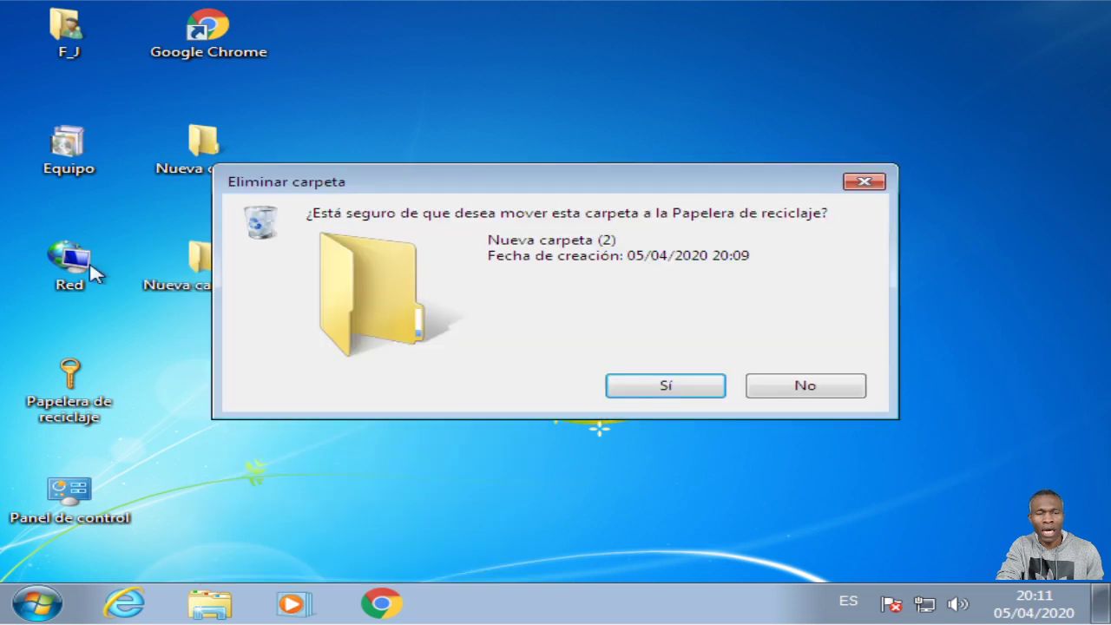
click(665, 390)
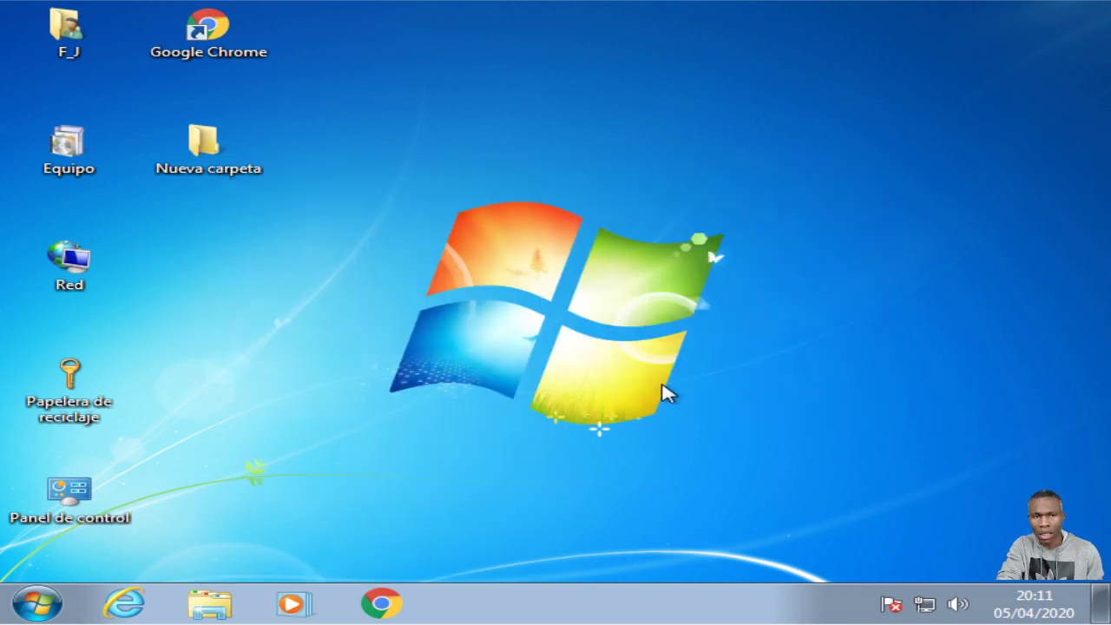
click(223, 149)
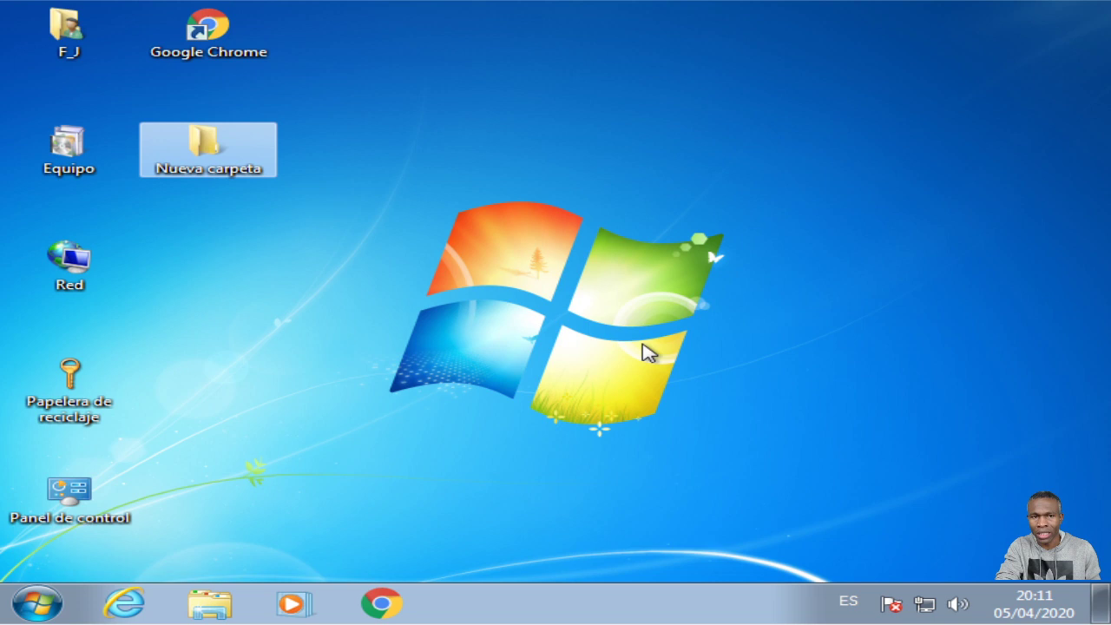
Delete the Nueva carpeta folder from the desktop to the Recycle Bin, confirming the deletion
right_click(214, 153)
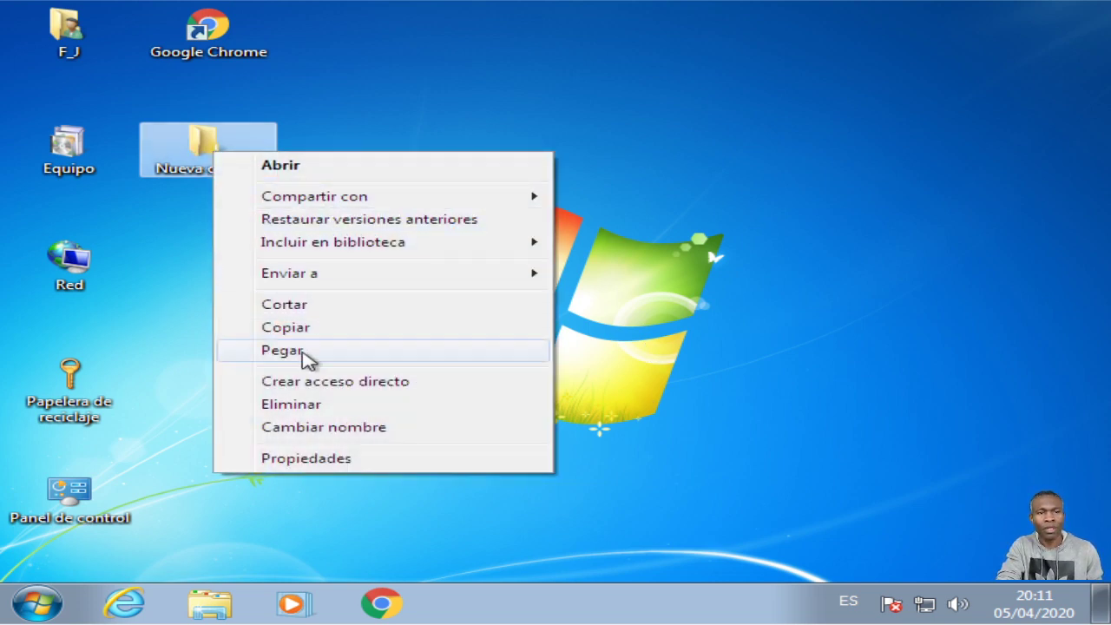
click(296, 404)
click(642, 392)
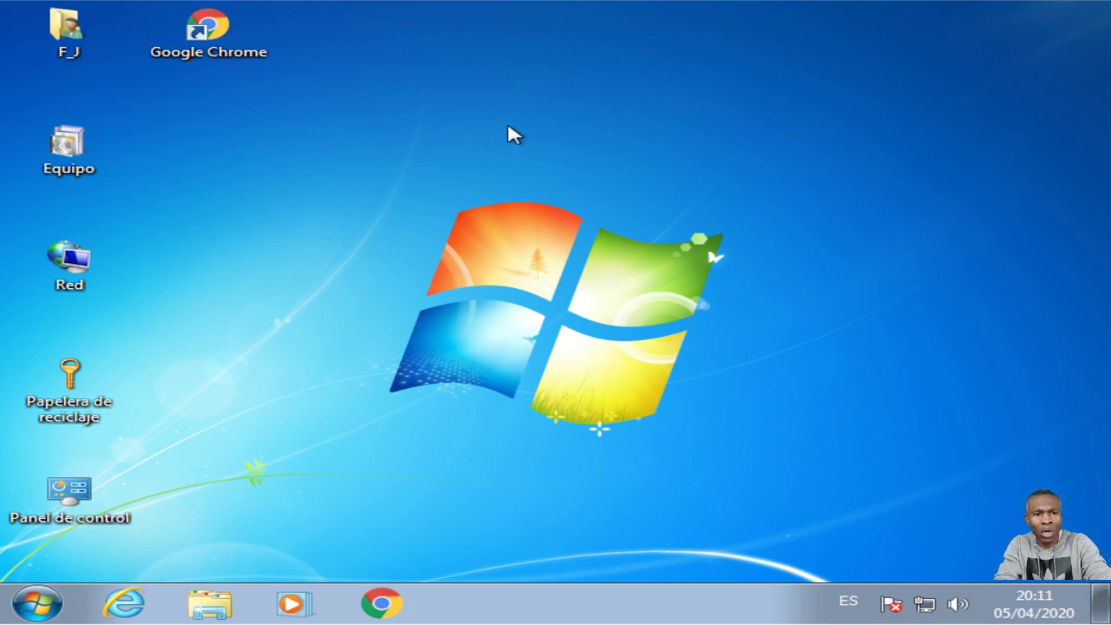
drag(469, 130, 859, 356)
drag(378, 158, 854, 387)
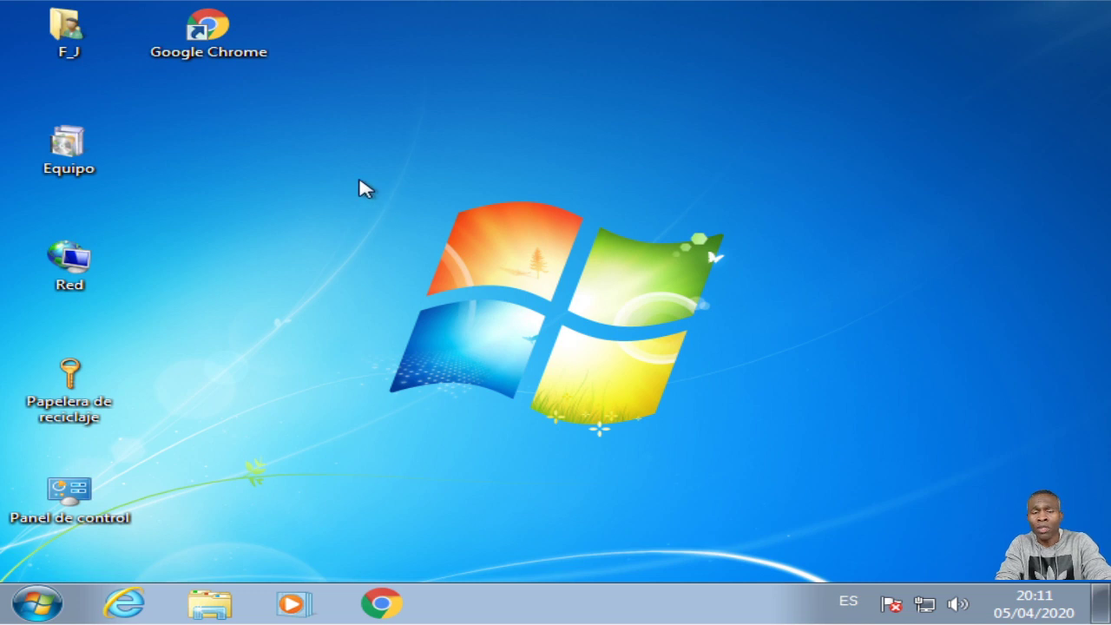
drag(344, 166, 849, 445)
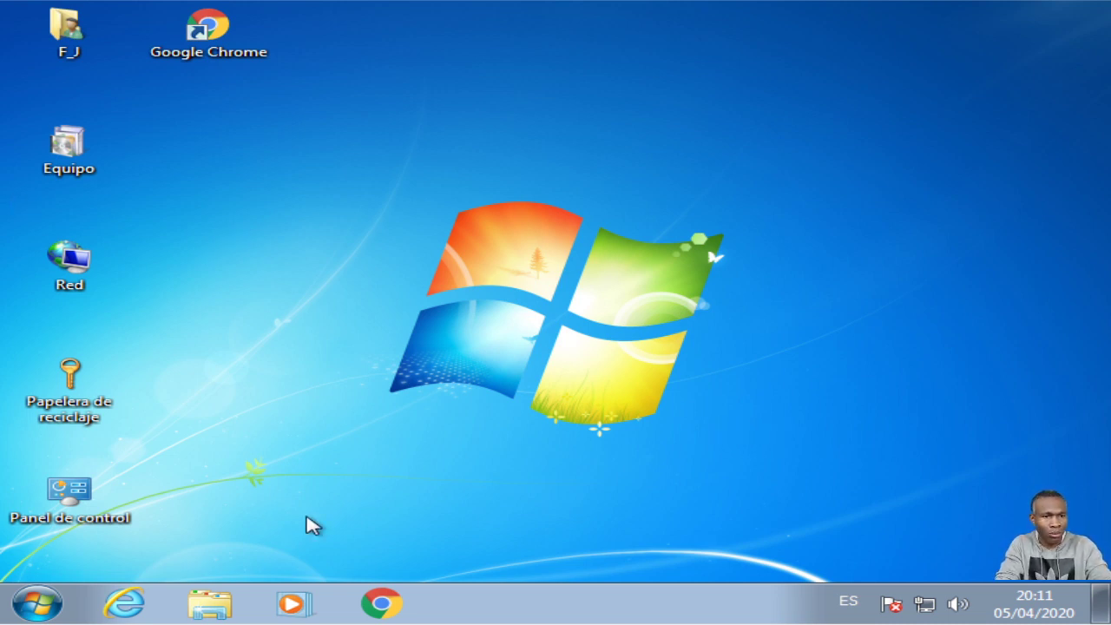
Check the Recycle Bin's properties without changing them, and move its desktop icon up above the Red icon
click(84, 417)
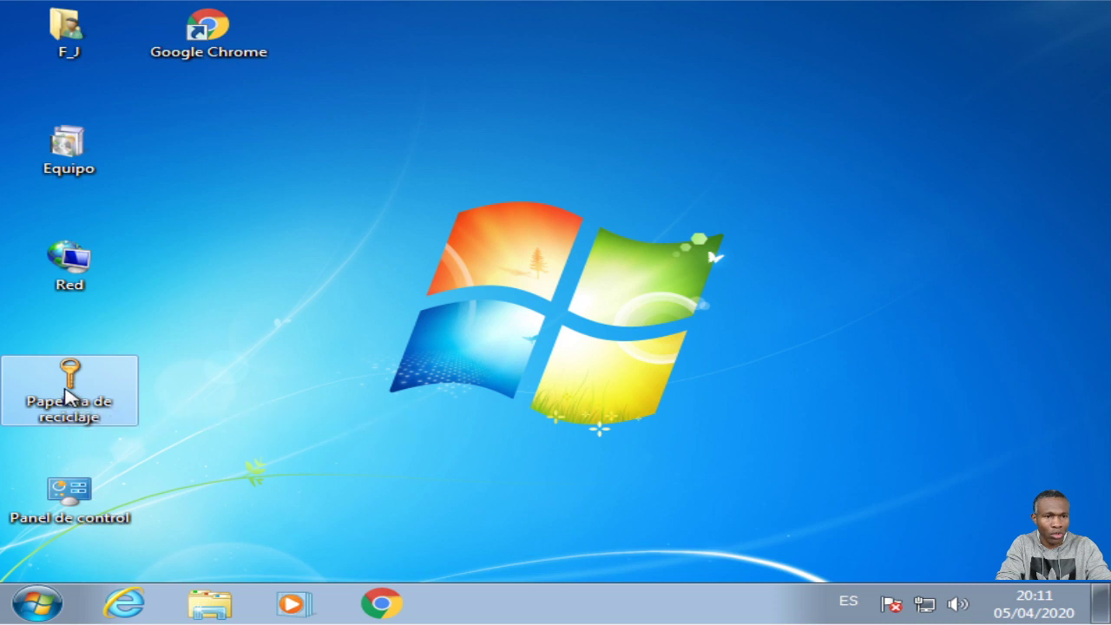
right_click(98, 389)
click(174, 548)
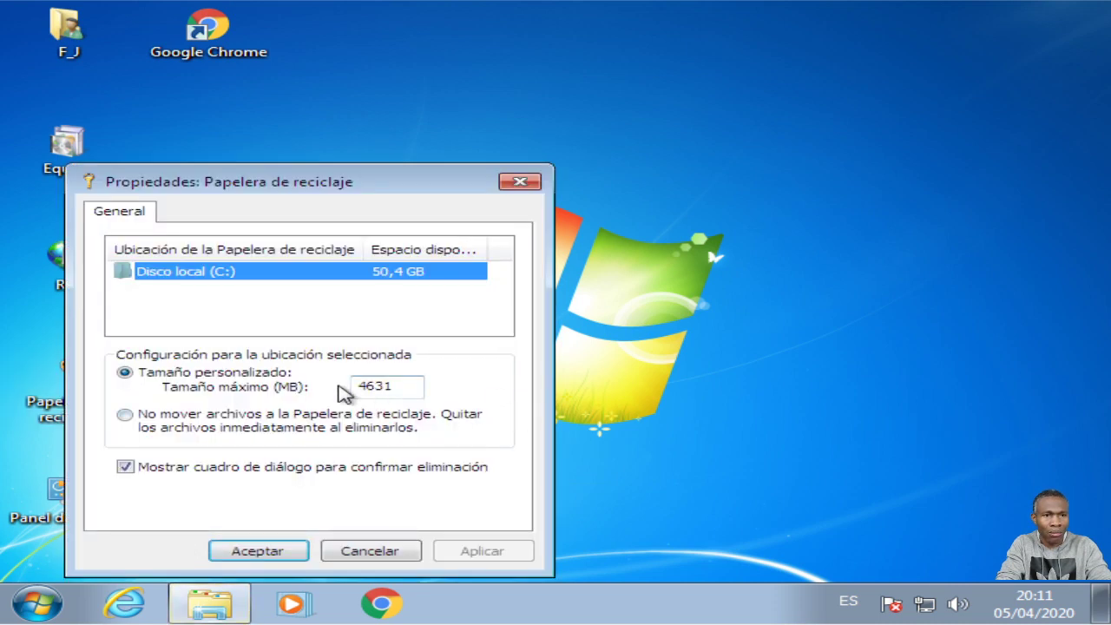
click(510, 184)
drag(118, 401, 261, 261)
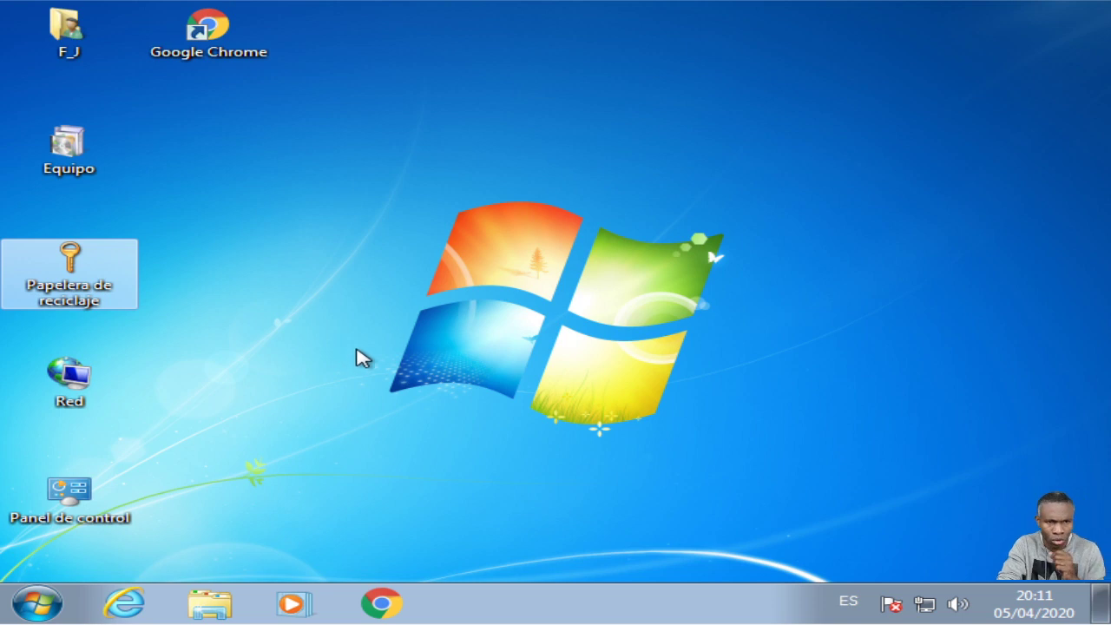
Open the desktop icon settings through Personalizar and open the icon choice for Papelera de reciclaje (llena)
right_click(392, 272)
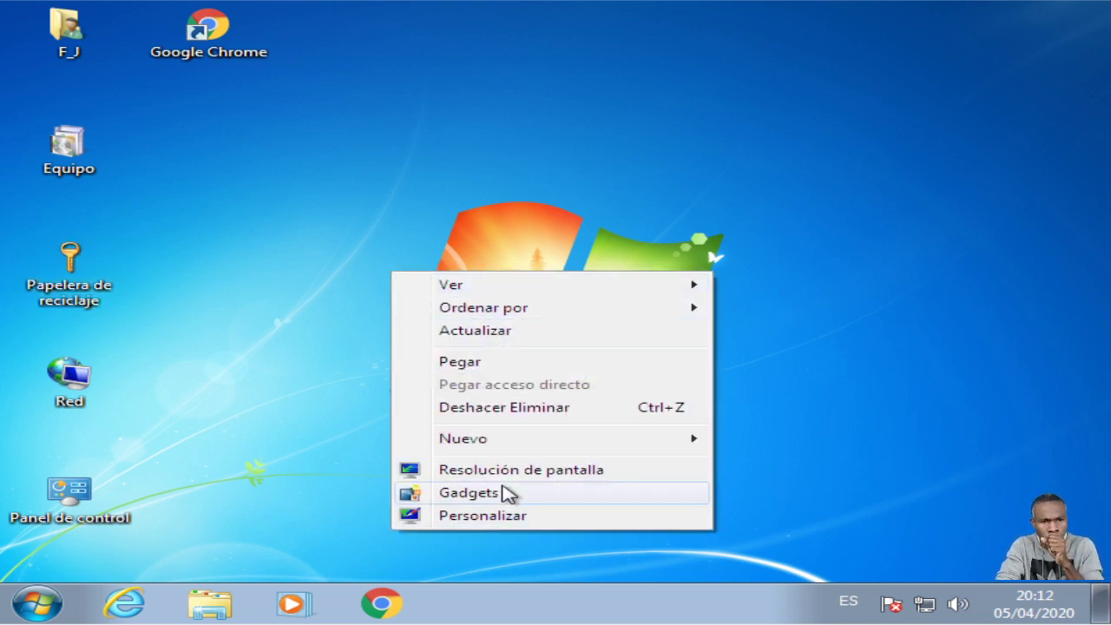
click(511, 517)
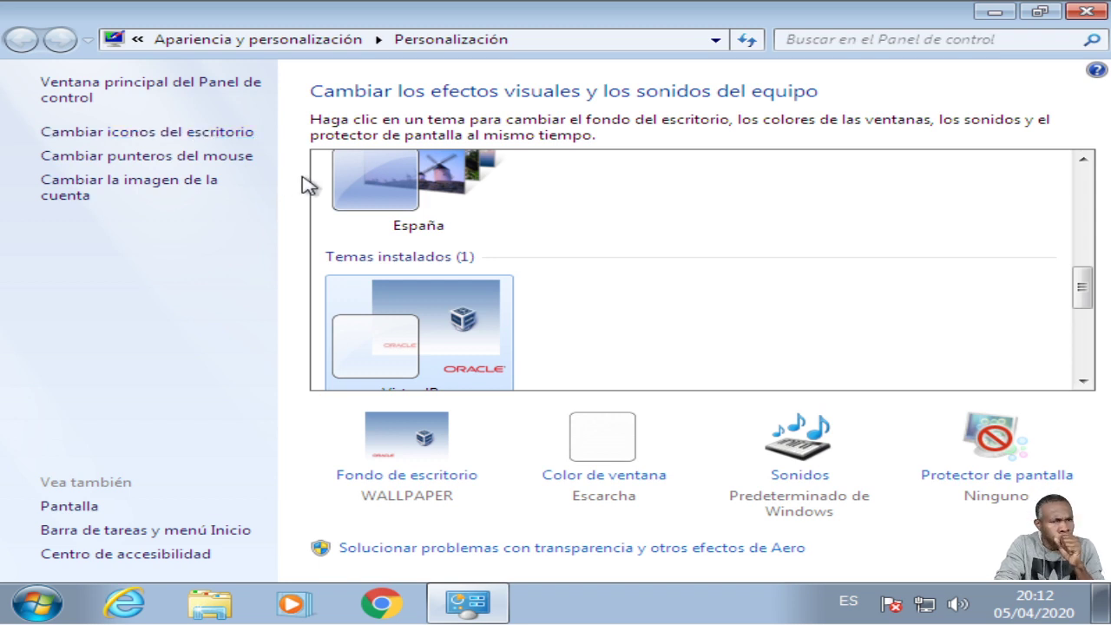
click(189, 137)
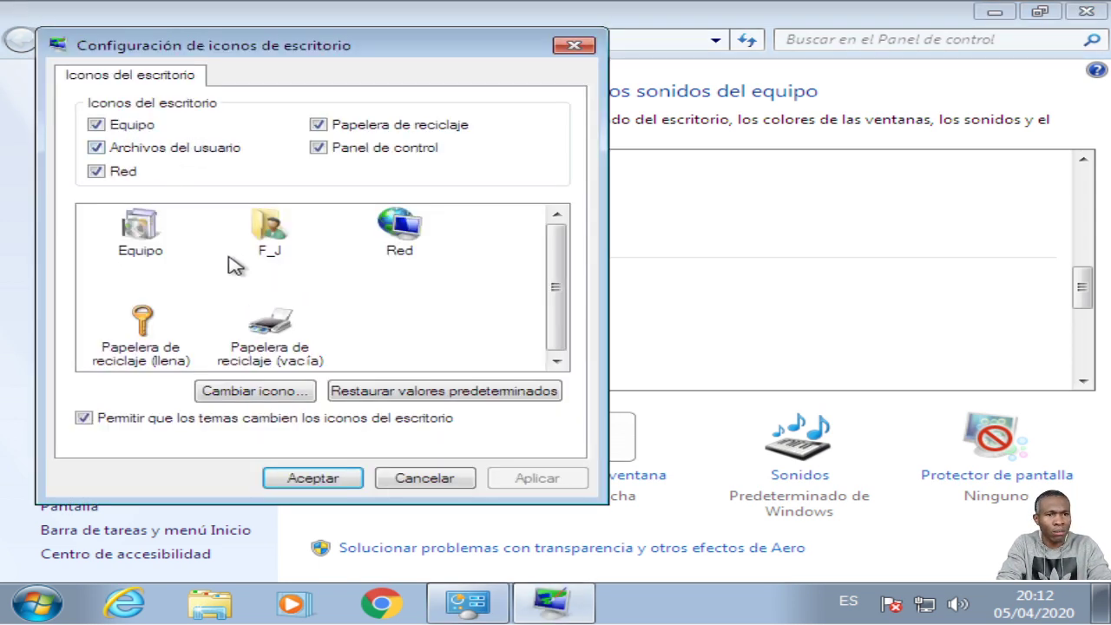
click(141, 355)
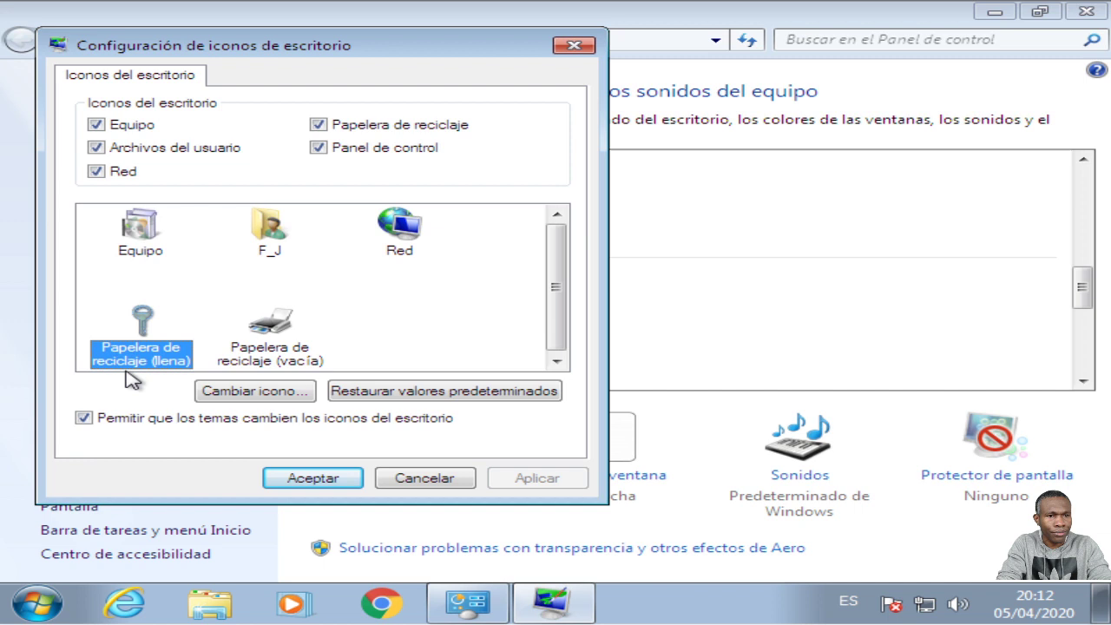
click(282, 393)
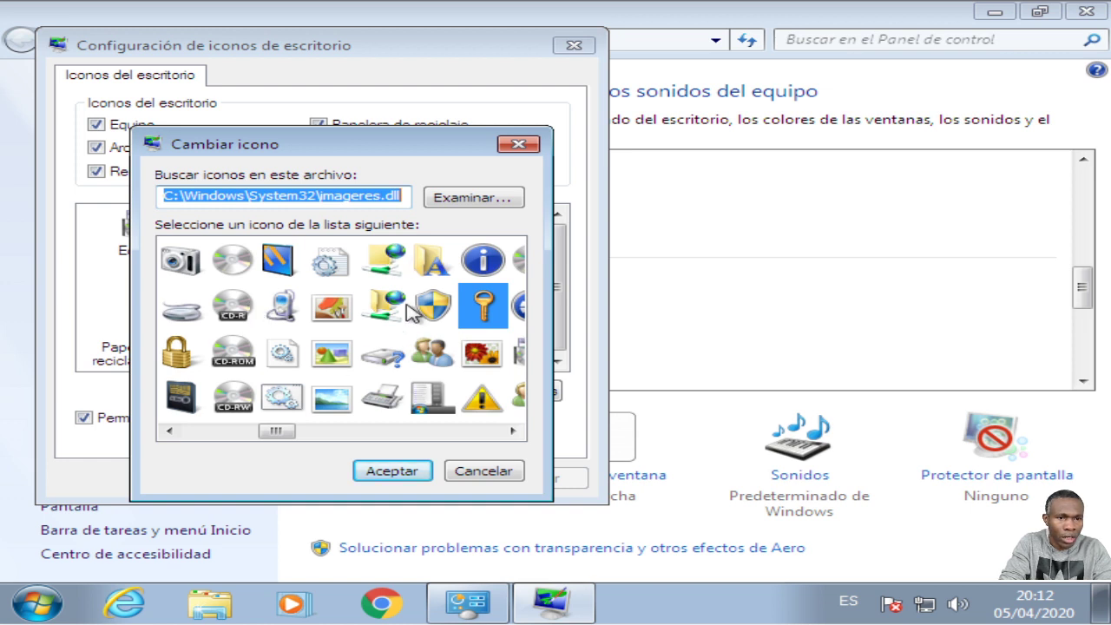
Assign the lower of the two wastebasket icons in imageres.dll to the full Recycle Bin, apply it and close the personalization window
drag(283, 437, 195, 436)
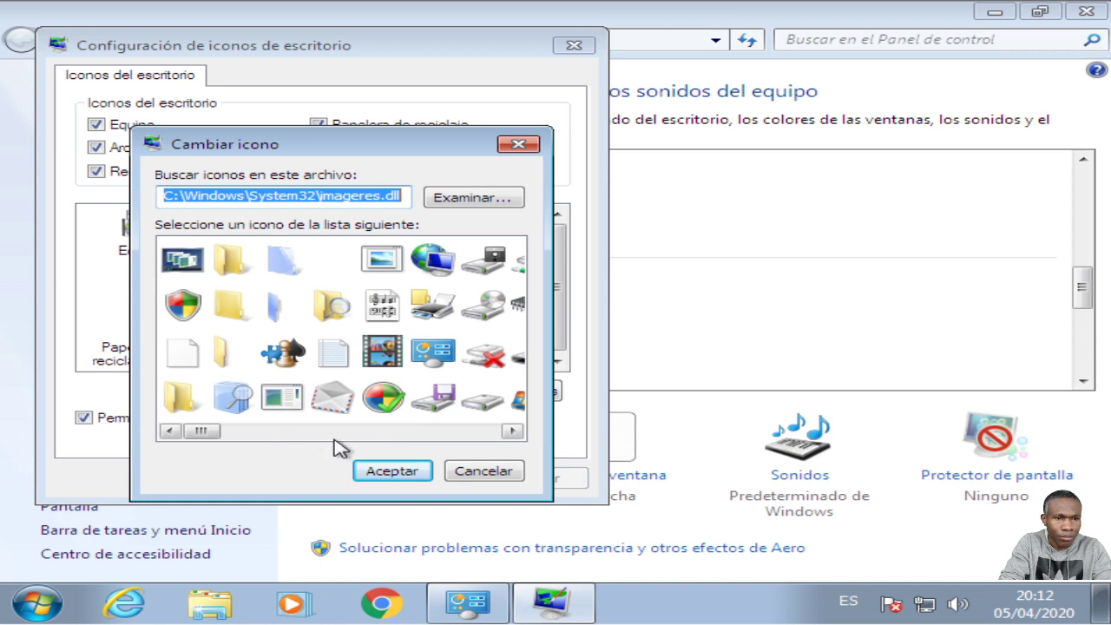
click(513, 431)
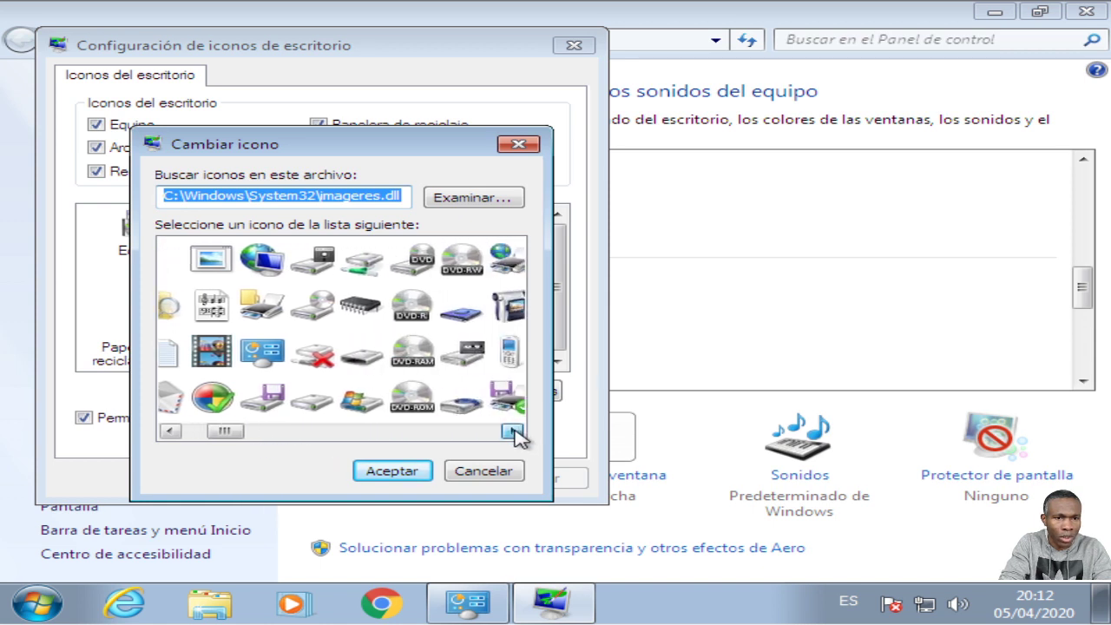
click(333, 352)
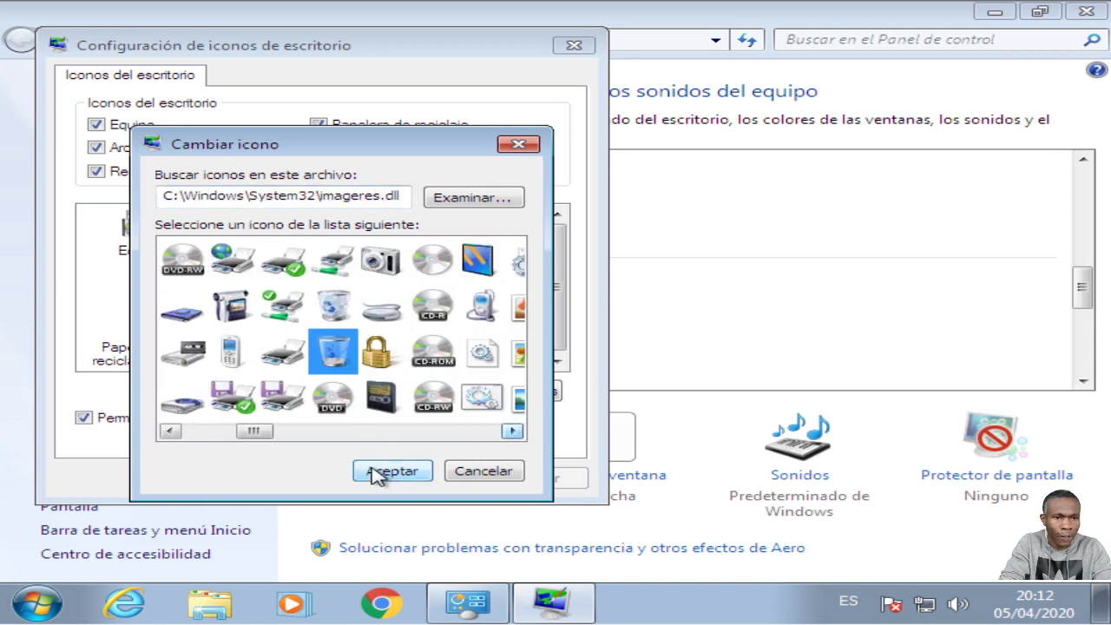
click(382, 471)
click(527, 478)
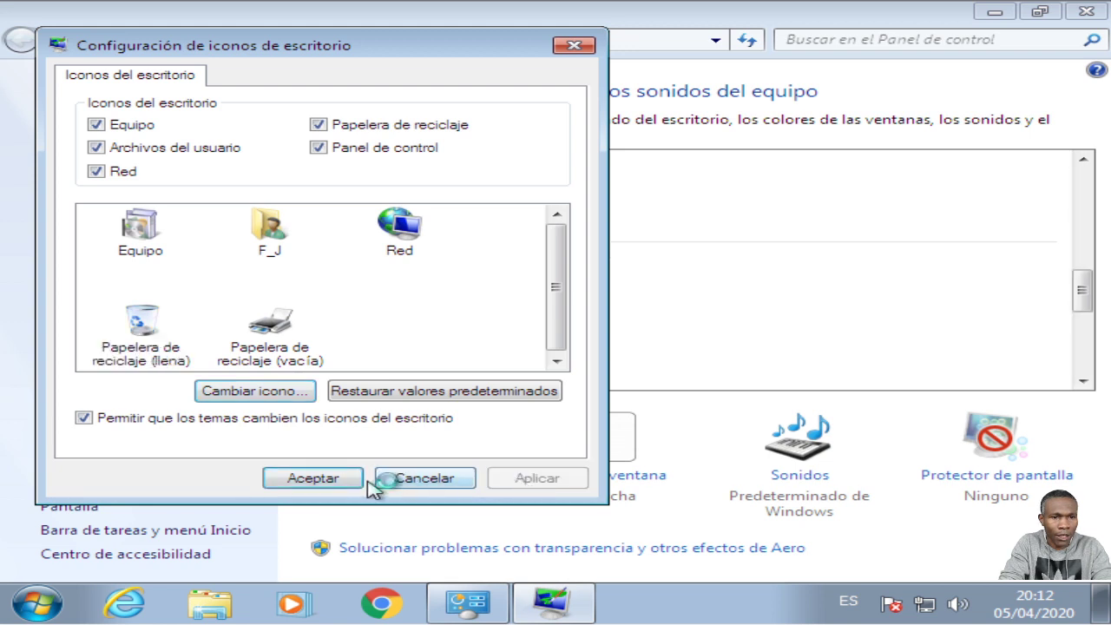
click(330, 479)
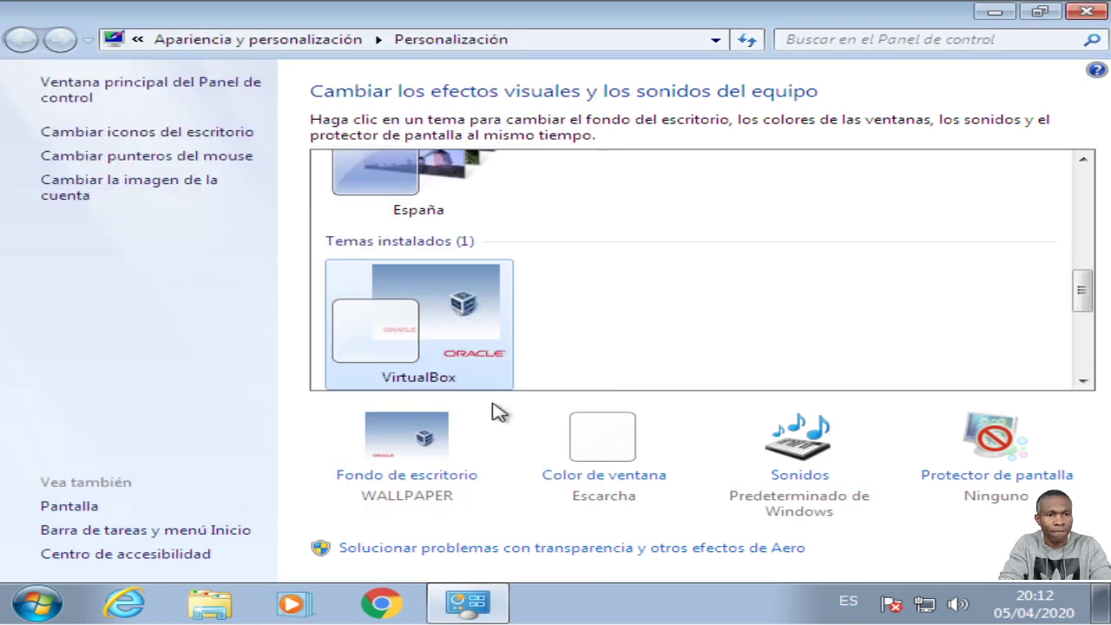
click(1086, 11)
Open the Recycle Bin from the desktop, look through its deleted files and close the window
click(69, 264)
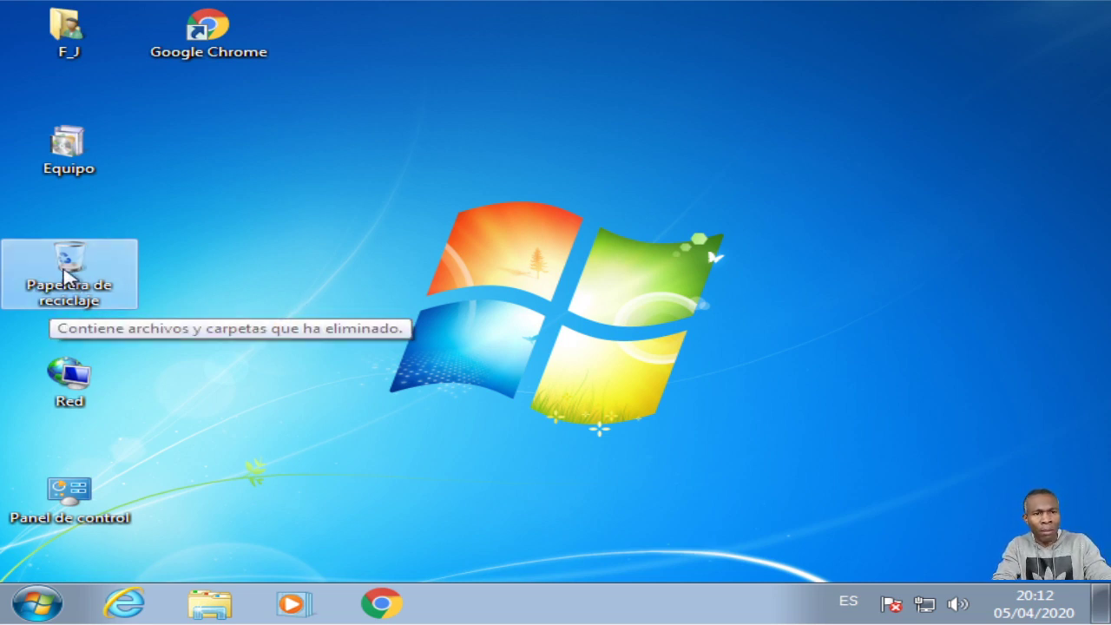
double_click(39, 286)
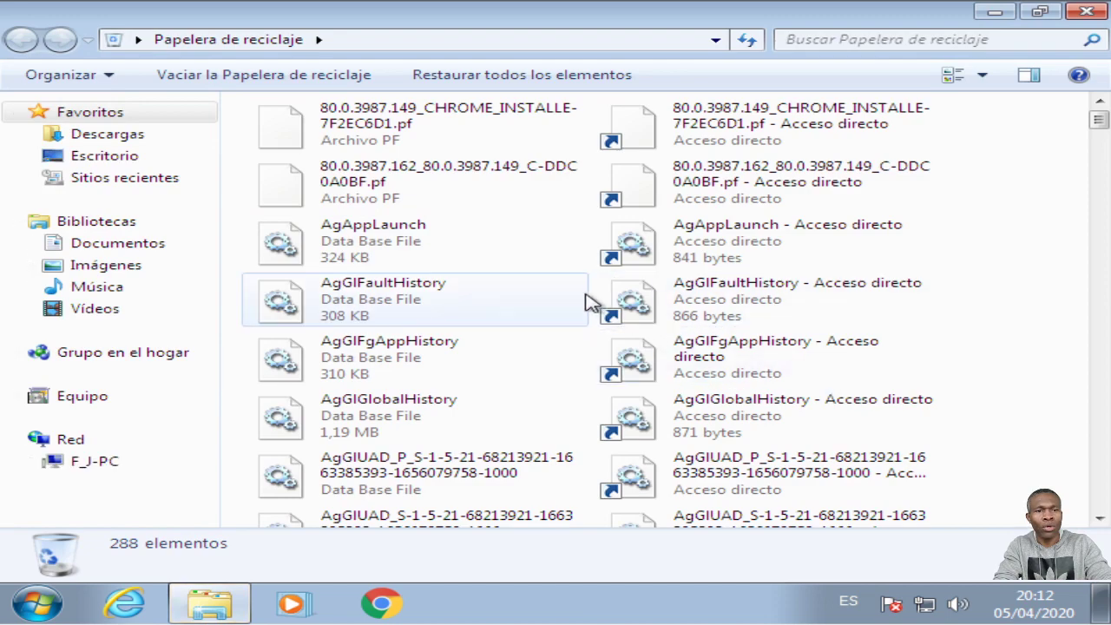
click(1037, 11)
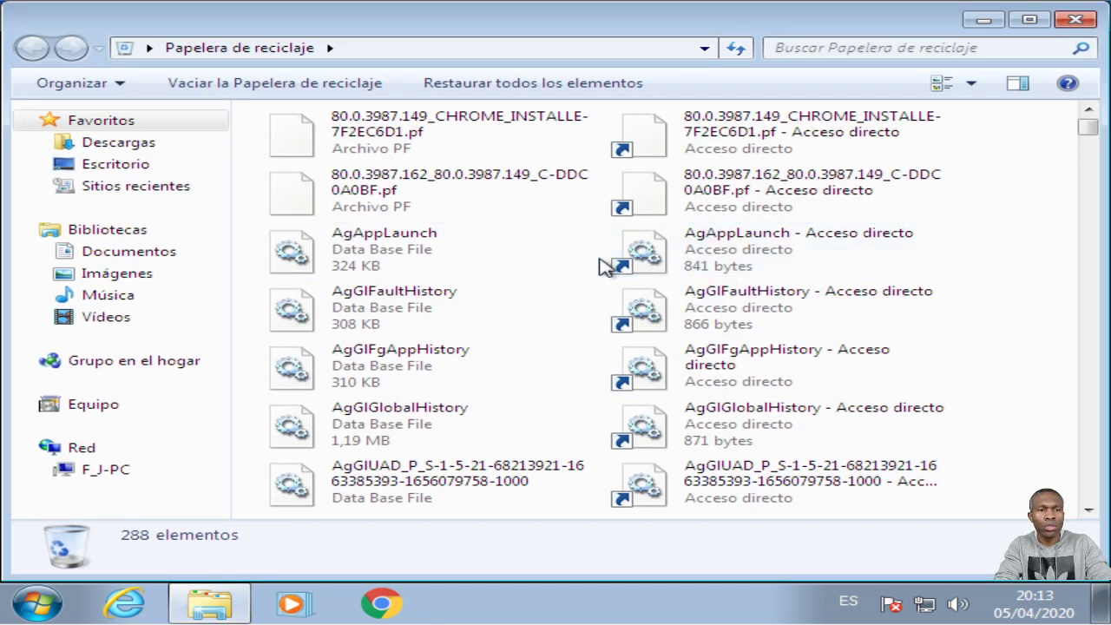
scroll(608, 278, down, 15)
scroll(607, 290, down, 15)
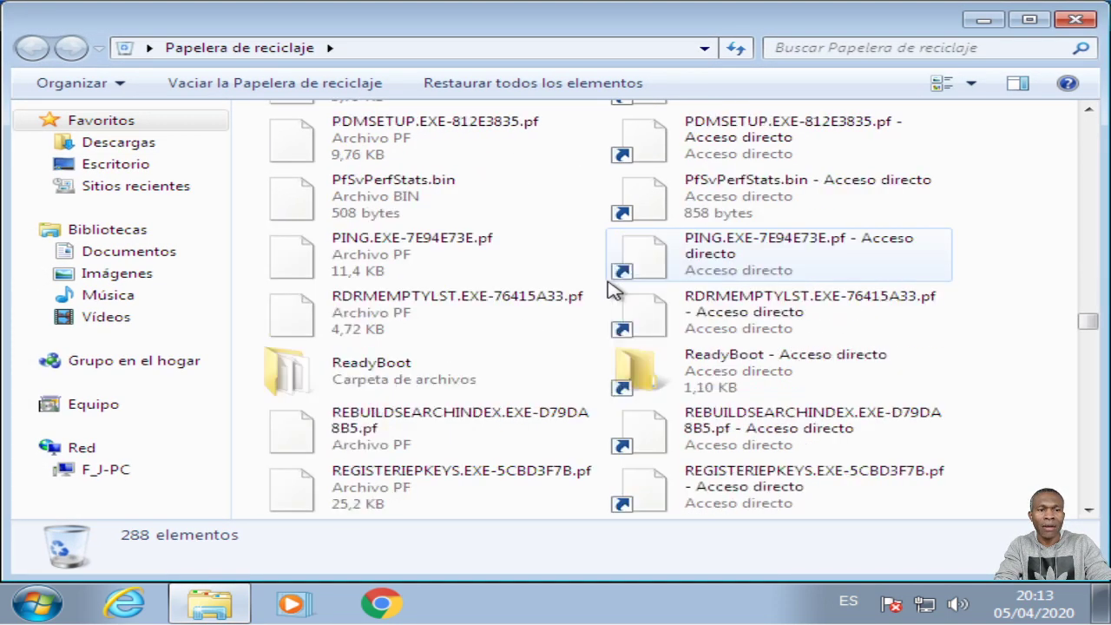
click(1063, 17)
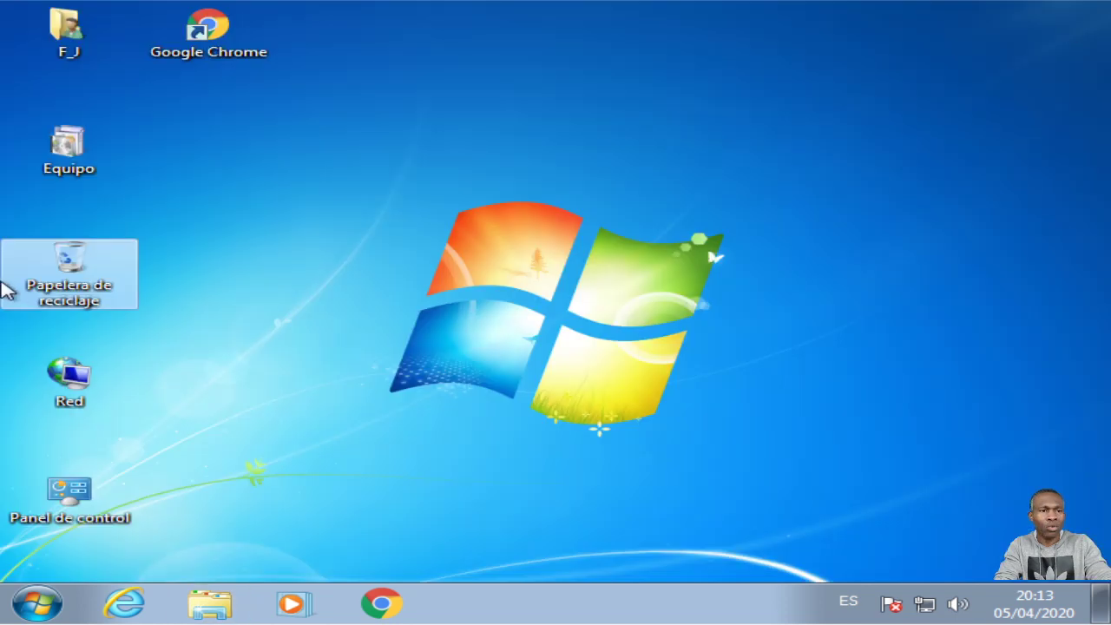
Empty the Recycle Bin permanently, then open its window to check the contents and close it
right_click(70, 271)
click(163, 311)
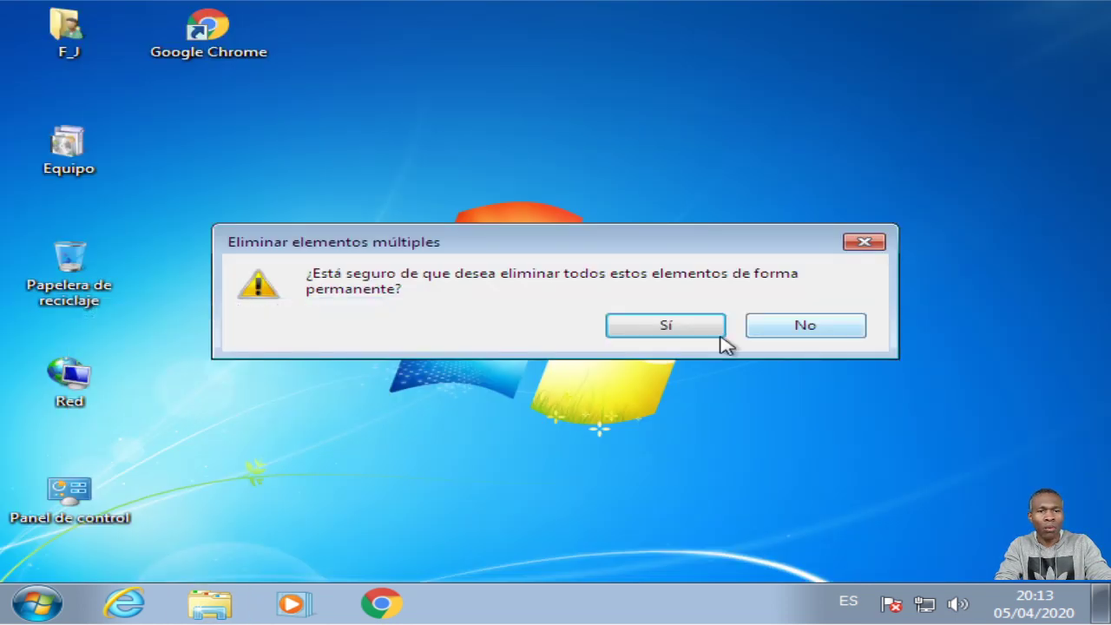
click(717, 334)
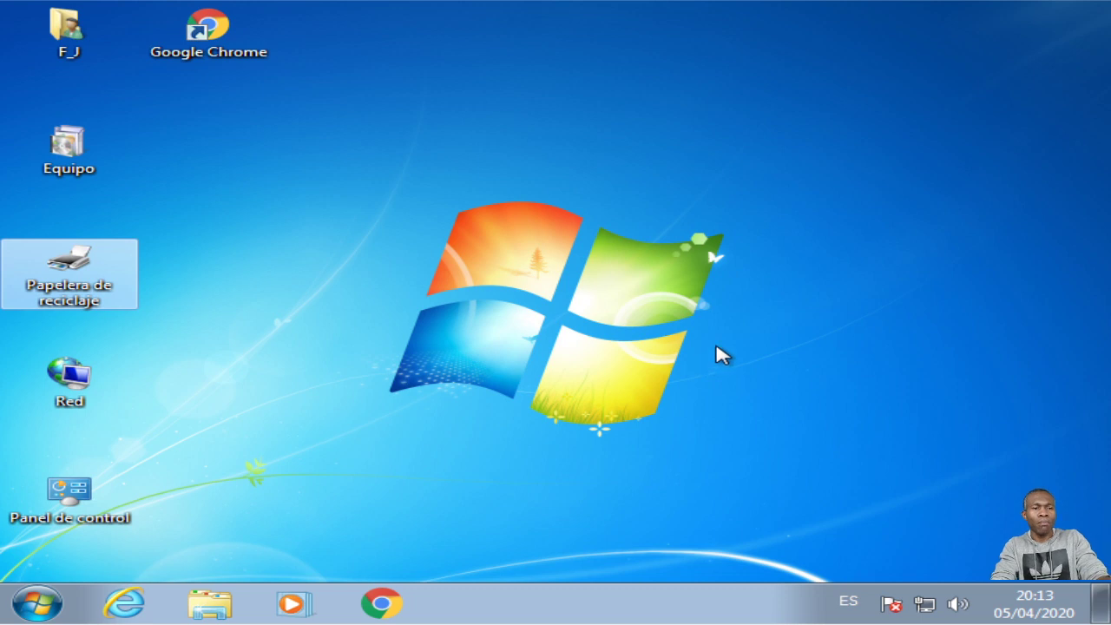
double_click(97, 298)
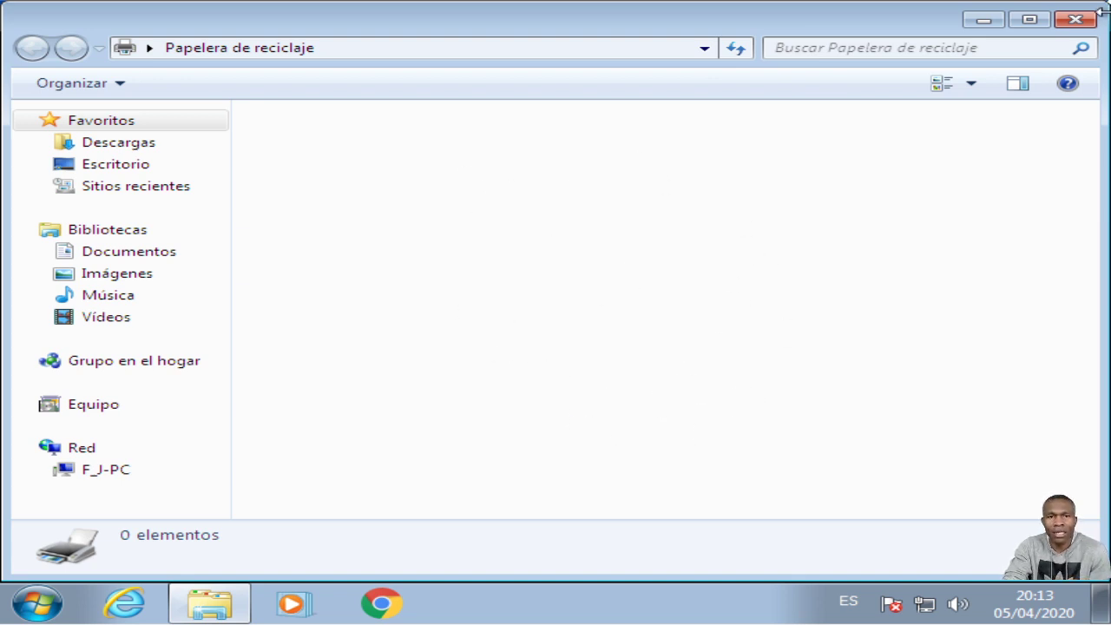
click(1075, 19)
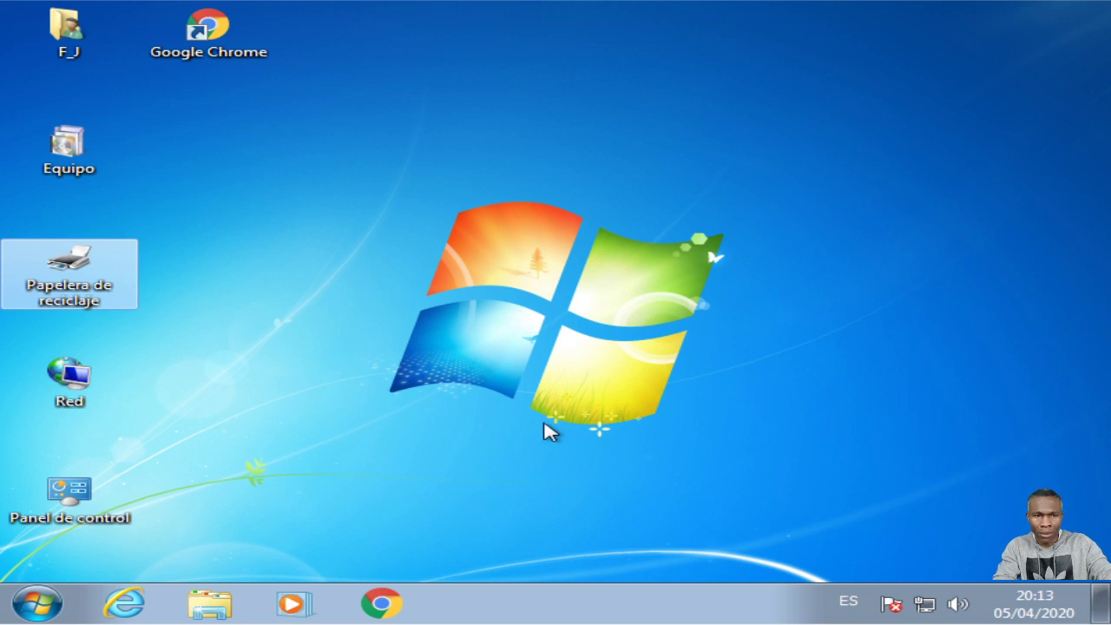
Create a new folder on the desktop, keeping the default name Nueva carpeta
right_click(509, 161)
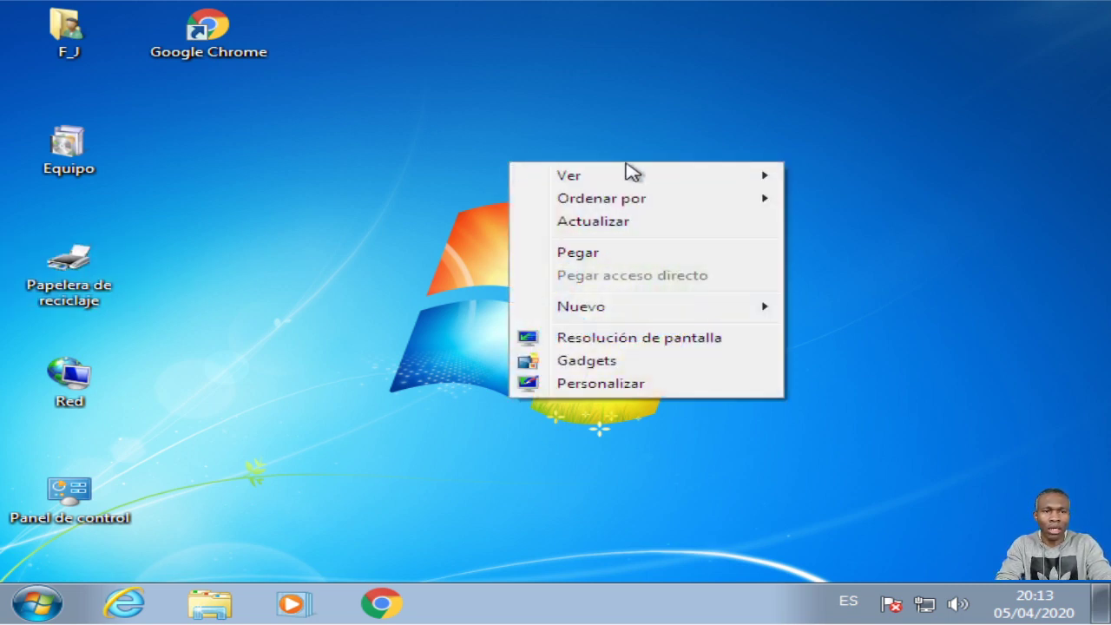
mouse_move(587, 316)
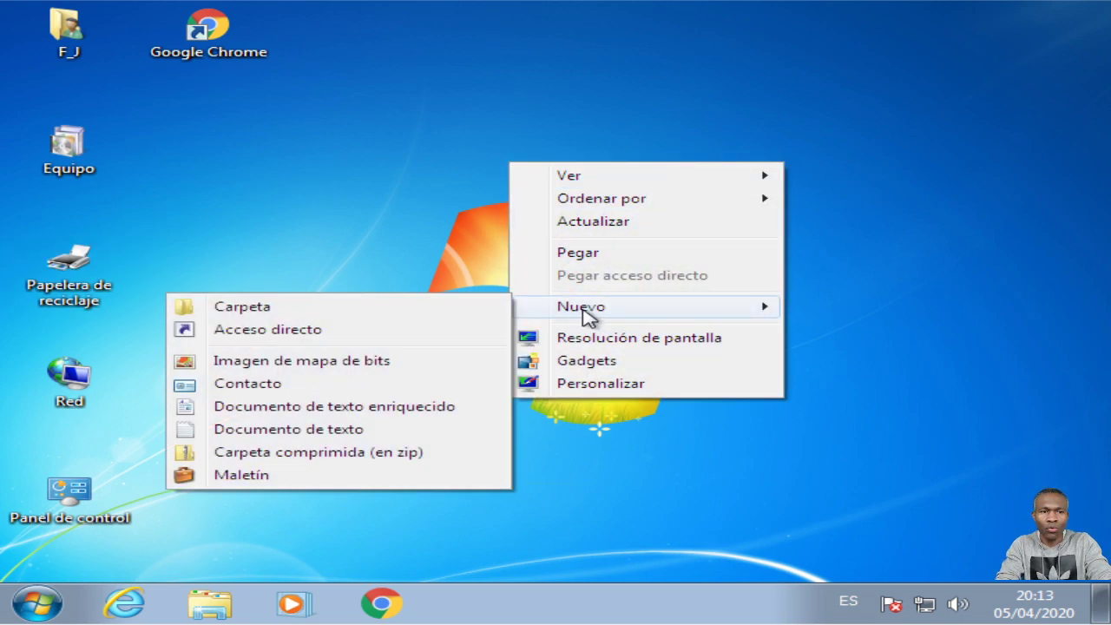
click(270, 311)
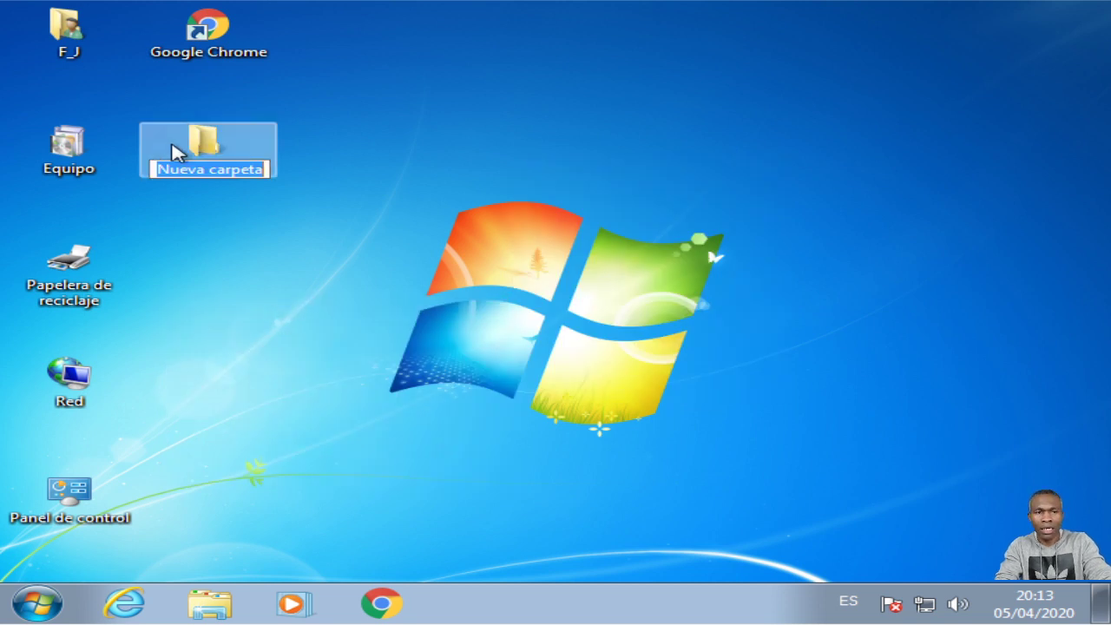
click(281, 169)
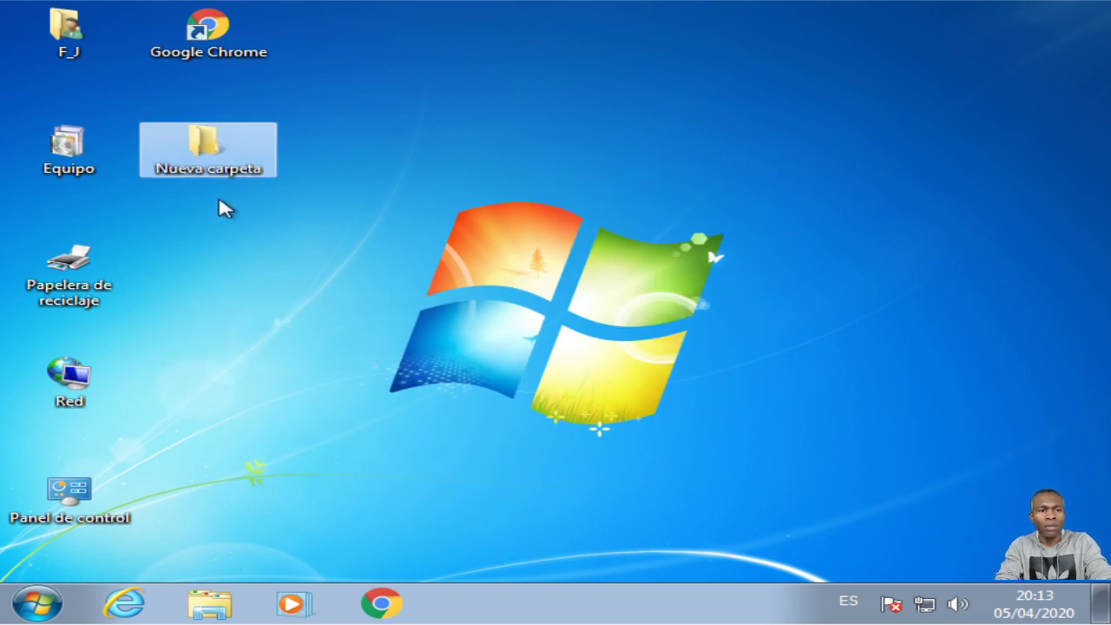
Send the newly created Nueva carpeta folder to the Recycle Bin and confirm
right_click(220, 148)
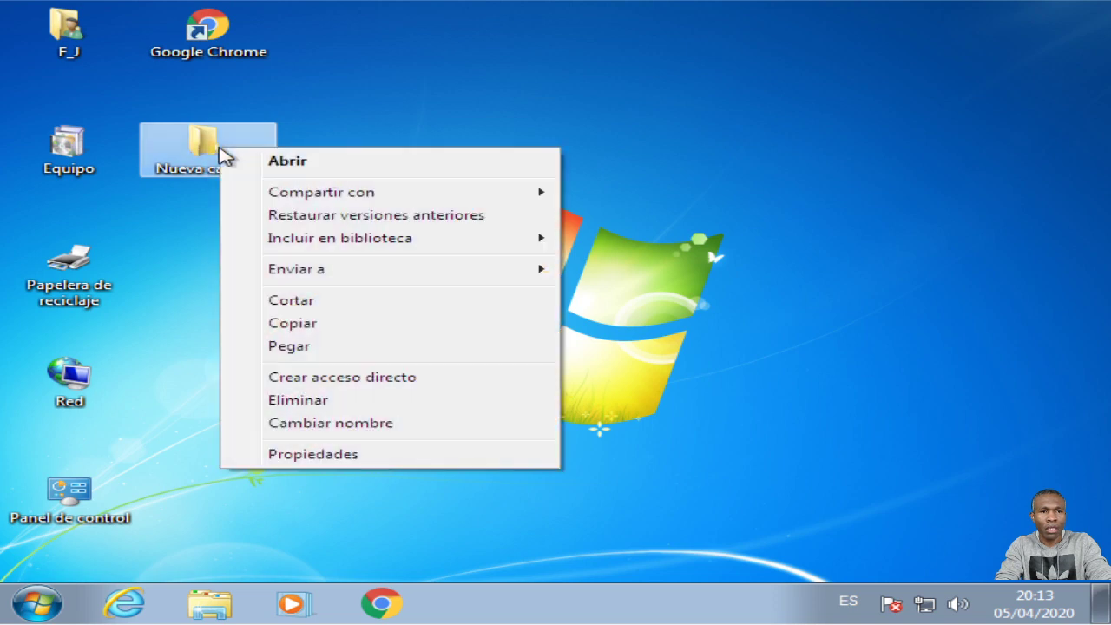
click(295, 400)
click(637, 386)
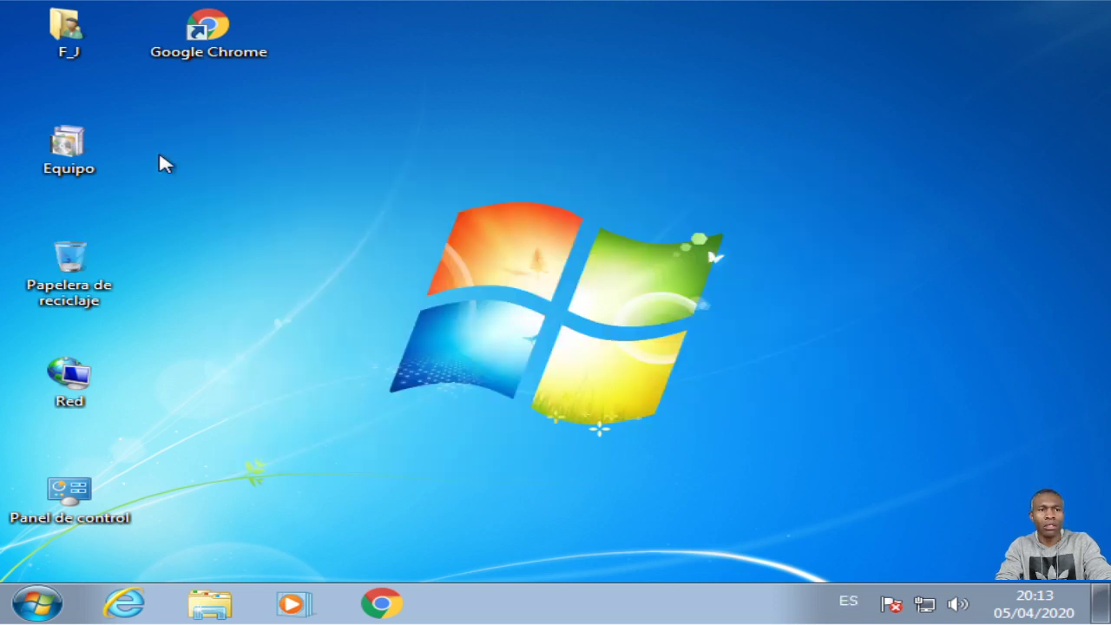
Restore the deleted Nueva carpeta folder from the Recycle Bin to the desktop and close the bin's window
double_click(73, 259)
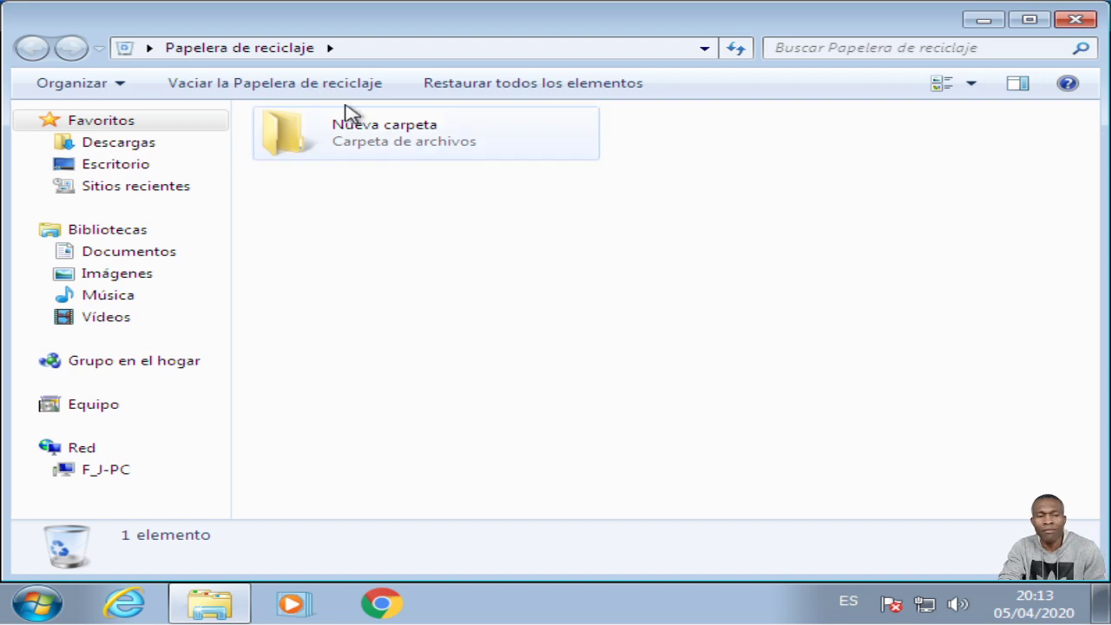
click(368, 145)
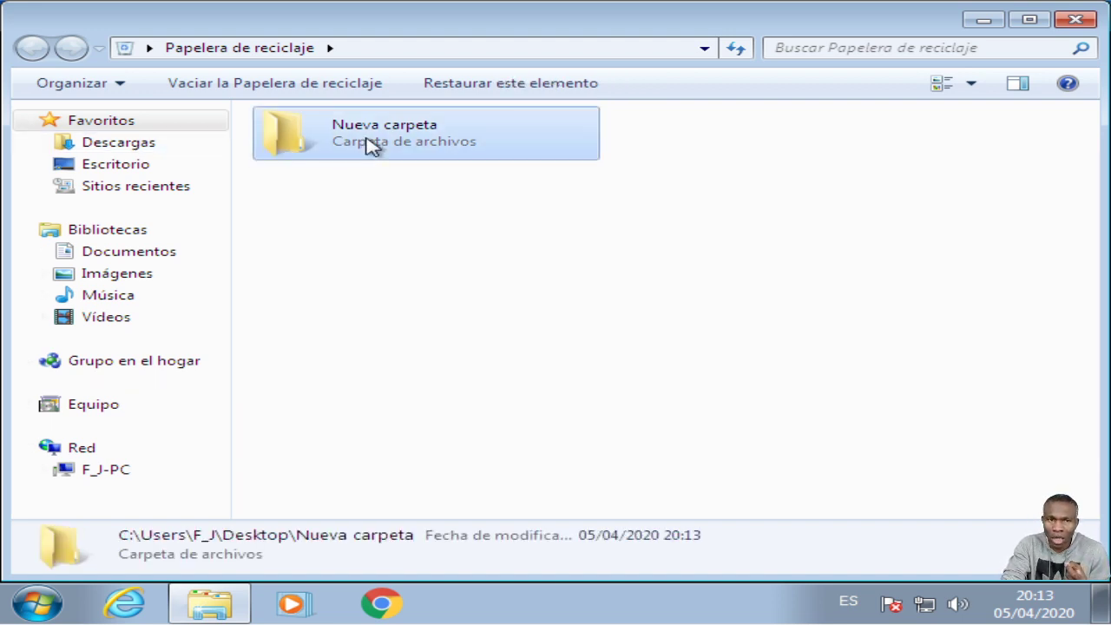
right_click(368, 145)
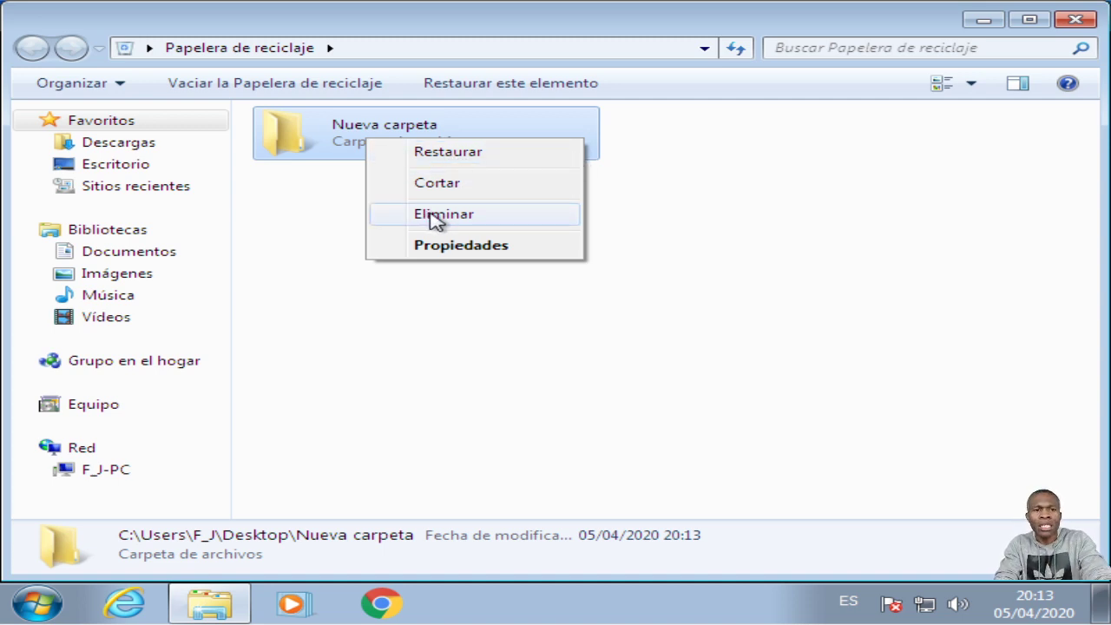
click(448, 153)
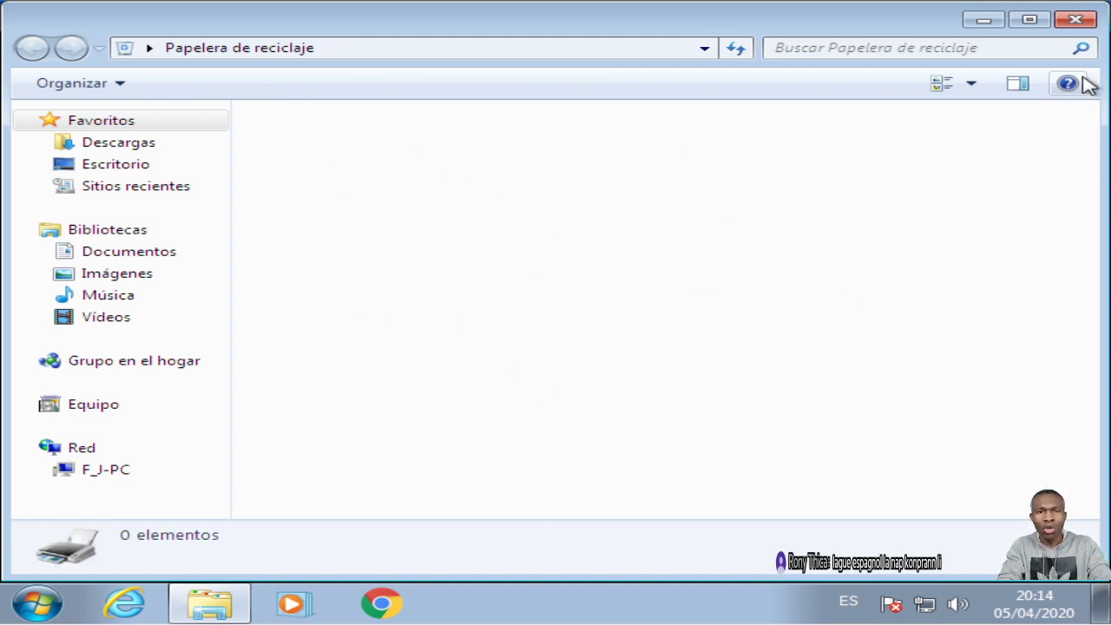
click(1078, 18)
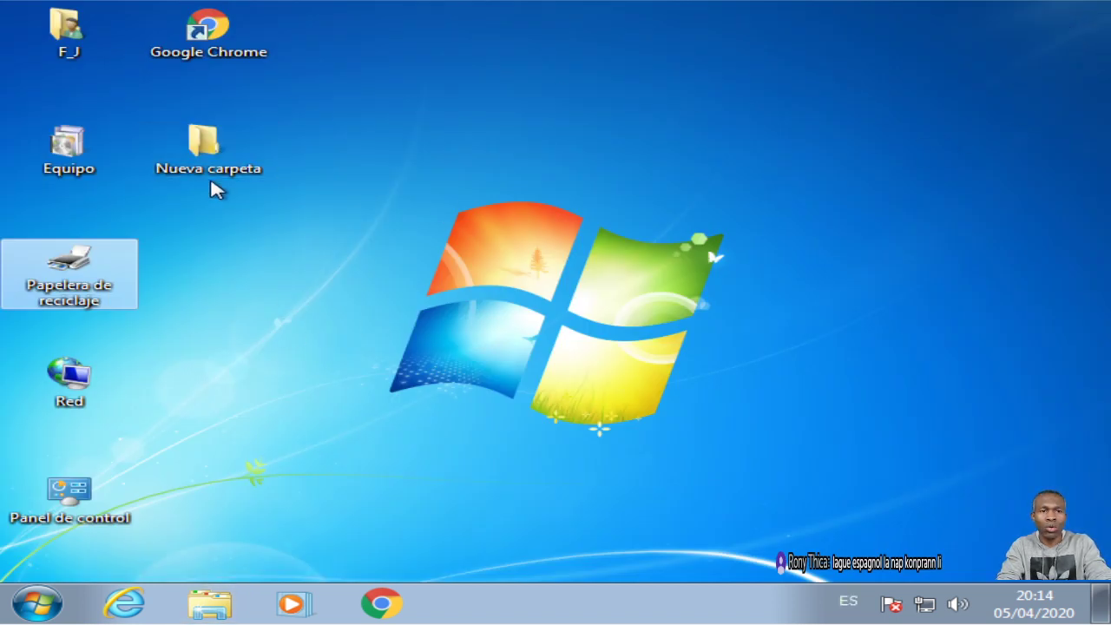
drag(210, 179, 573, 231)
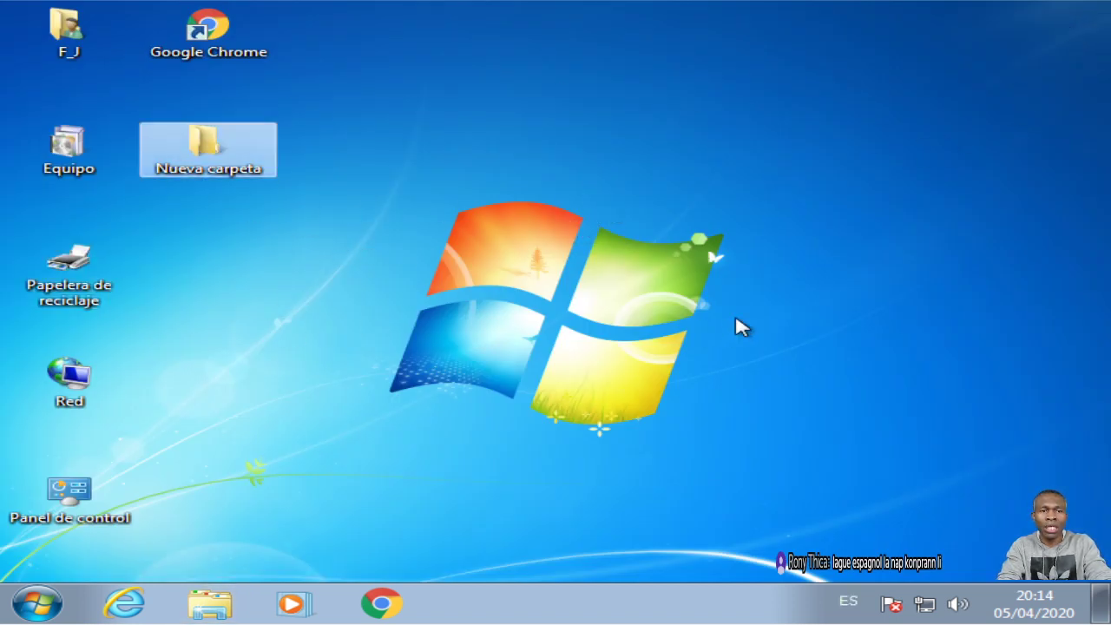
click(559, 315)
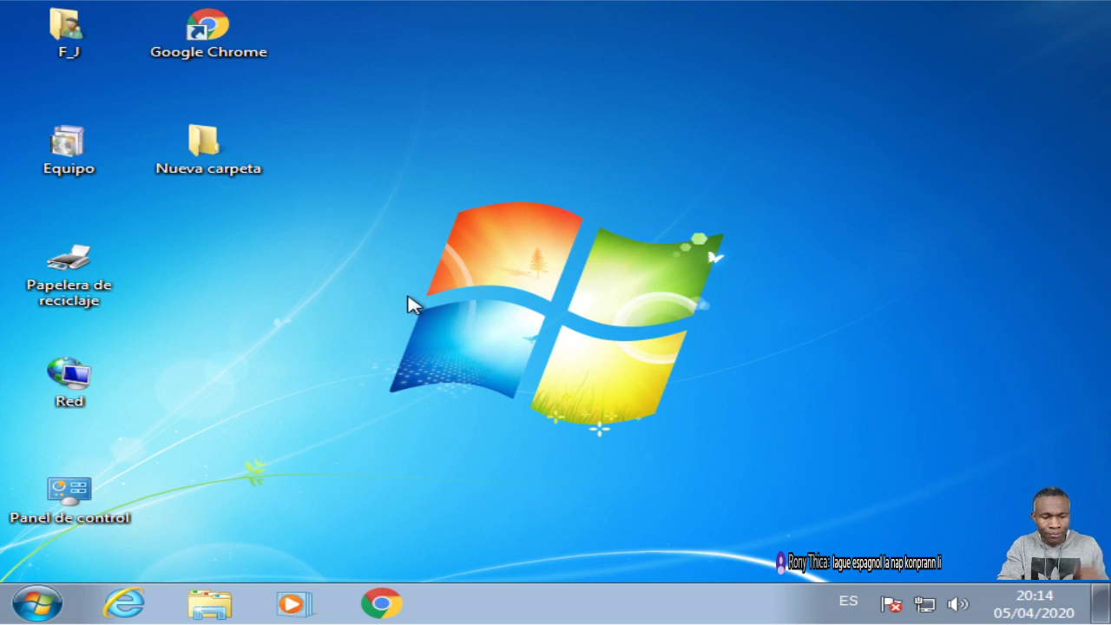
drag(199, 154, 607, 264)
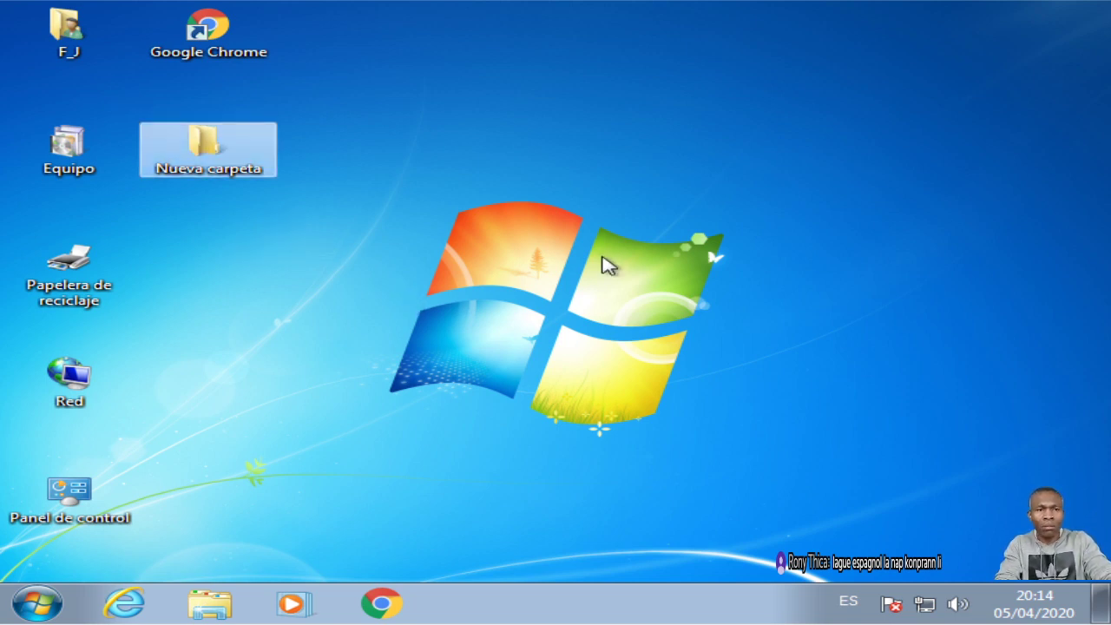
drag(213, 160, 224, 189)
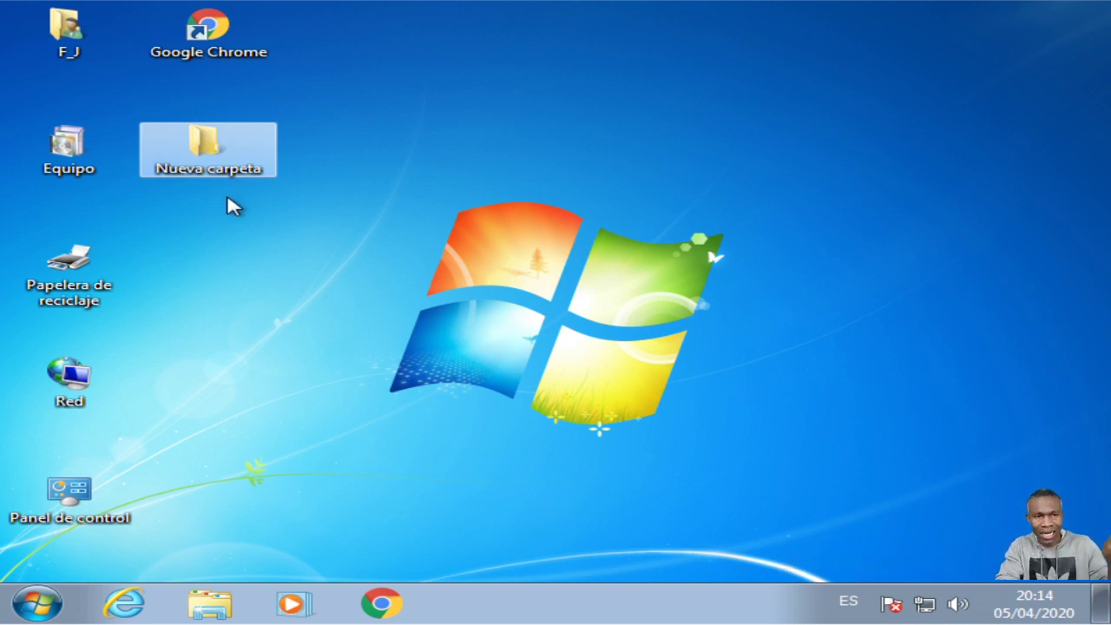
right_click(211, 152)
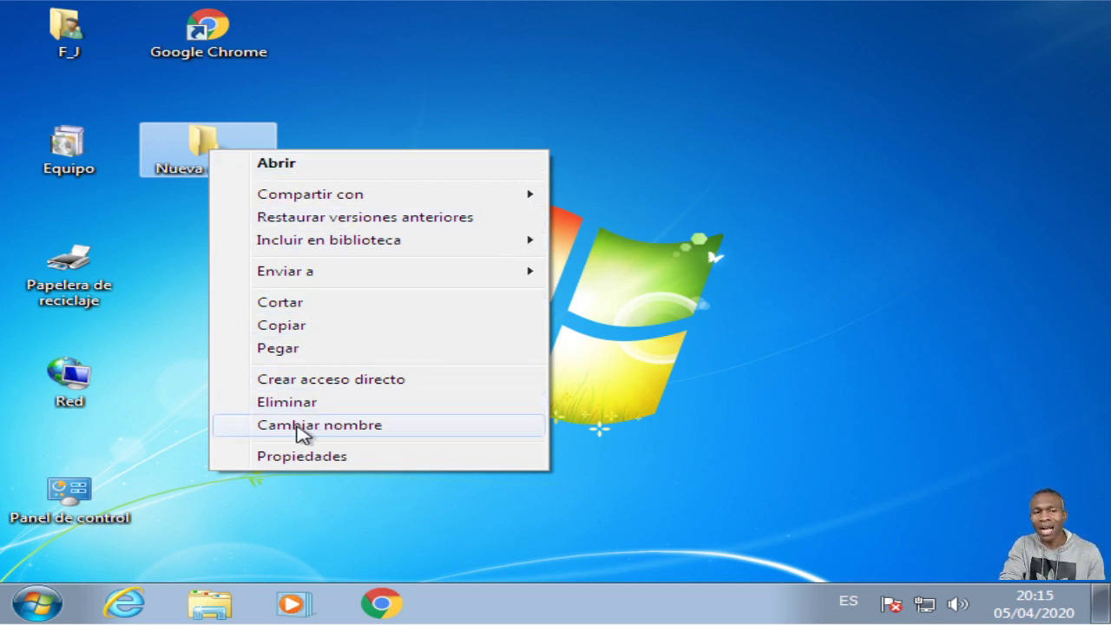
click(770, 347)
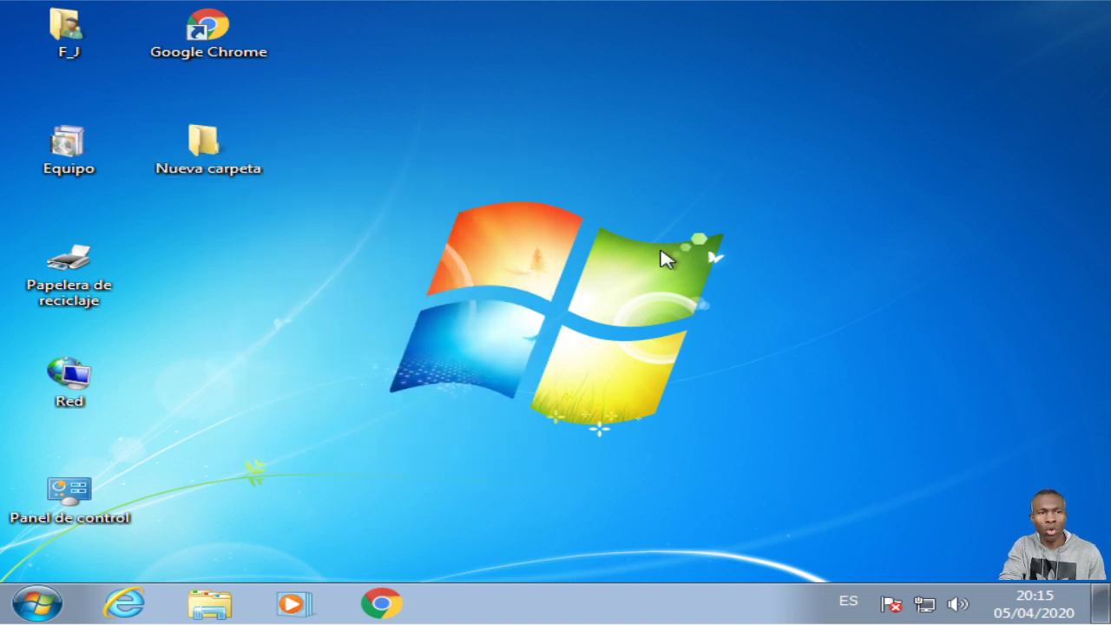
Rename the Nueva carpeta folder on the desktop with a person's first name
right_click(218, 148)
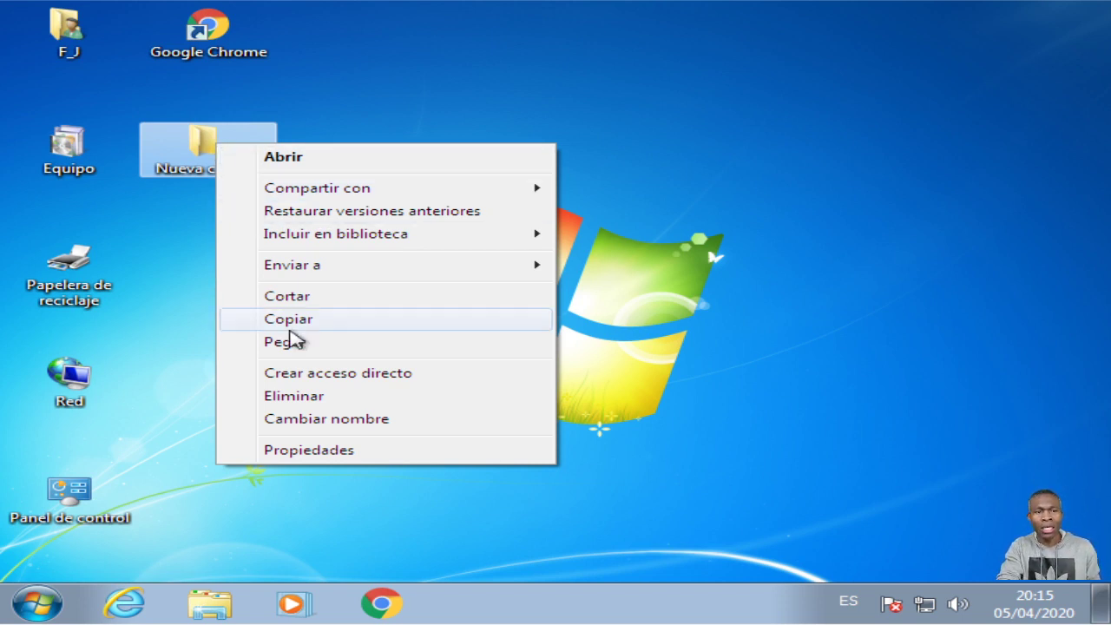
click(324, 418)
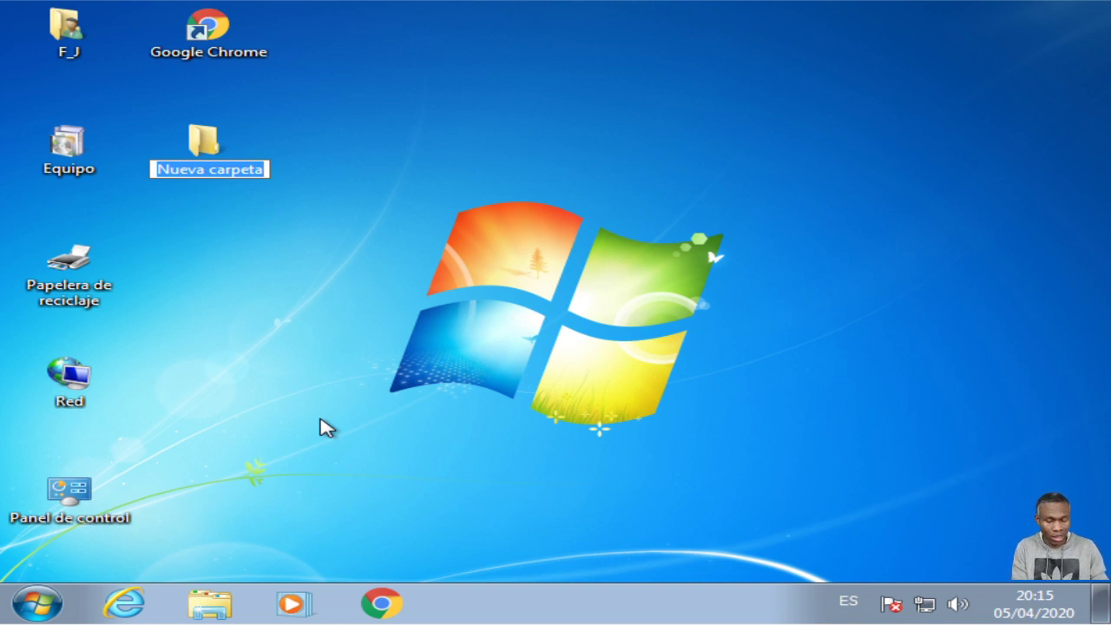
text(josue)
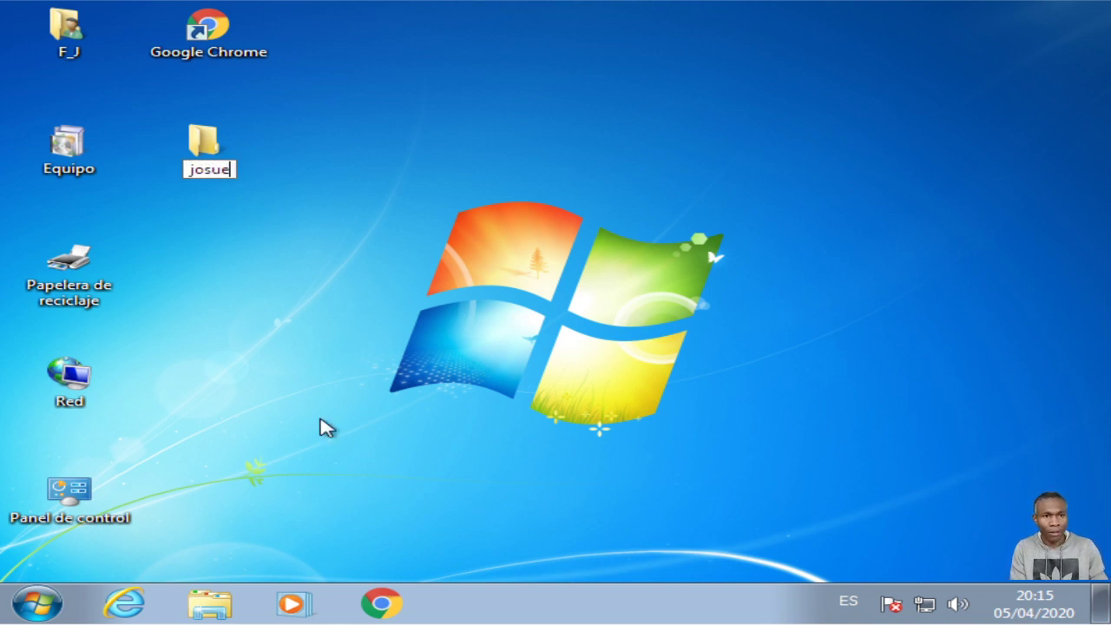
key(Return)
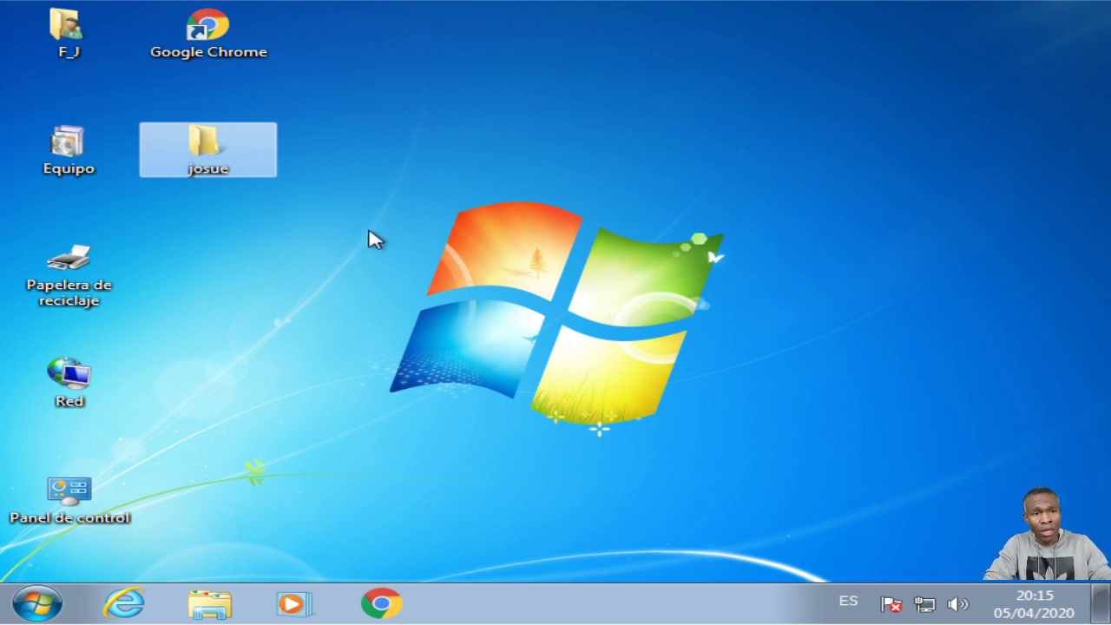
click(532, 205)
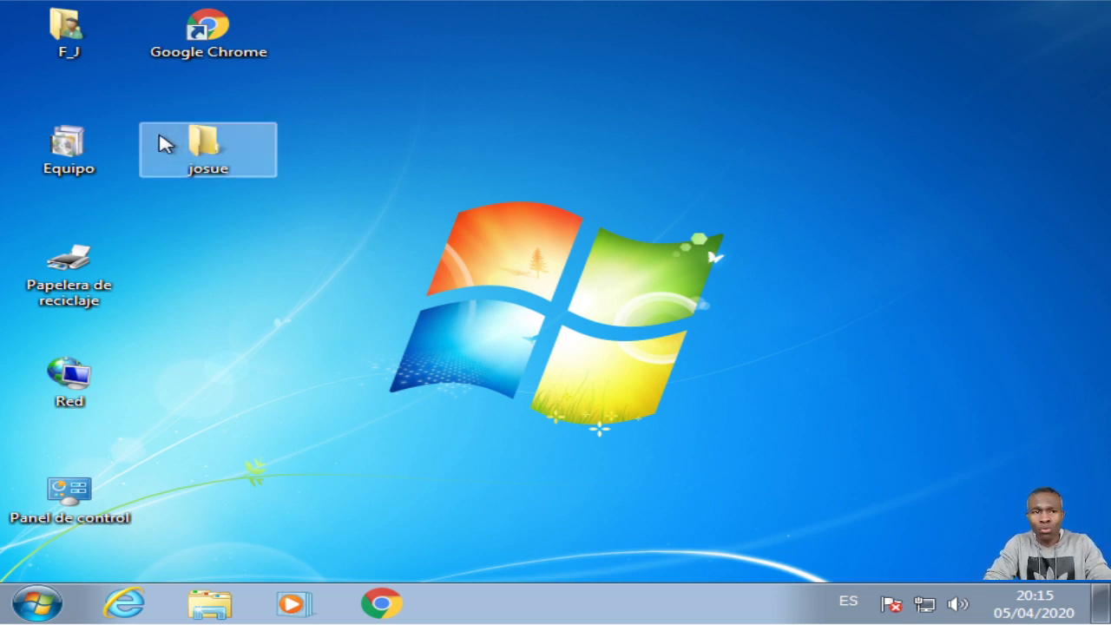
Rename the folder below Google Chrome on the desktop as fj
drag(216, 162, 720, 338)
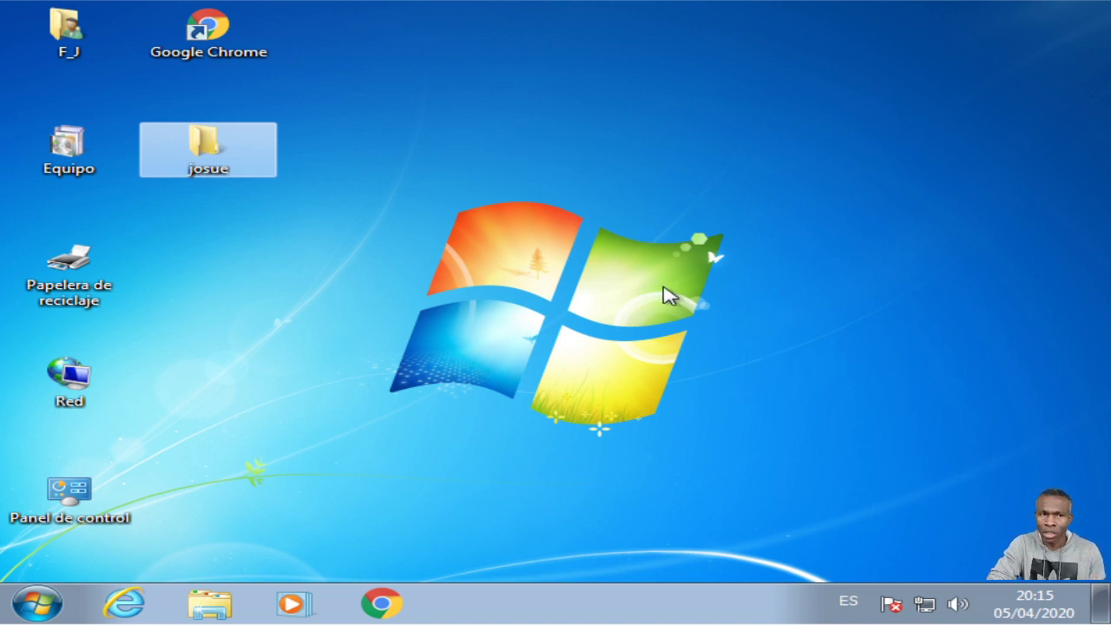
right_click(208, 150)
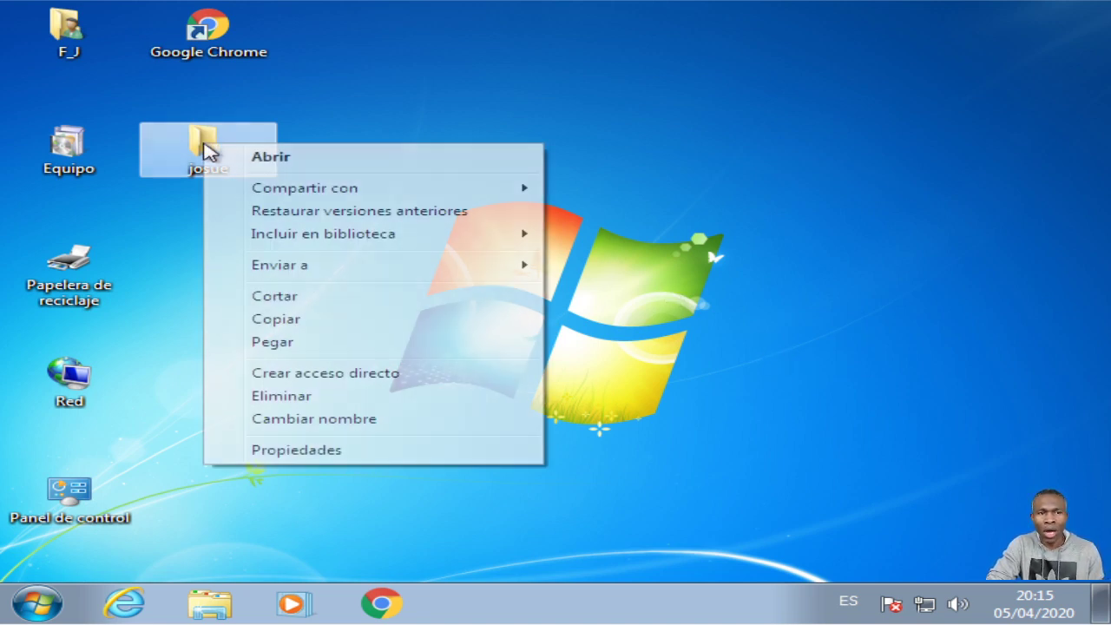
click(314, 418)
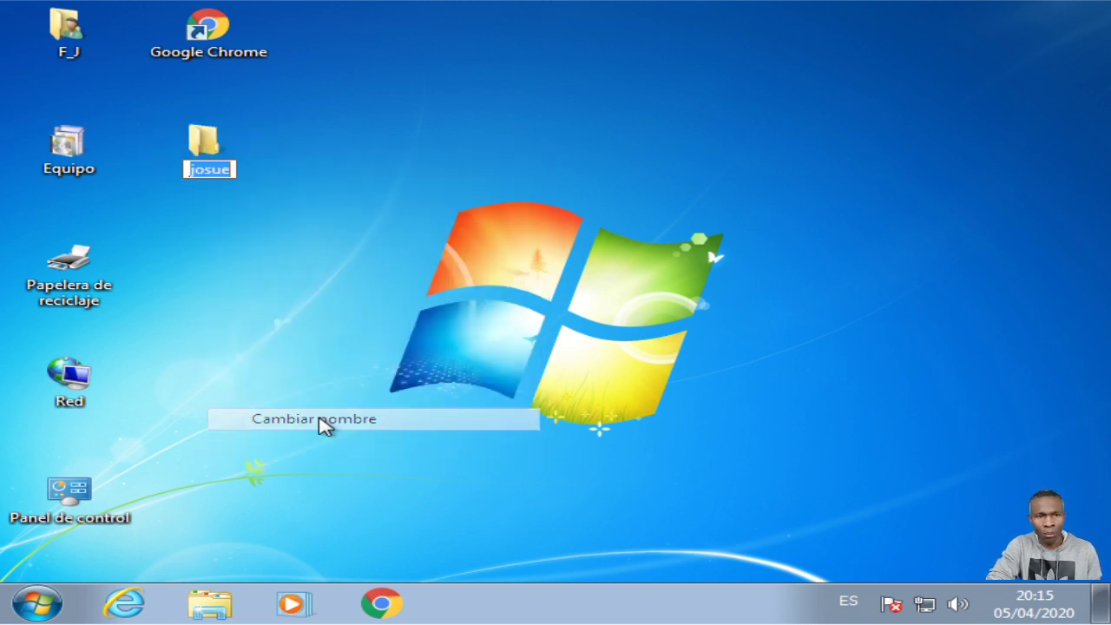
text(fj)
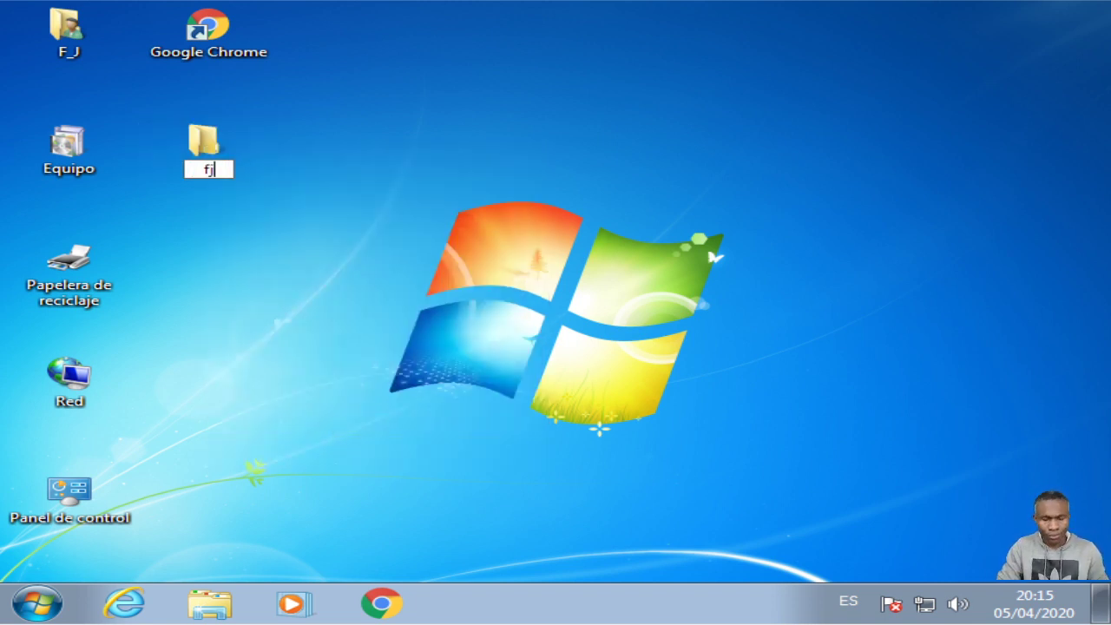
key(Return)
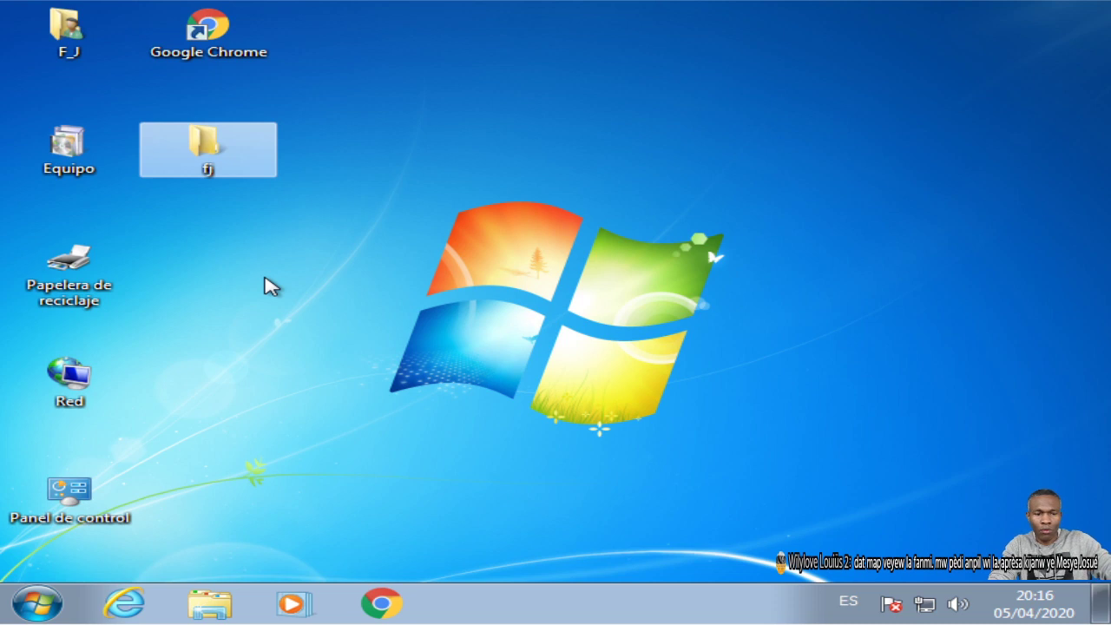
drag(243, 178, 429, 280)
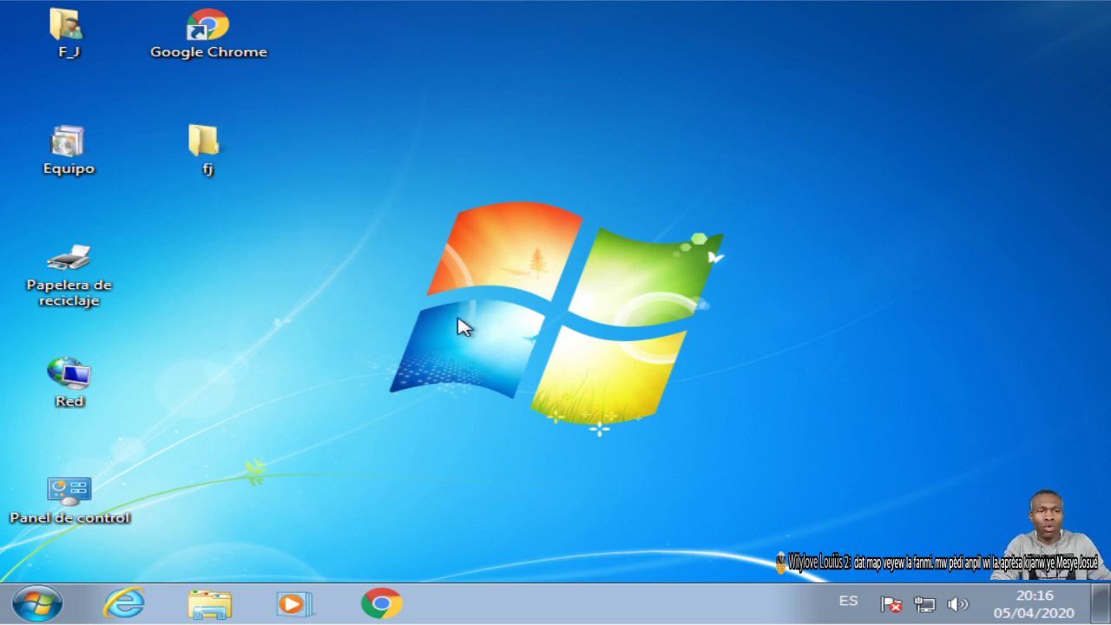
click(212, 157)
drag(214, 163, 508, 406)
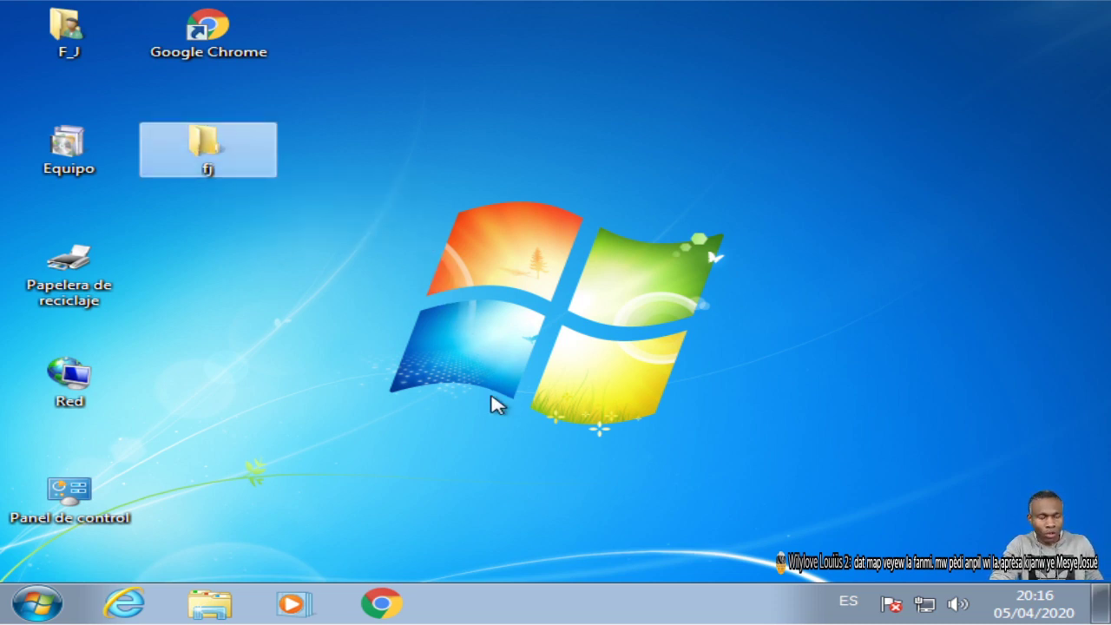
click(483, 306)
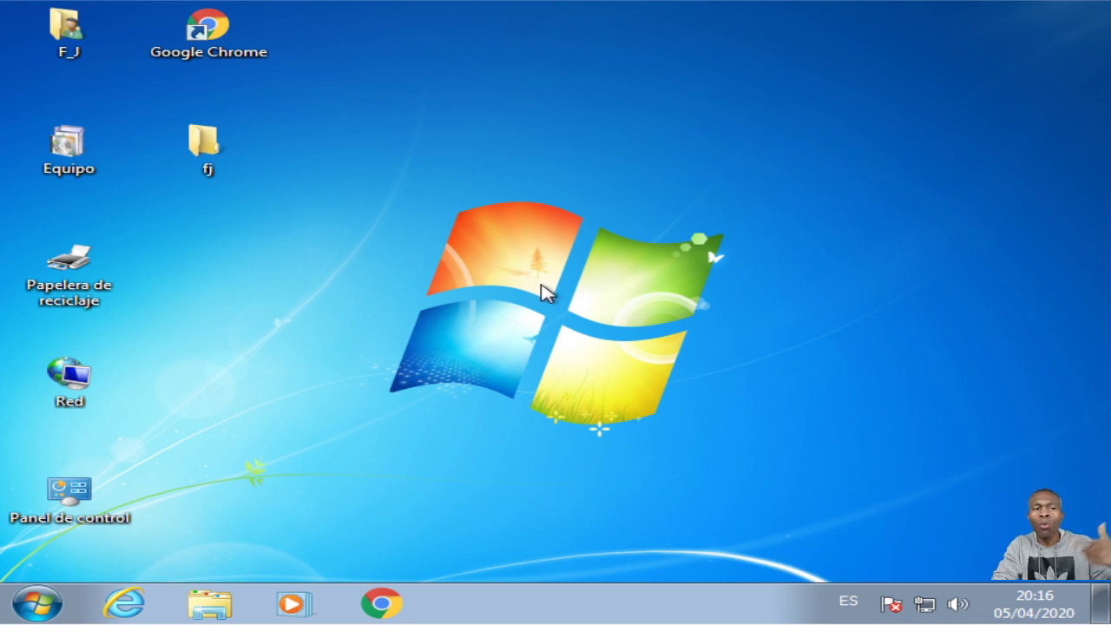
Copy the fj folder on the desktop to the clipboard
click(213, 167)
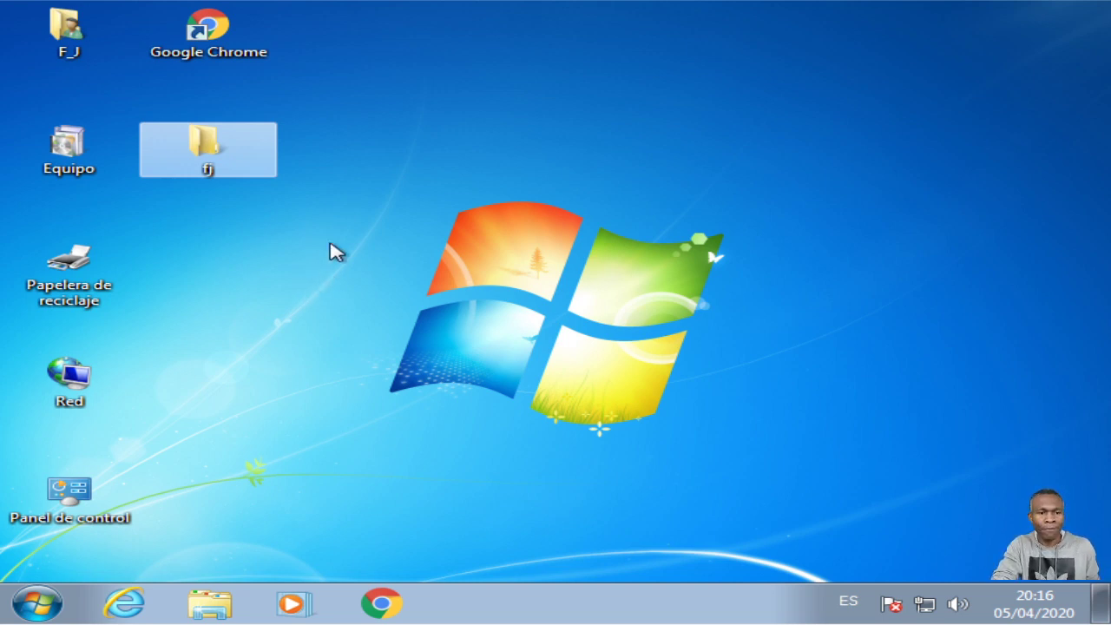
right_click(197, 154)
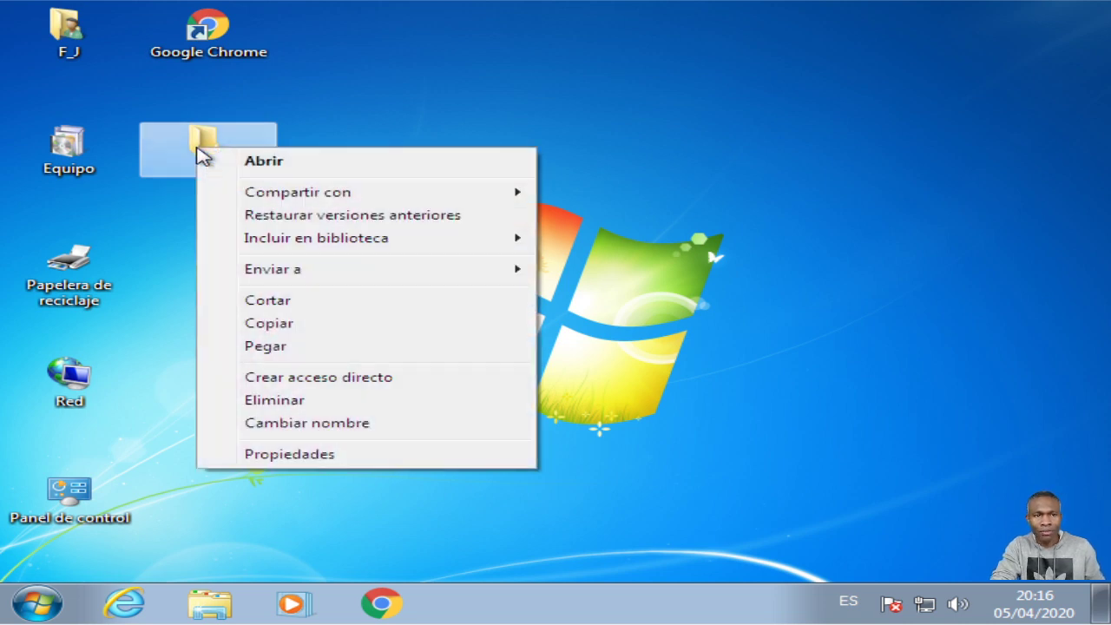
click(290, 328)
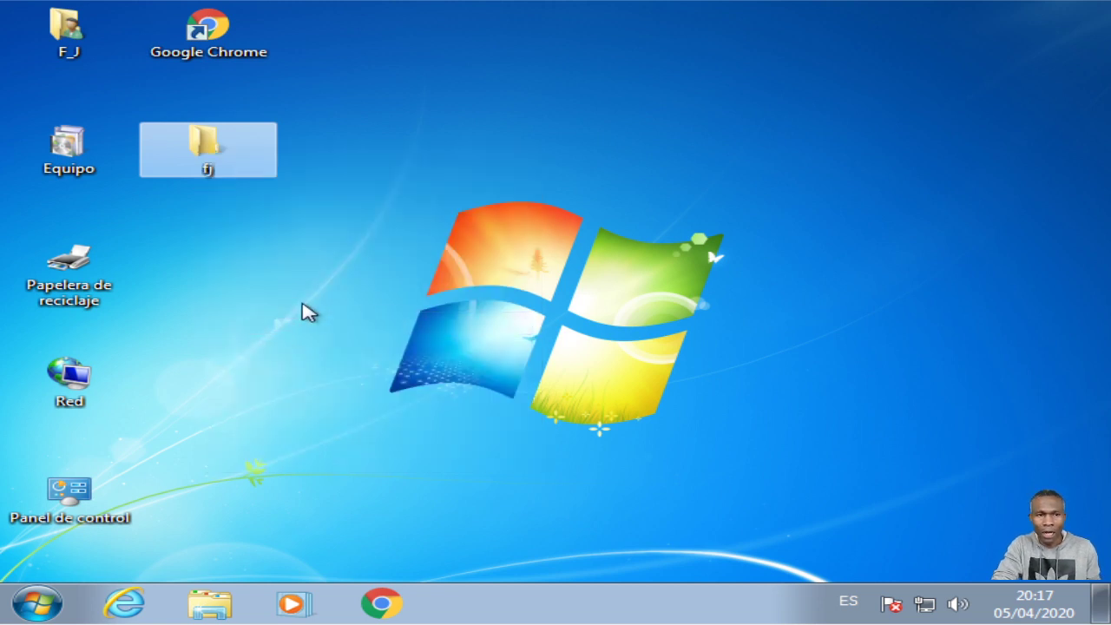
click(757, 169)
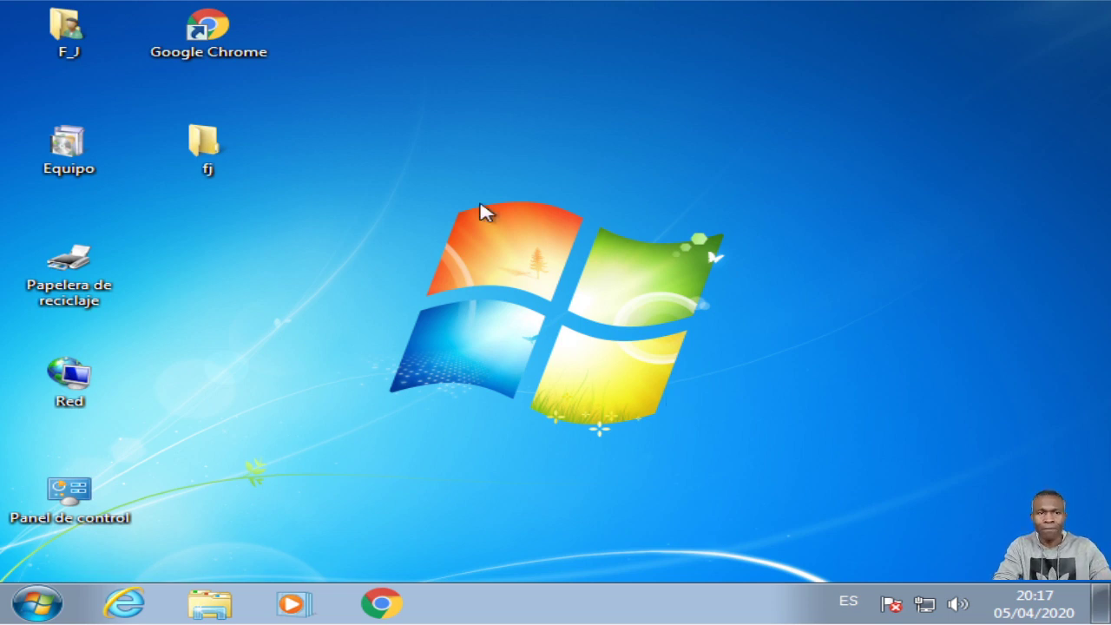
Create another new folder on the desktop, keeping the default name Nueva carpeta
right_click(554, 132)
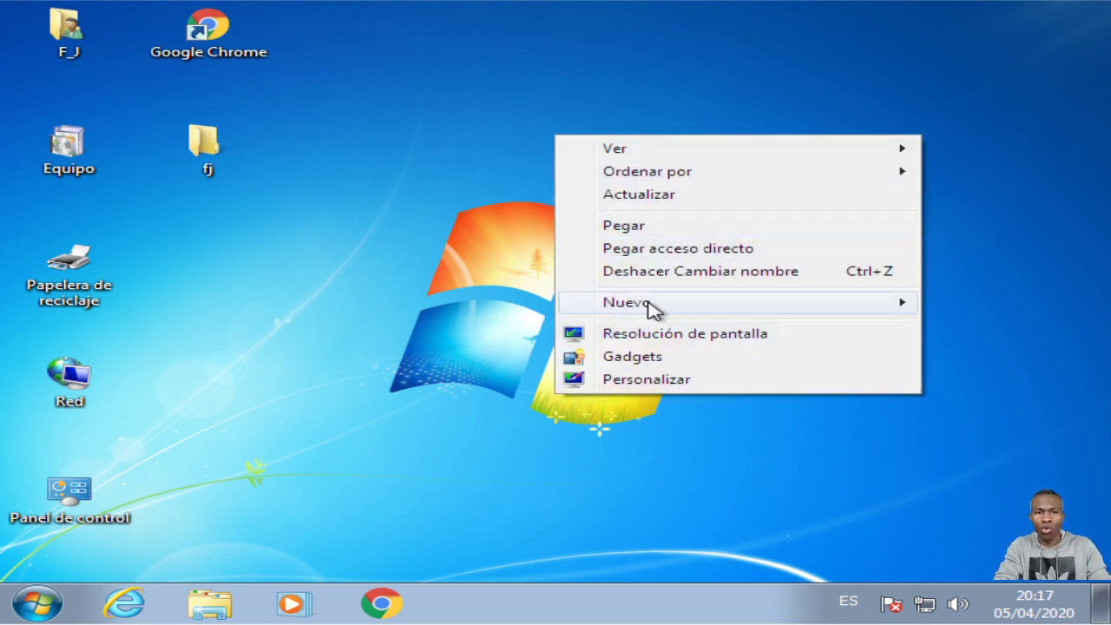
mouse_move(652, 310)
click(330, 305)
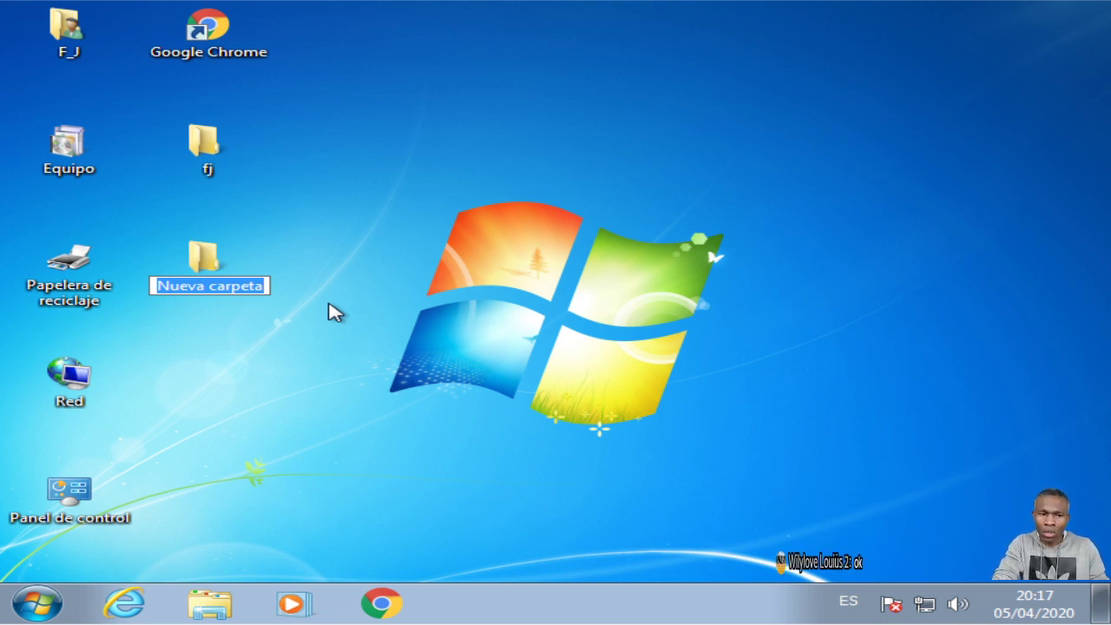
key(Return)
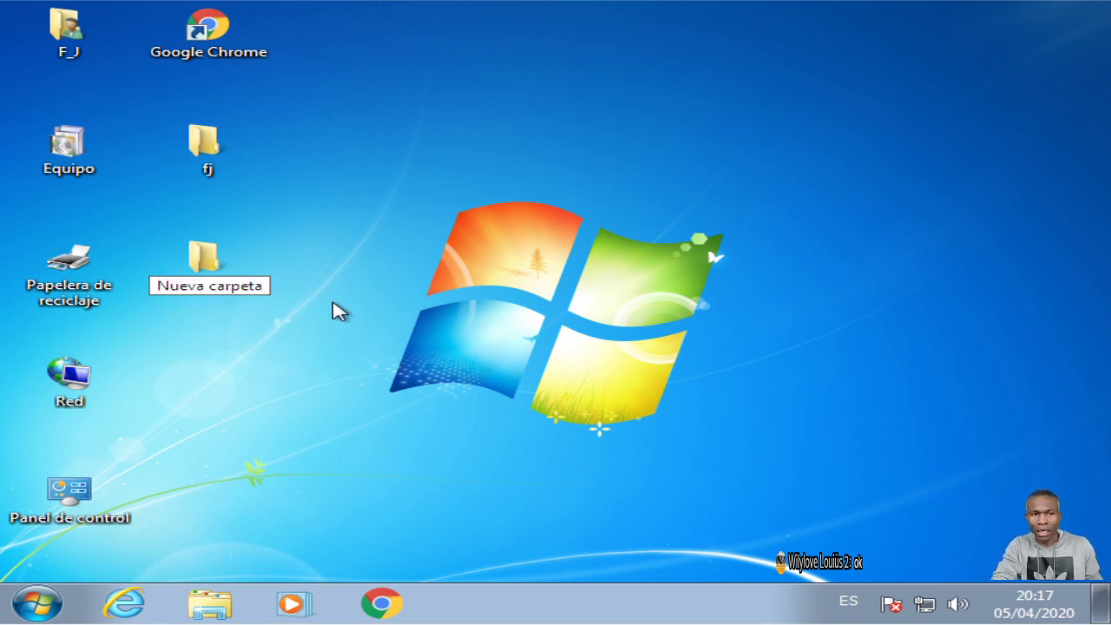
Open the Nueva carpeta folder and paste the copied fj folder into it
right_click(220, 264)
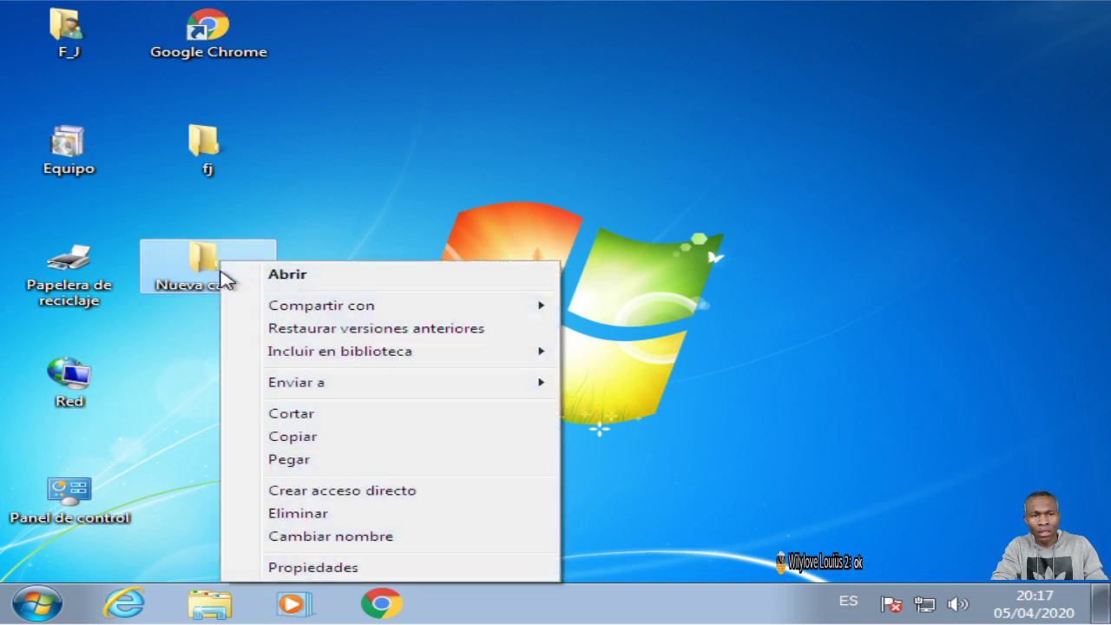
click(285, 276)
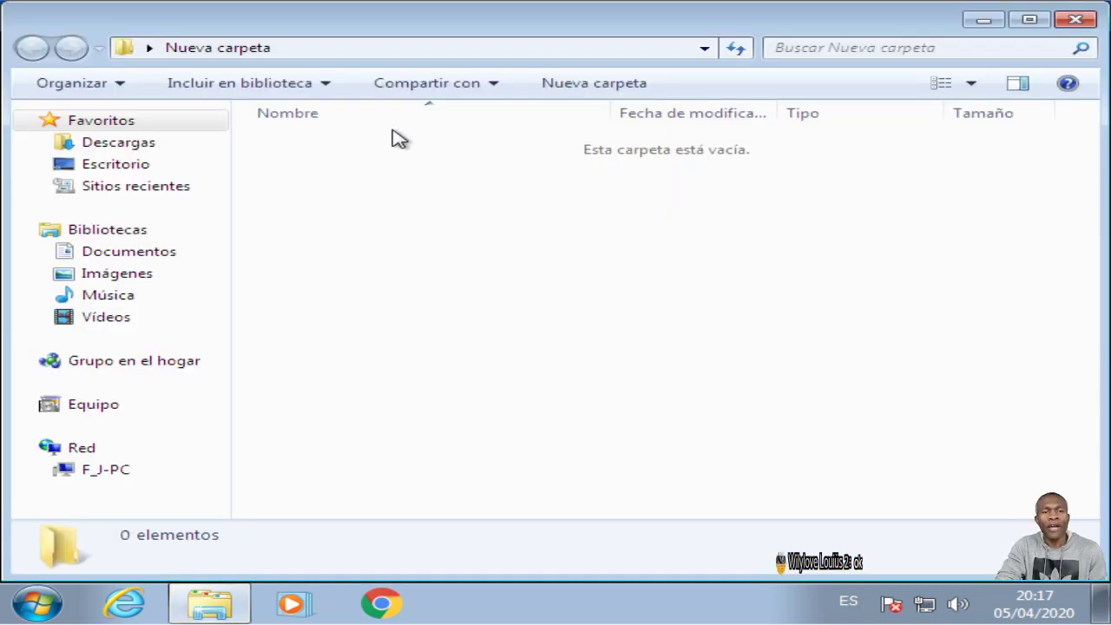
right_click(521, 228)
mouse_move(536, 241)
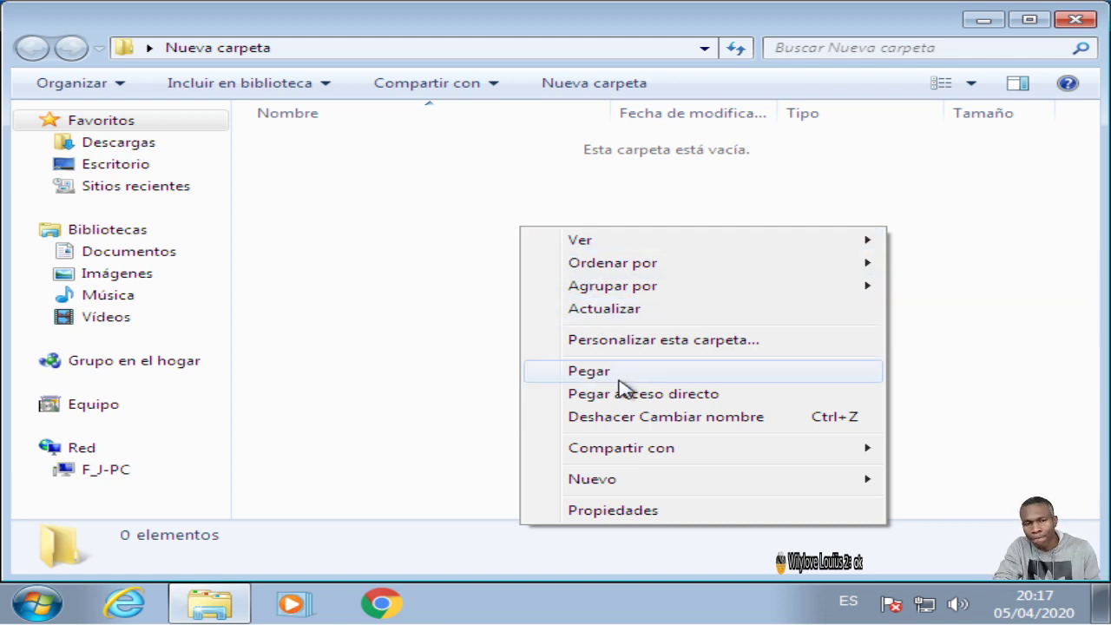
click(619, 379)
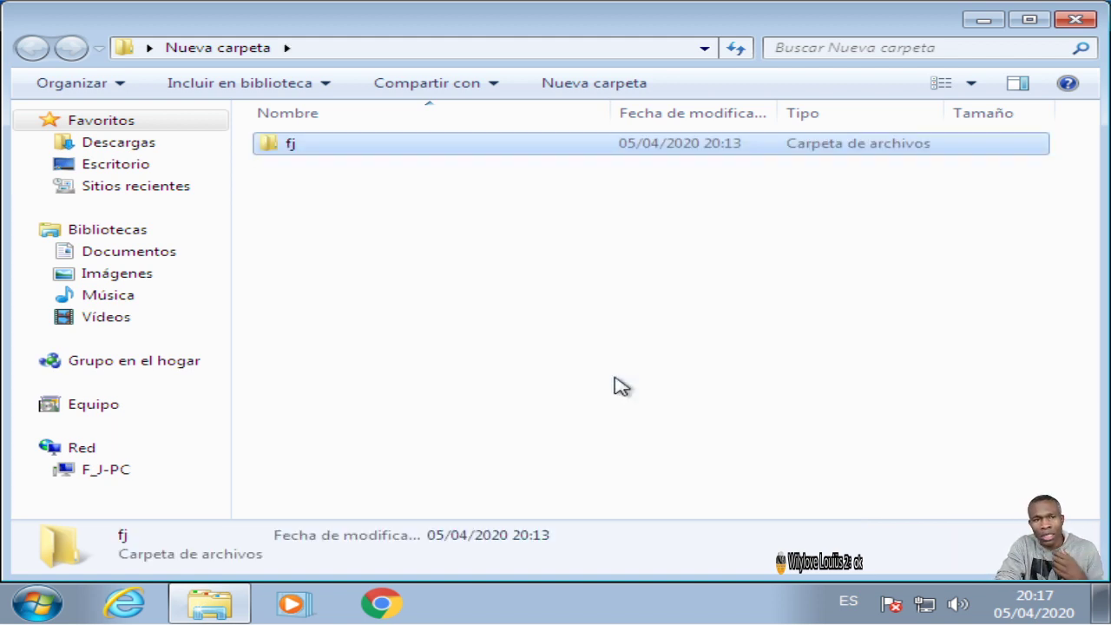
Deselect the pasted fj folder and close the Nueva carpeta window
click(754, 296)
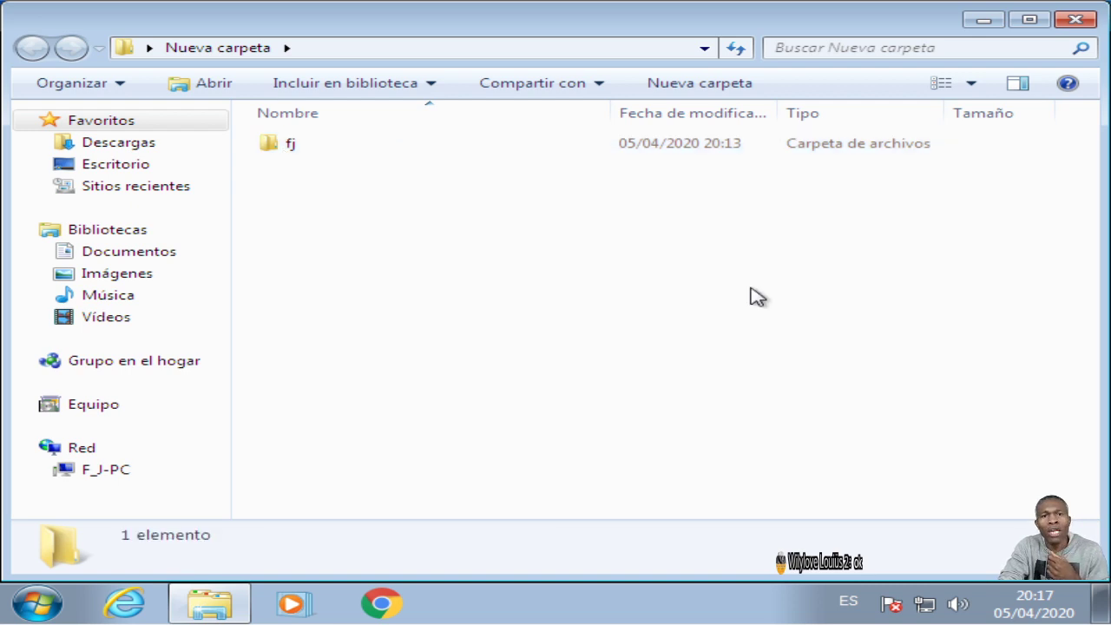
click(1075, 22)
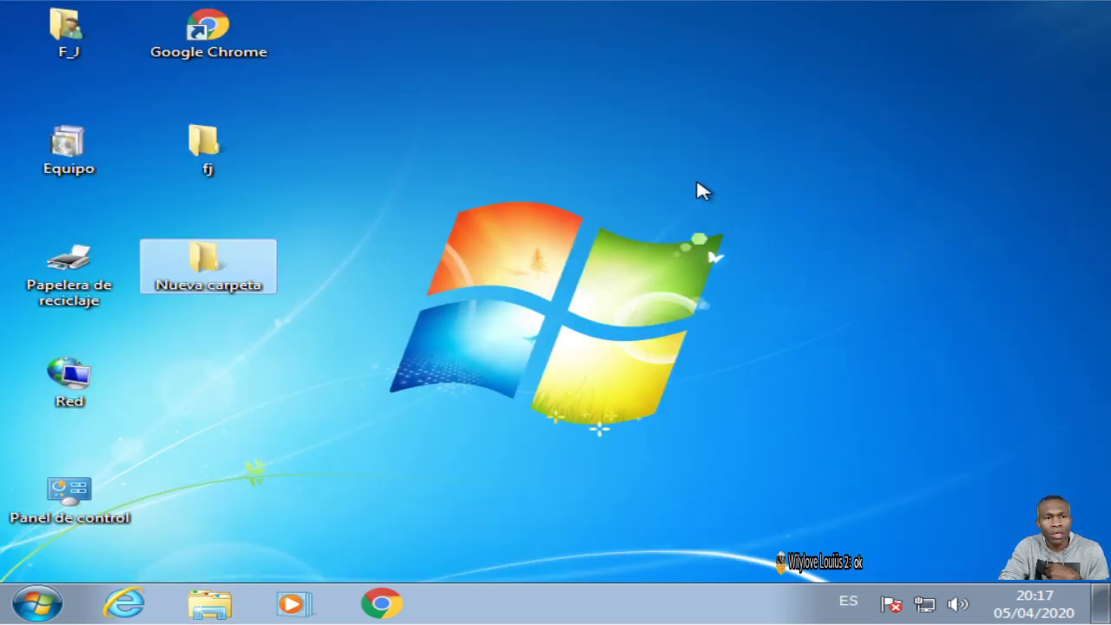
Try to move the Nueva carpeta and fj folders from the icon column to the open area of the desktop
drag(212, 276, 756, 136)
click(468, 271)
click(251, 157)
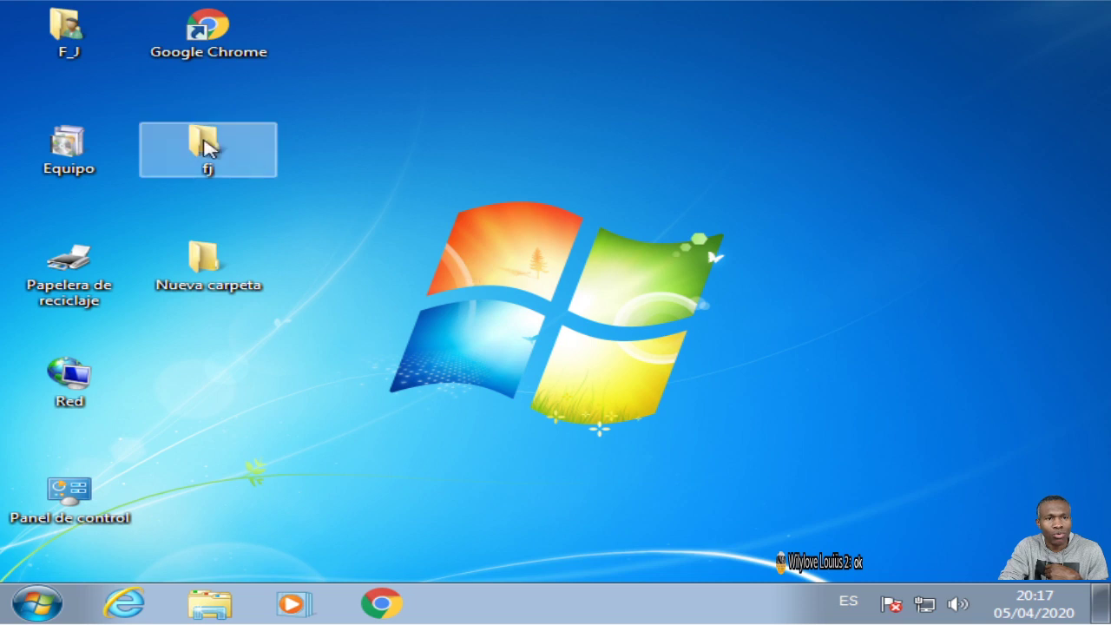
drag(194, 276, 754, 149)
click(218, 166)
drag(218, 166, 719, 310)
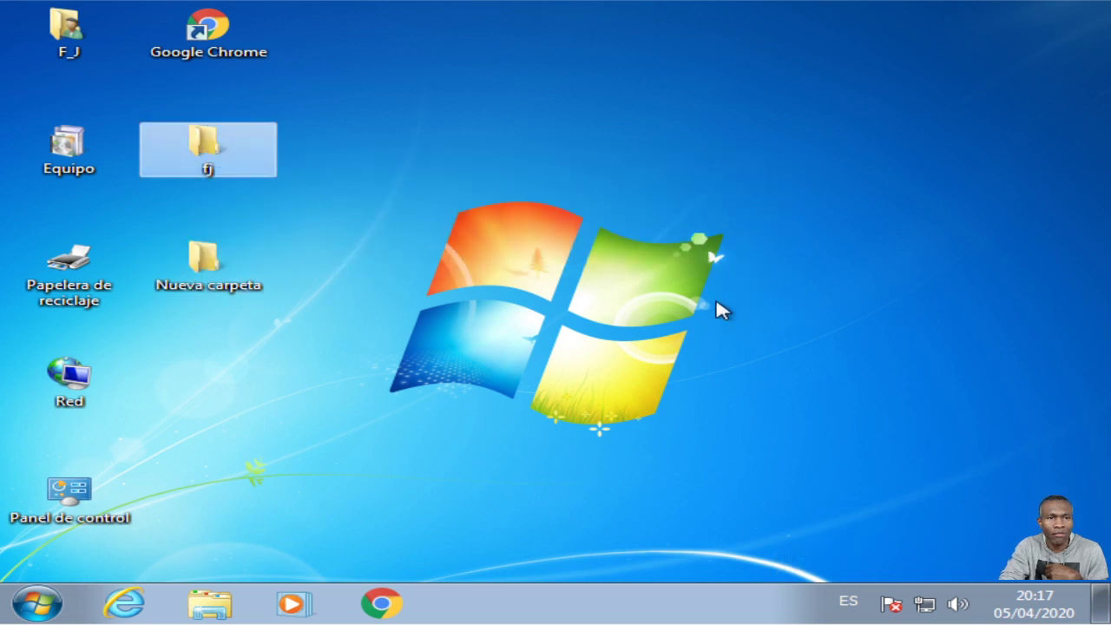
click(479, 355)
drag(218, 173, 751, 236)
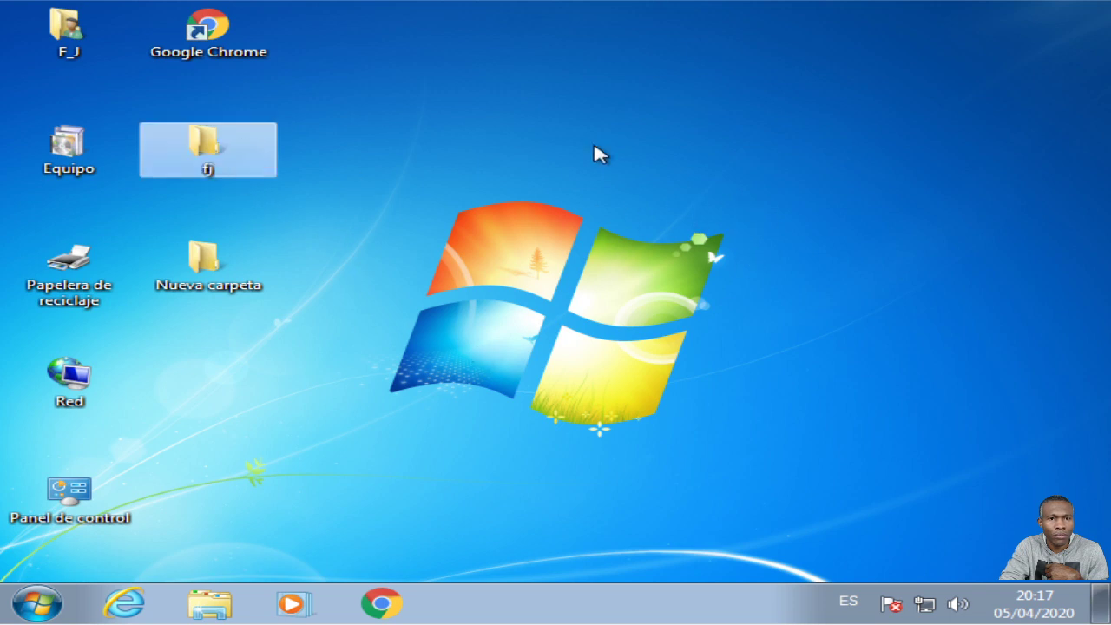
Turn off automatic arrangement of desktop icons and move the fj and Nueva carpeta folders away from the icon columns, towards the wallpaper logo
right_click(594, 145)
mouse_move(662, 162)
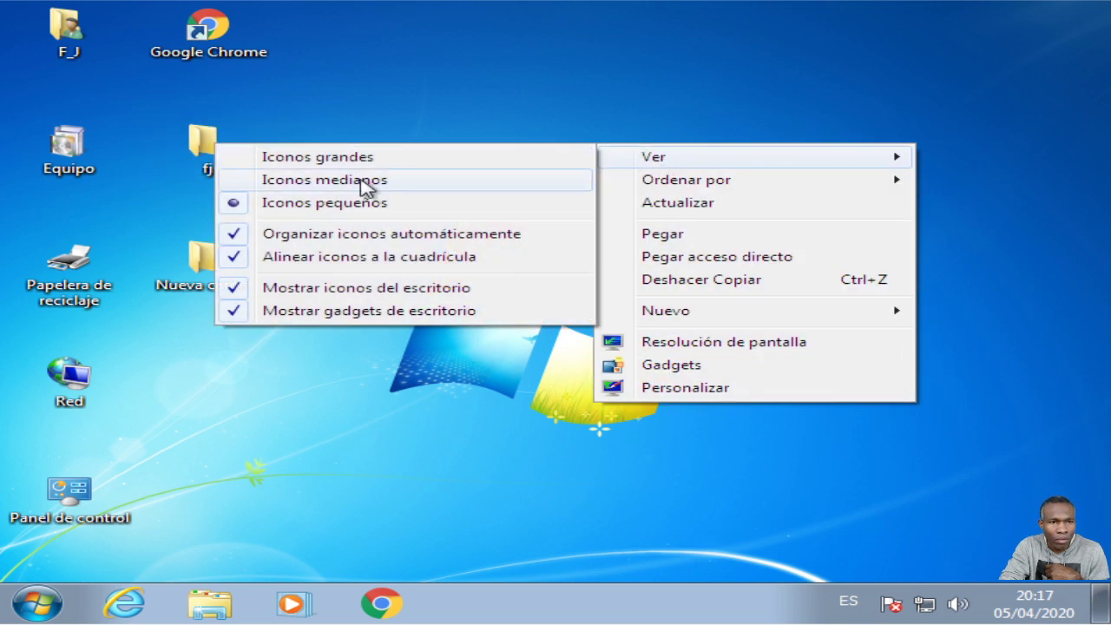
click(335, 237)
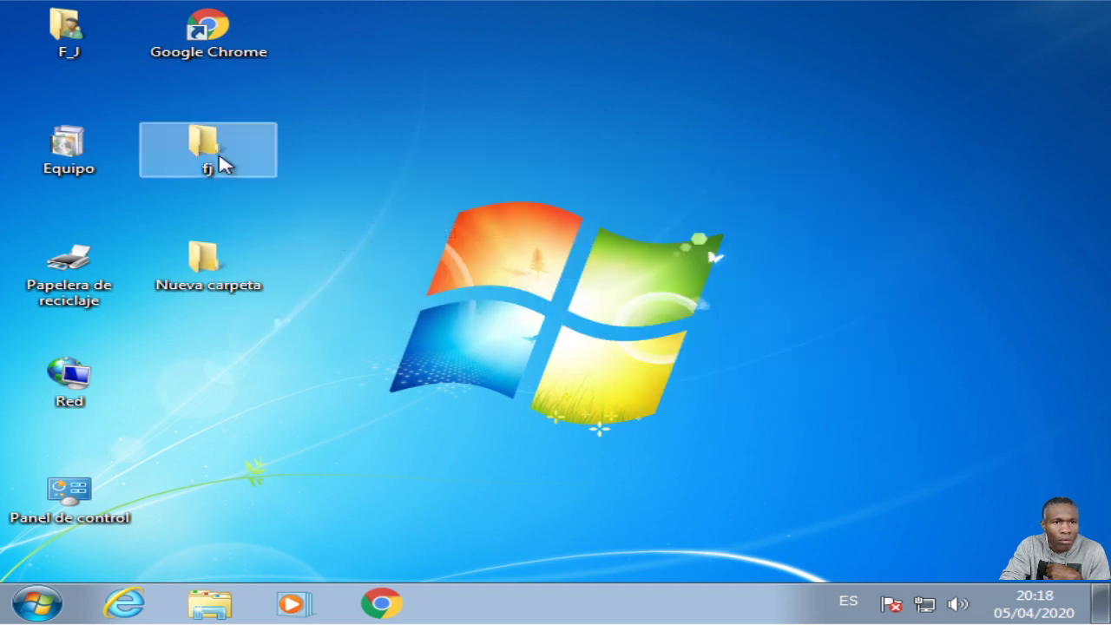
drag(219, 165, 684, 307)
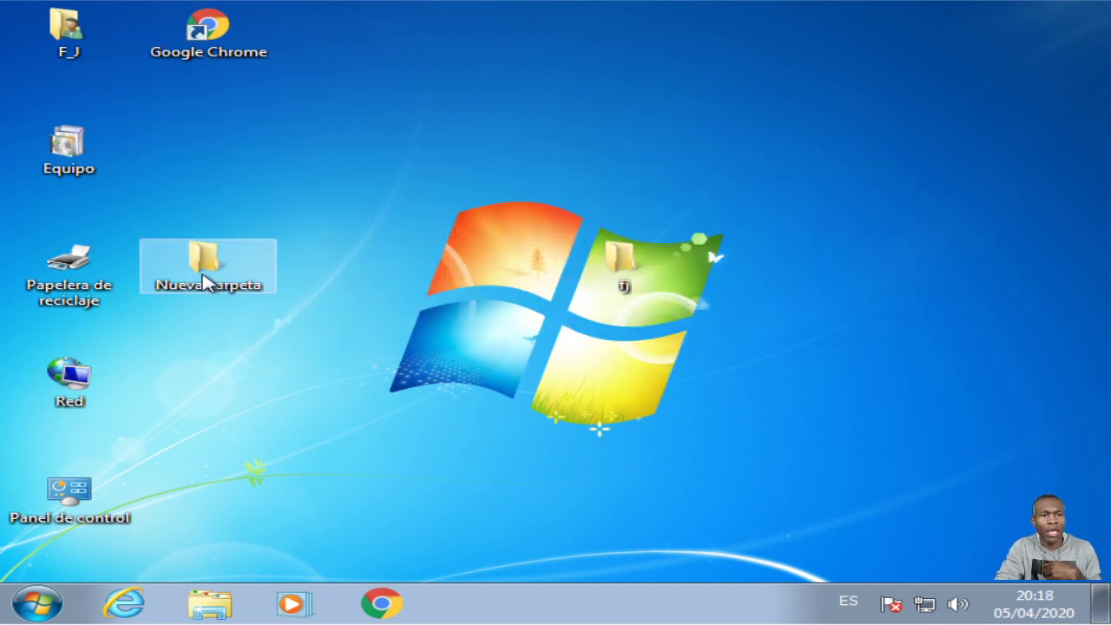
drag(208, 282, 416, 282)
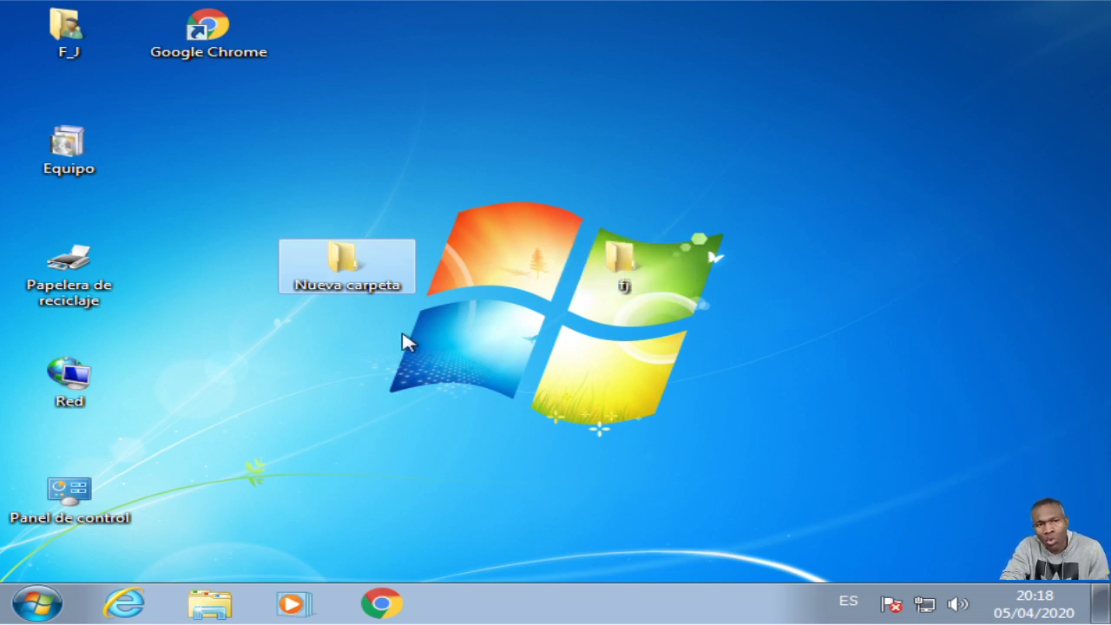
Copy the fj folder on the wallpaper logo to the clipboard
click(625, 262)
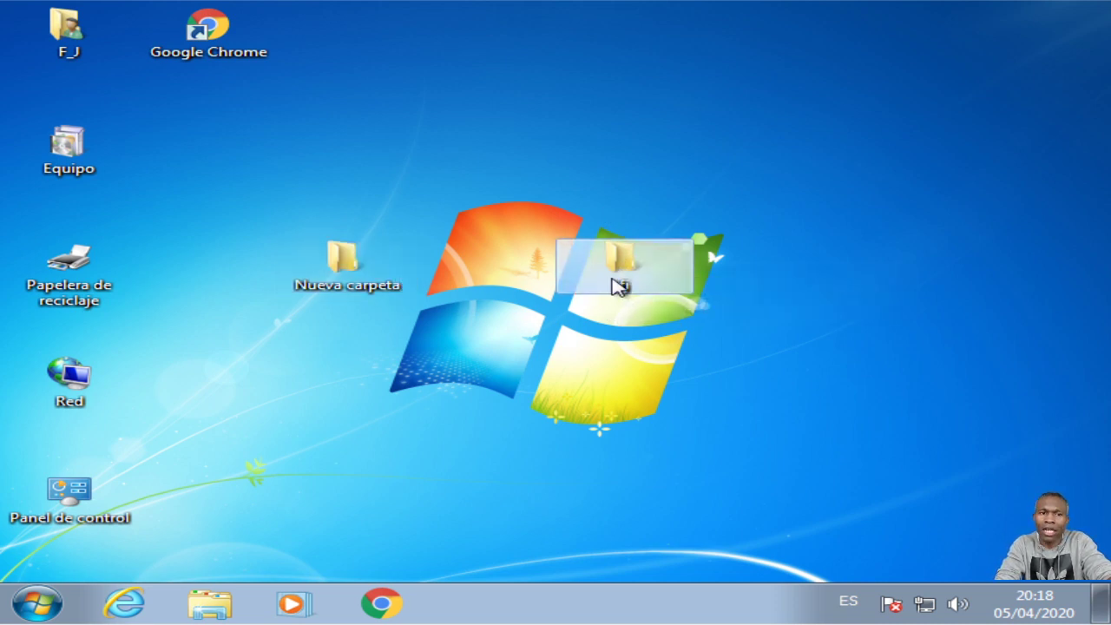
right_click(612, 279)
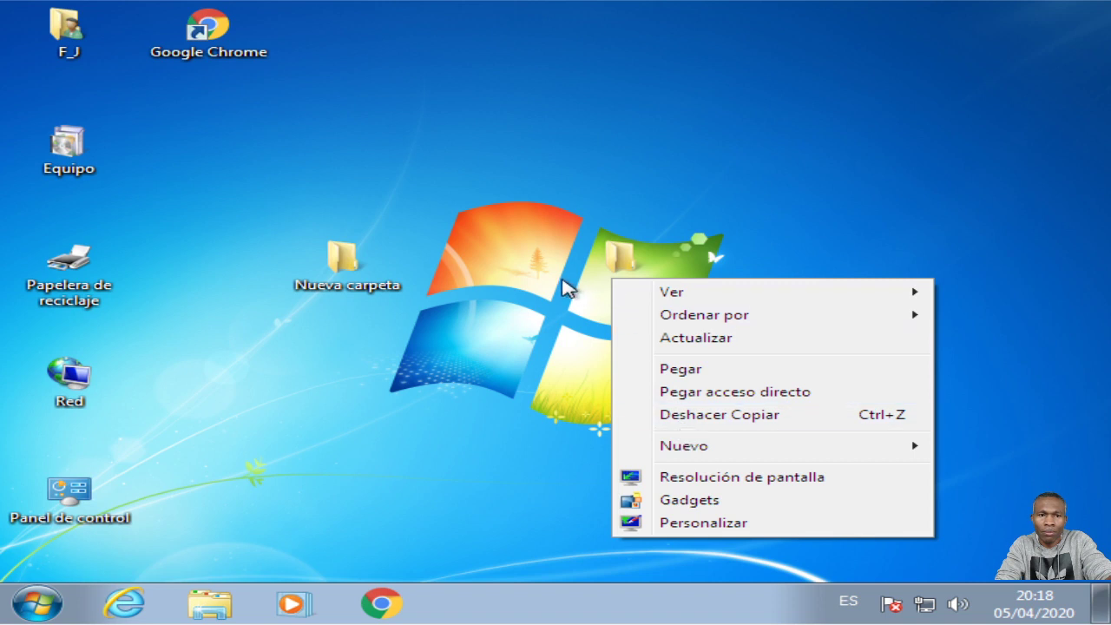
click(615, 273)
right_click(612, 262)
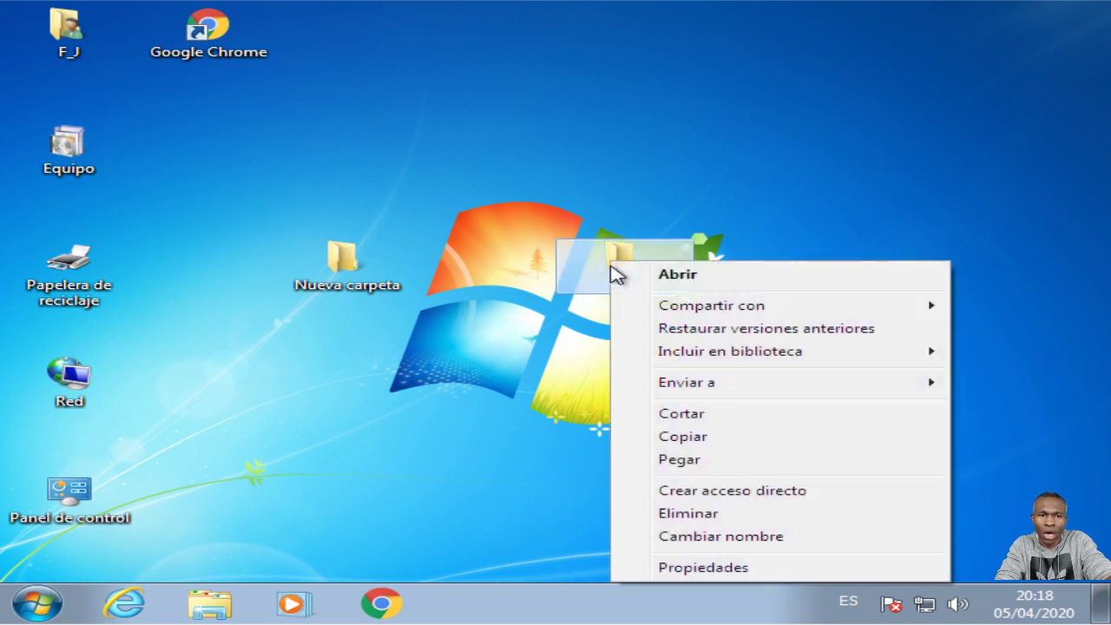
click(699, 440)
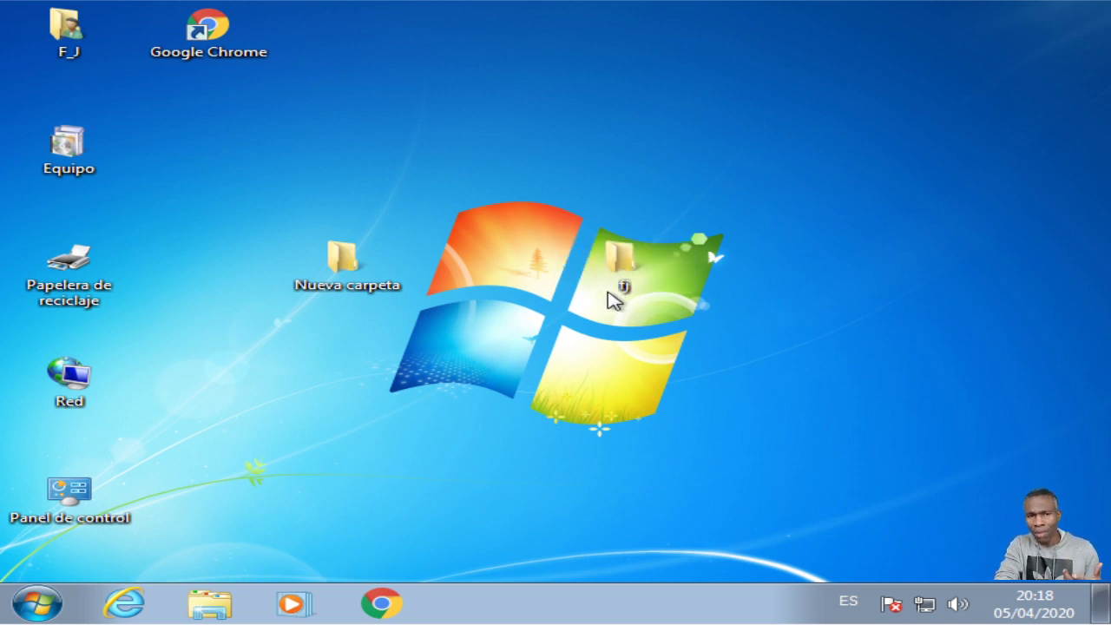
Open the fj folder to check its contents, and close its window
double_click(622, 261)
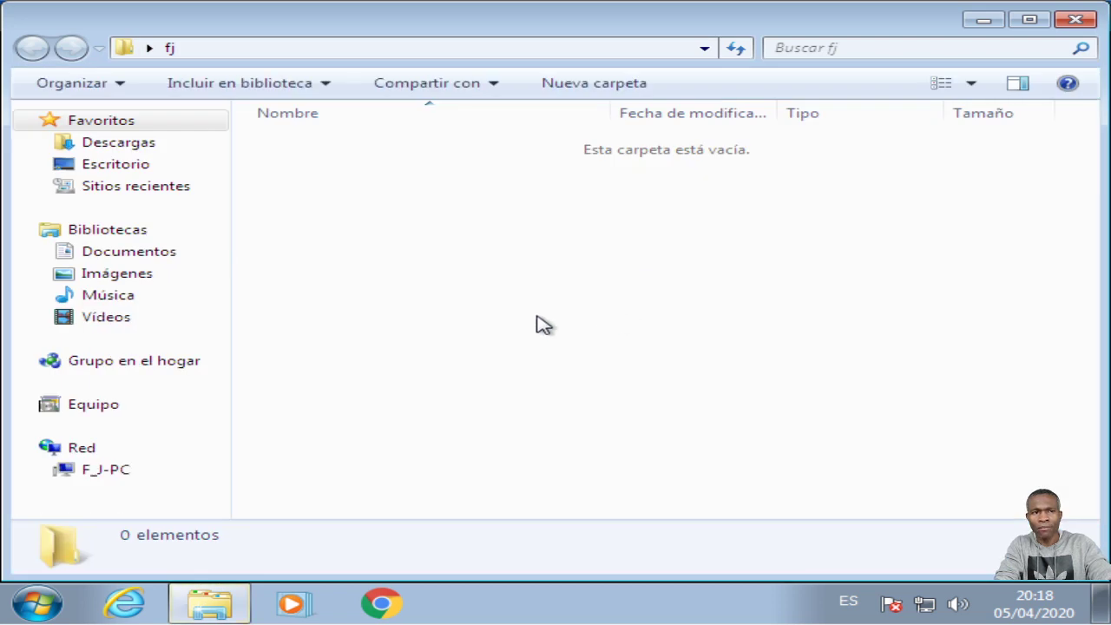
drag(397, 142, 999, 531)
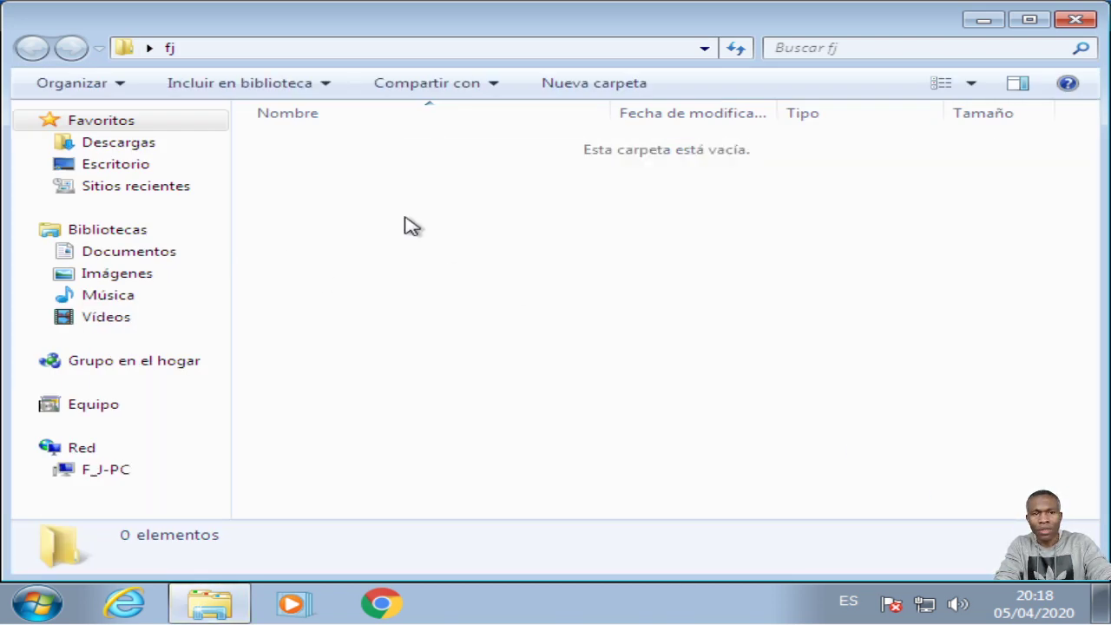
right_click(404, 218)
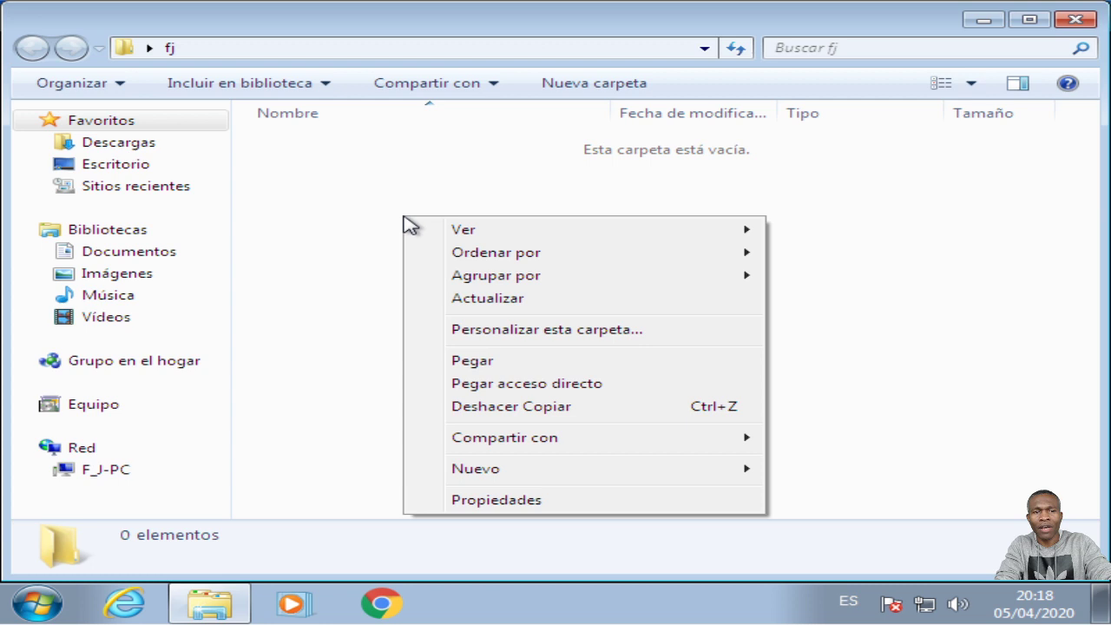
click(1081, 22)
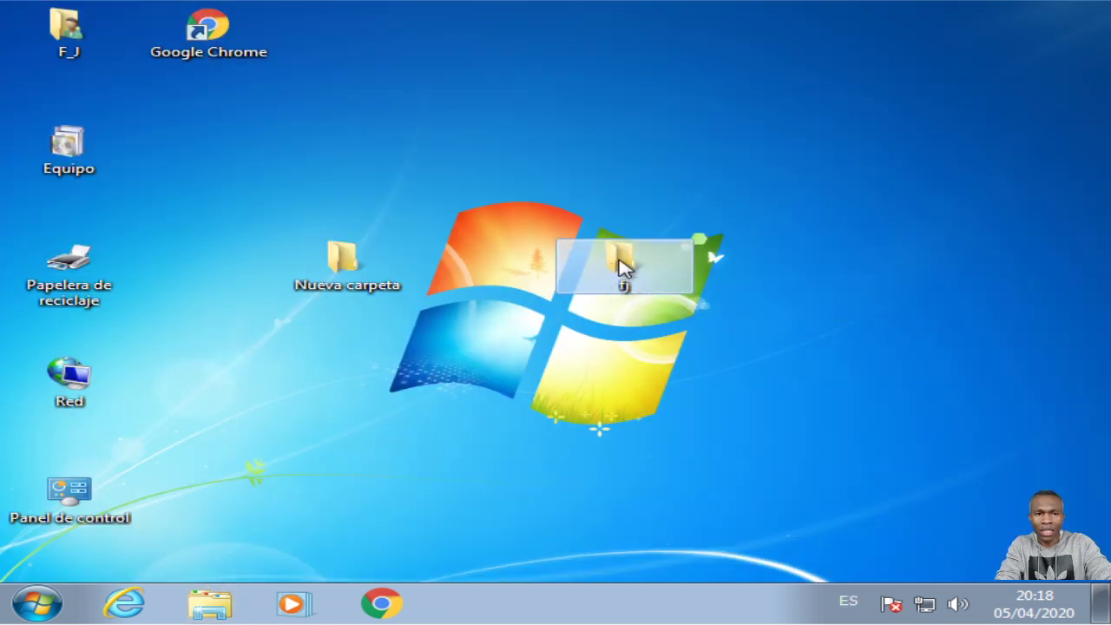
Copy the desktop fj folder into Nueva carpeta, agree to combine it with the existing fj folder, and close the window
right_click(620, 260)
click(704, 436)
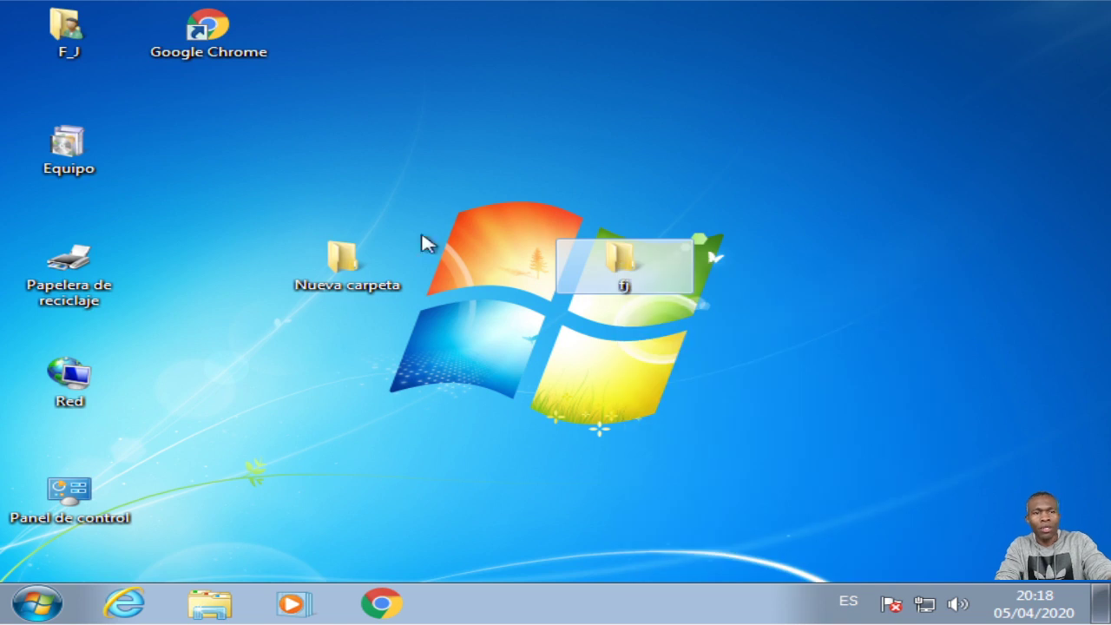
double_click(366, 273)
click(306, 147)
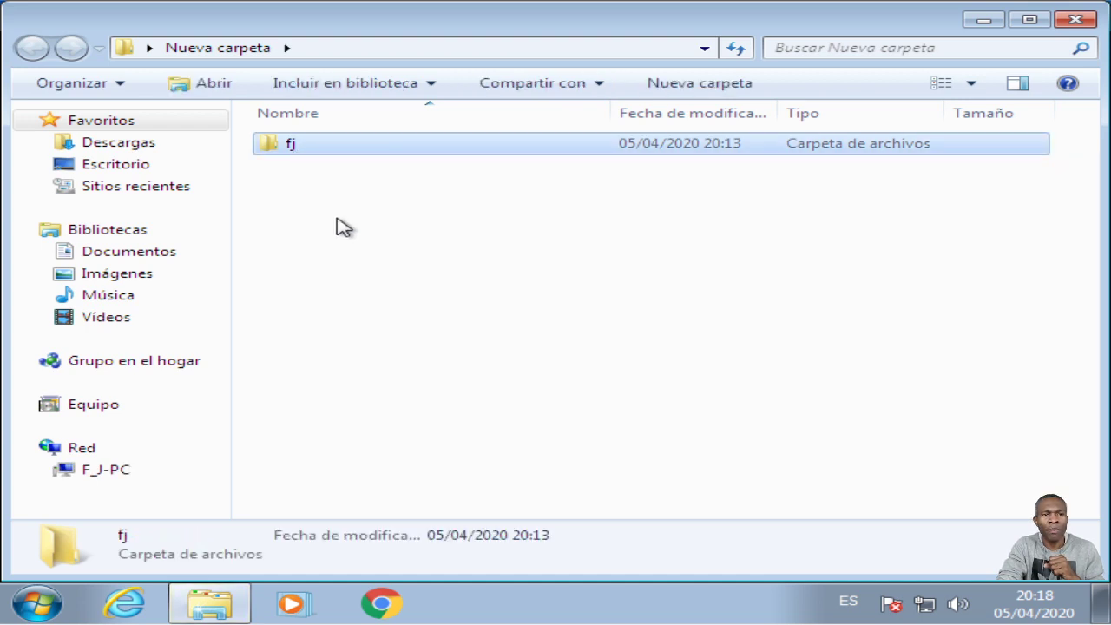
right_click(337, 219)
click(417, 364)
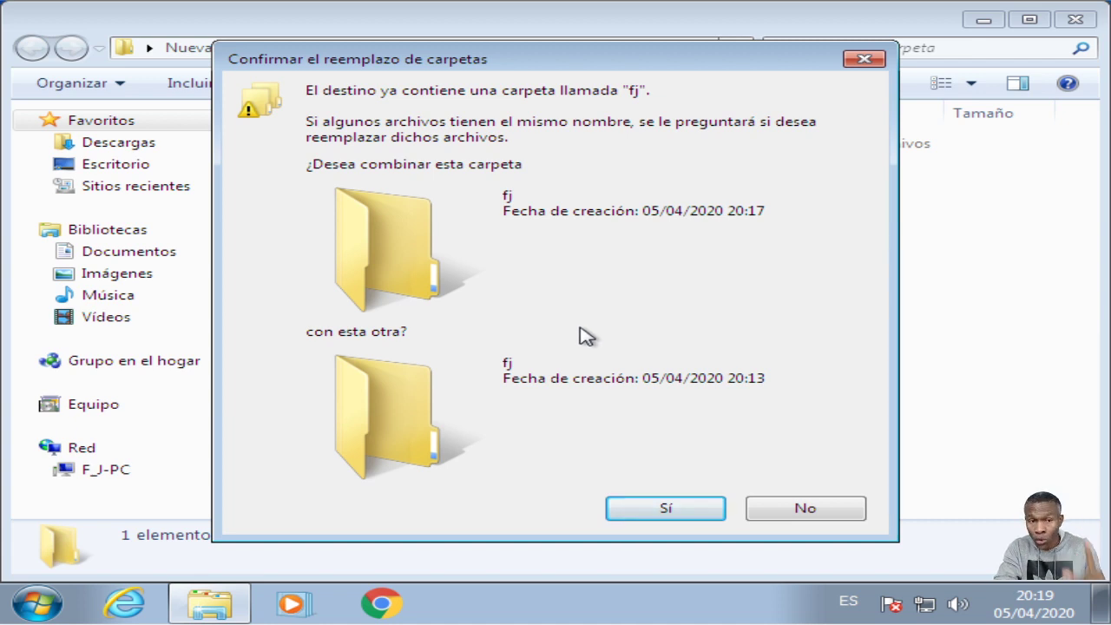
click(667, 512)
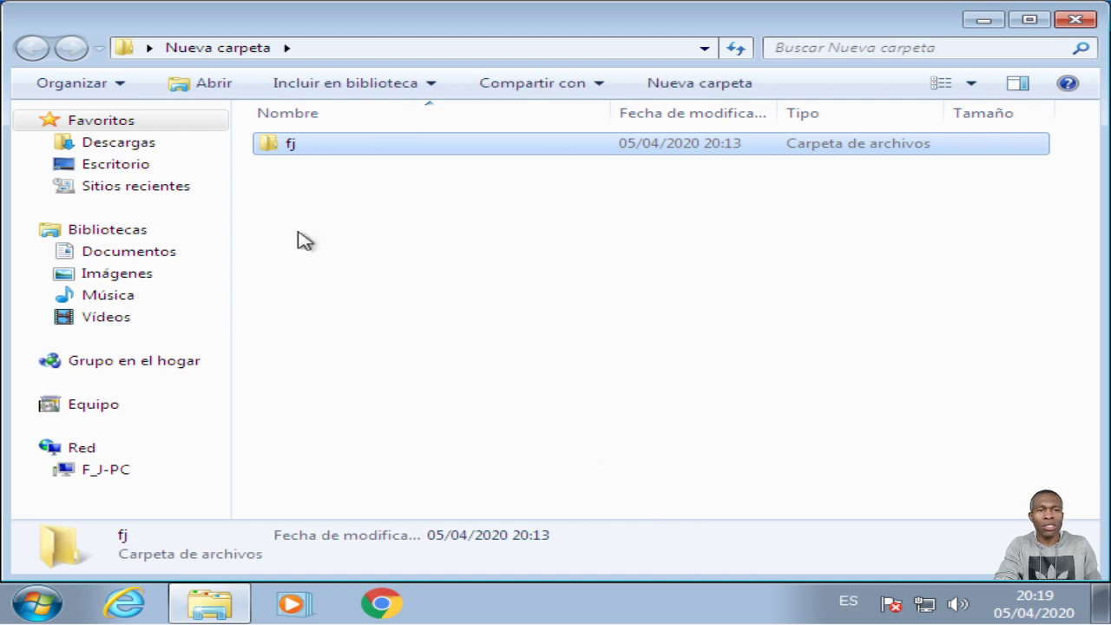
click(526, 294)
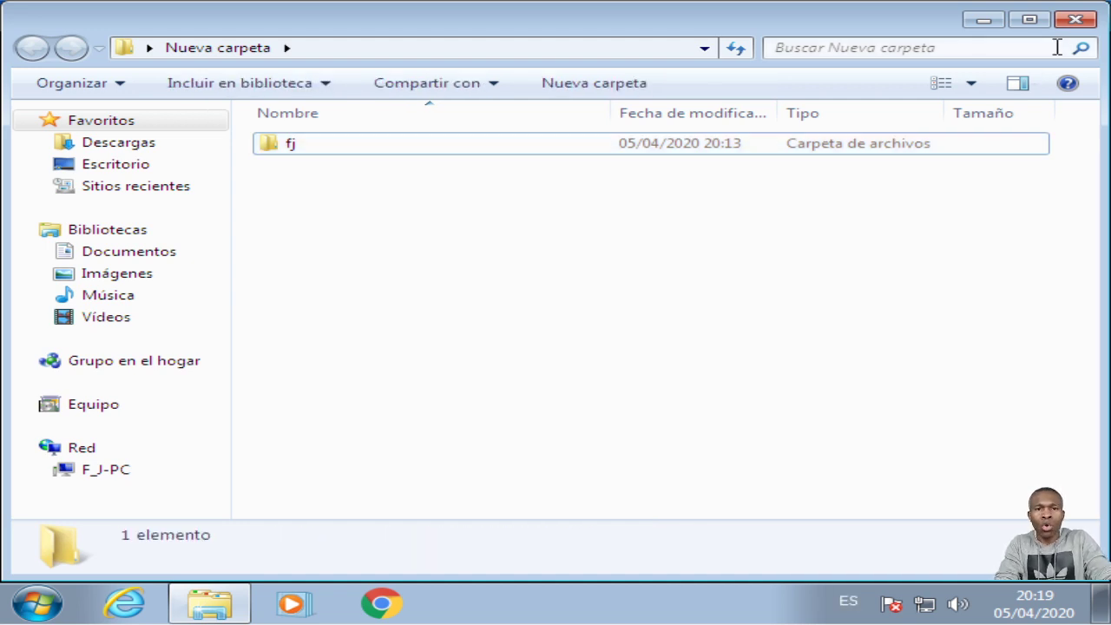
click(1079, 21)
click(671, 206)
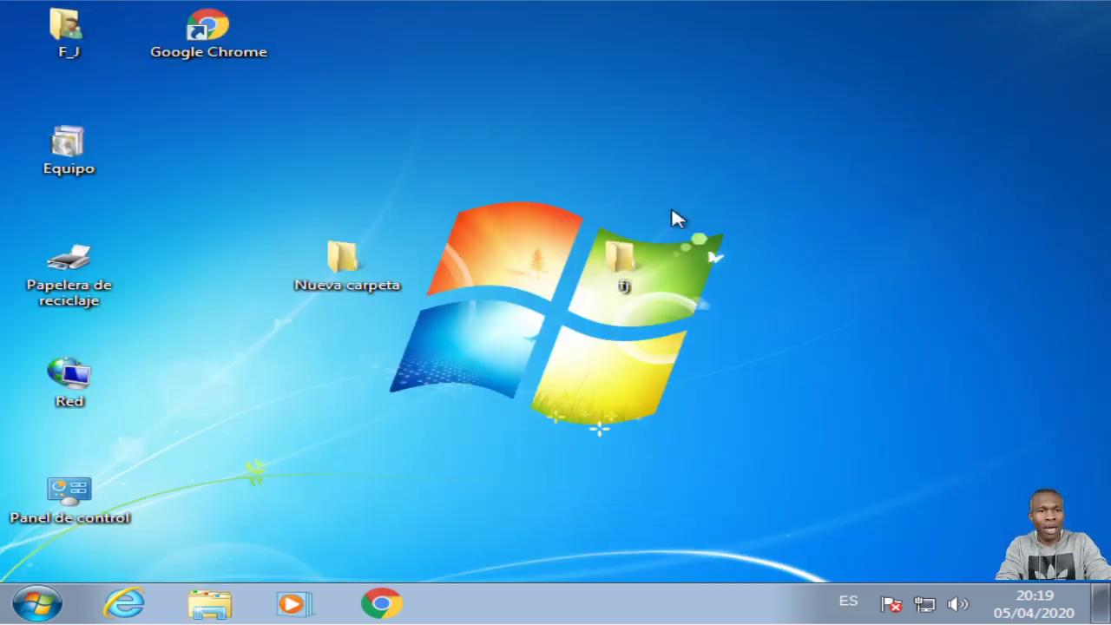
right_click(602, 106)
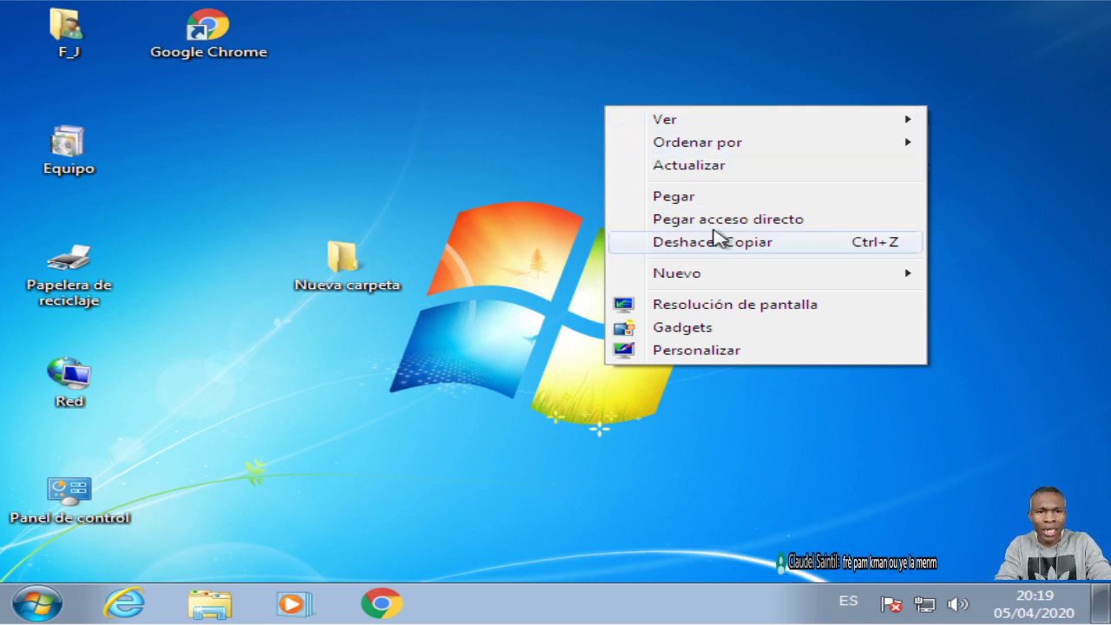
click(476, 235)
drag(527, 161, 778, 422)
drag(201, 168, 451, 402)
click(778, 347)
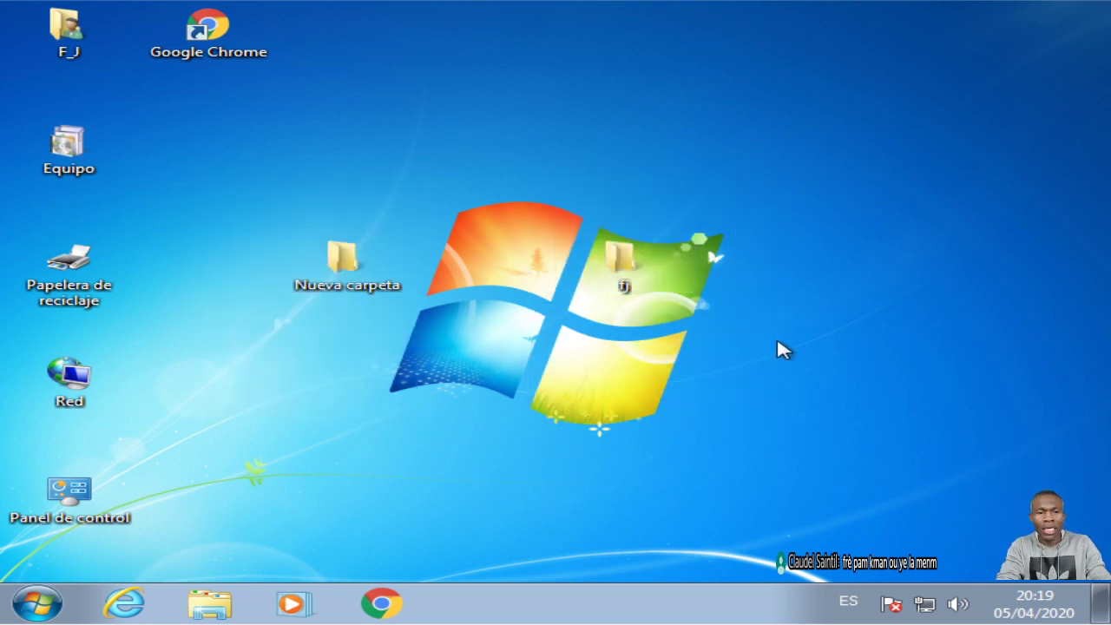
Create a new text document on the desktop with its default name, and open it
right_click(504, 134)
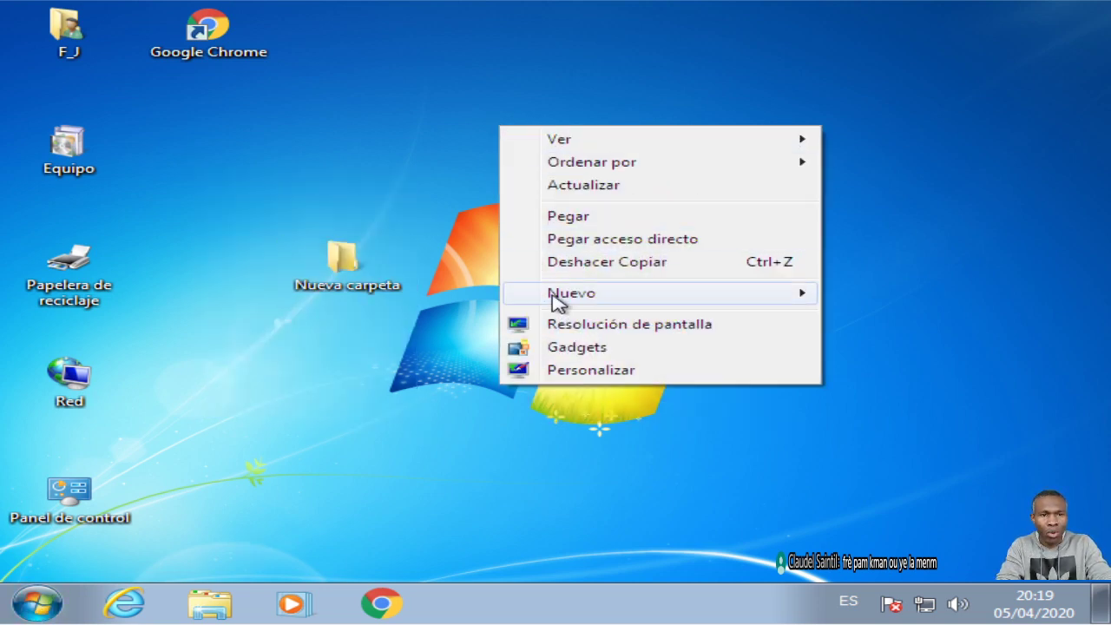
mouse_move(560, 297)
click(264, 419)
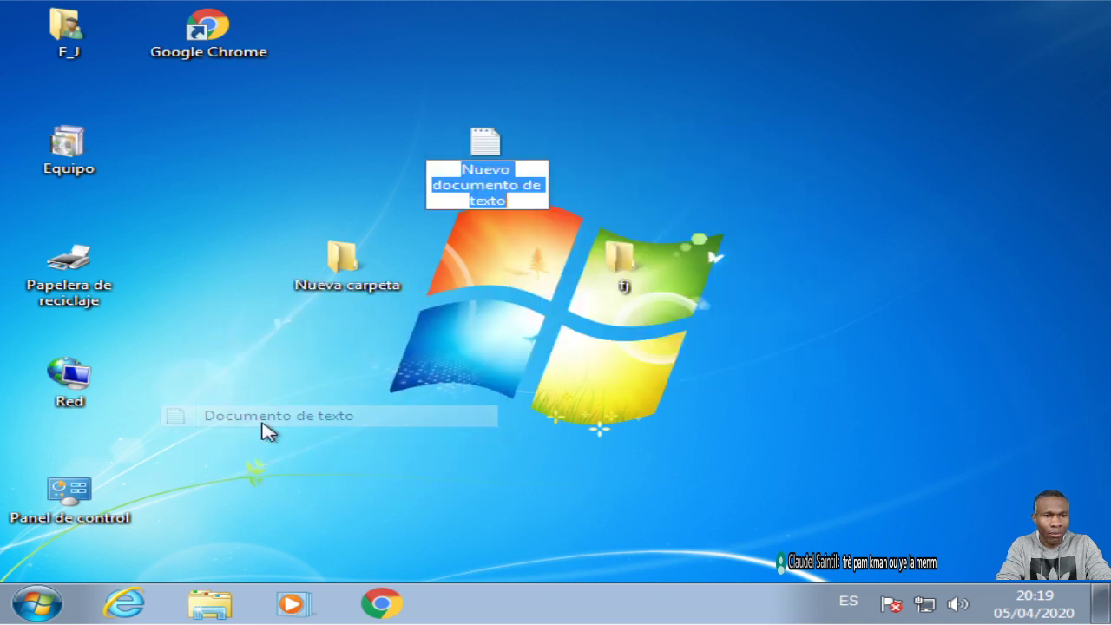
double_click(506, 165)
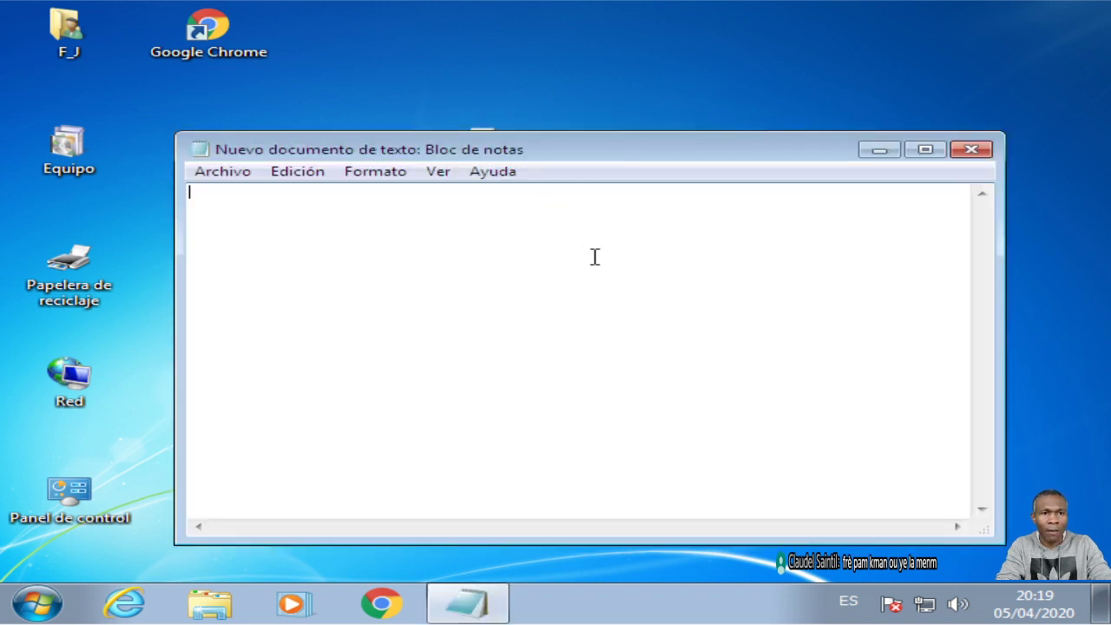
Enter the words copia and cortar on separate lines with a blank line between them, and maximize the text document's window
text(copia)
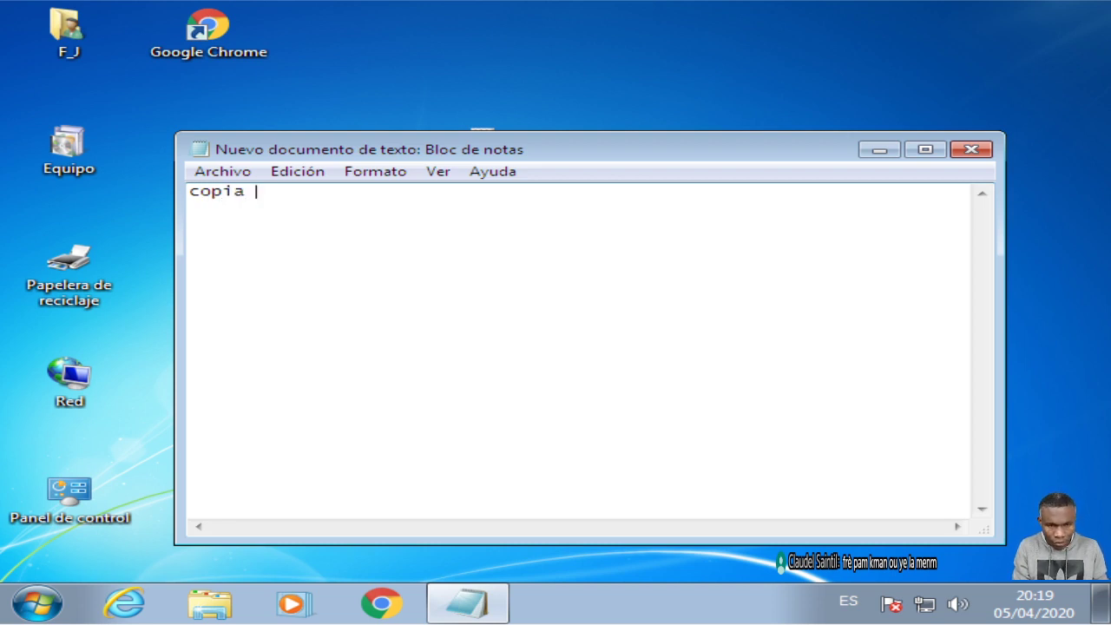
key(Return)
text(cortar)
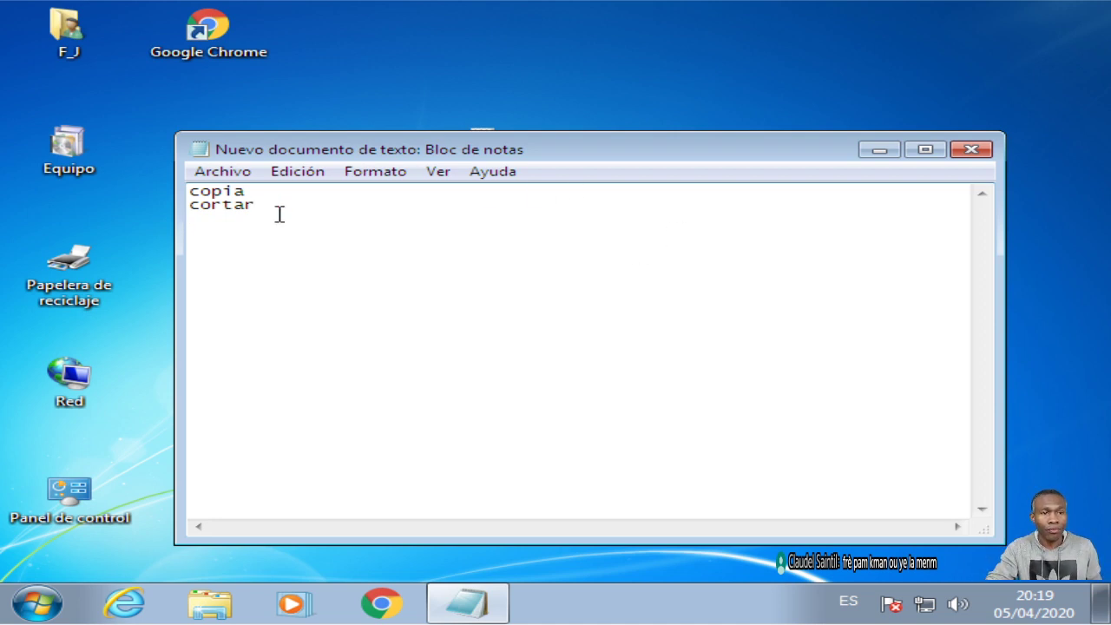
click(250, 192)
key(Return)
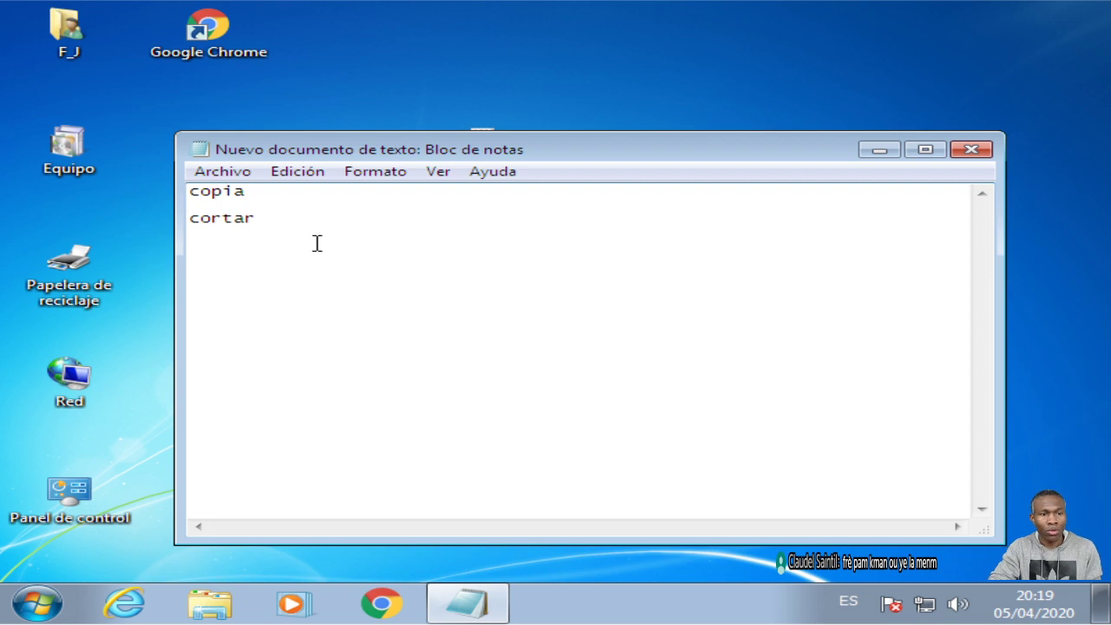
click(926, 149)
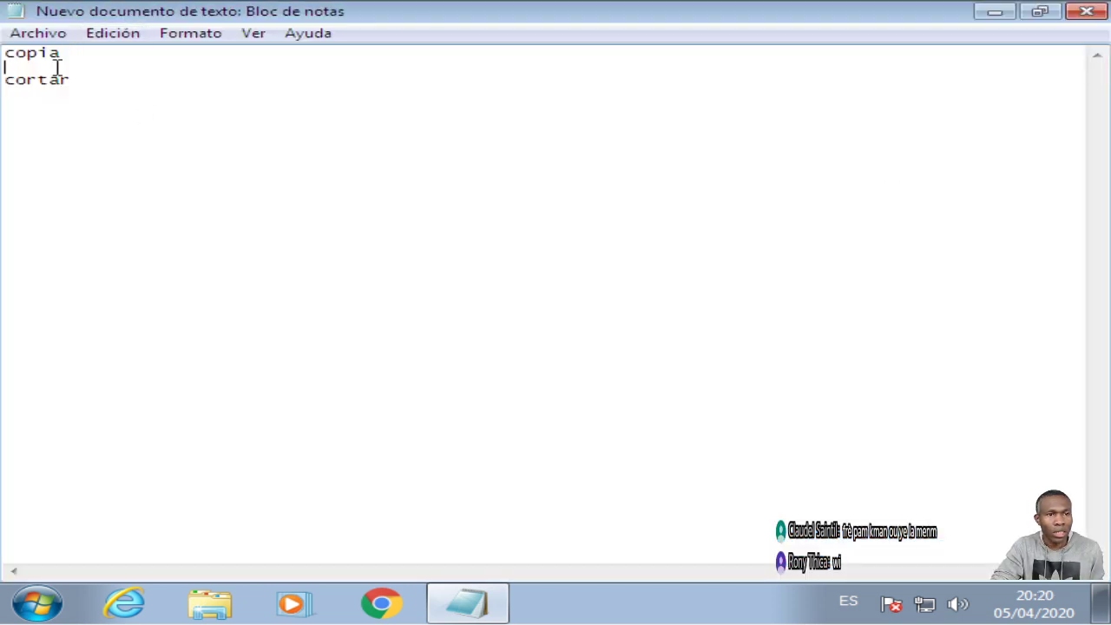
drag(38, 71, 82, 79)
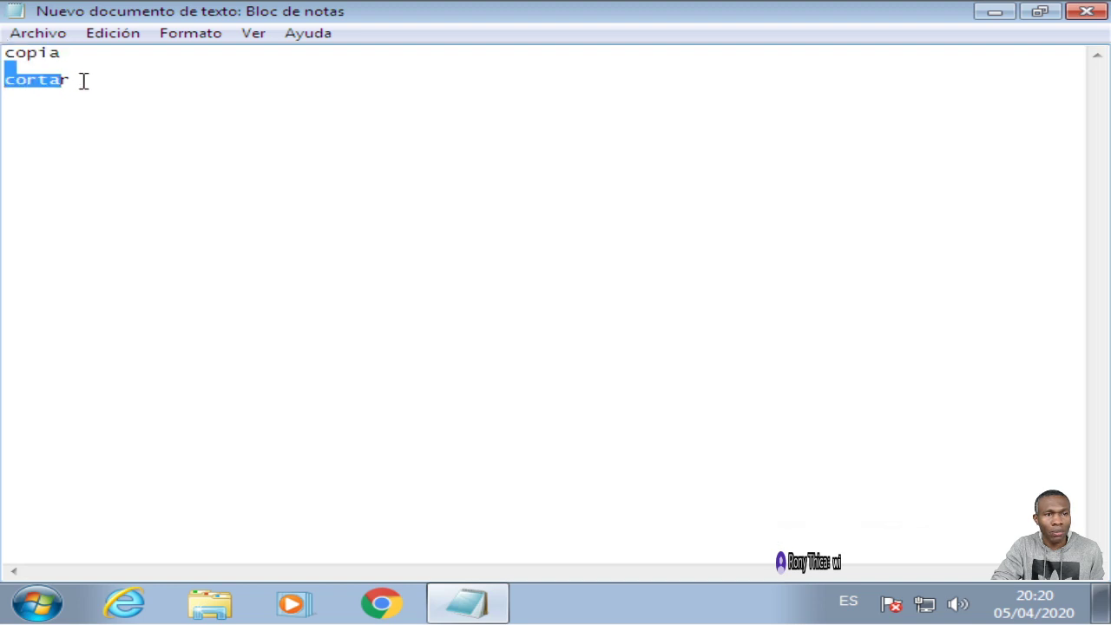
click(81, 79)
double_click(72, 67)
click(70, 80)
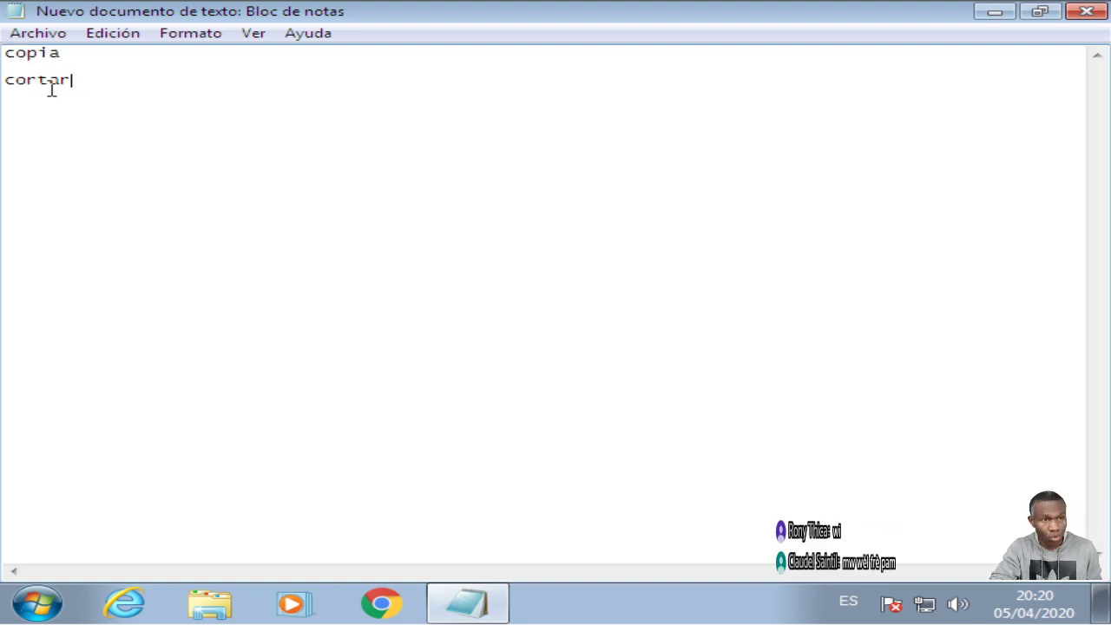
drag(49, 54, 64, 54)
click(64, 53)
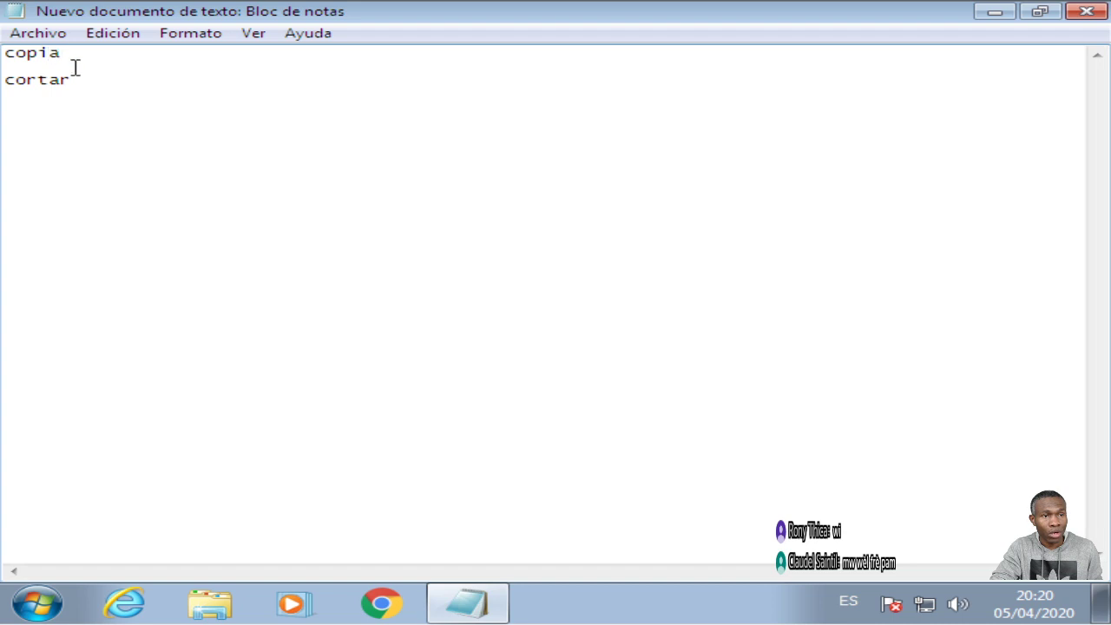
Correct copia to copiar, add a colon after both copiar and cortar, and minimize the text document
text(r)
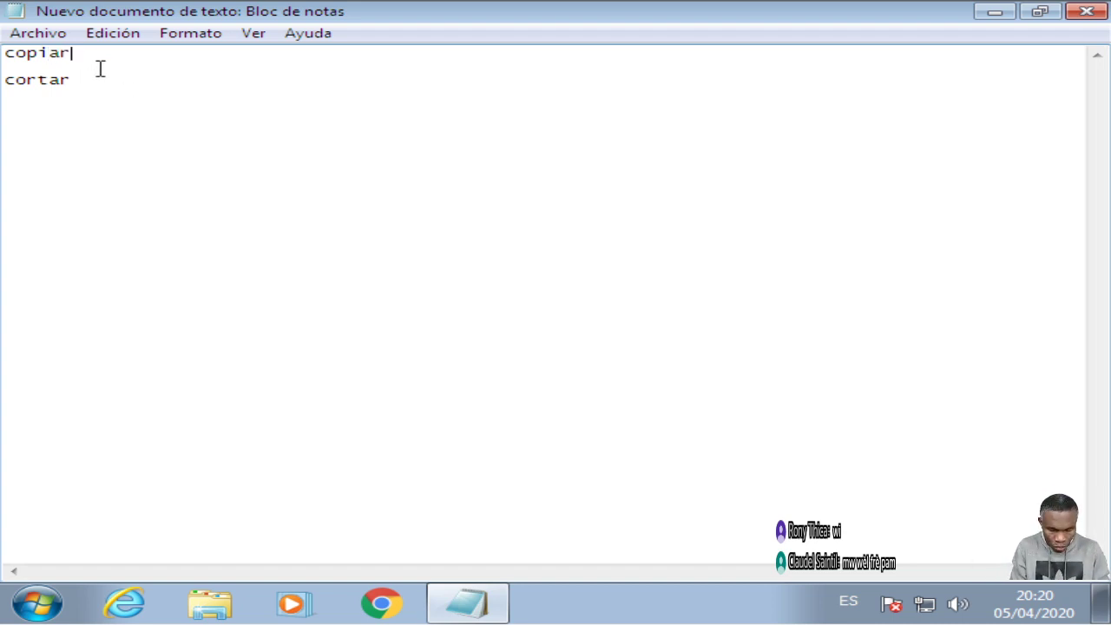
text(:)
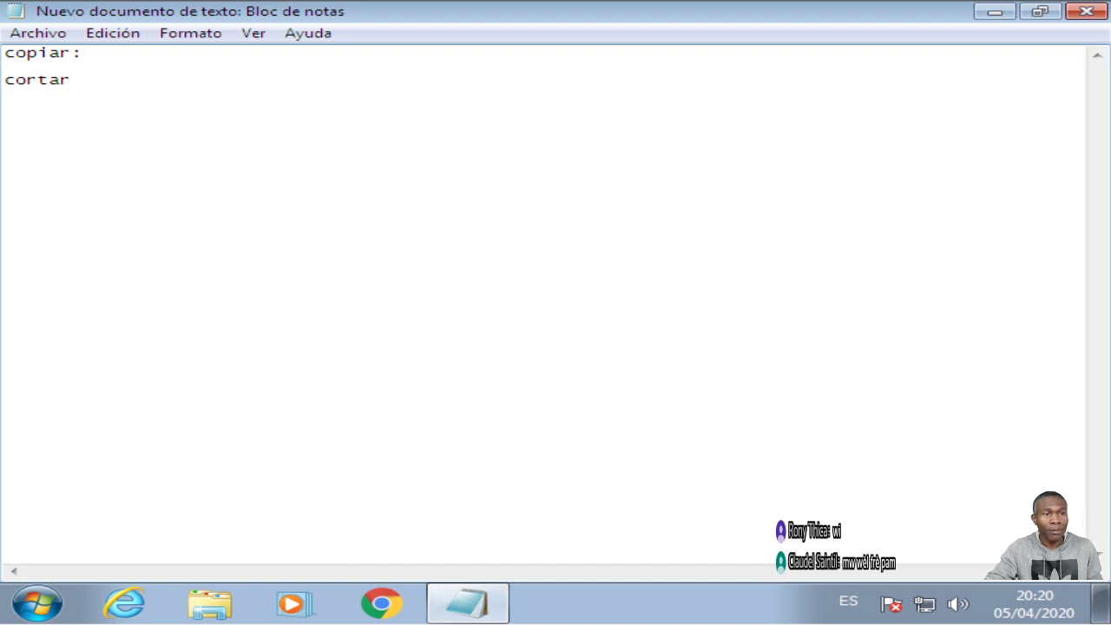
click(92, 85)
text(:)
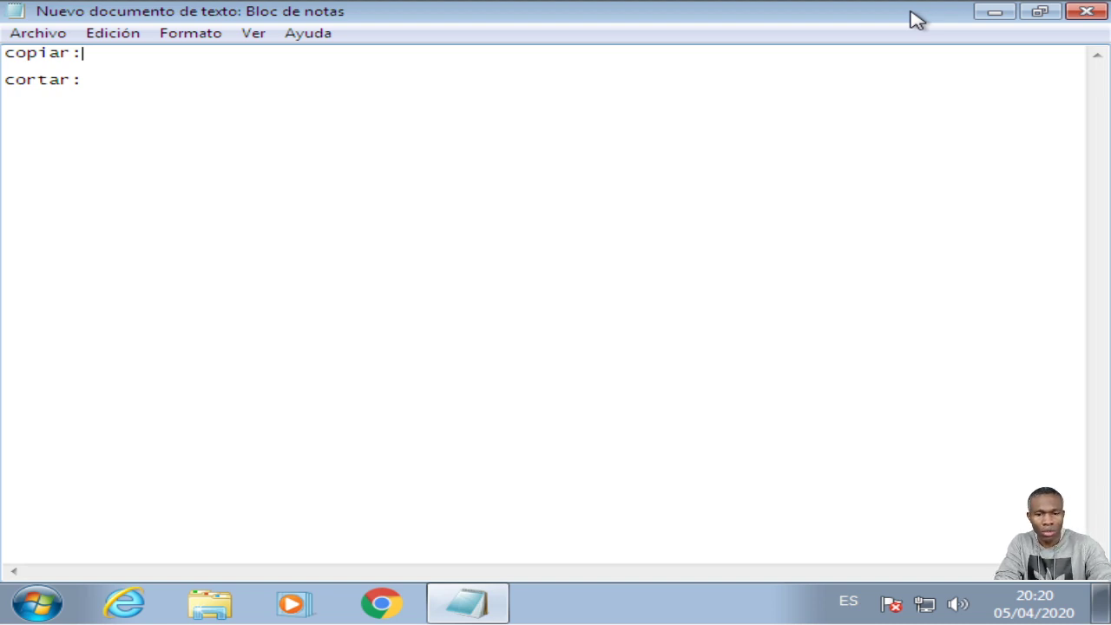
click(999, 14)
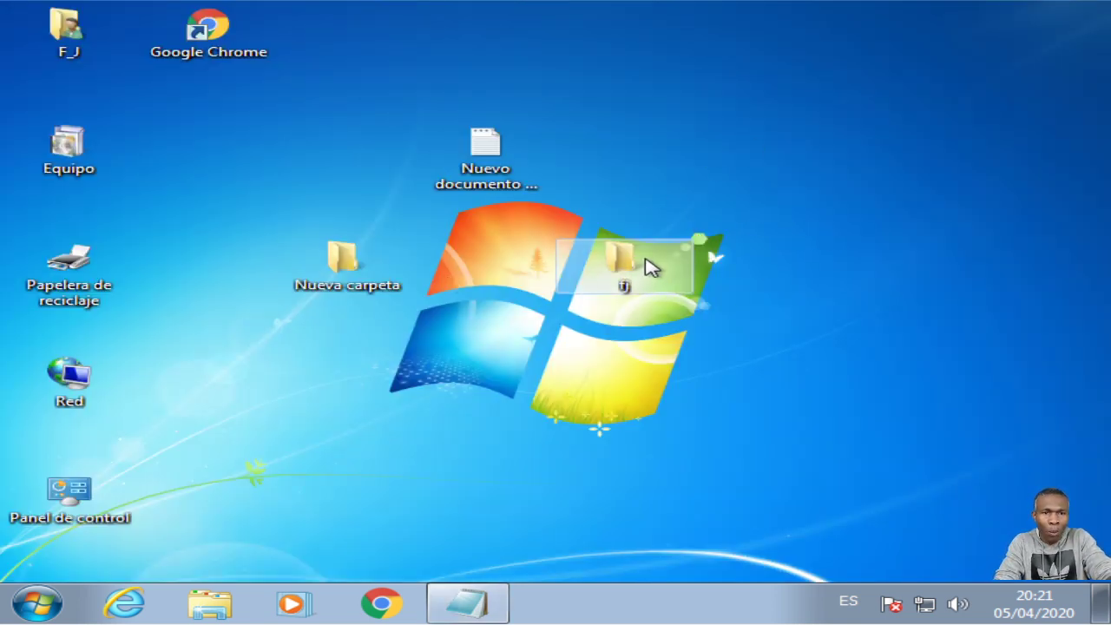
Cut the desktop fj folder, and delete the existing fj folder inside Nueva carpeta
right_click(651, 267)
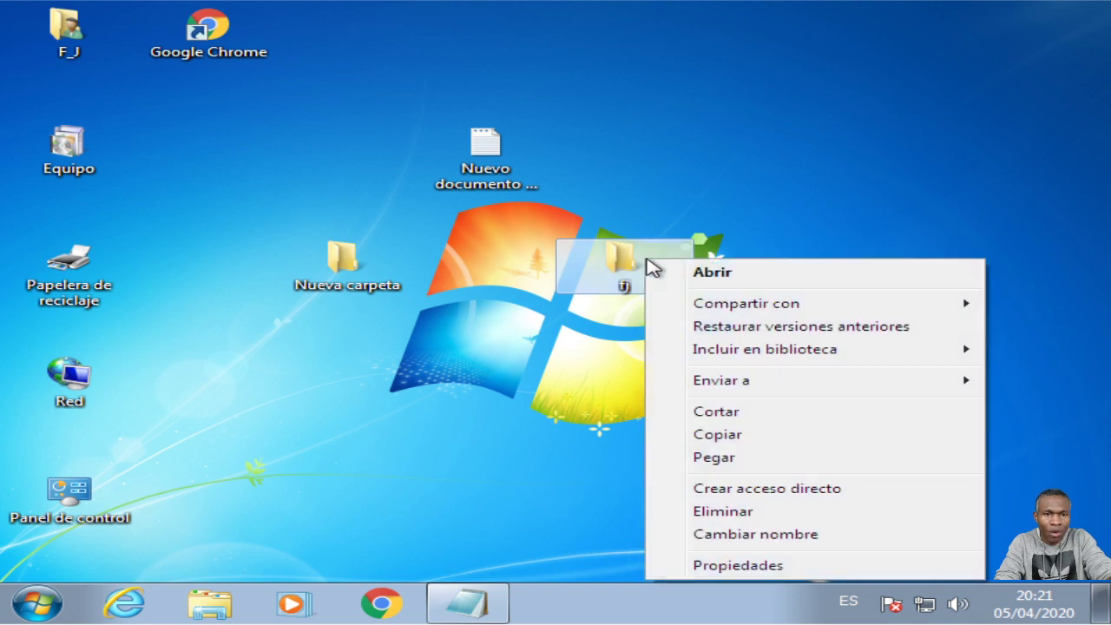
click(727, 413)
double_click(373, 284)
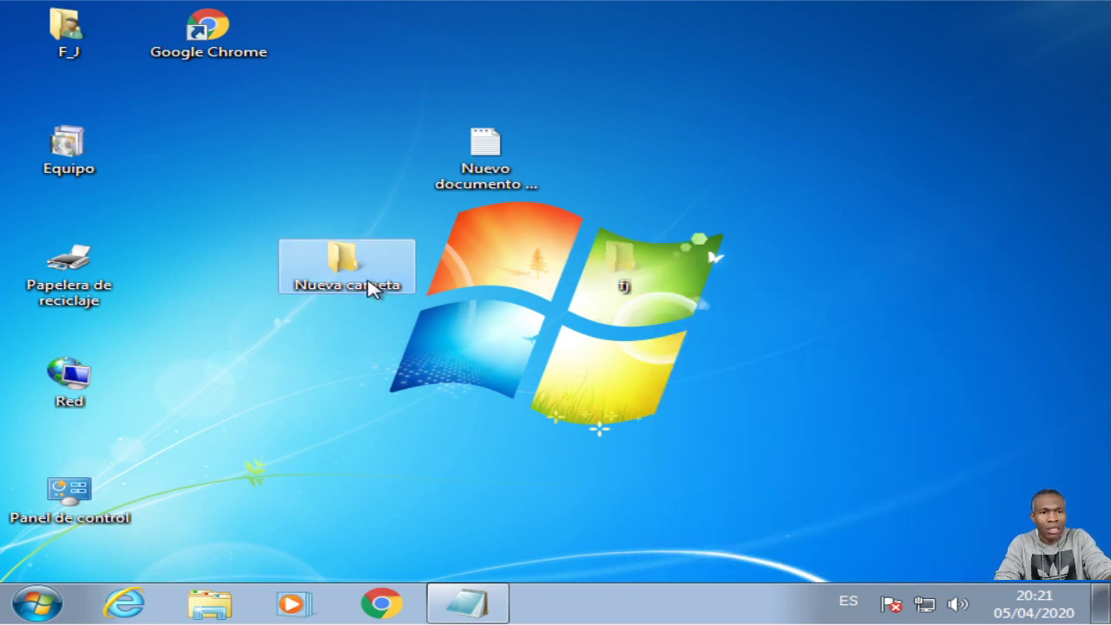
click(291, 144)
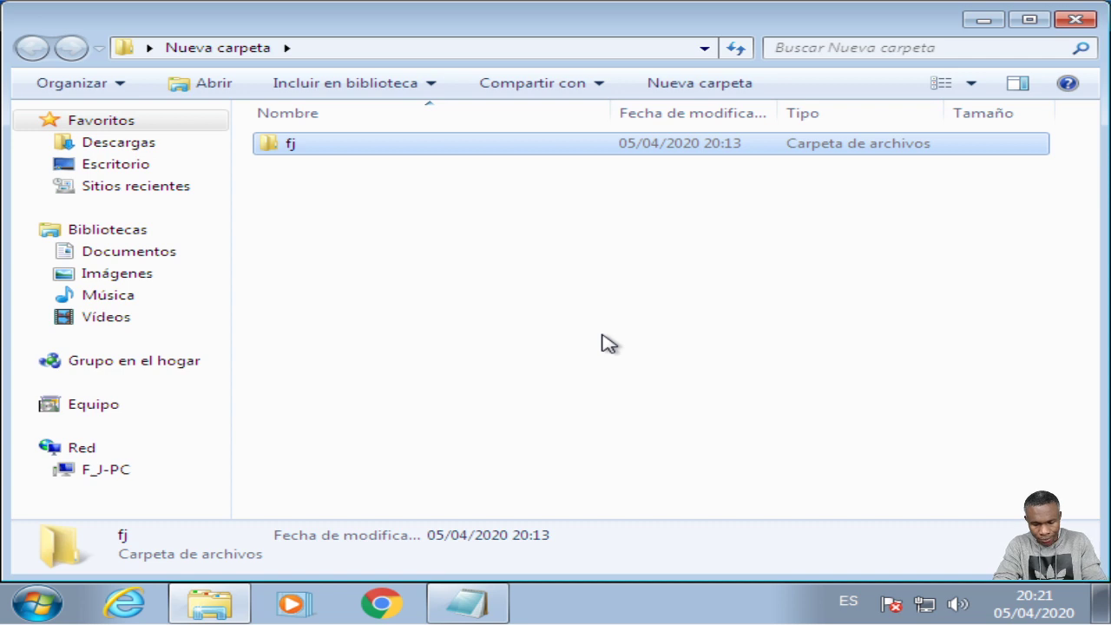
key(Delete)
click(685, 395)
Paste the cut fj folder into Nueva carpeta and close the window
right_click(532, 262)
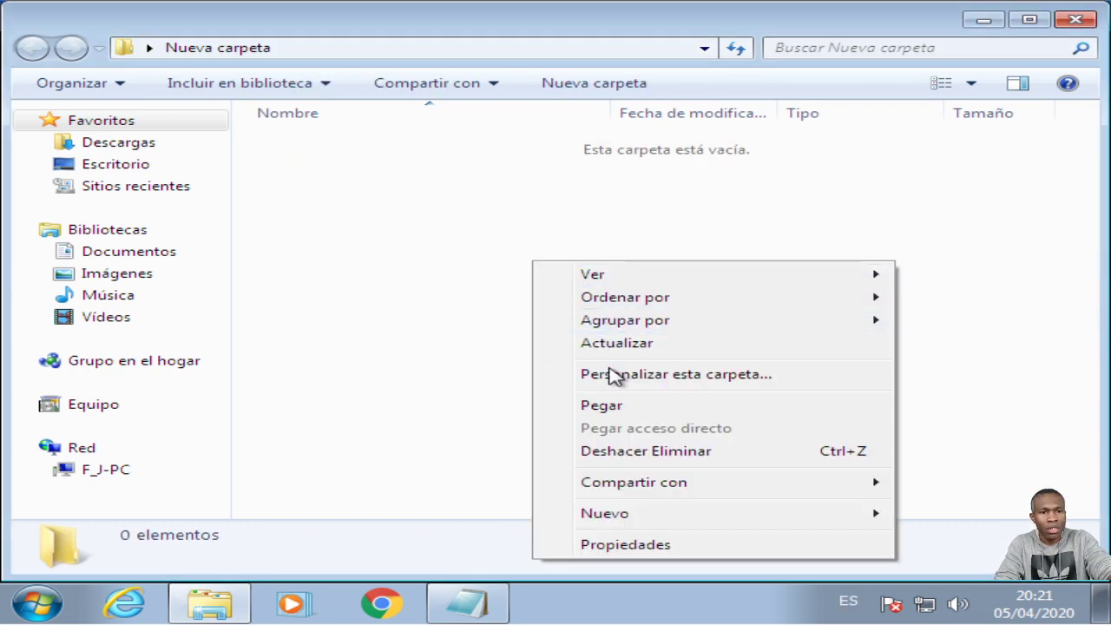
click(622, 405)
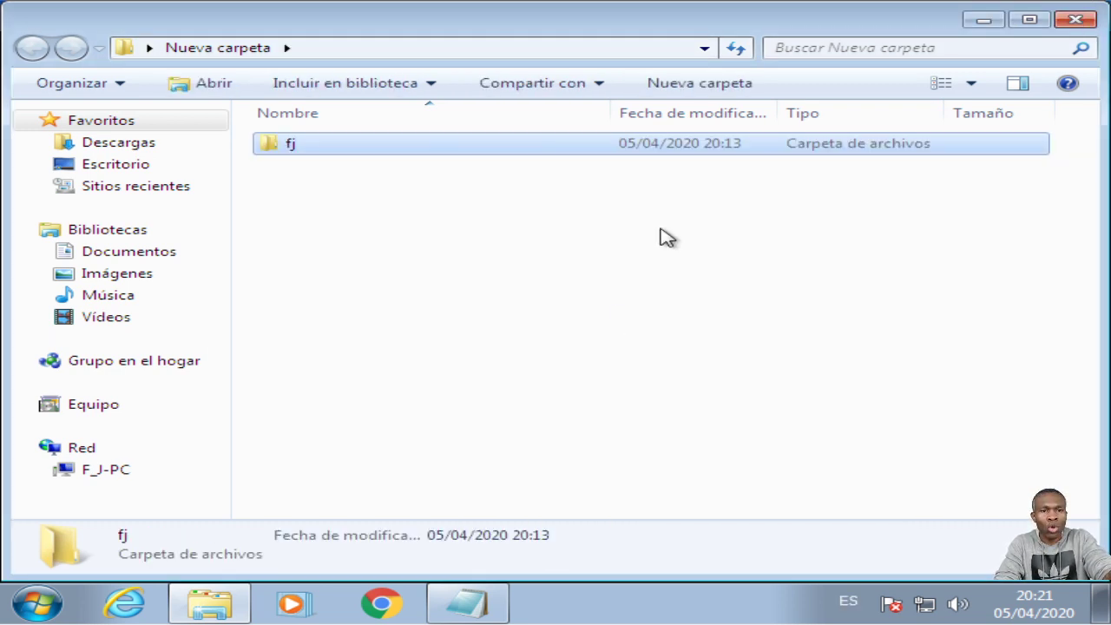
click(1074, 20)
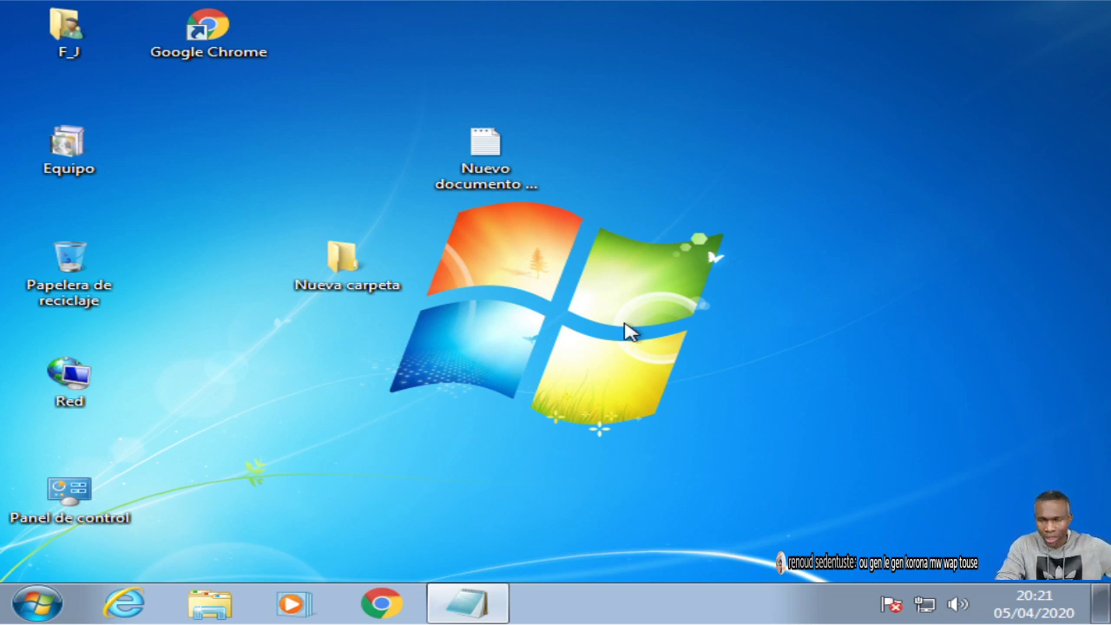
Copy the fj folder from Nueva carpeta to the desktop, and place the copy level with Nueva carpeta, to its right
double_click(345, 278)
right_click(301, 147)
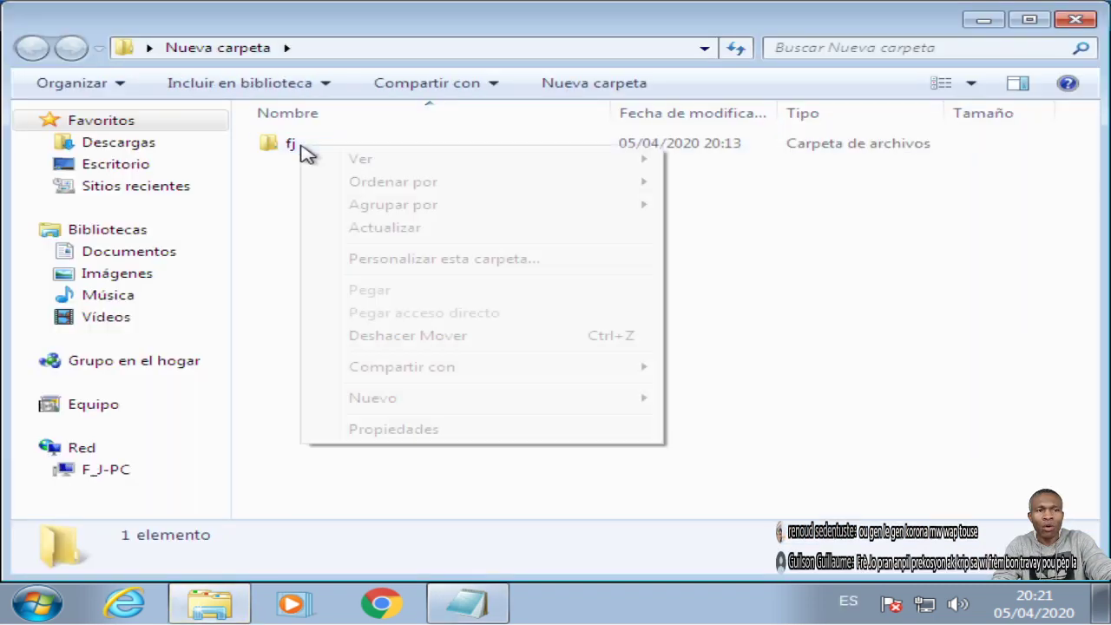
click(293, 144)
right_click(293, 142)
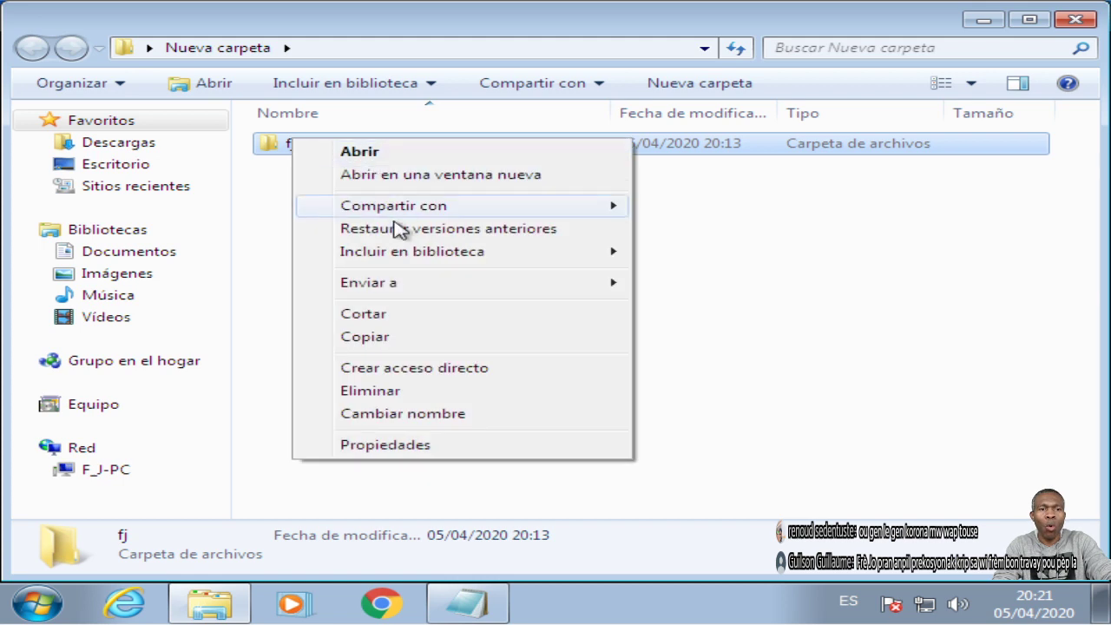
click(403, 338)
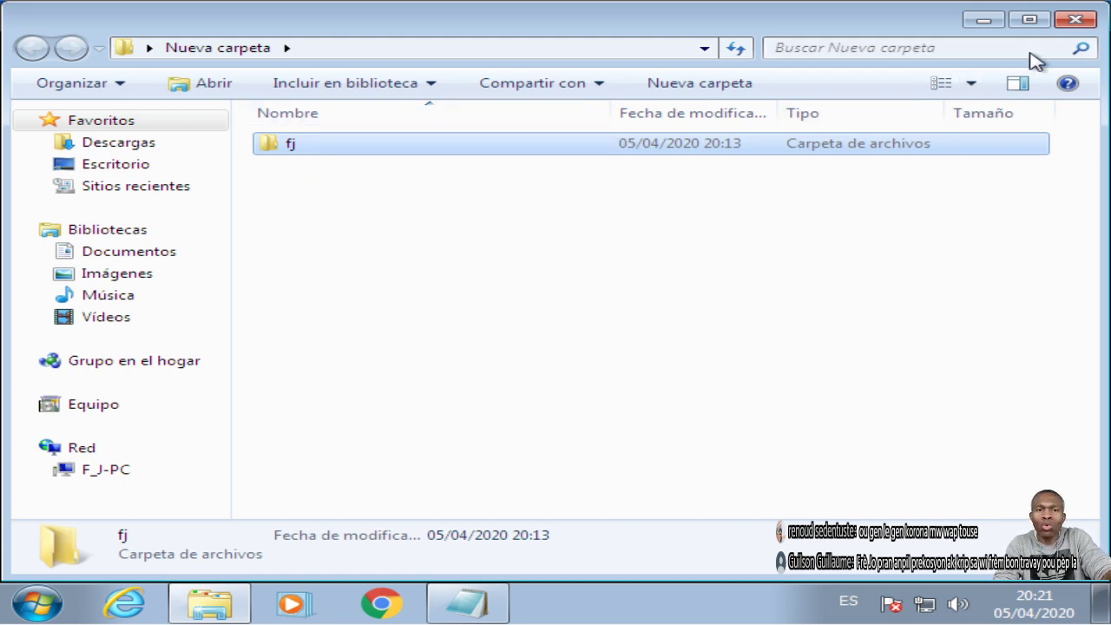
click(1075, 20)
right_click(640, 239)
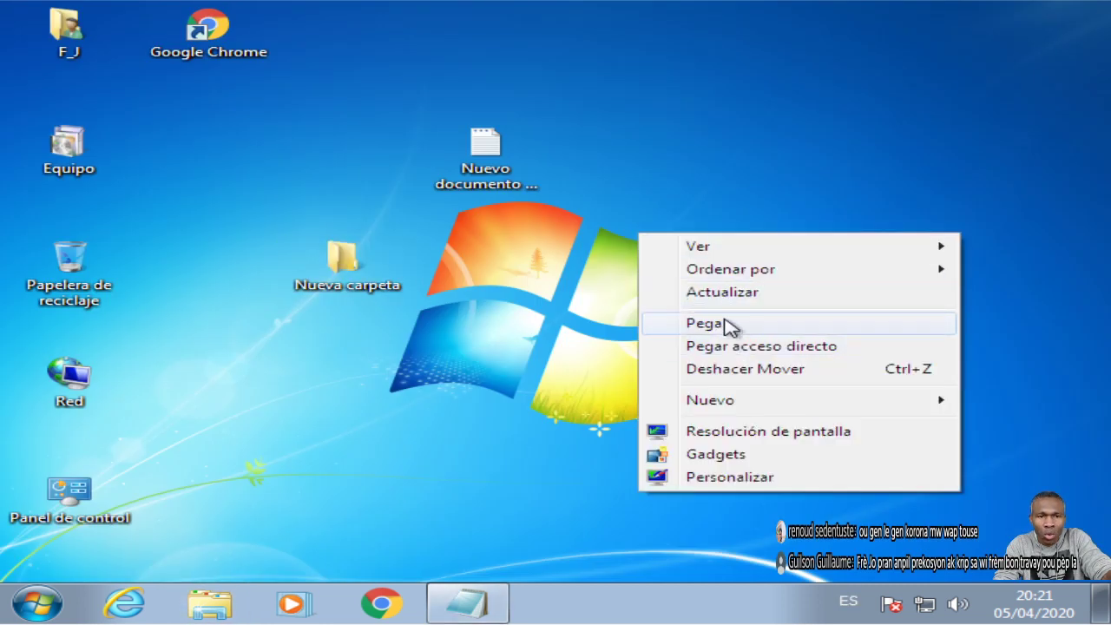
click(727, 324)
click(677, 334)
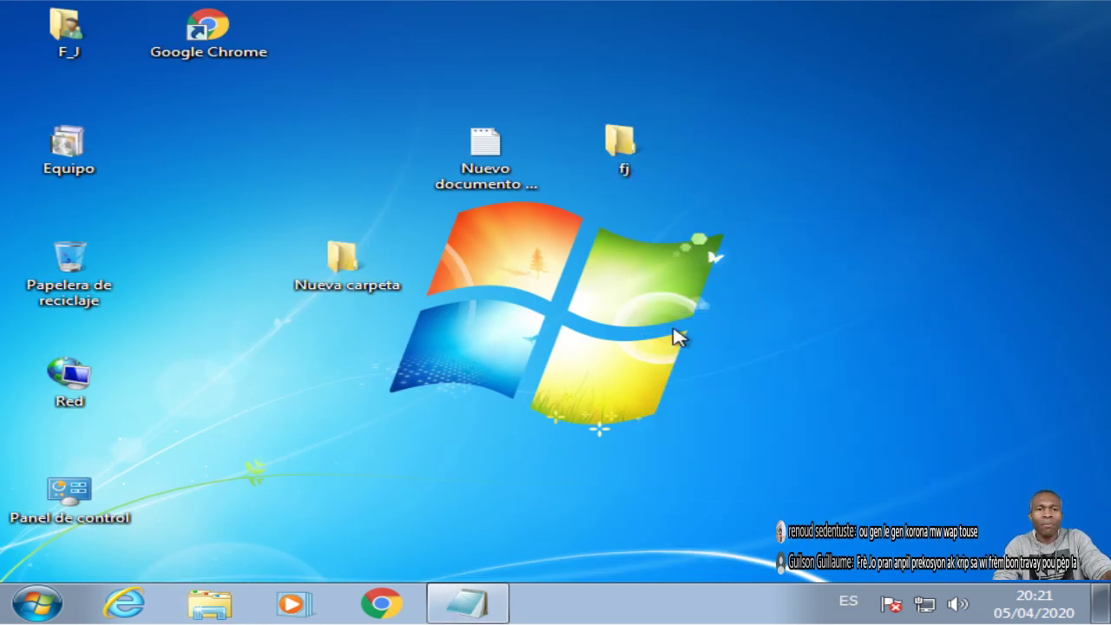
drag(613, 150, 614, 276)
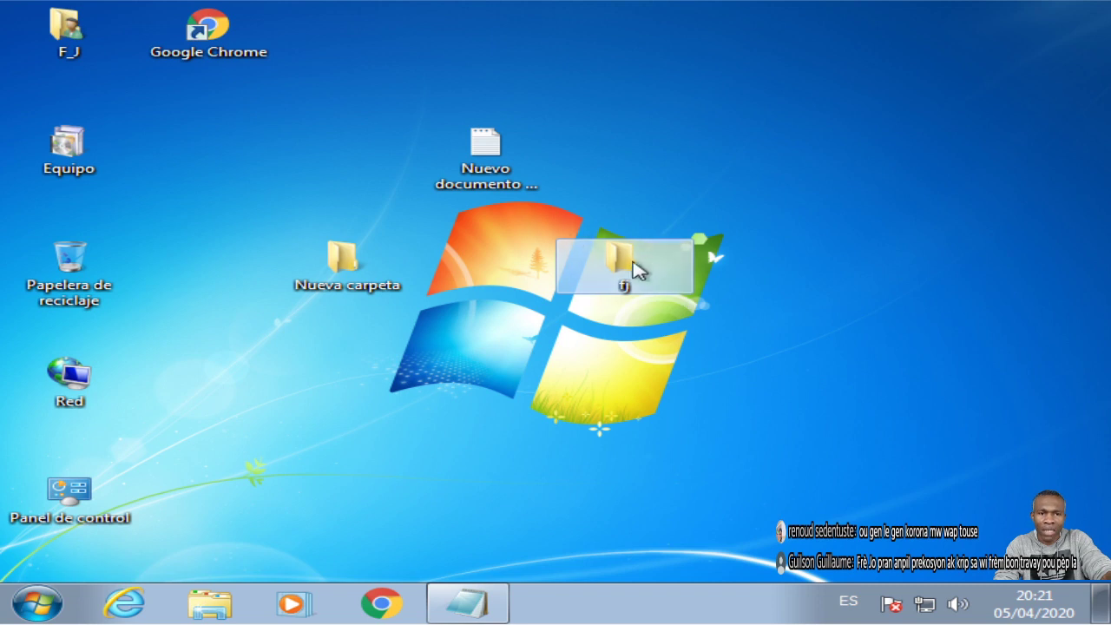
Open Nueva carpeta to check whether it still holds the fj folder, and close its window
double_click(371, 296)
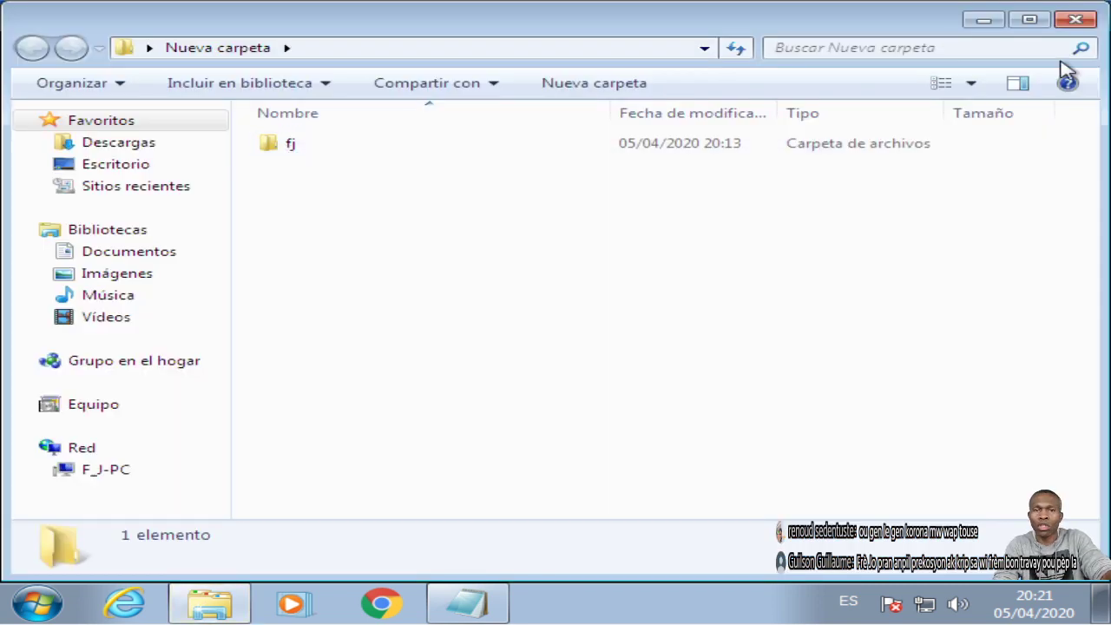
click(1077, 20)
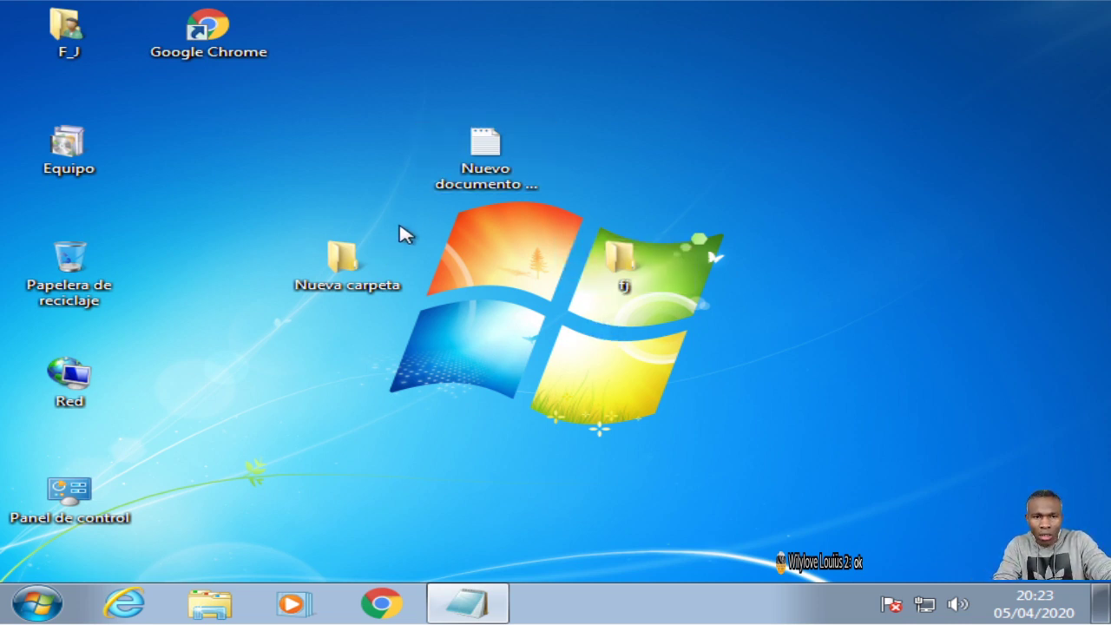
Move the fj folder to the upper-right corner of the desktop, and move Nueva carpeta into it
click(645, 301)
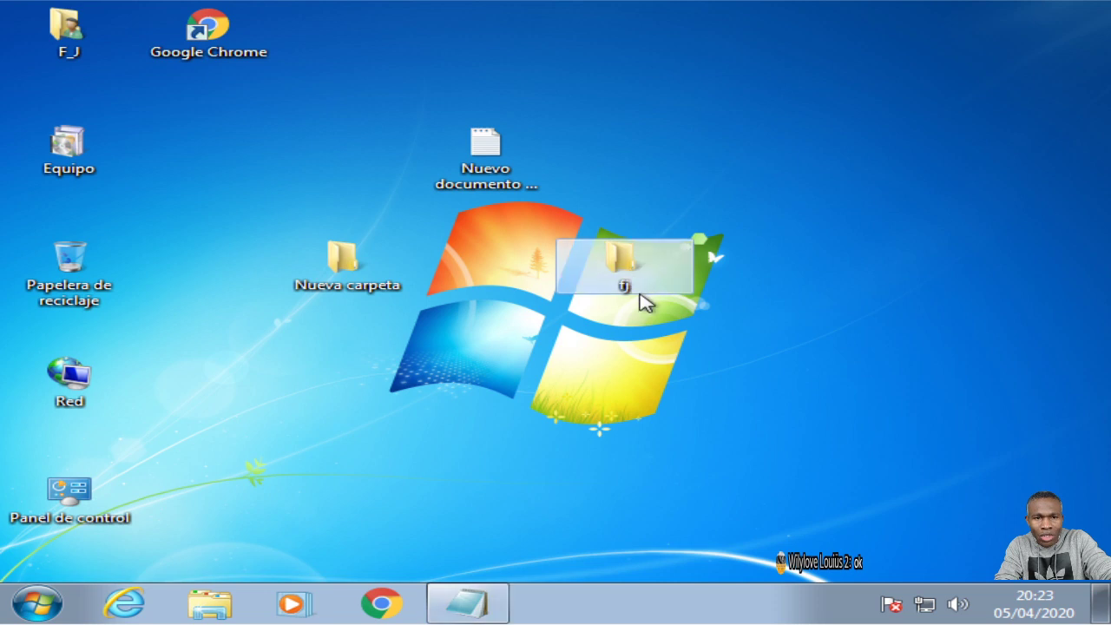
mouse_move(629, 278)
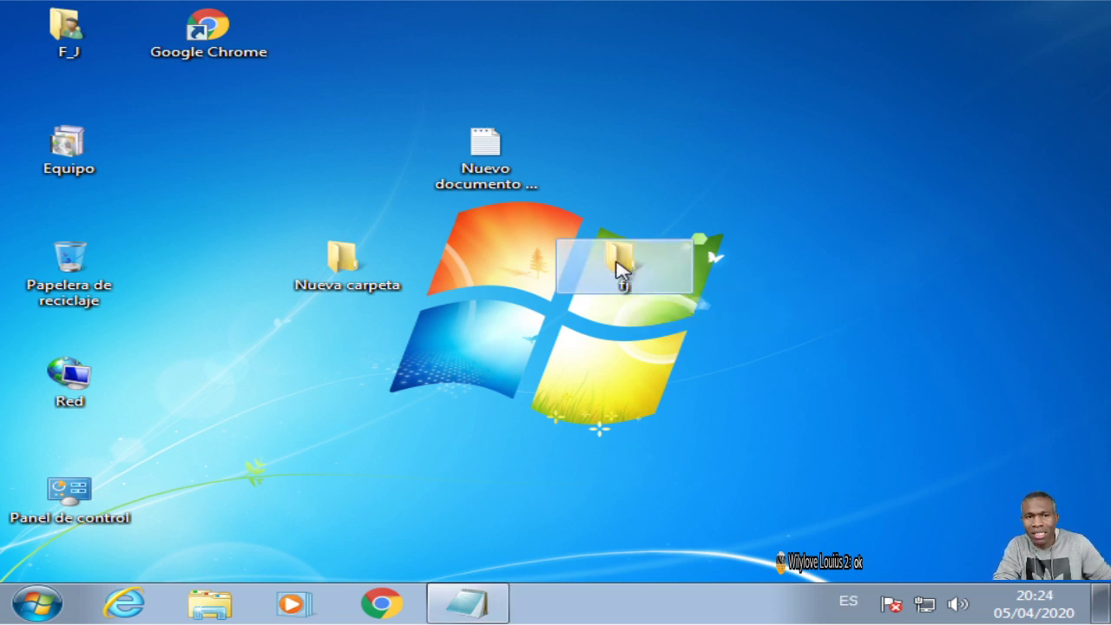
drag(620, 276, 1020, 64)
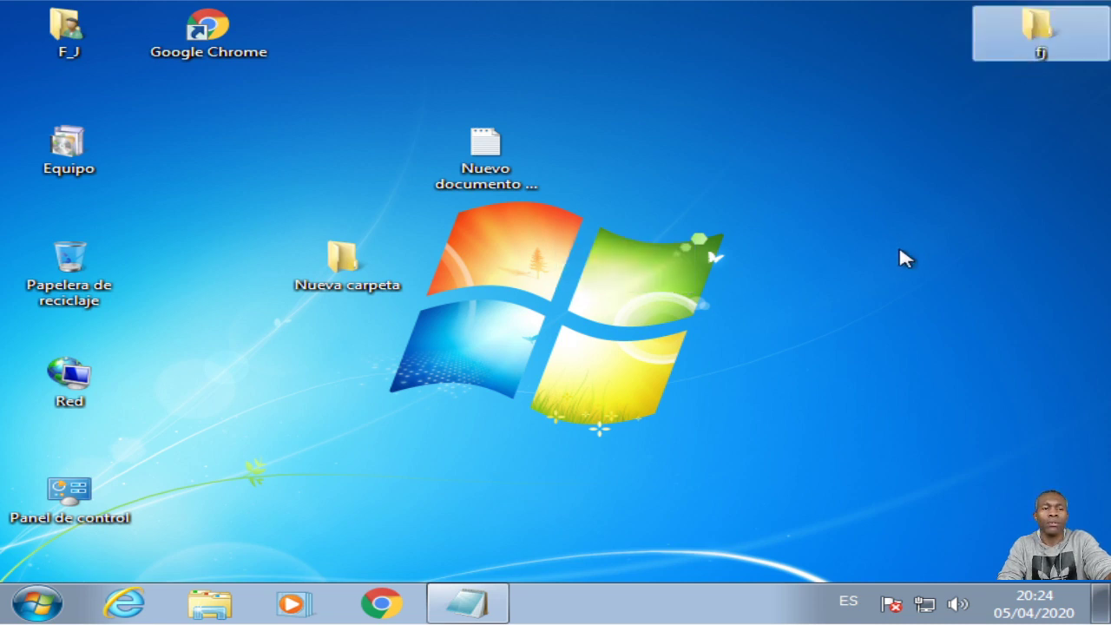
drag(339, 271, 306, 233)
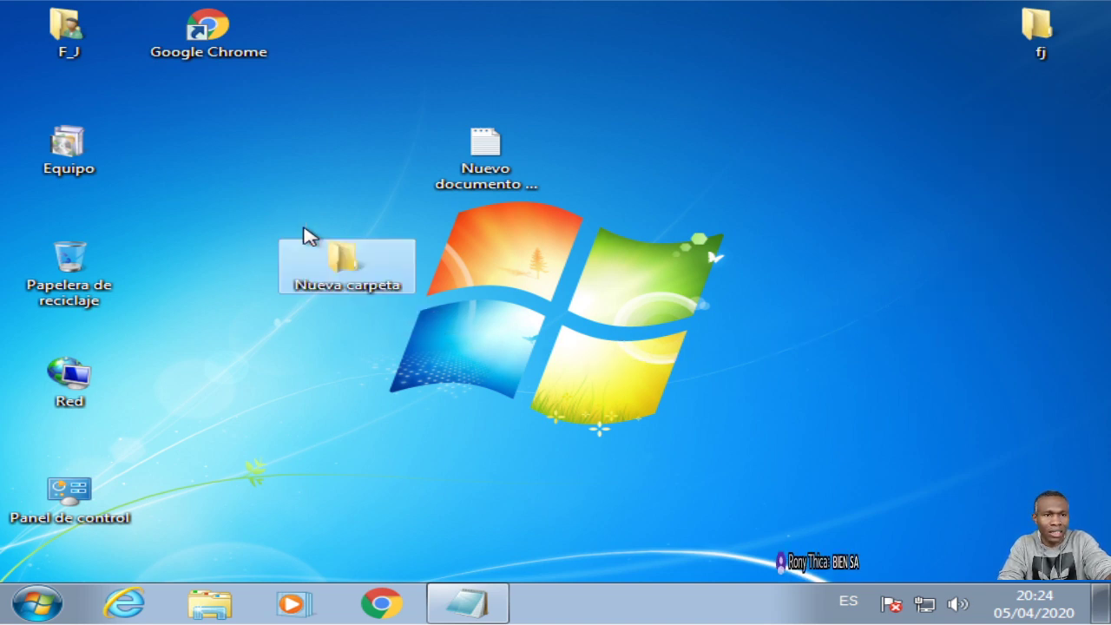
drag(347, 268, 1052, 43)
Open the fj folder, shrink its window to expose the desktop, move Nueva carpeta back out to the desktop, and close the window
double_click(1041, 52)
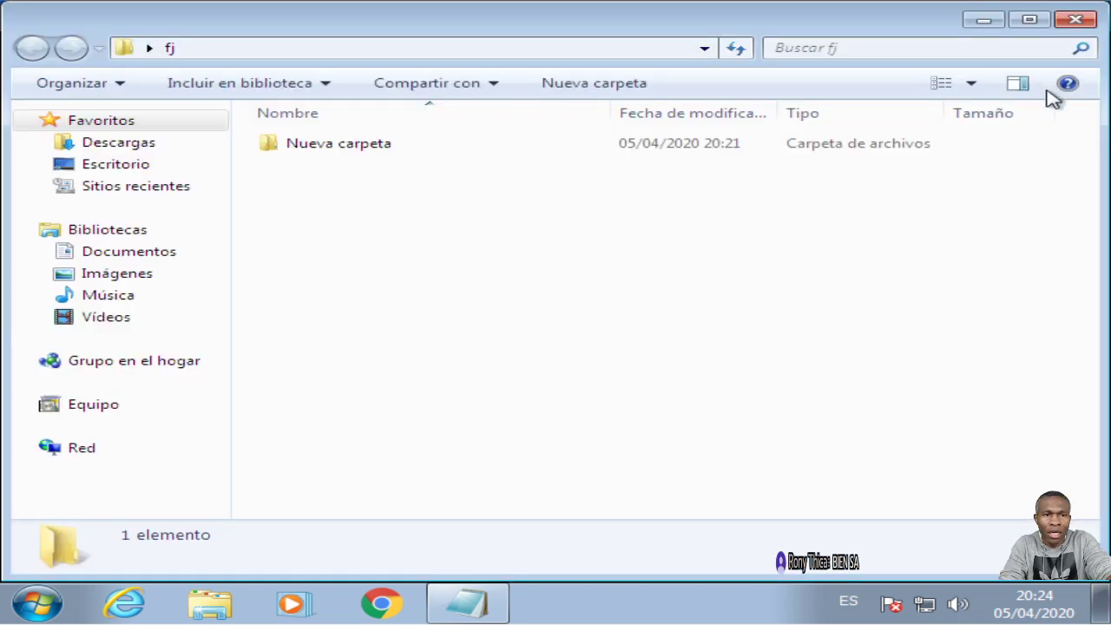
click(361, 153)
drag(361, 153, 673, 233)
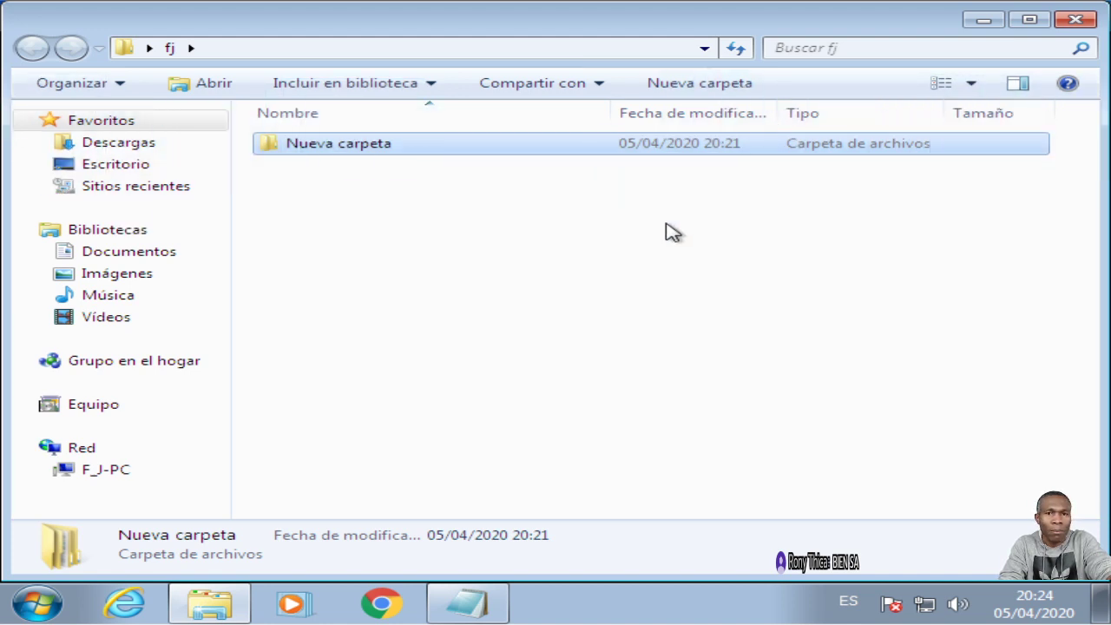
click(1031, 21)
click(1033, 14)
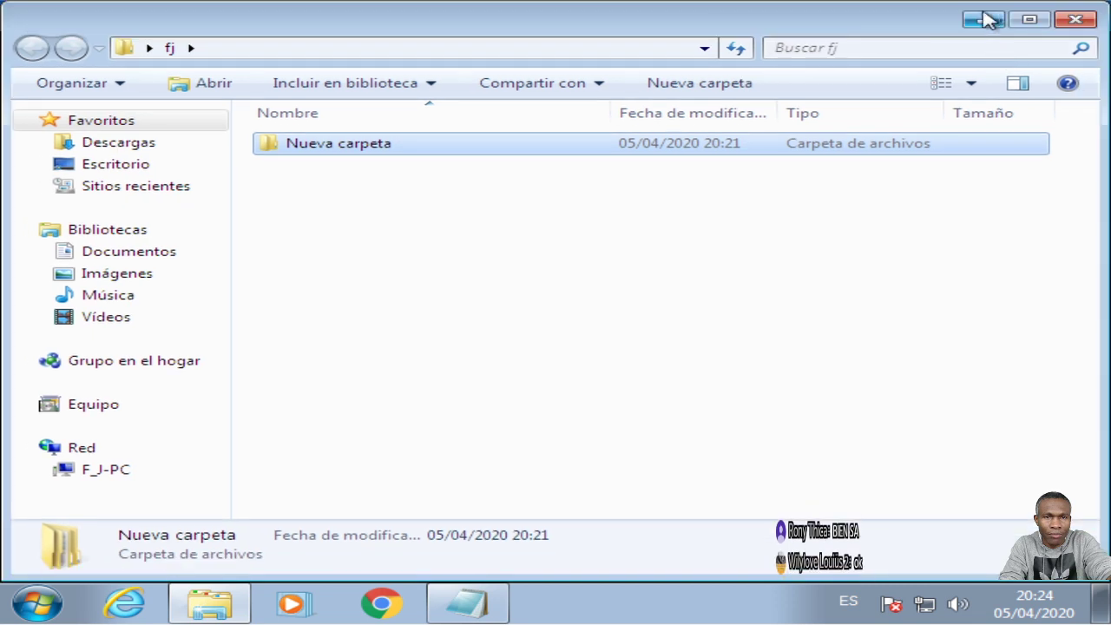
drag(940, 11, 923, 274)
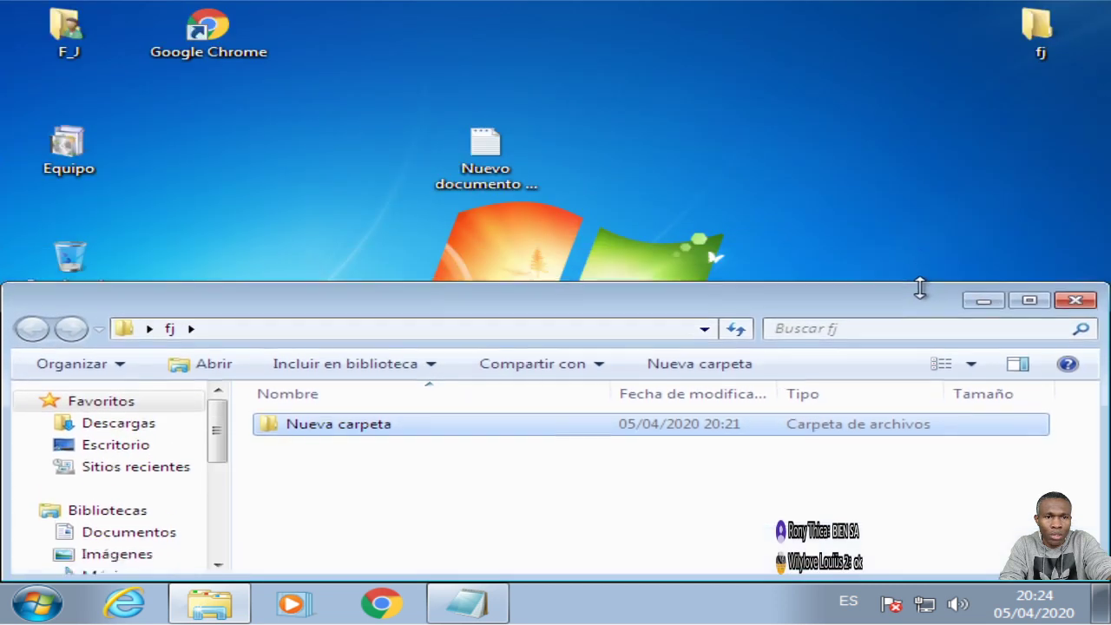
drag(364, 421, 725, 178)
click(1075, 291)
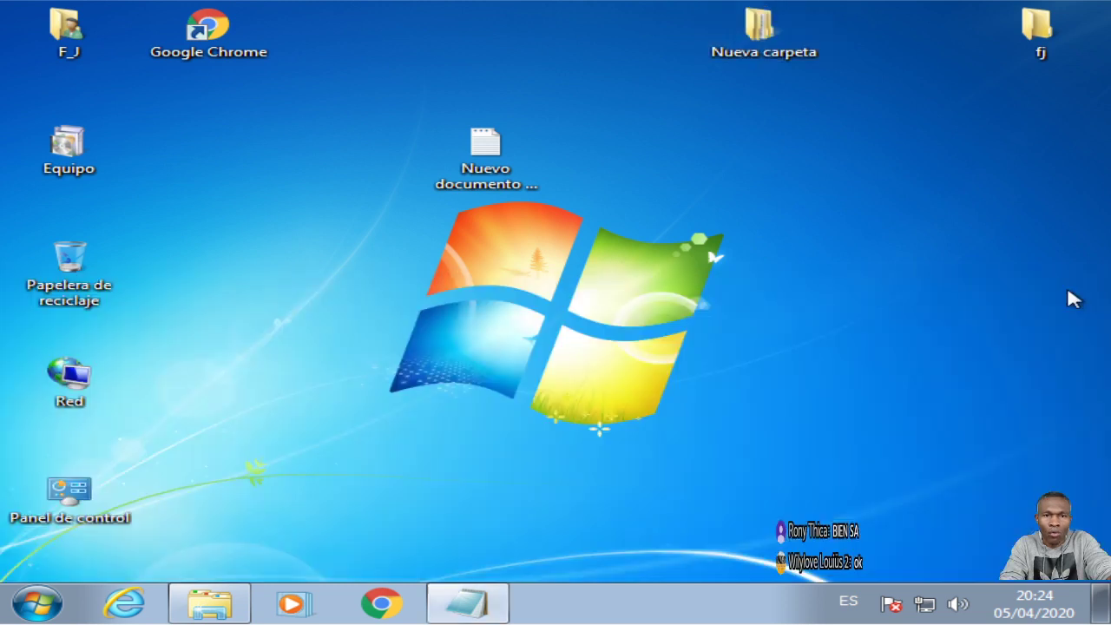
Place Nueva carpeta directly below the text document on the desktop, and fj lower down to its right
drag(772, 37, 483, 260)
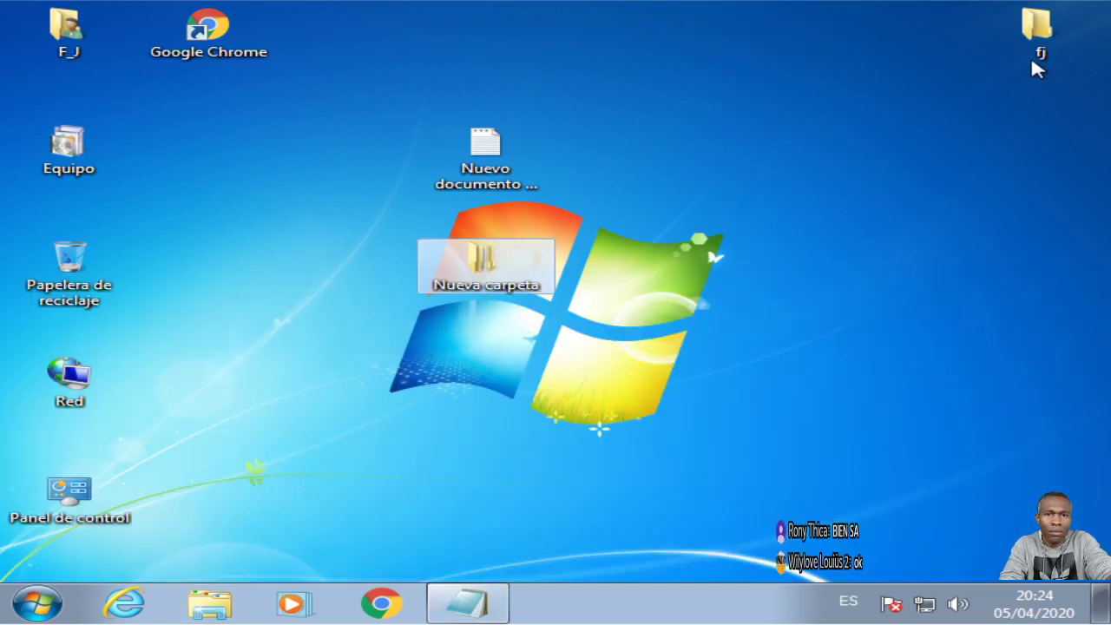
drag(1037, 39, 755, 367)
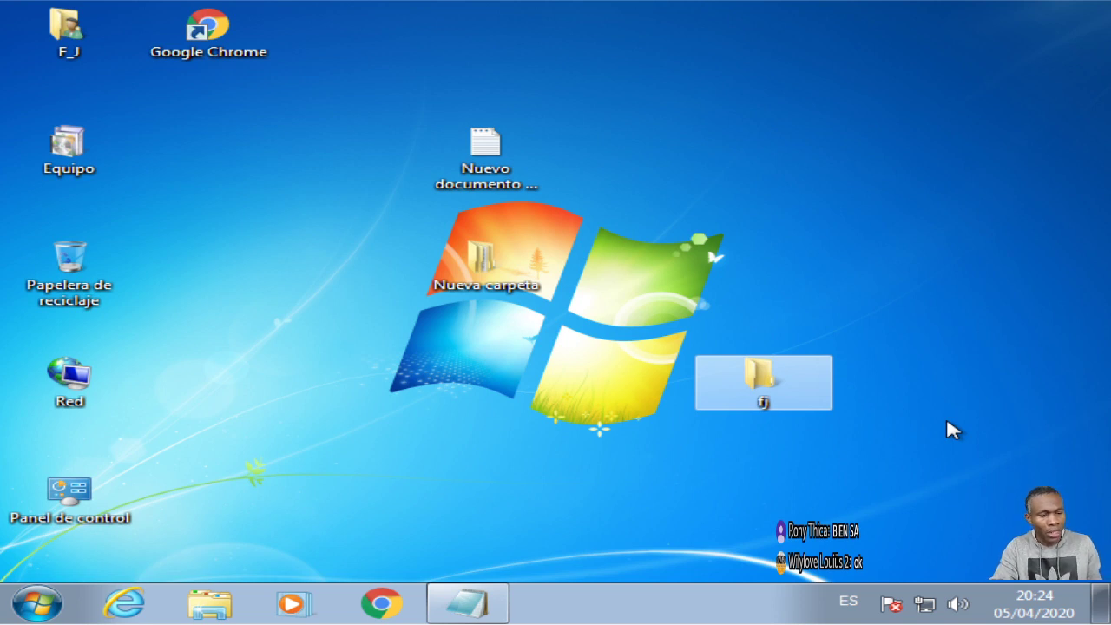
click(916, 349)
Open the fj folder, and maximize and restore its window twice
click(799, 384)
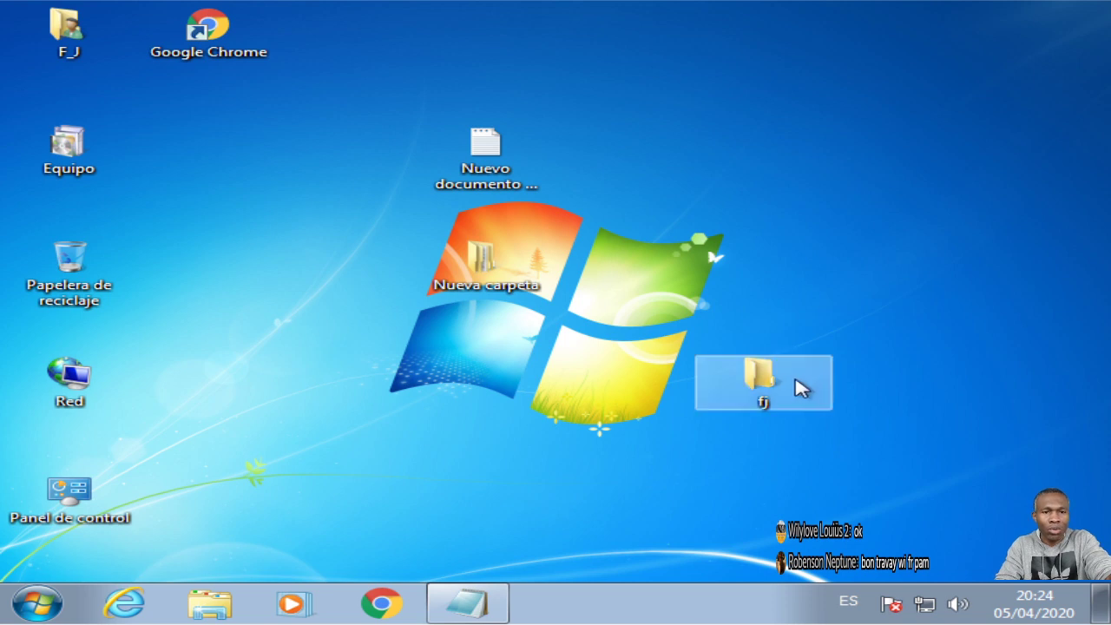
double_click(779, 380)
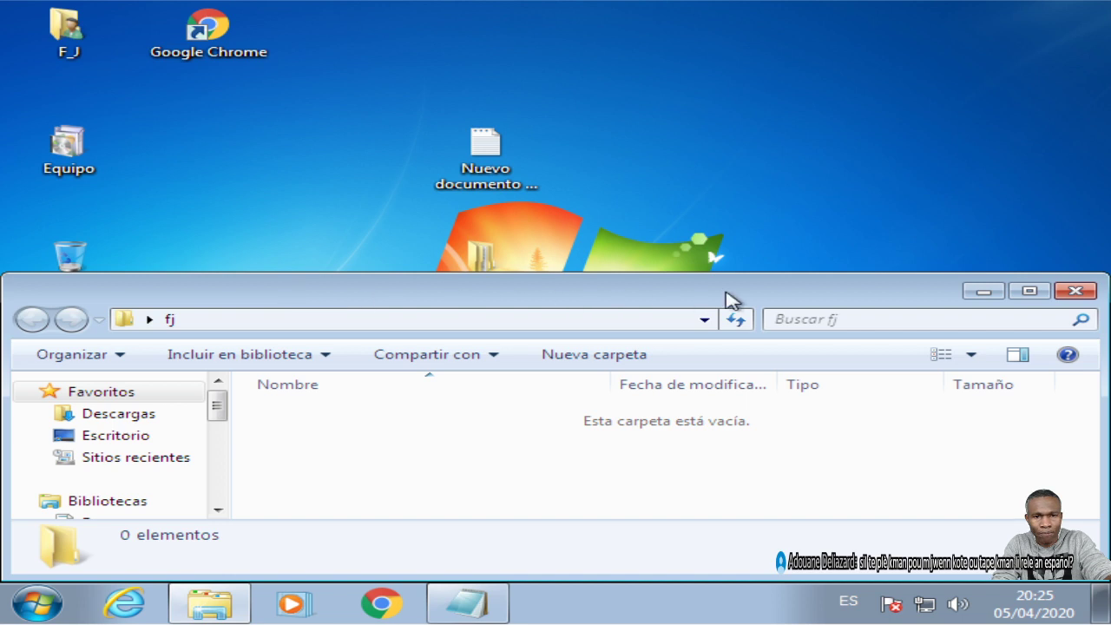
click(1046, 290)
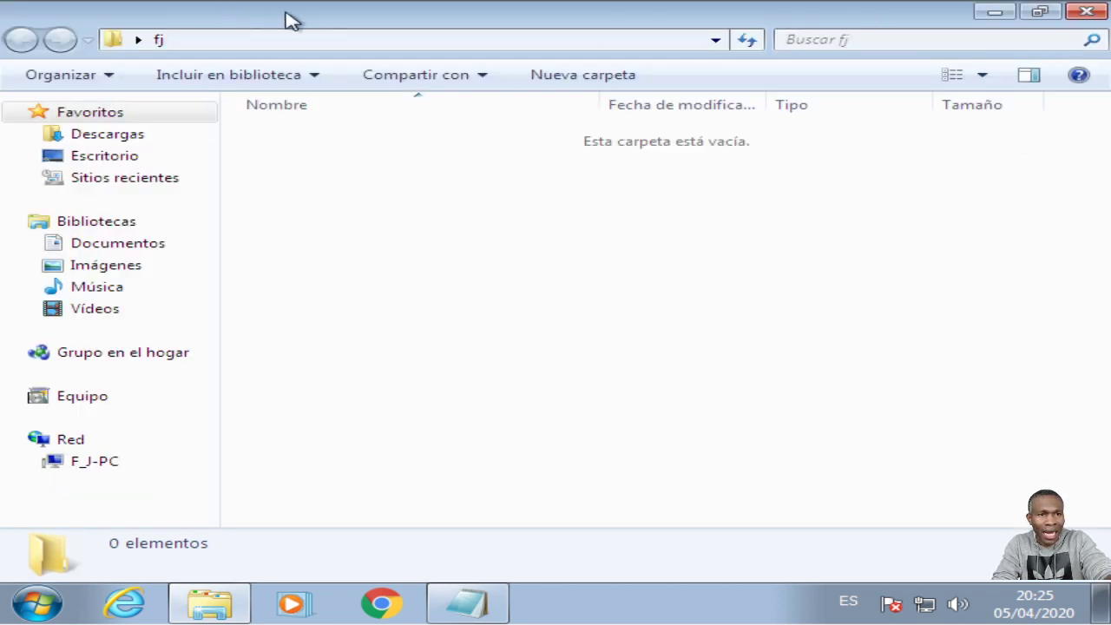
click(1037, 14)
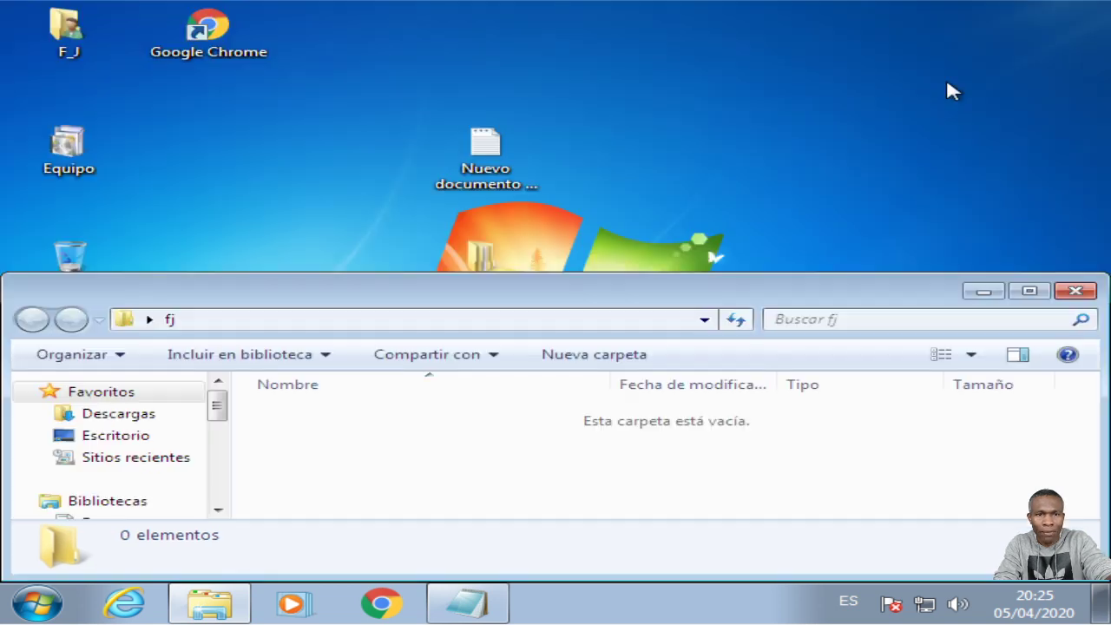
click(1030, 292)
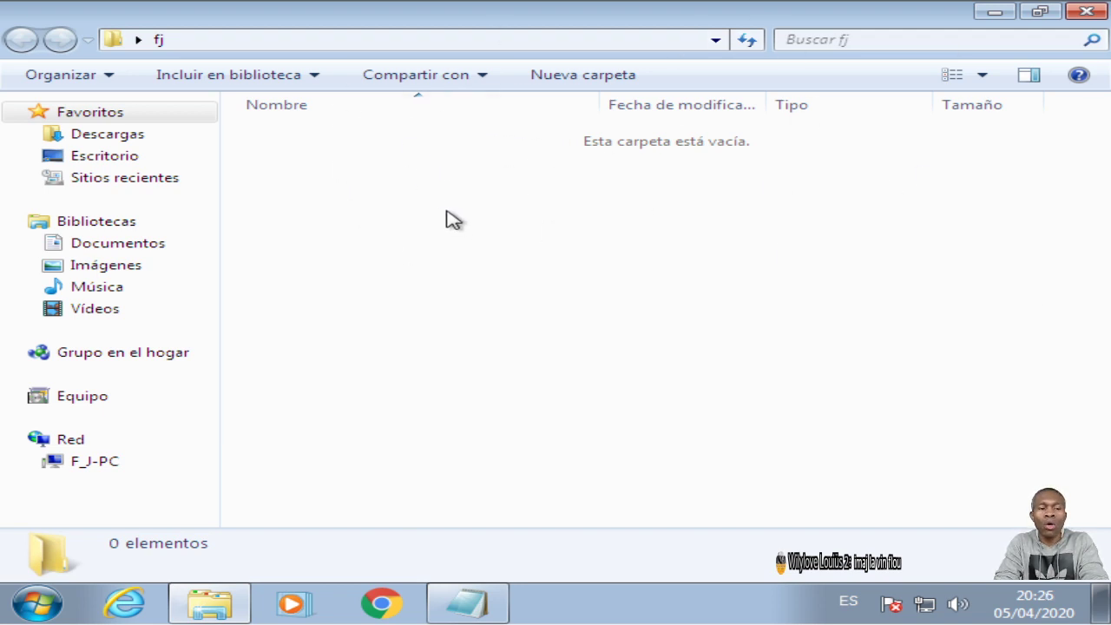
click(1042, 14)
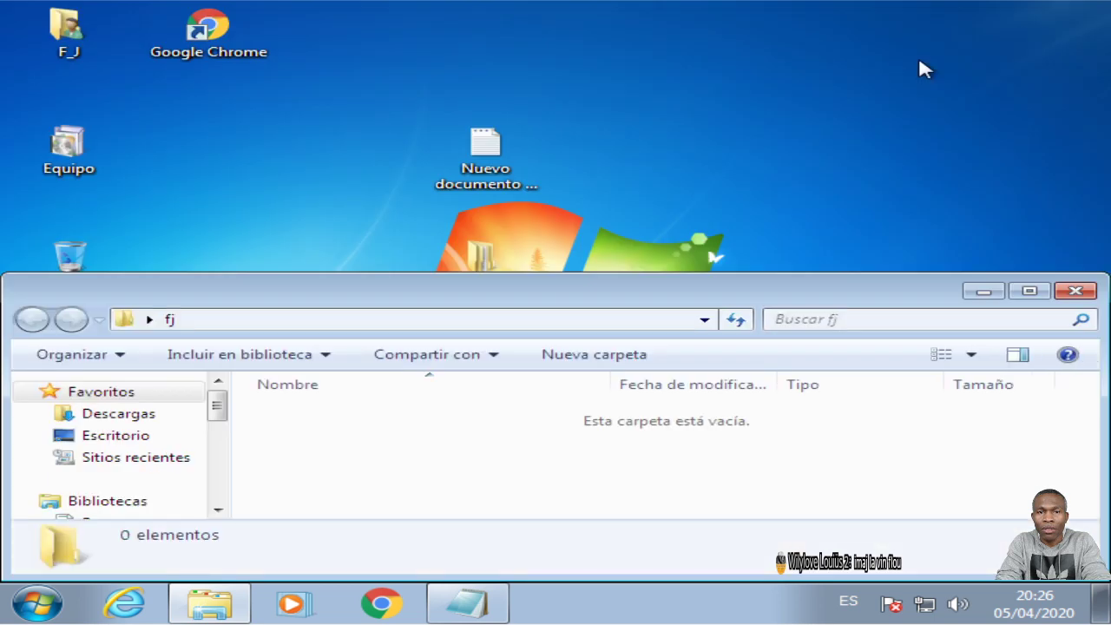
Move the fj folder window higher up on the desktop, and close it
drag(903, 295, 912, 131)
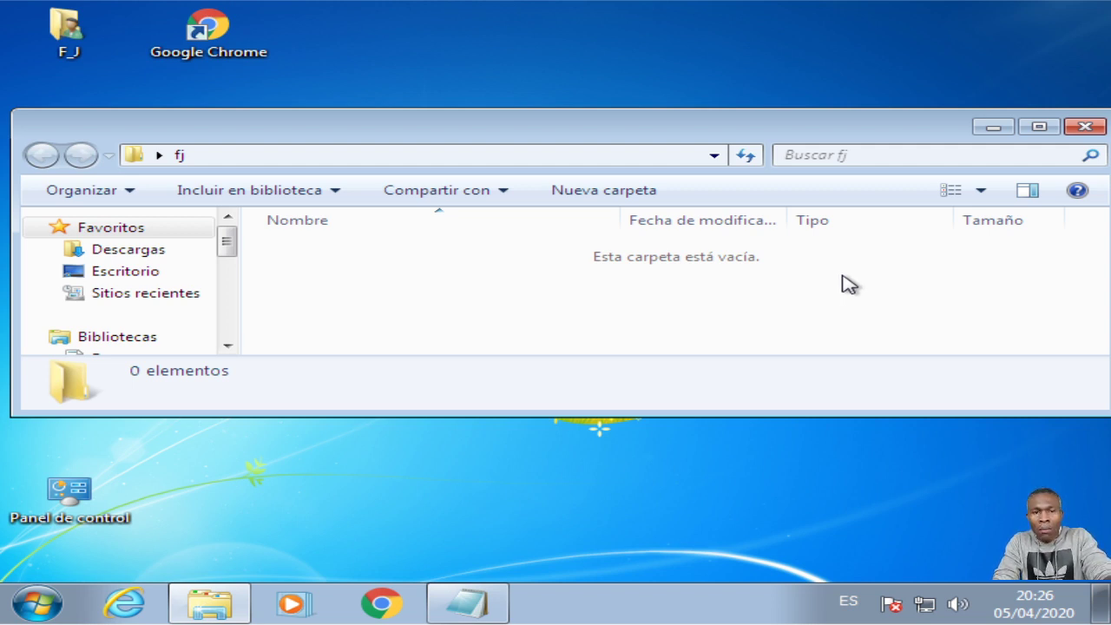
click(1079, 132)
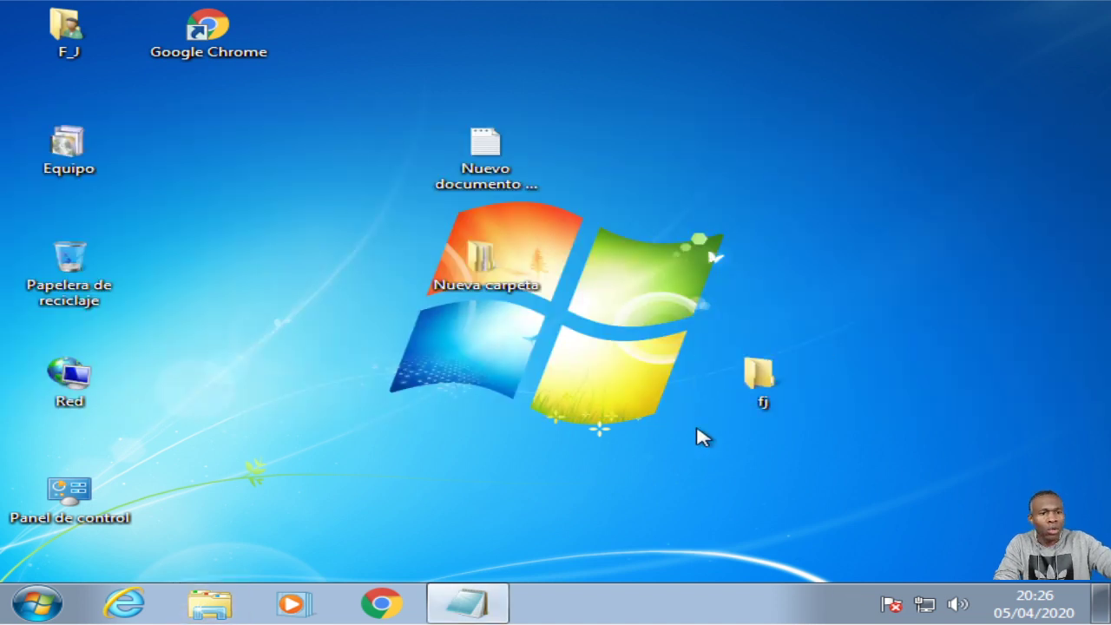
Reopen the fj folder and minimize its window, and restore and minimize the Nuevo documento de texto window
double_click(763, 395)
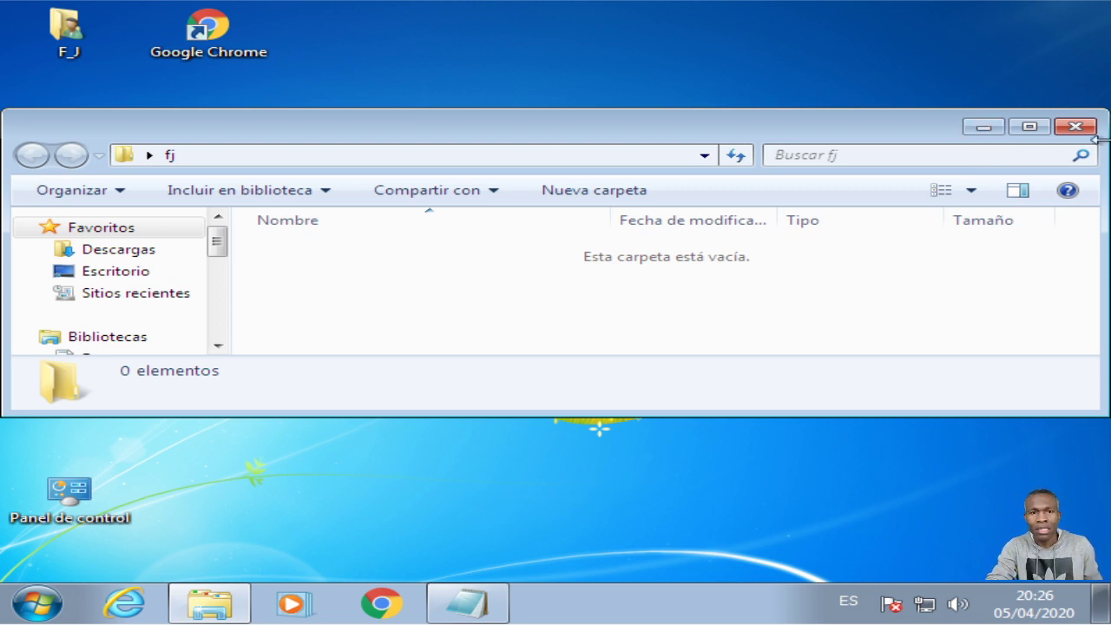
click(985, 127)
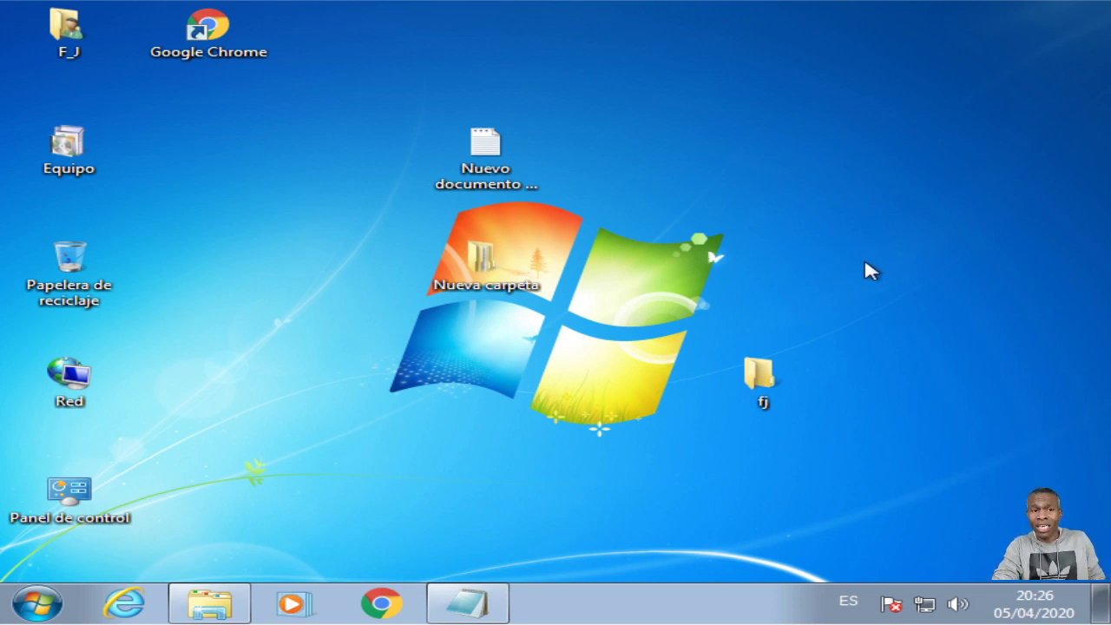
click(473, 604)
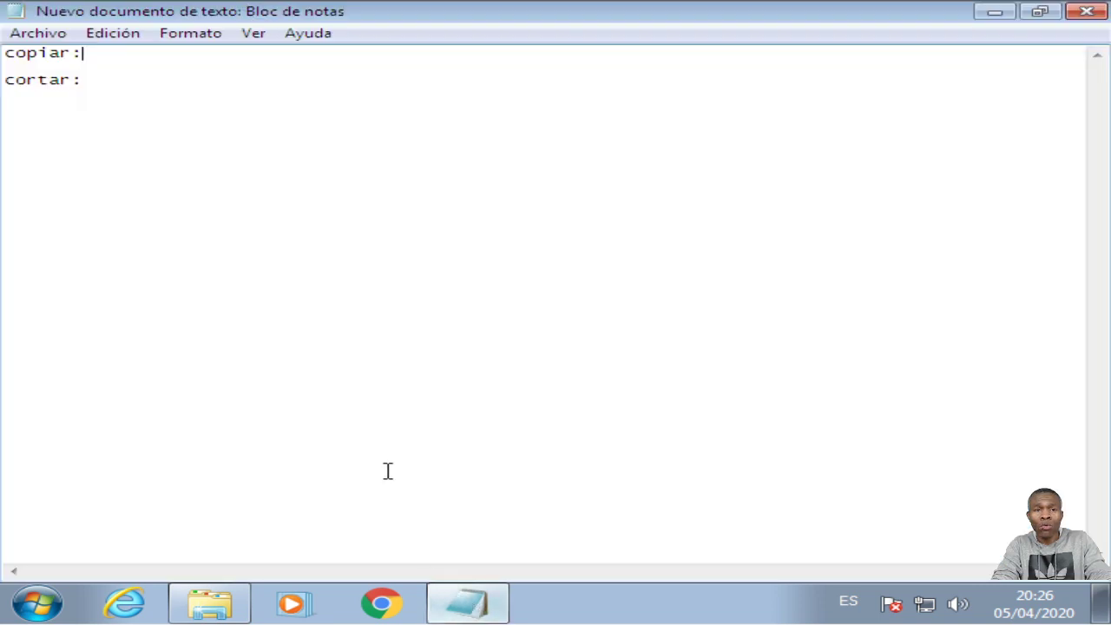
click(995, 12)
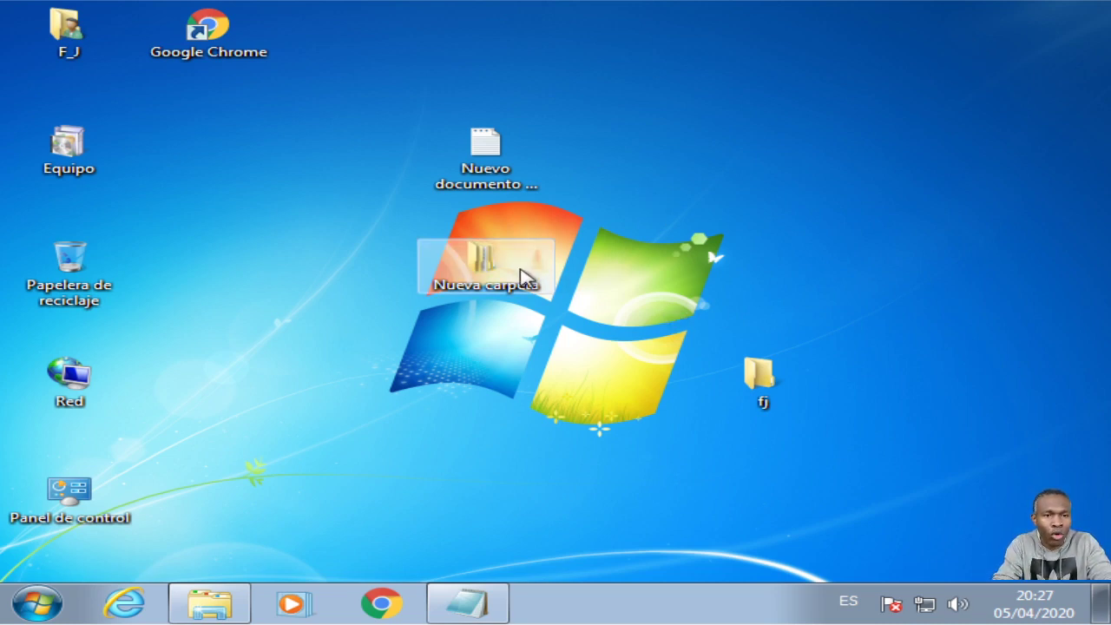
Place Nueva carpeta to the right of the text document and fj to its left on the desktop, and refresh the desktop
drag(508, 273, 838, 139)
drag(781, 369, 364, 161)
drag(561, 271, 799, 308)
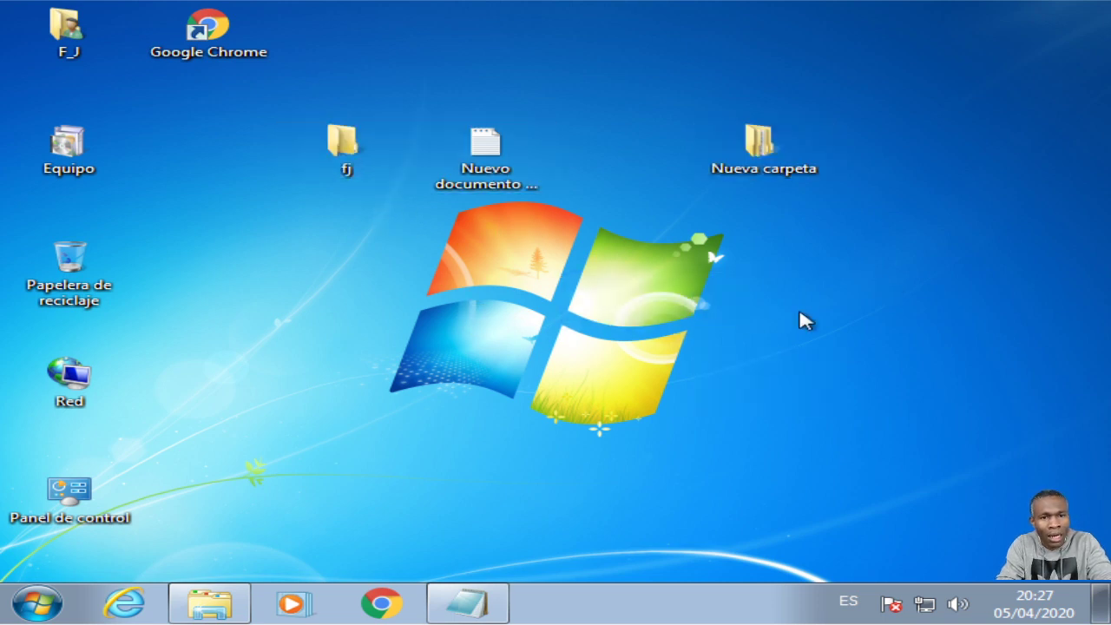
right_click(701, 269)
click(768, 327)
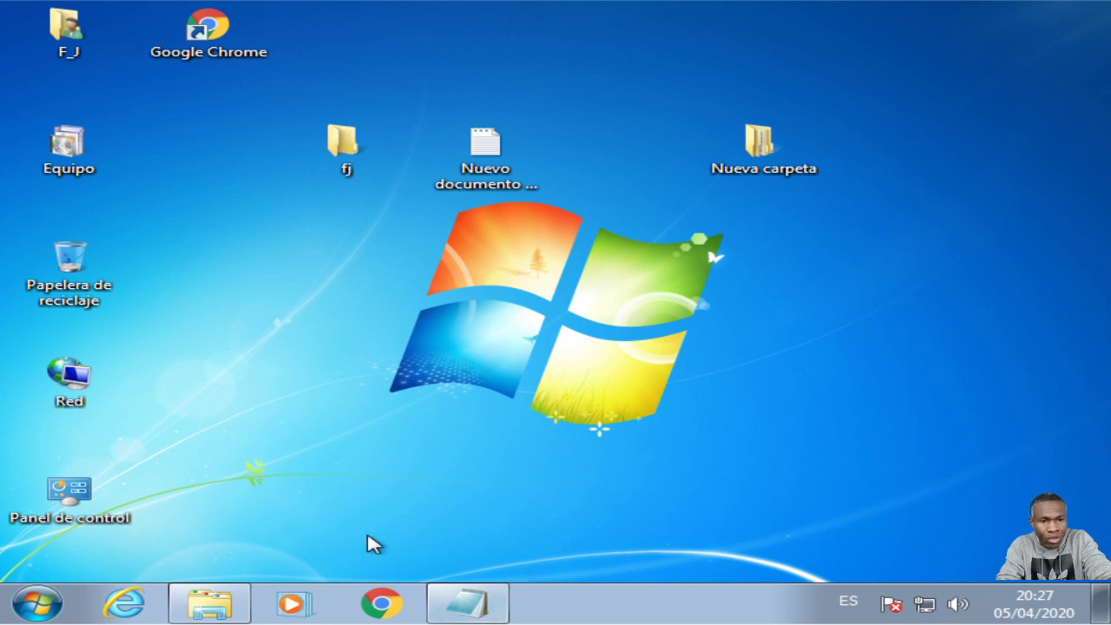
Restore the minimized fj window and minimize it again, and preview the minimized Nuevo documento de texto window
mouse_move(228, 601)
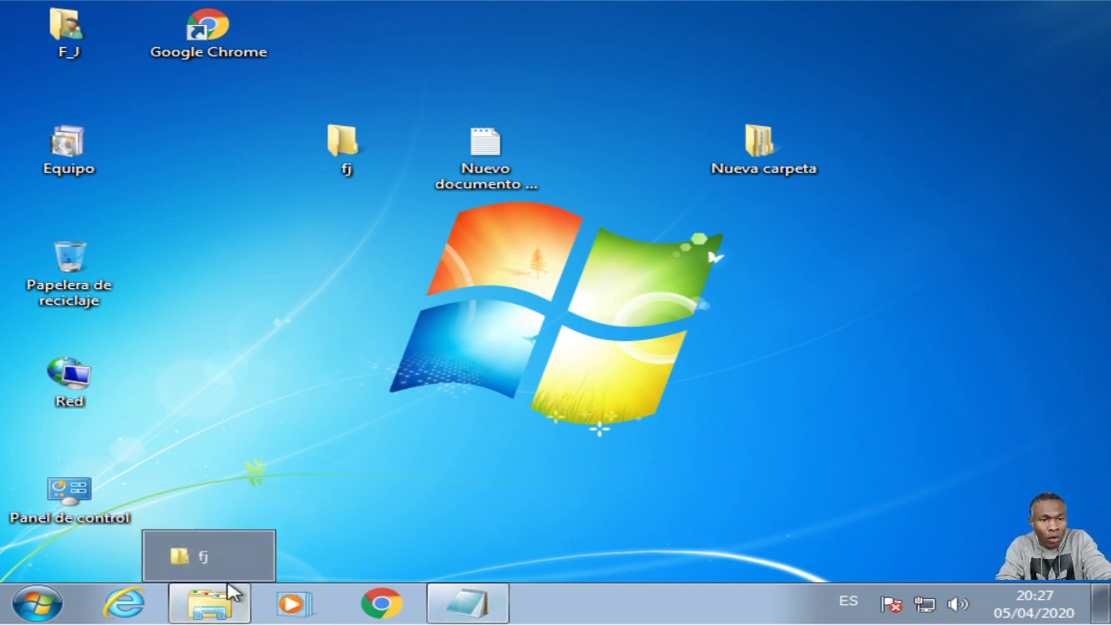
click(221, 614)
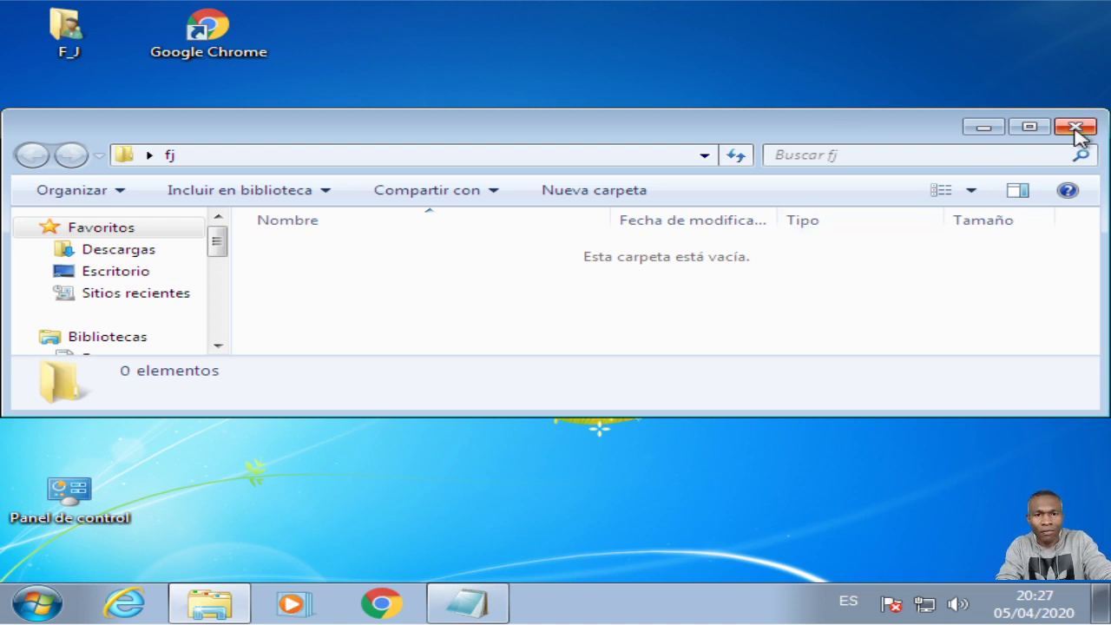
click(985, 132)
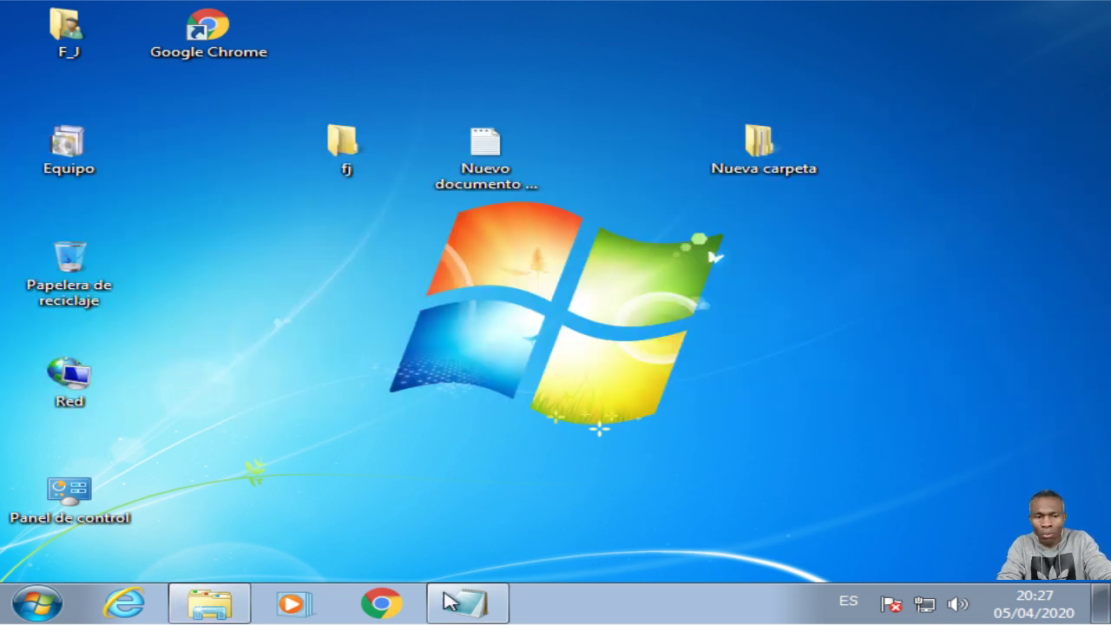
mouse_move(462, 602)
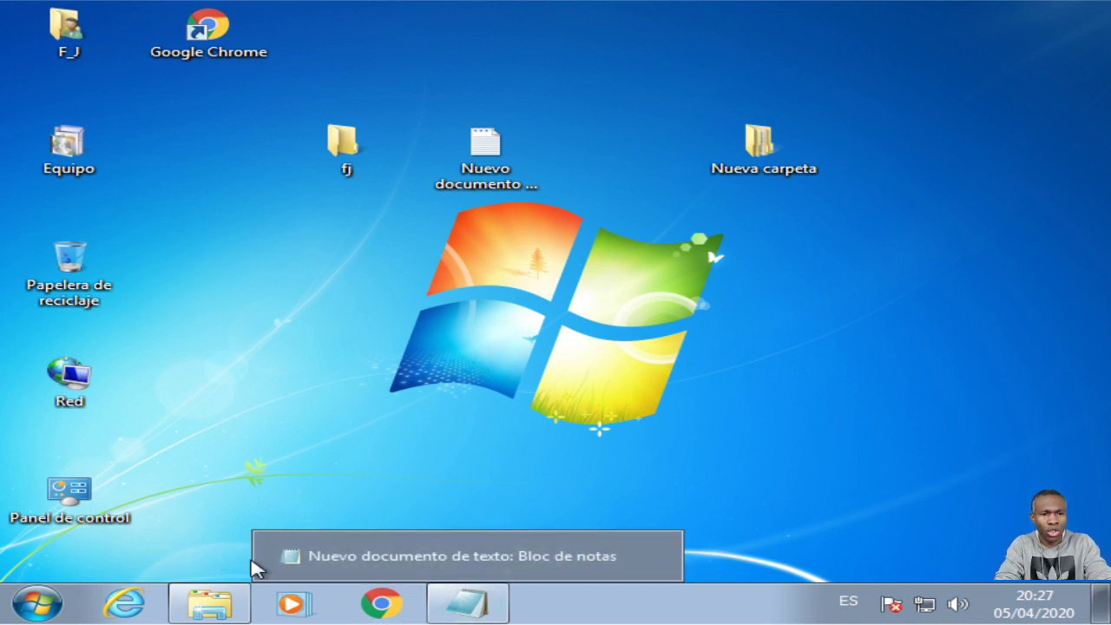
mouse_move(244, 613)
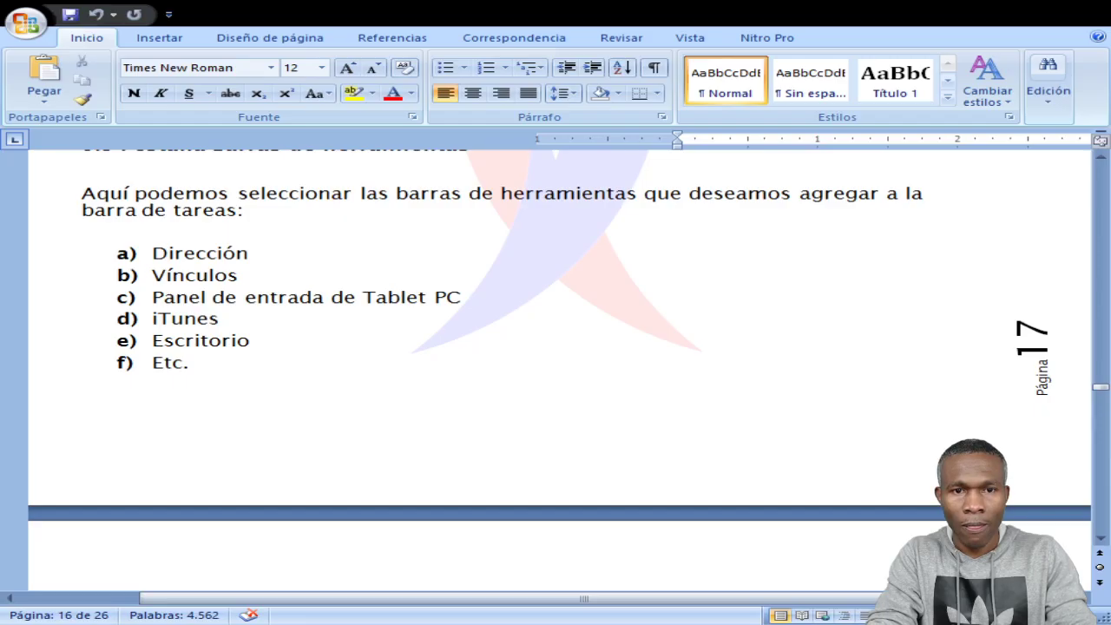
In the Word guide on Windows 7, look through the Carpetas section down to the table of file extensions
scroll(322, 245, down, 20)
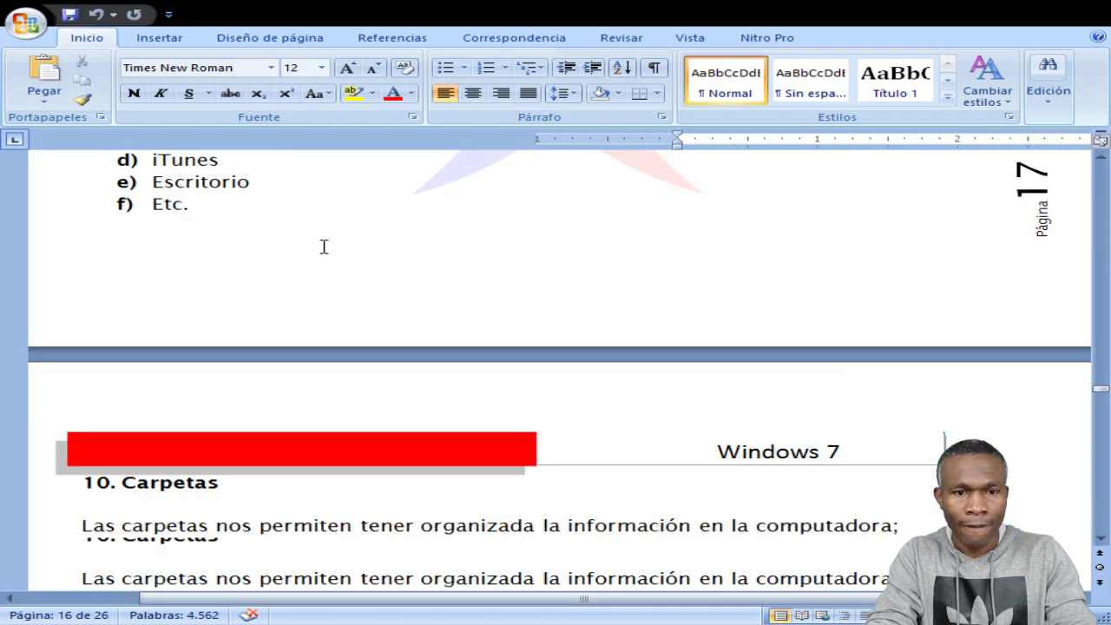
scroll(346, 249, down, 20)
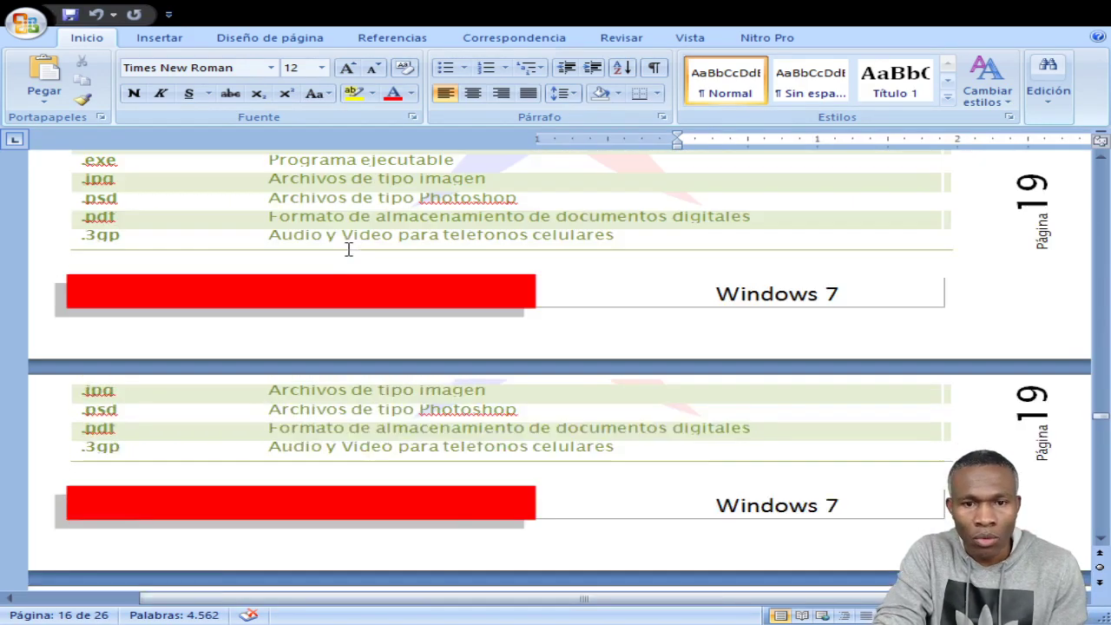
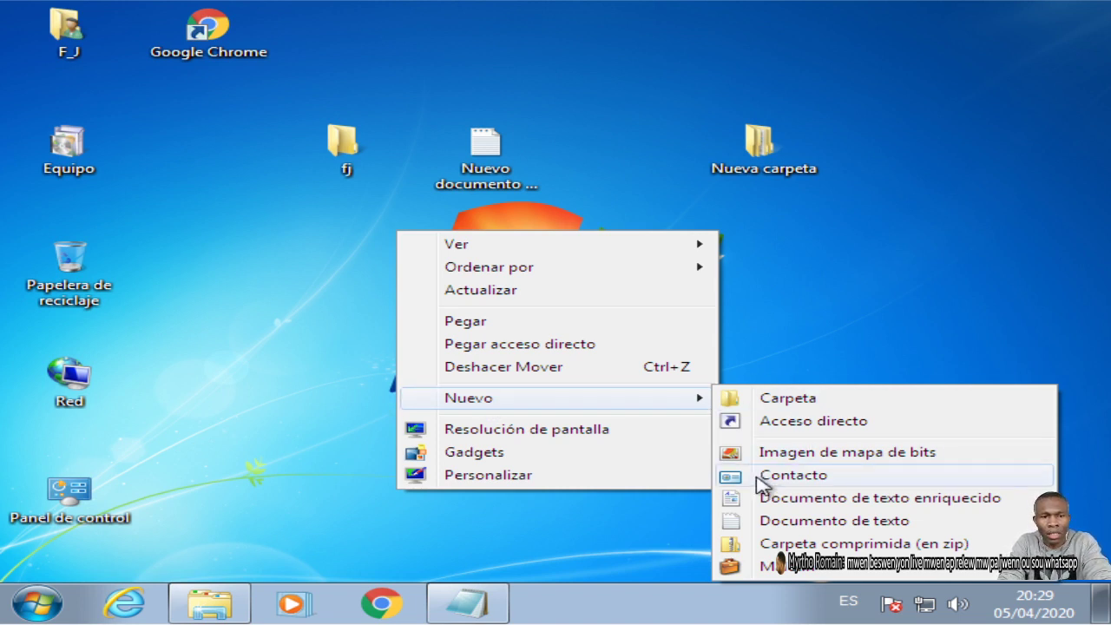
Dismiss the desktop's context menu, and open Google Images in Google Chrome
click(258, 412)
click(382, 603)
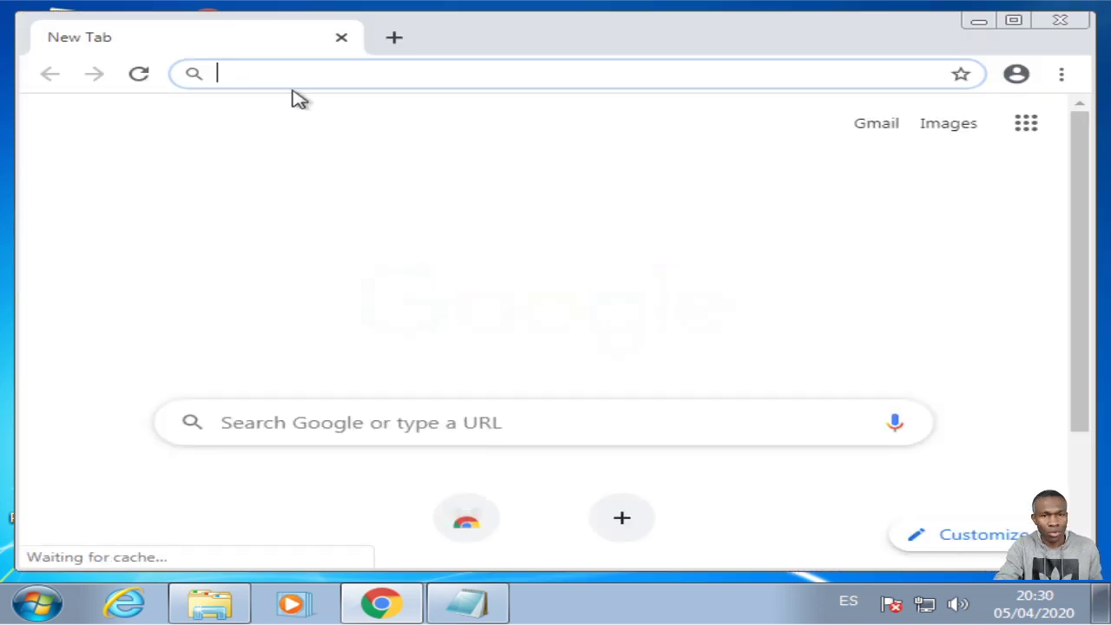
click(948, 127)
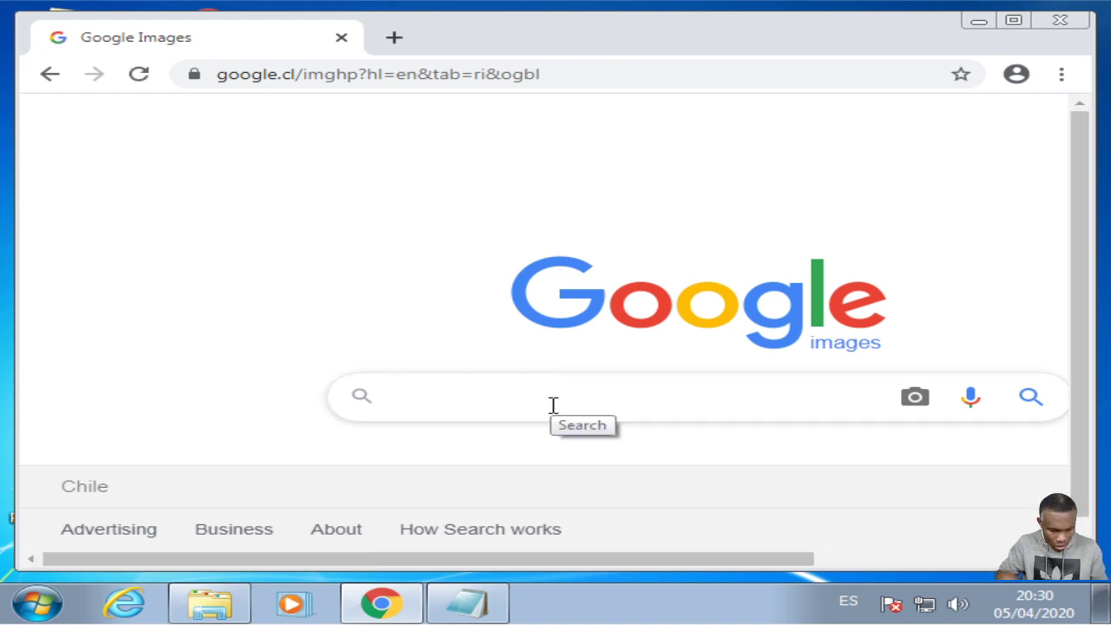
Search Google Images for "imajenes con texto"
text(jo)
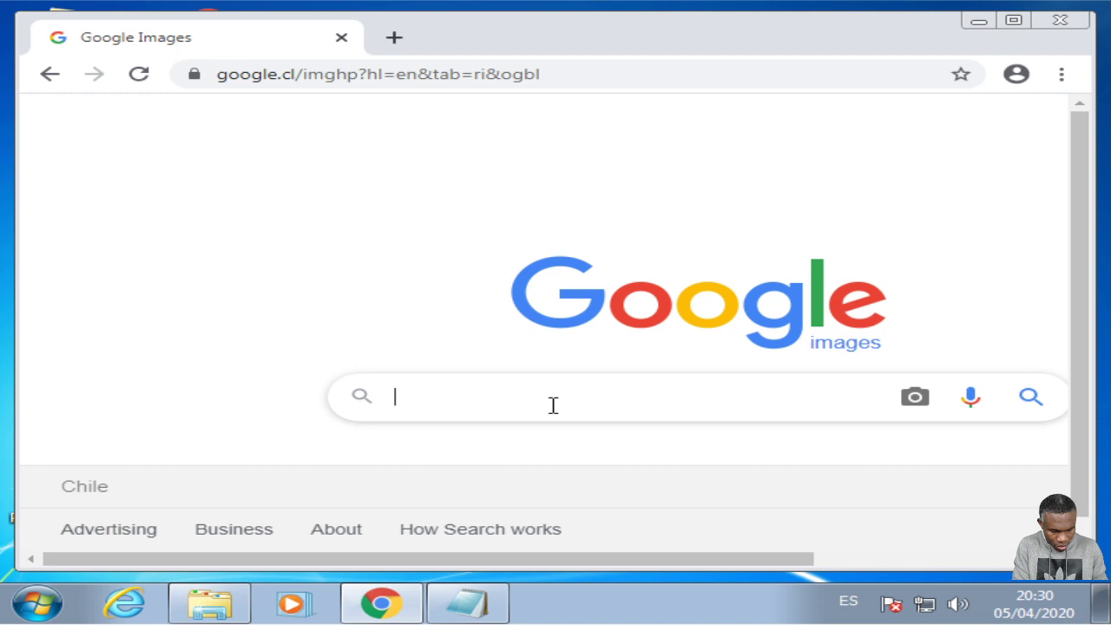
key(BackSpace)
key(BackSpace)
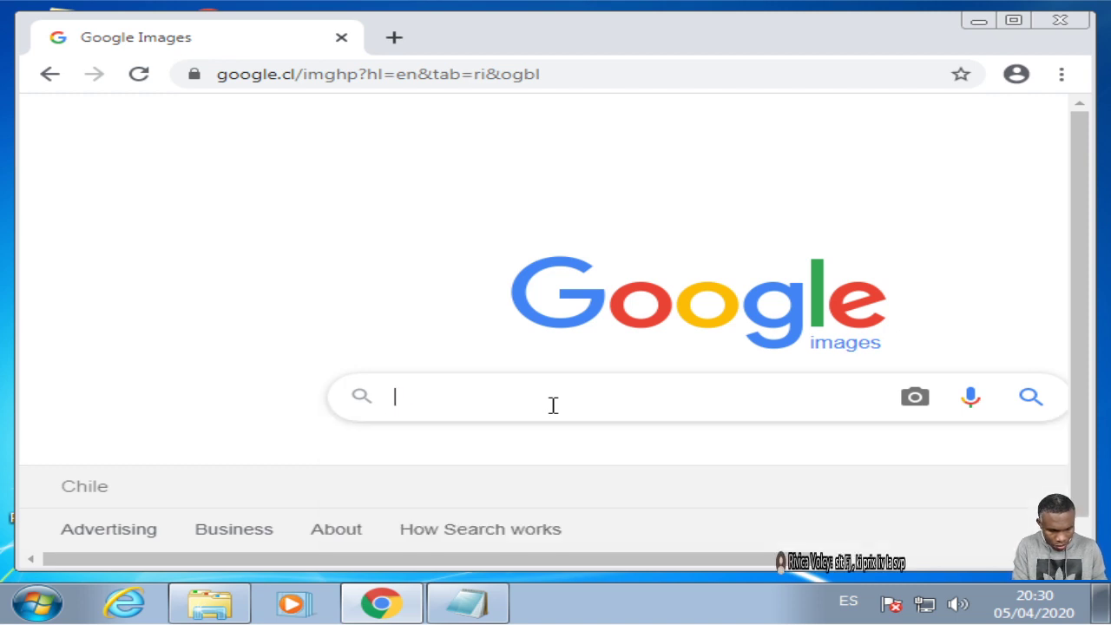
text(imaj)
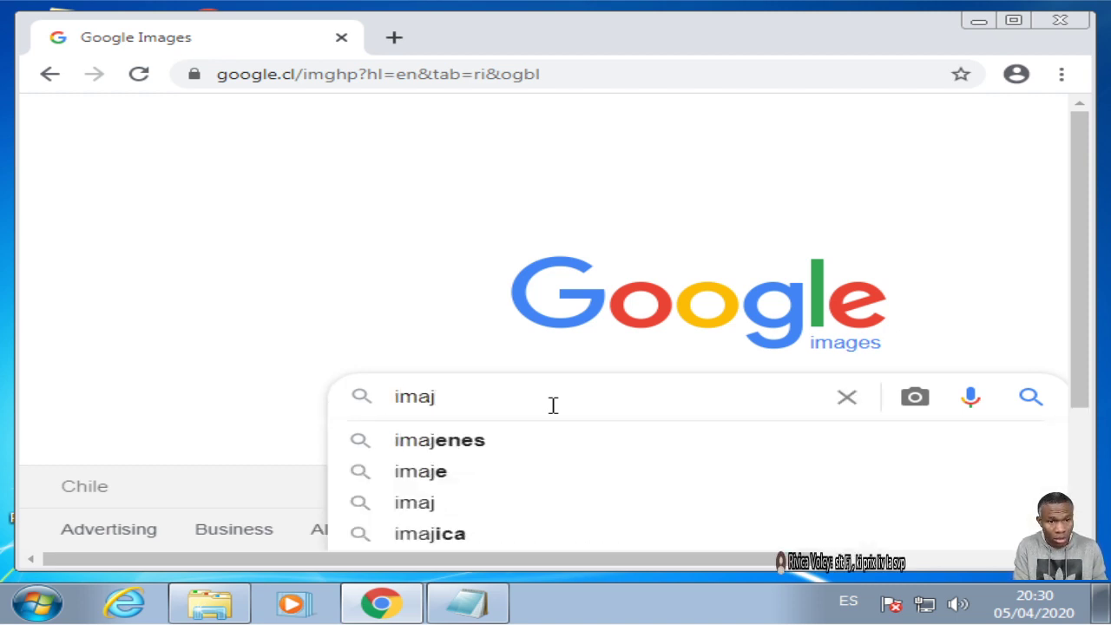
key(Down)
text(c)
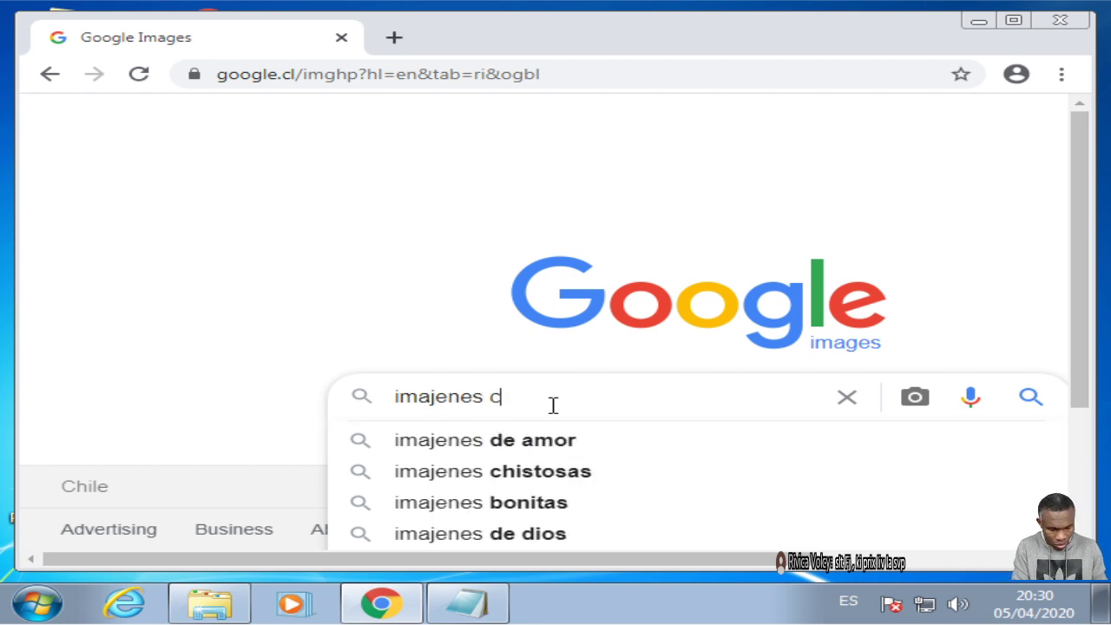
text(on)
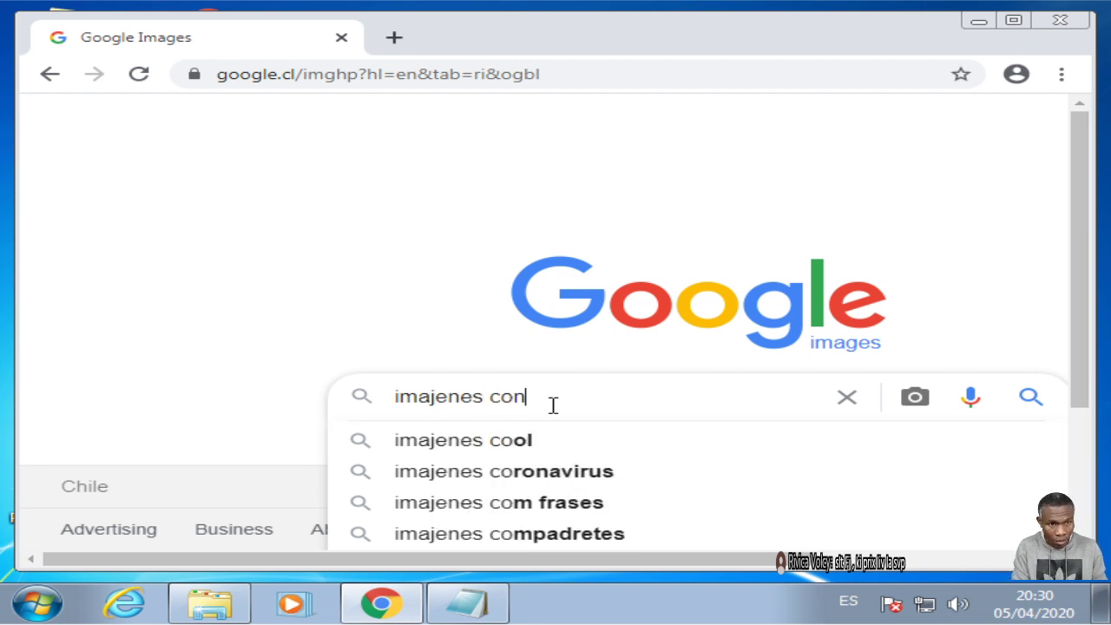
text( texto)
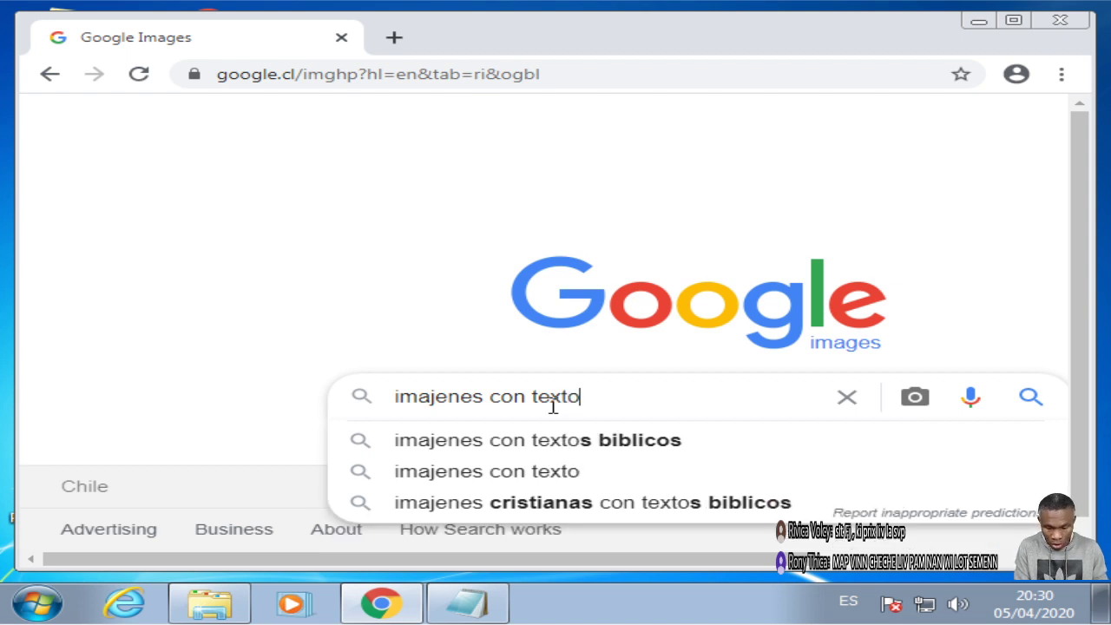
key(Return)
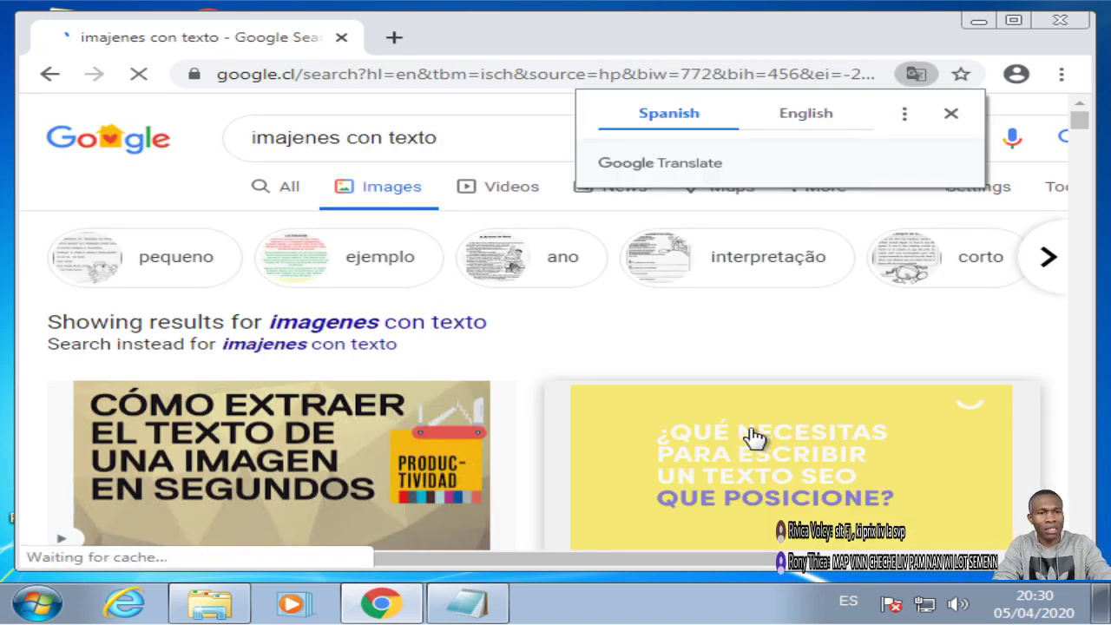
Preview the yellow "Cómo escribir un texto SEO que posicione" image, and return to the image results after opening its source page
scroll(751, 437, down, 1)
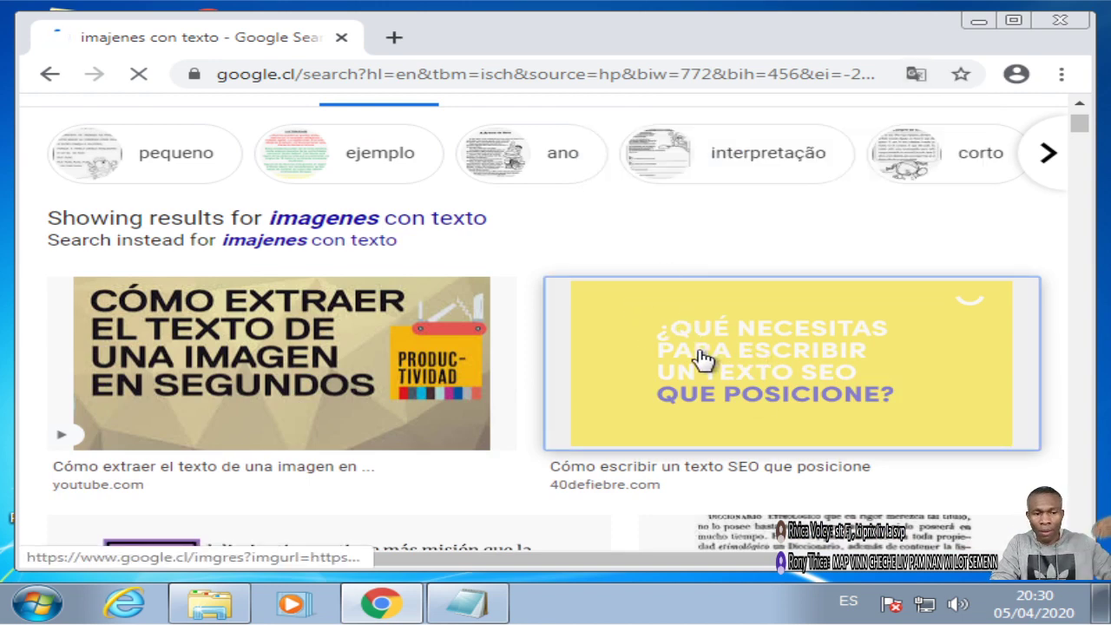
click(736, 351)
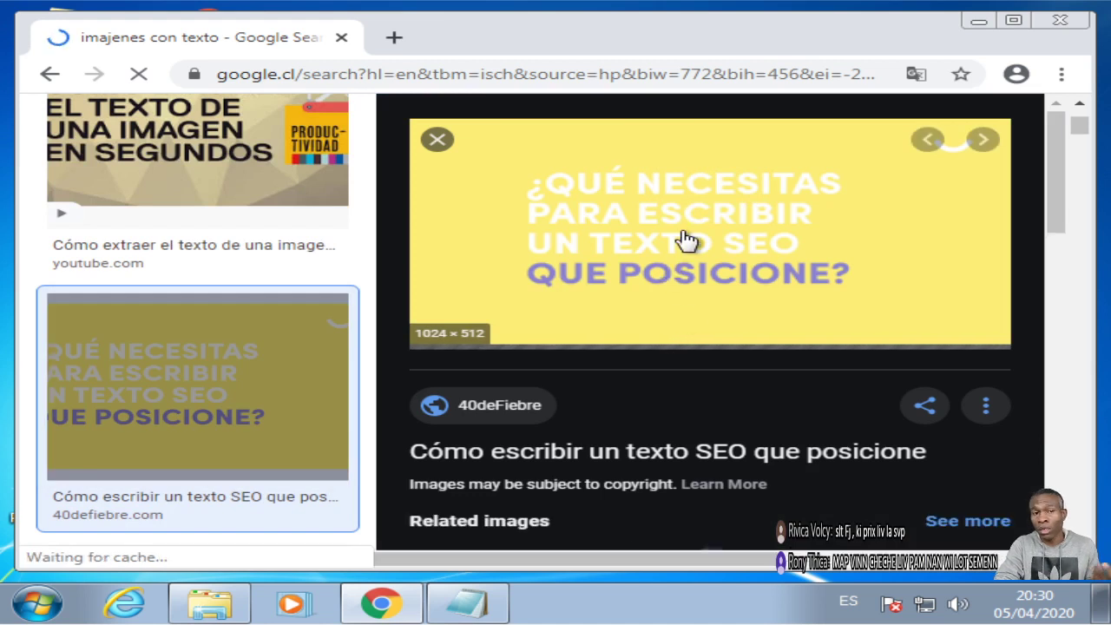
right_click(685, 232)
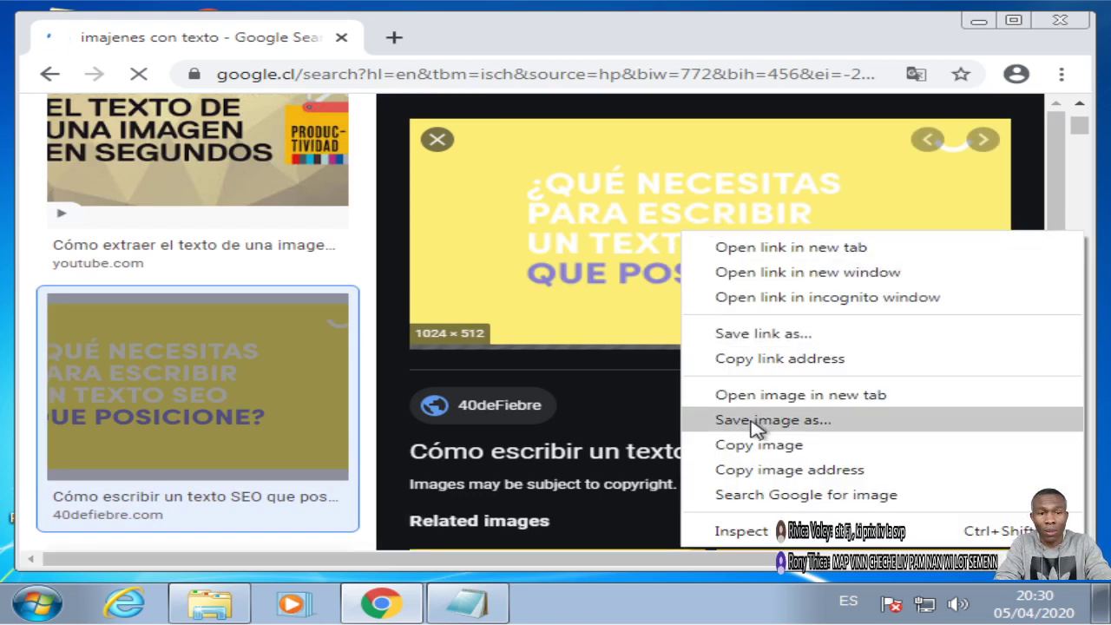
click(641, 189)
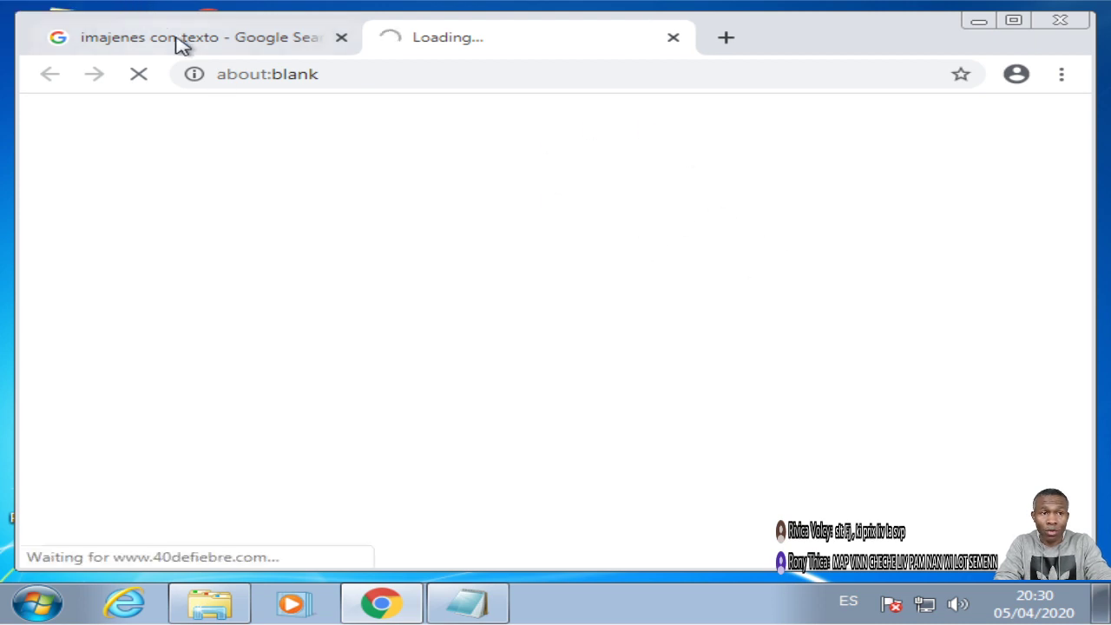
click(179, 39)
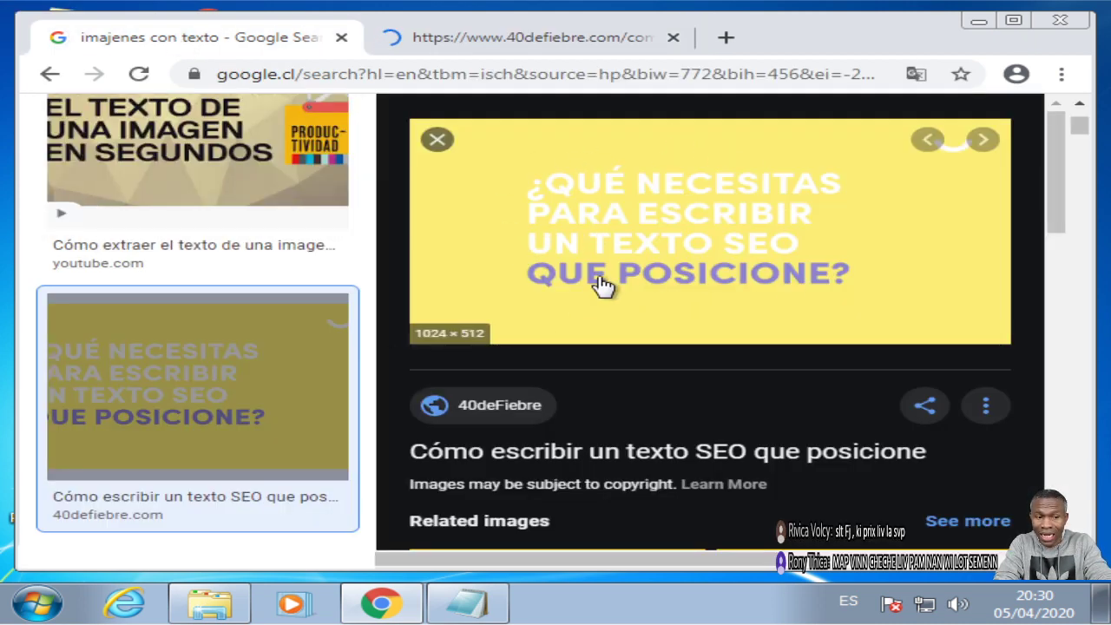
Save the previewed image as the PNG file TEXTO-SEO.001 in Descargas, and minimize and restore the Chrome window
right_click(691, 231)
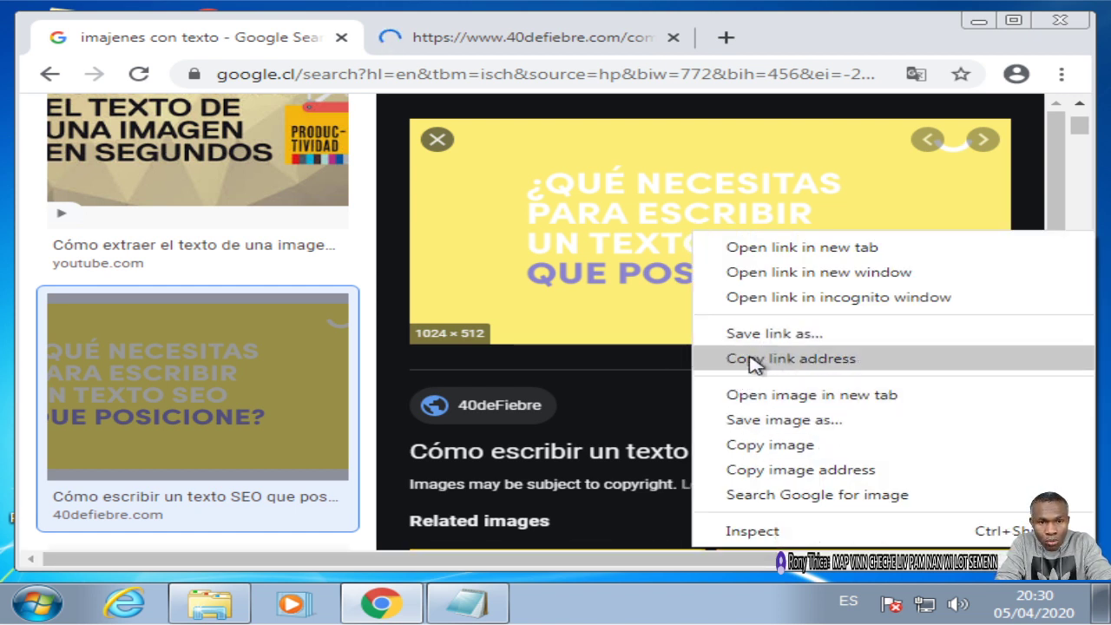
click(784, 420)
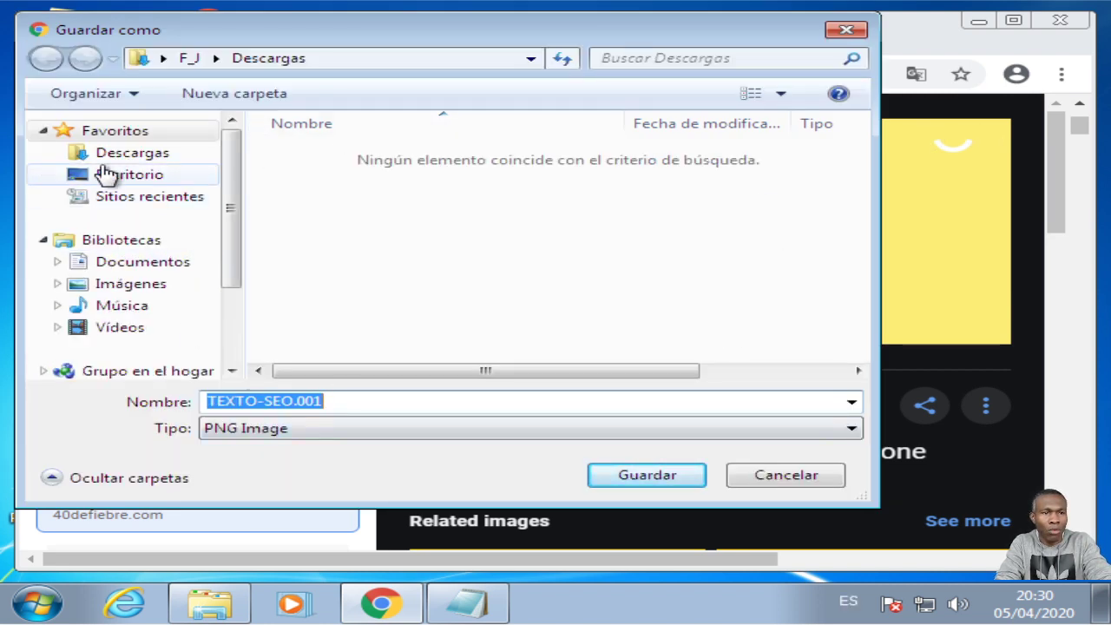
click(684, 485)
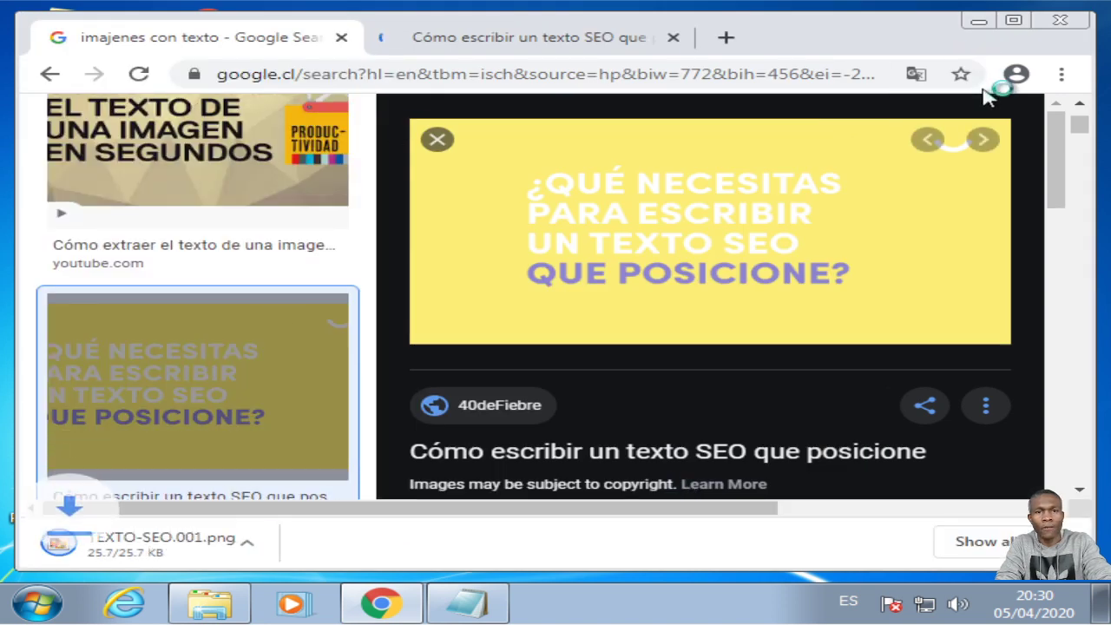
click(978, 20)
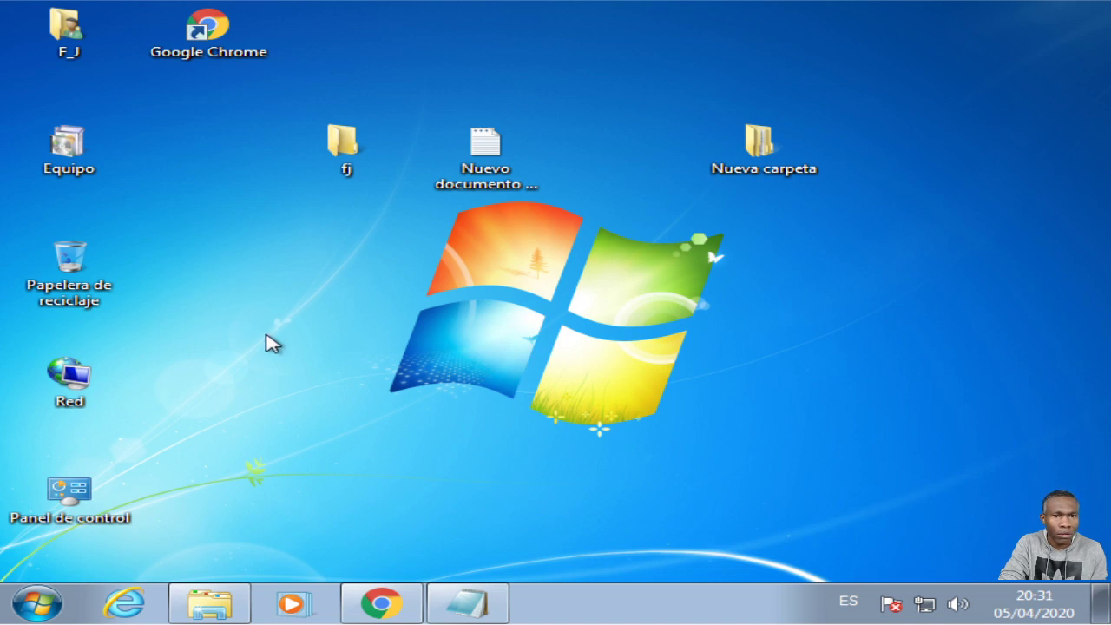
click(382, 603)
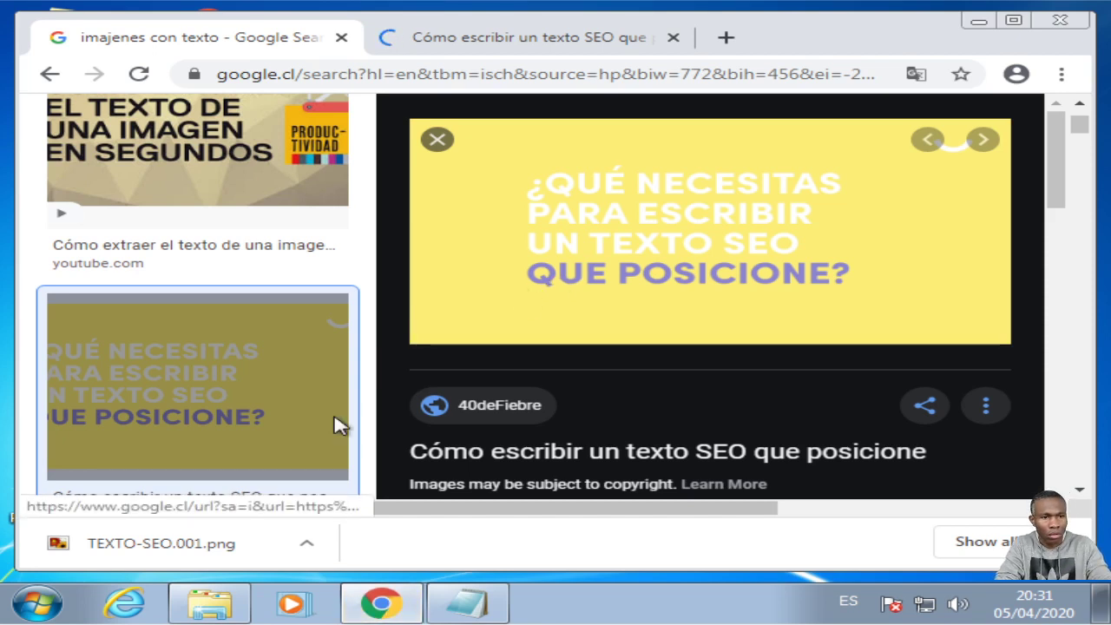
Move the downloaded TEXTO-SEO.001 image from Descargas to the desktop by cutting and pasting, with the folder closed and Chrome minimized
click(309, 544)
click(365, 478)
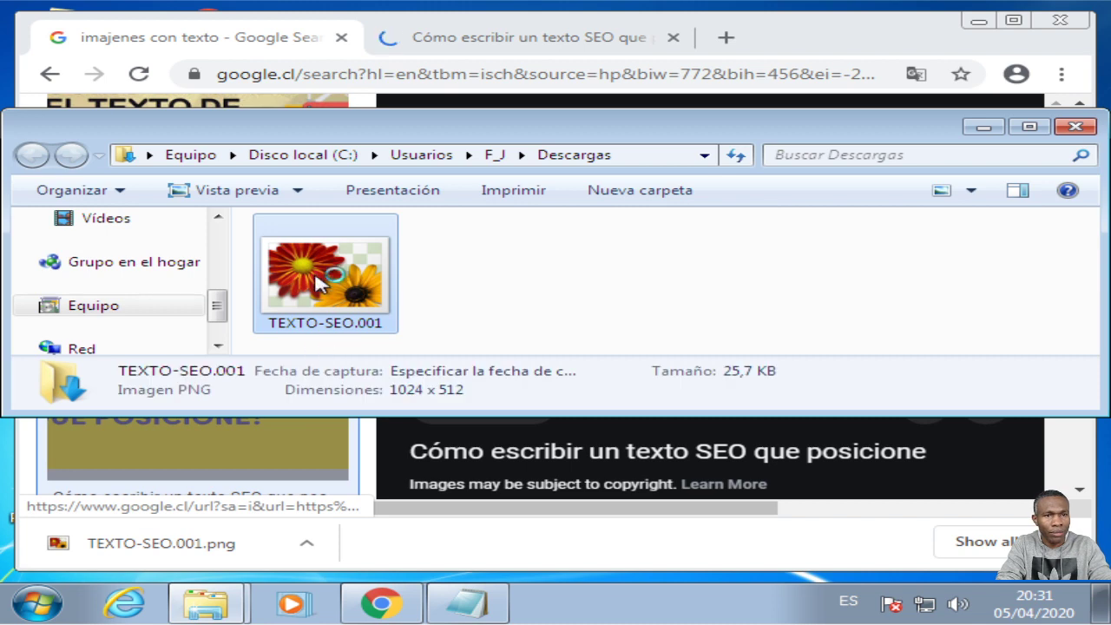
right_click(313, 283)
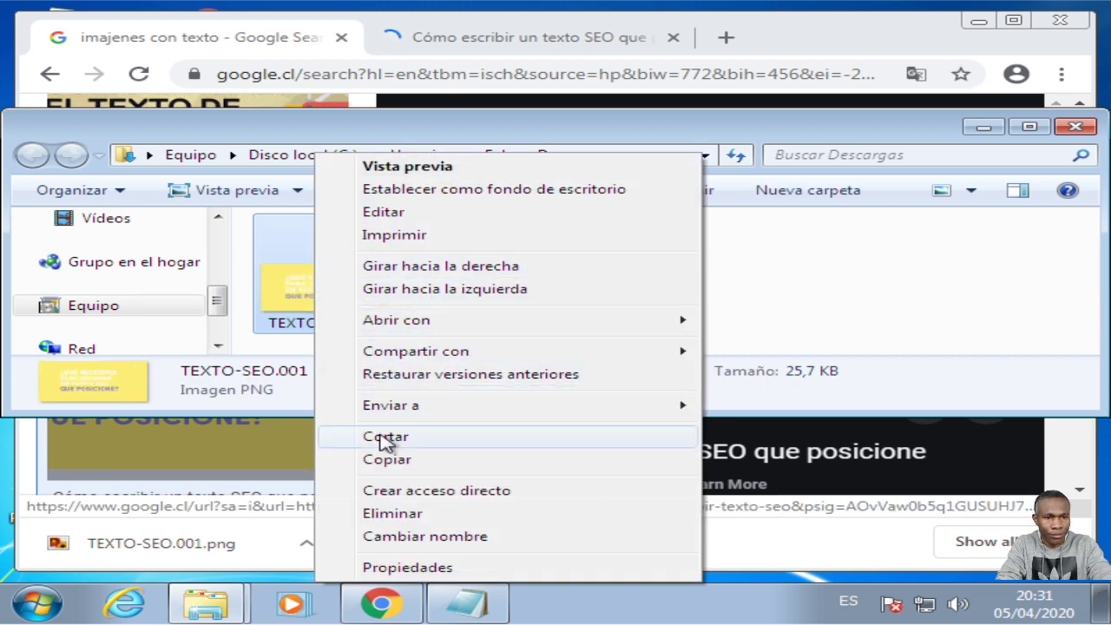
click(488, 437)
click(1075, 126)
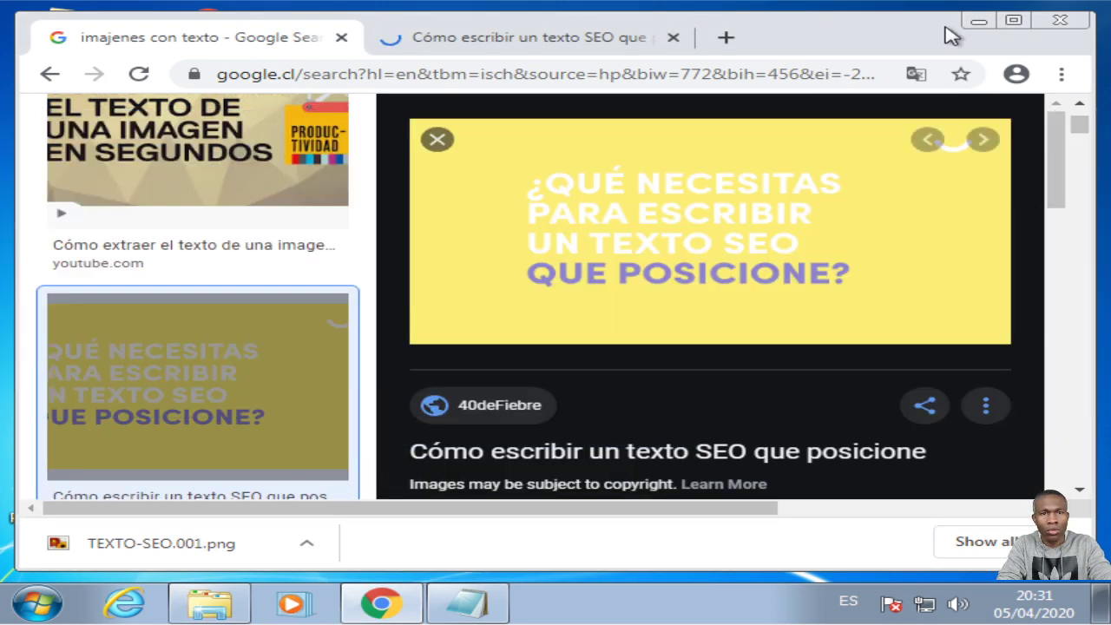
click(978, 21)
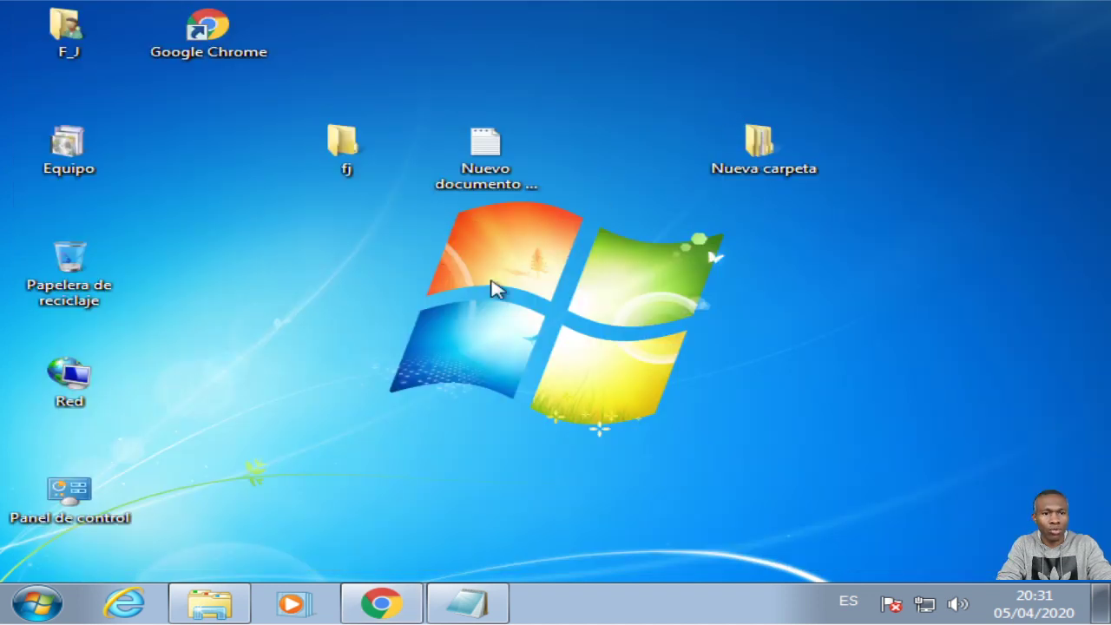
right_click(466, 306)
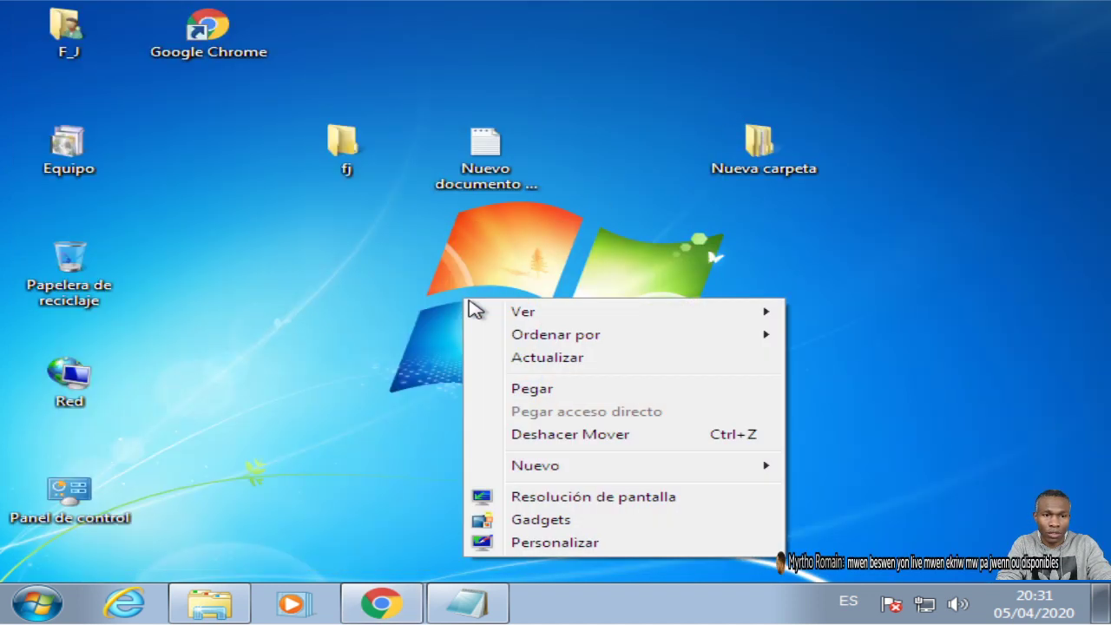
click(532, 390)
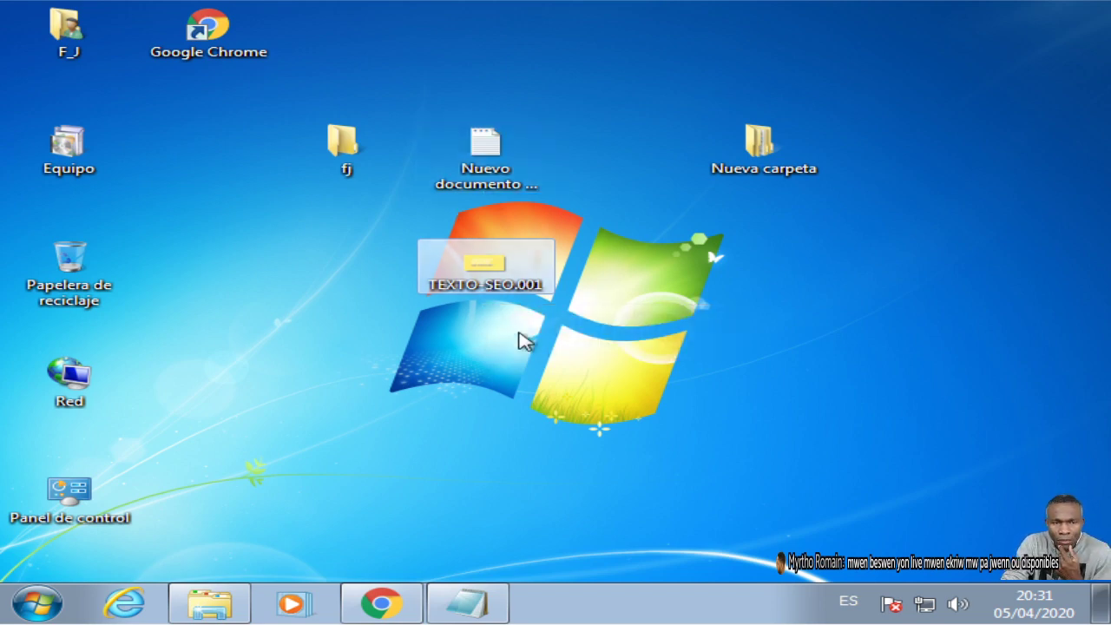
Preview the TEXTO-SEO.001 image from the desktop and close the photo viewer
right_click(476, 273)
click(550, 166)
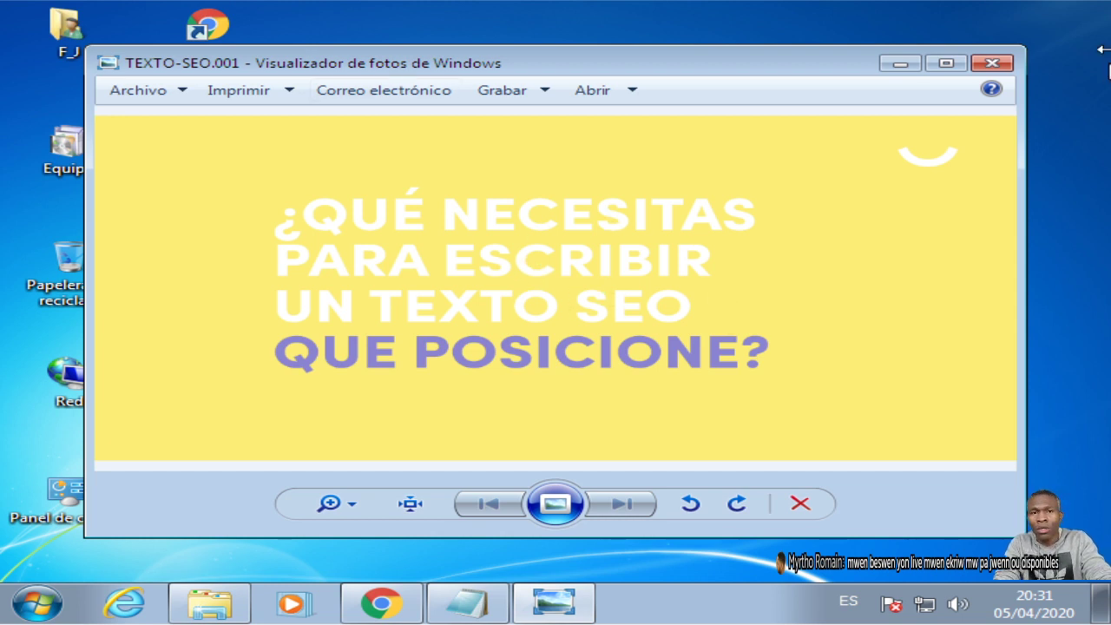
click(992, 62)
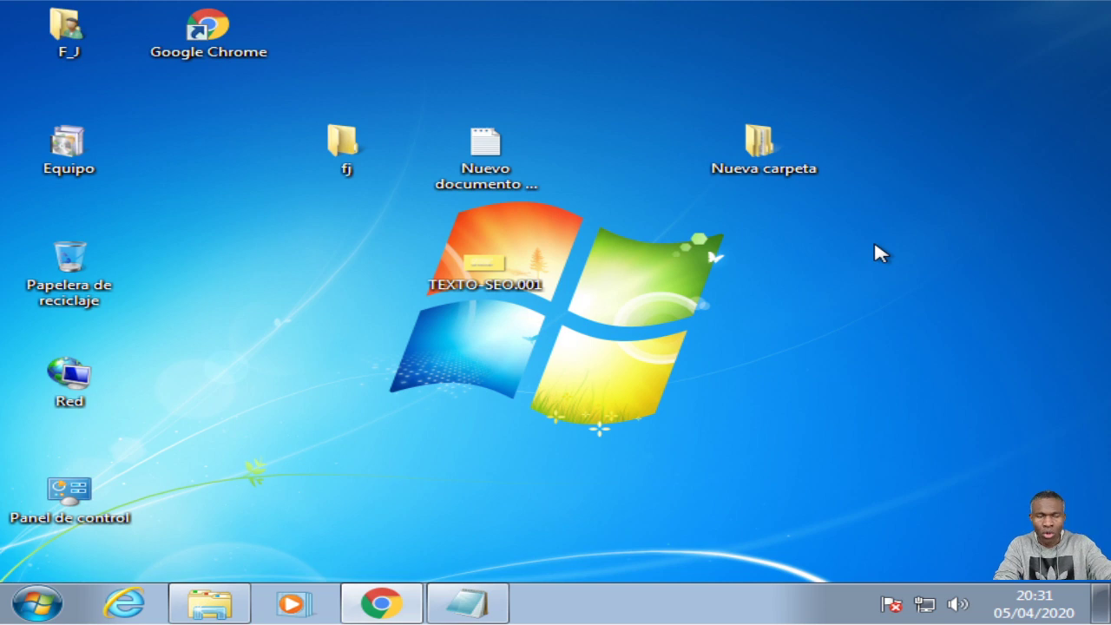
Open the desktop image TEXTO-SEO.001 for editing in Paint, maximize the window, and activate the rectangular selection tool
right_click(481, 272)
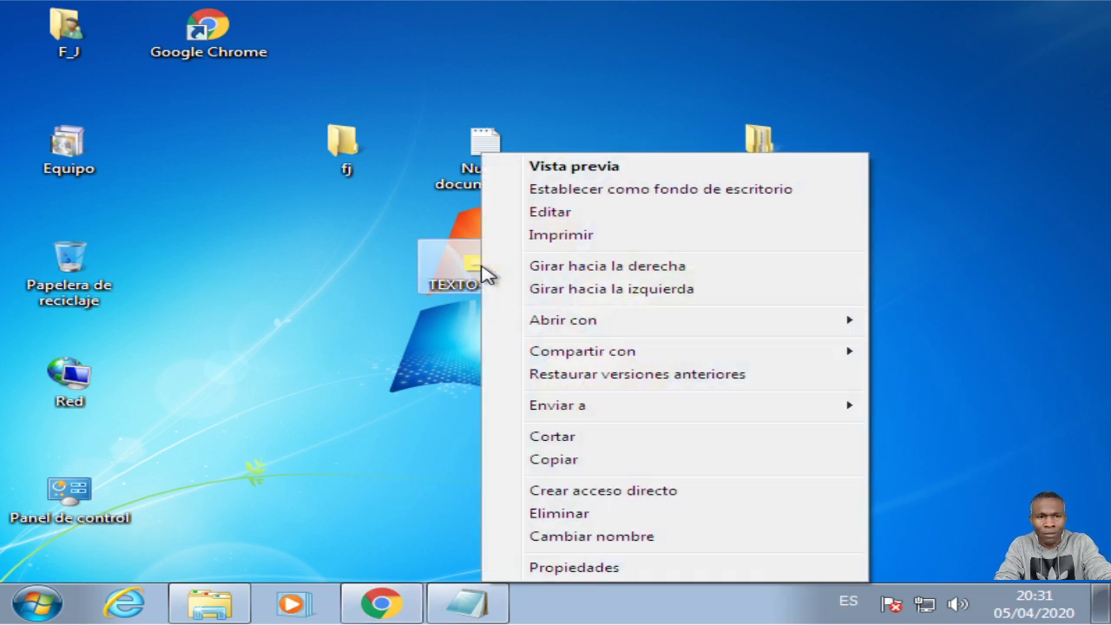
click(551, 213)
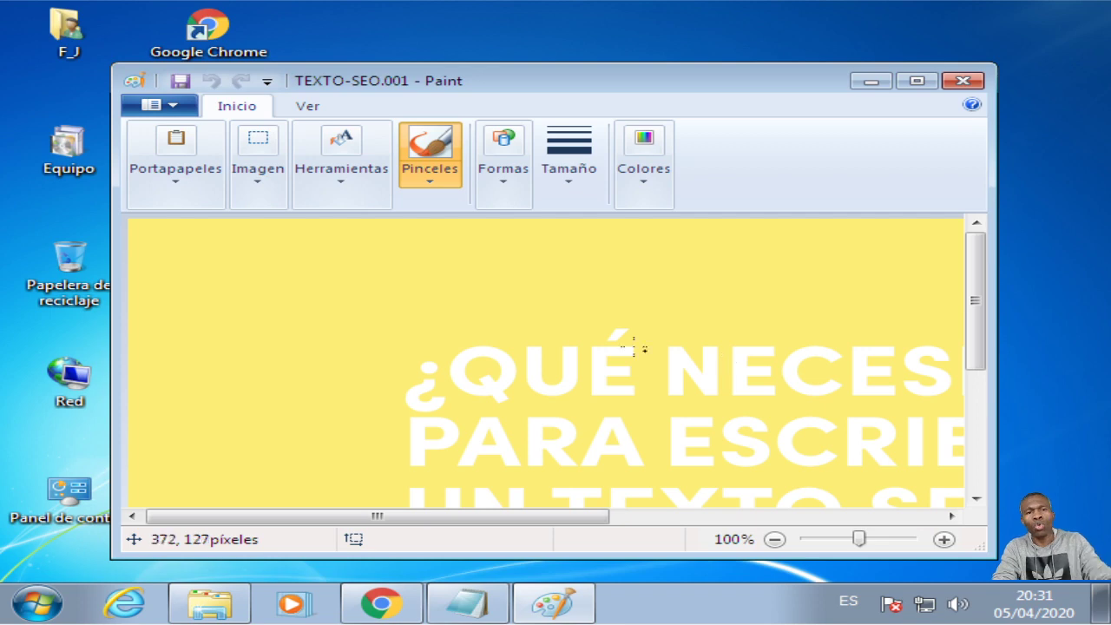
click(914, 80)
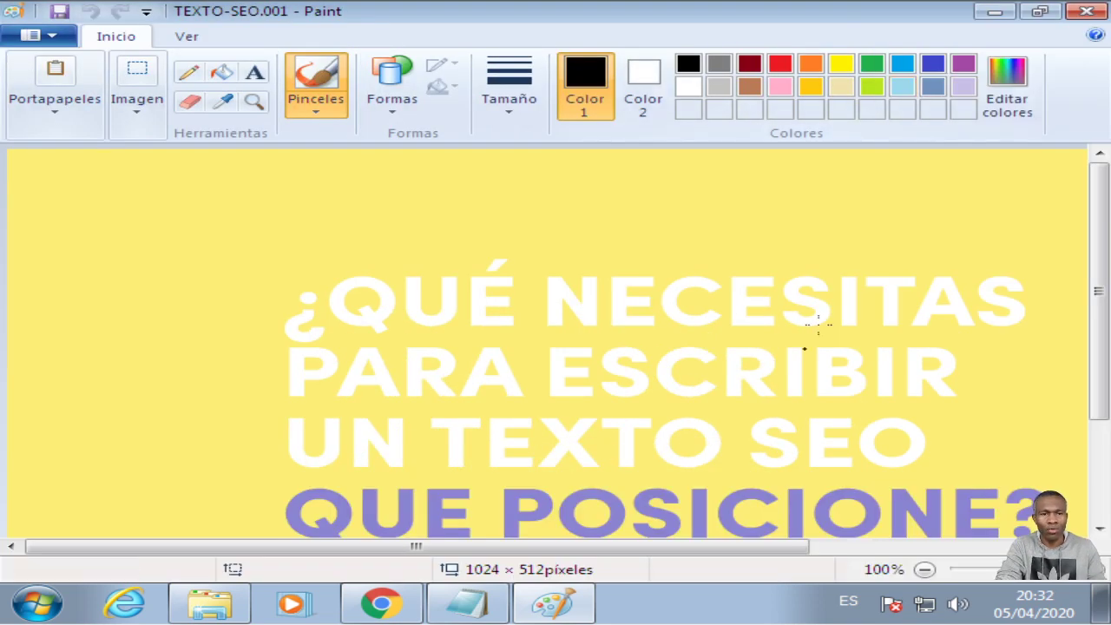
scroll(723, 282, down, 3)
scroll(660, 283, up, 3)
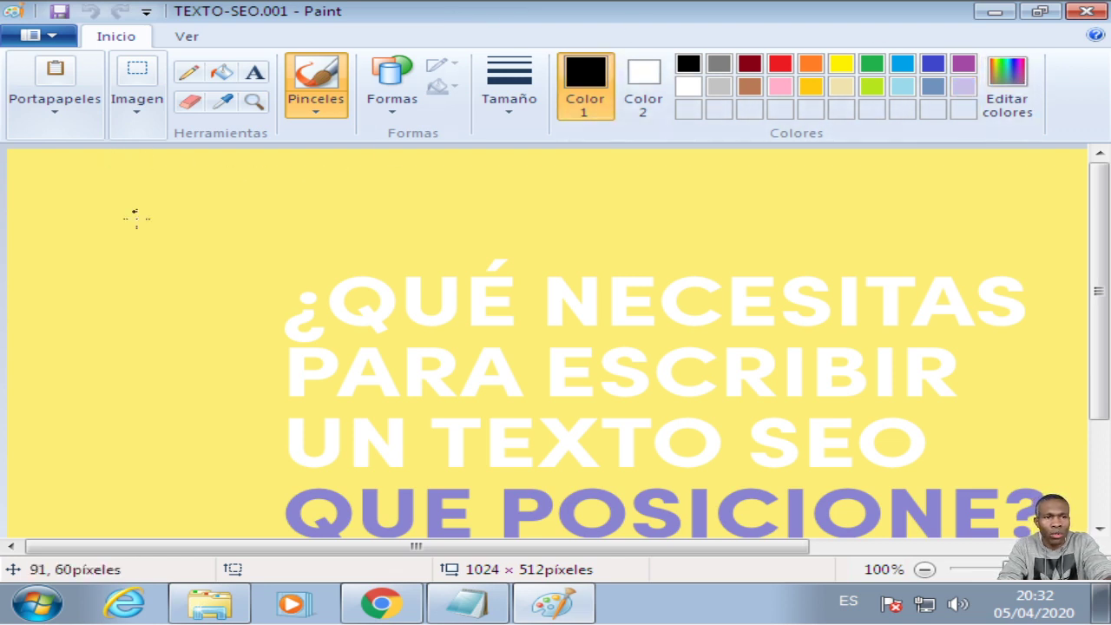
click(139, 87)
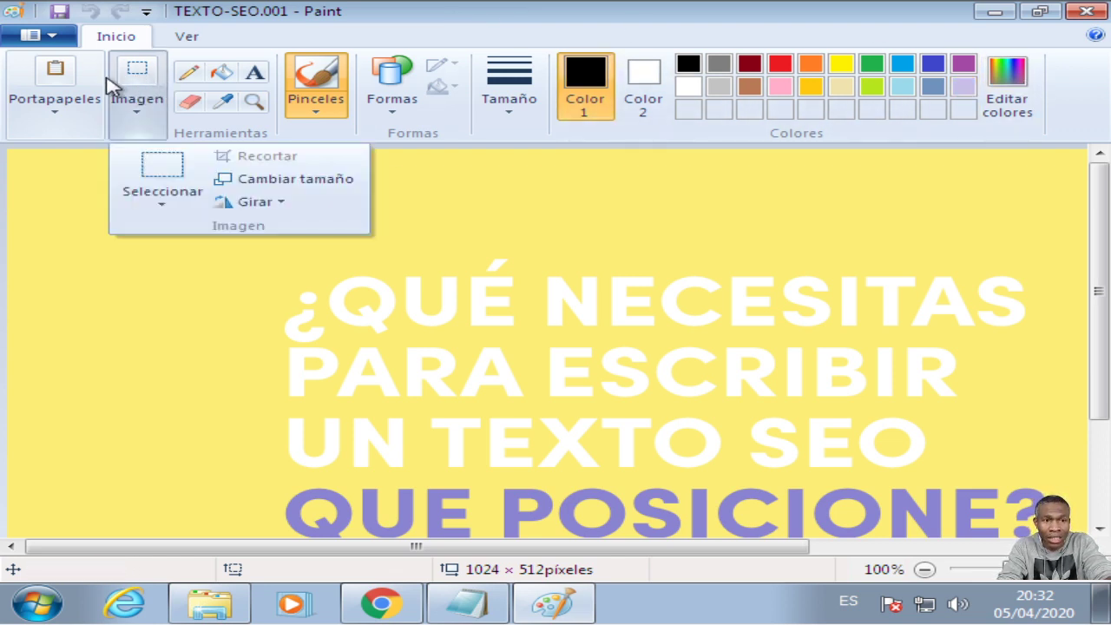
click(165, 171)
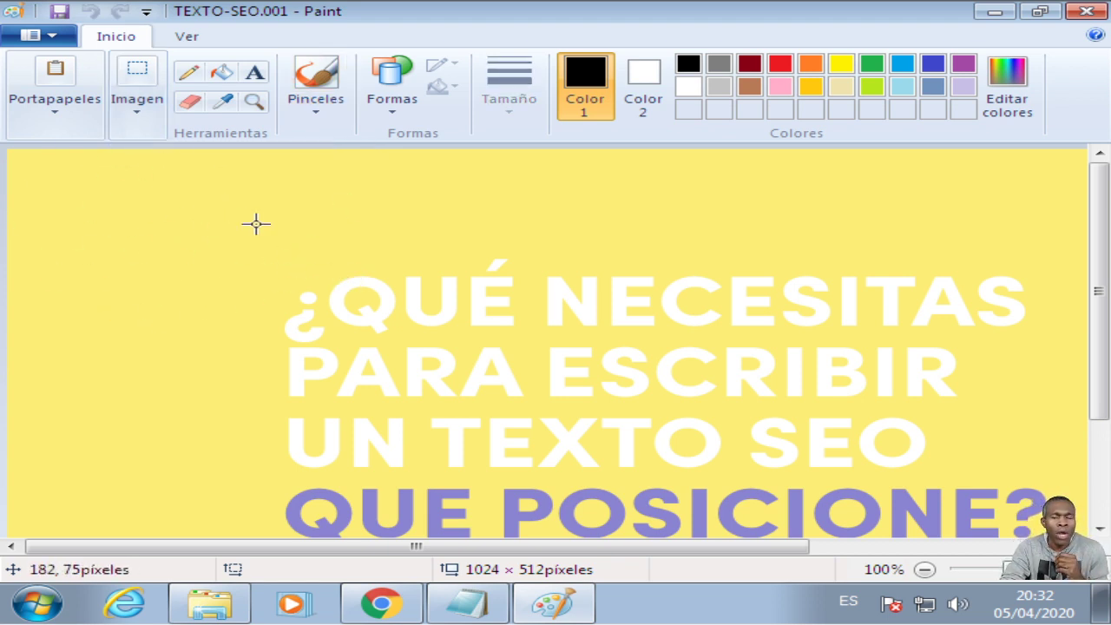
Restore the Paint window to its smaller size and zoom the image out to 50%
click(1039, 12)
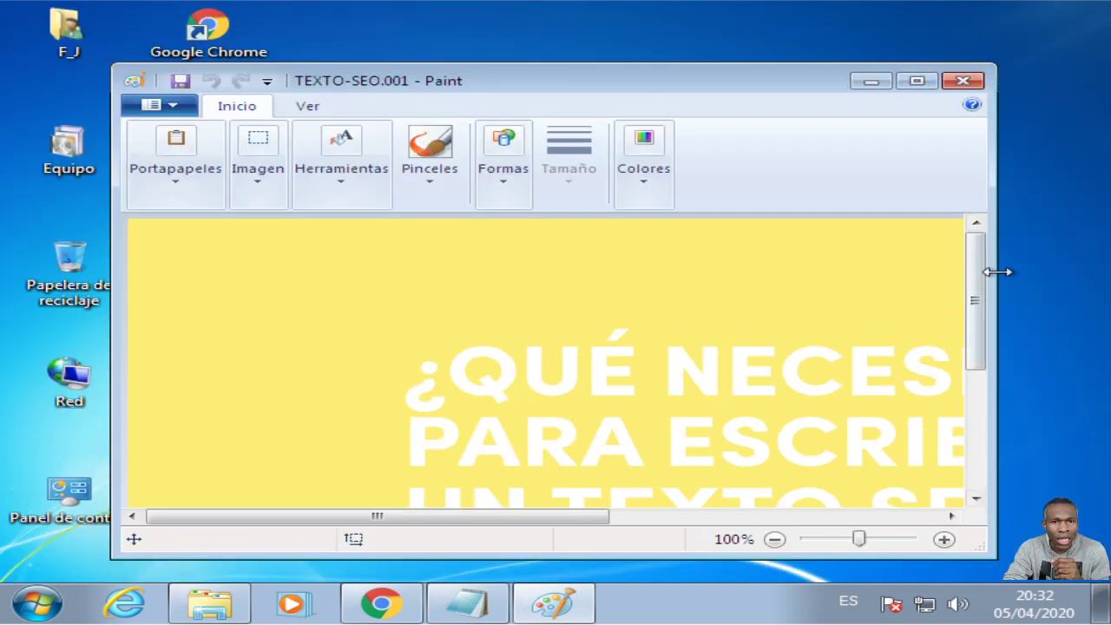
drag(980, 290, 957, 396)
drag(541, 526, 614, 526)
scroll(359, 298, up, 2)
scroll(377, 330, up, 3)
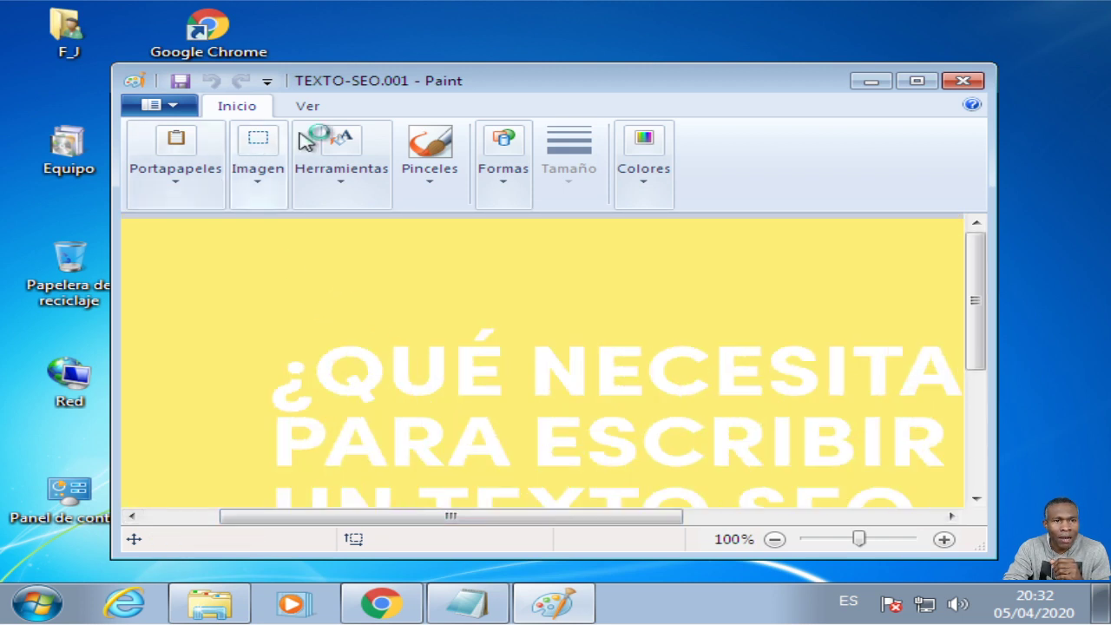
click(309, 106)
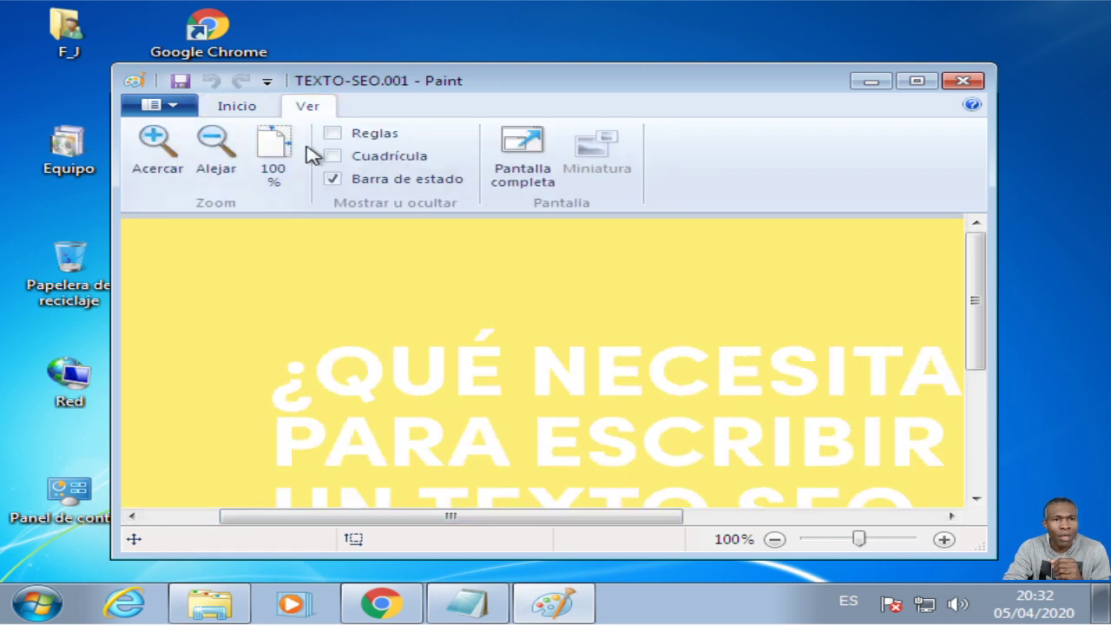
click(214, 152)
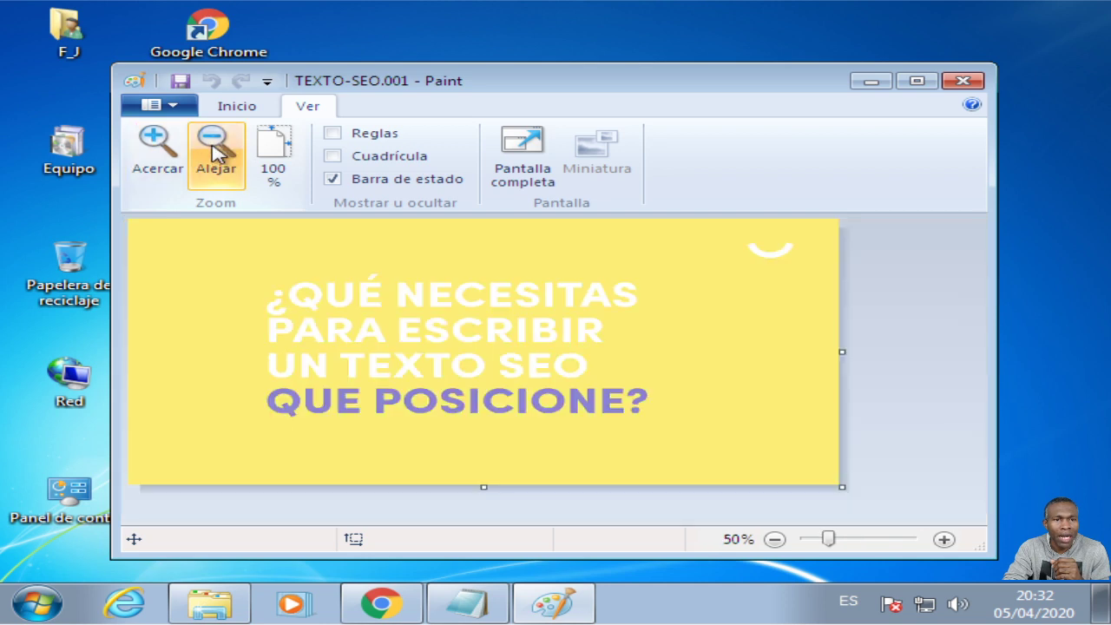
click(215, 152)
click(149, 155)
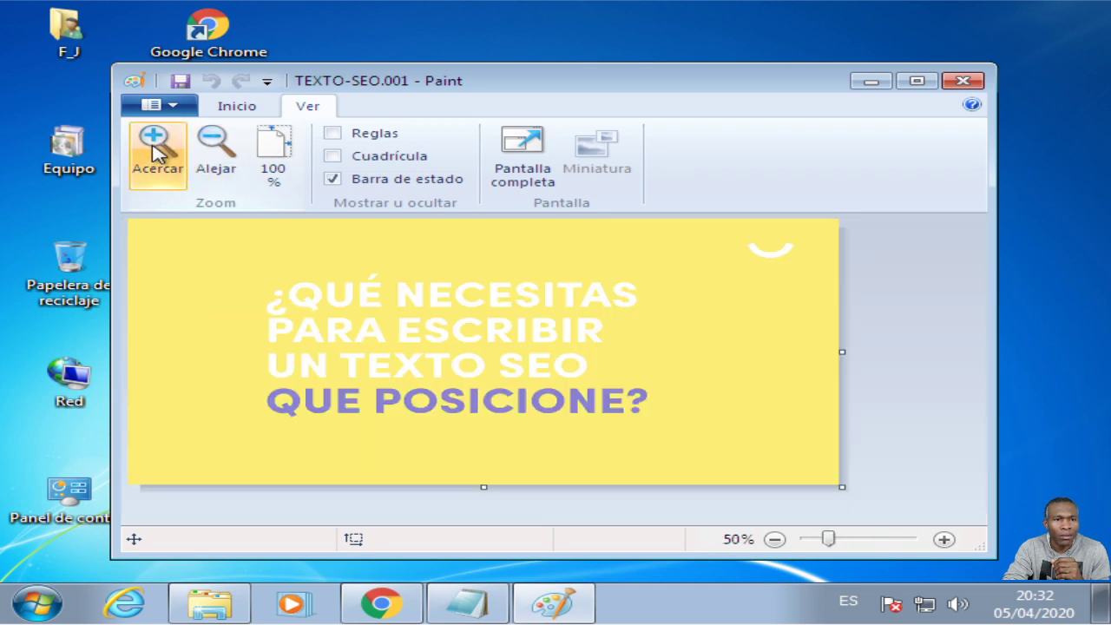
click(150, 155)
click(214, 150)
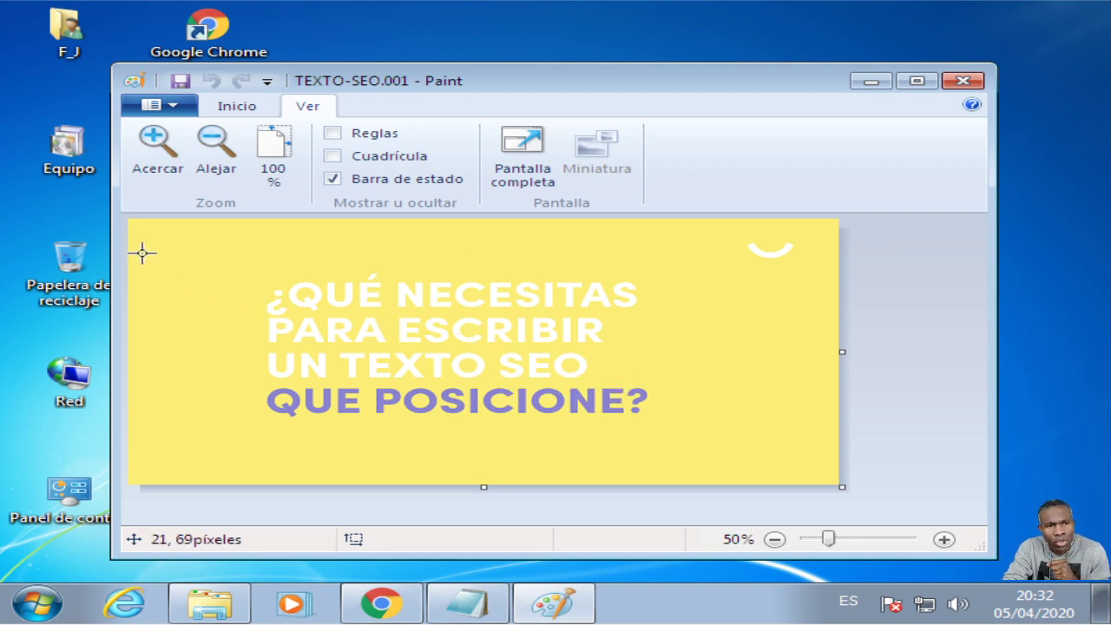
Copy a plain yellow area of about 123 × 179 pixels beside the text, and paste it into the image
drag(153, 244, 239, 337)
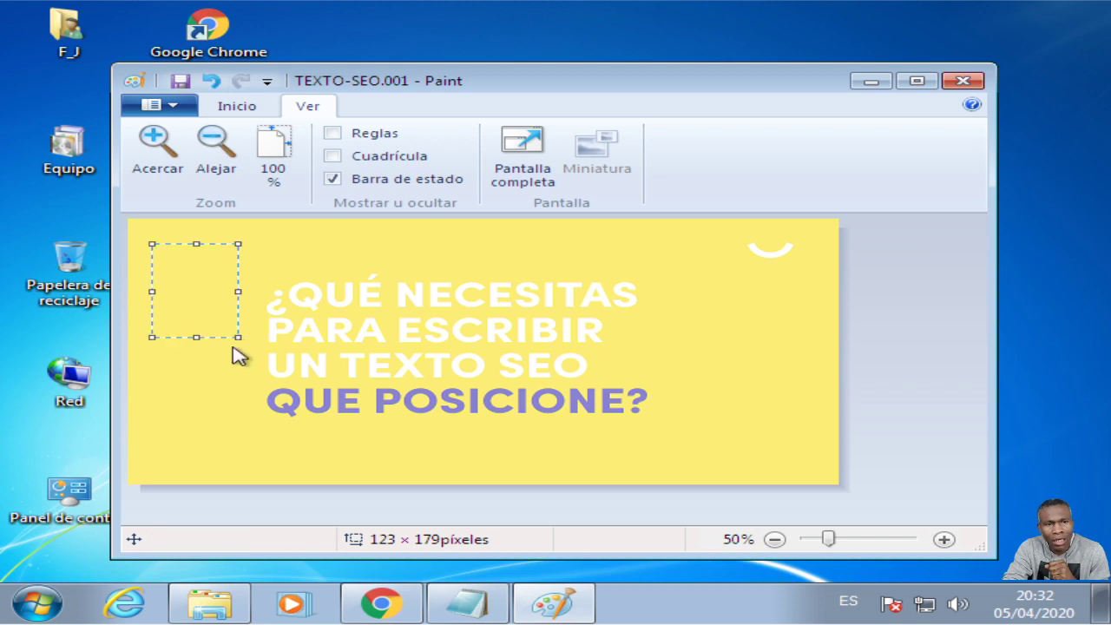
right_click(189, 295)
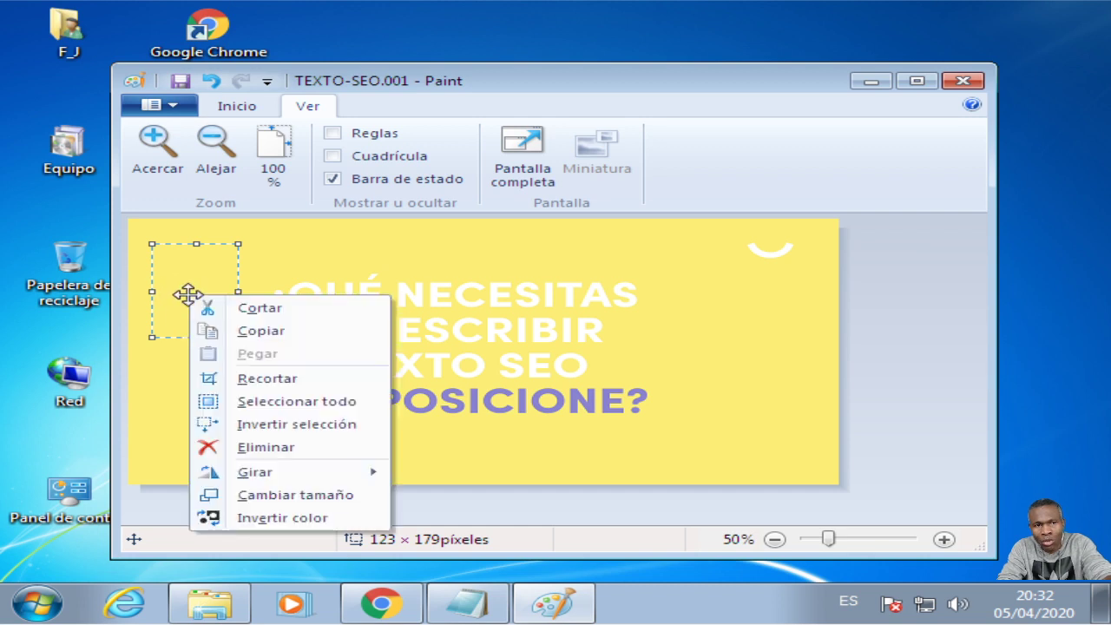
click(263, 331)
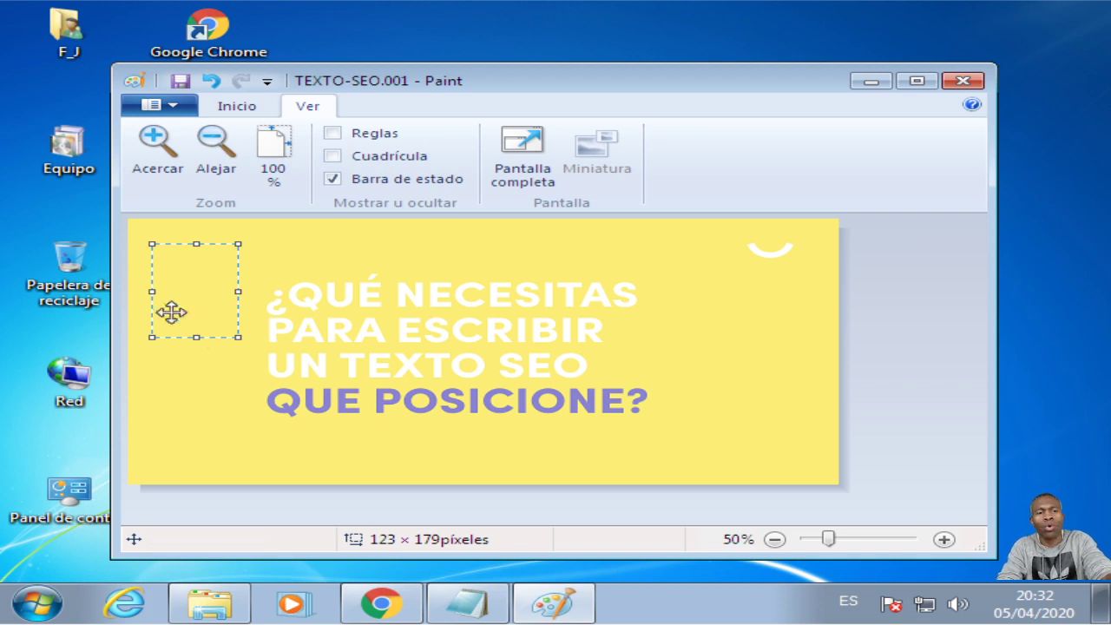
drag(291, 265, 277, 277)
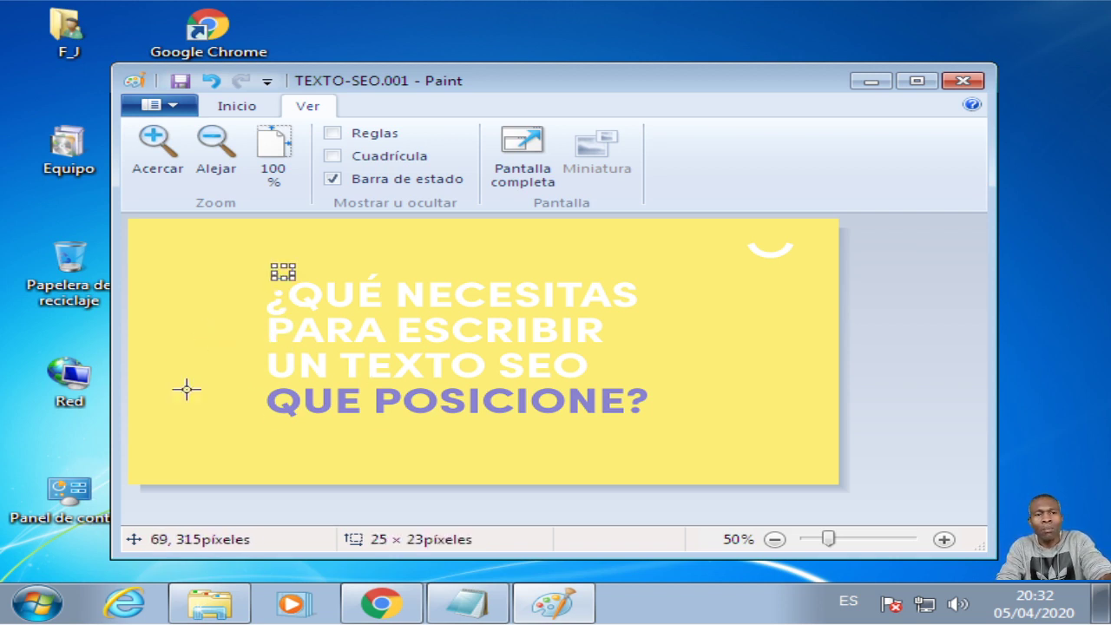
right_click(199, 272)
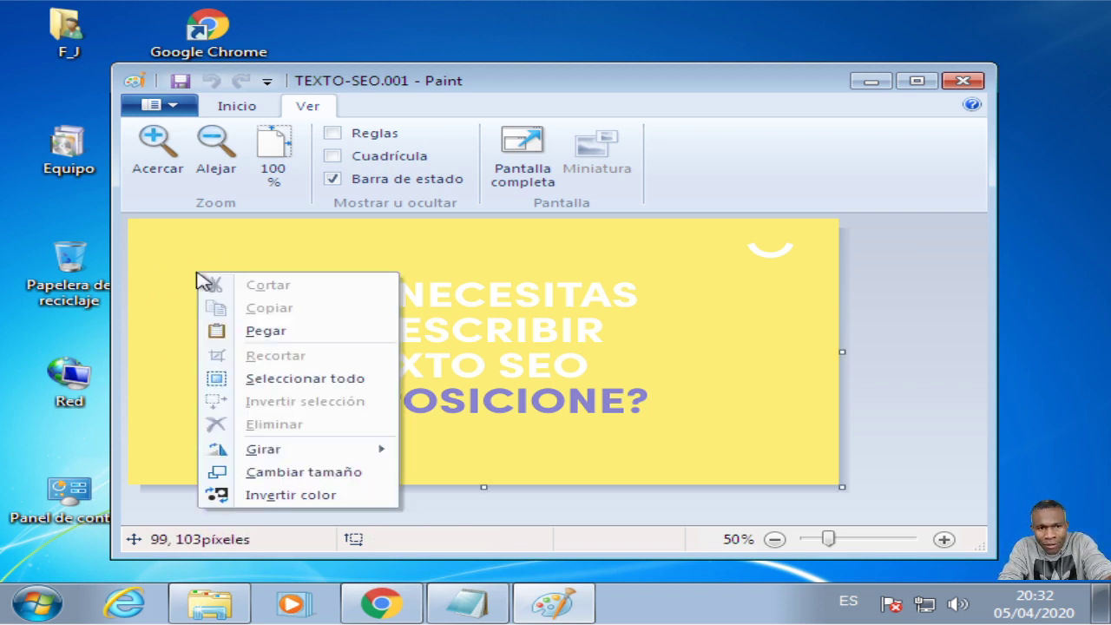
click(271, 331)
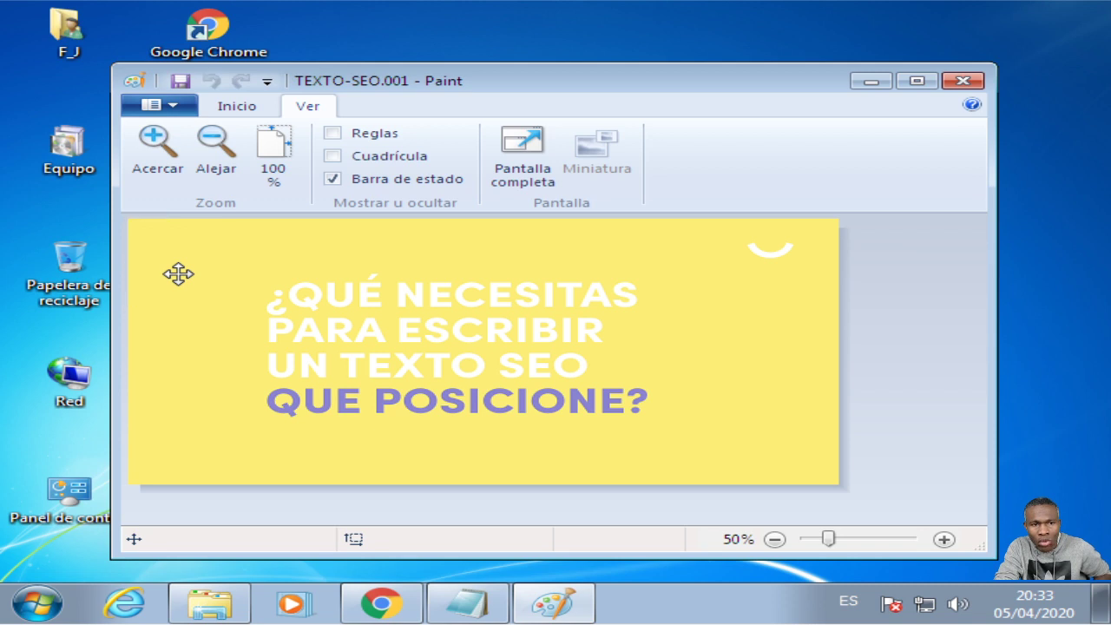
Move the pasted yellow patch over the text, stretch it to about 630 × 294 pixels to cover every line, and deselect it
drag(177, 273, 299, 331)
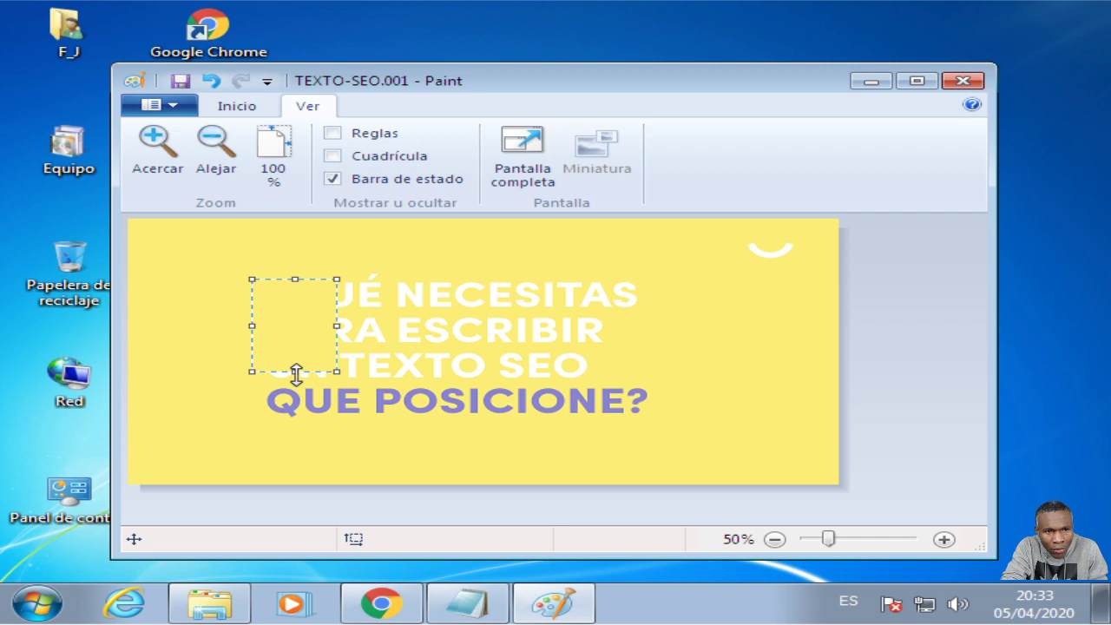
drag(296, 375, 296, 431)
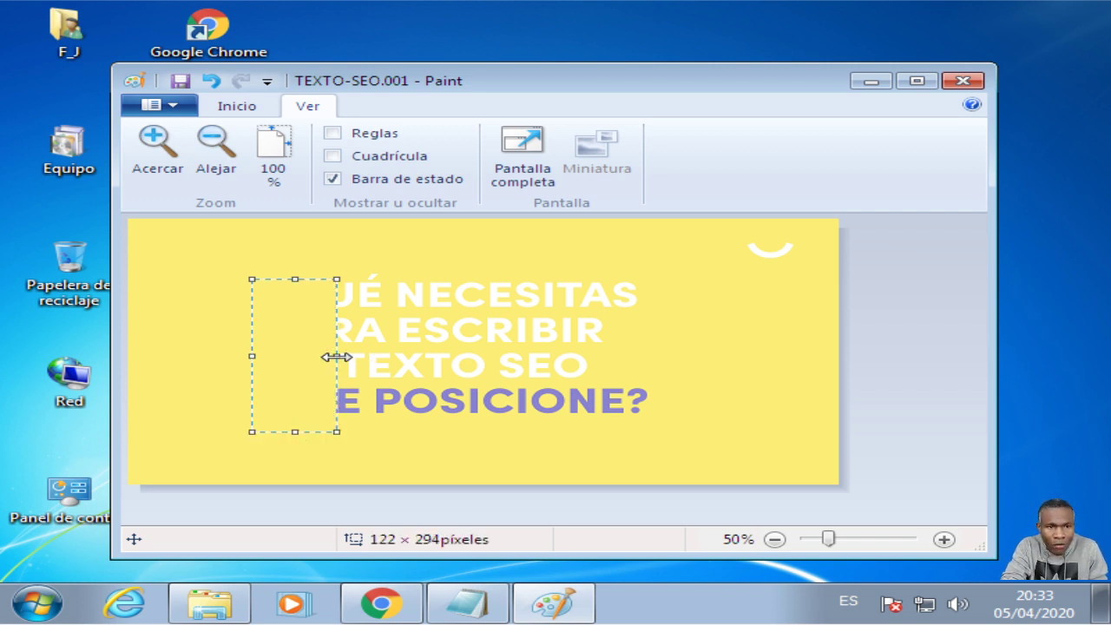
drag(337, 357, 690, 382)
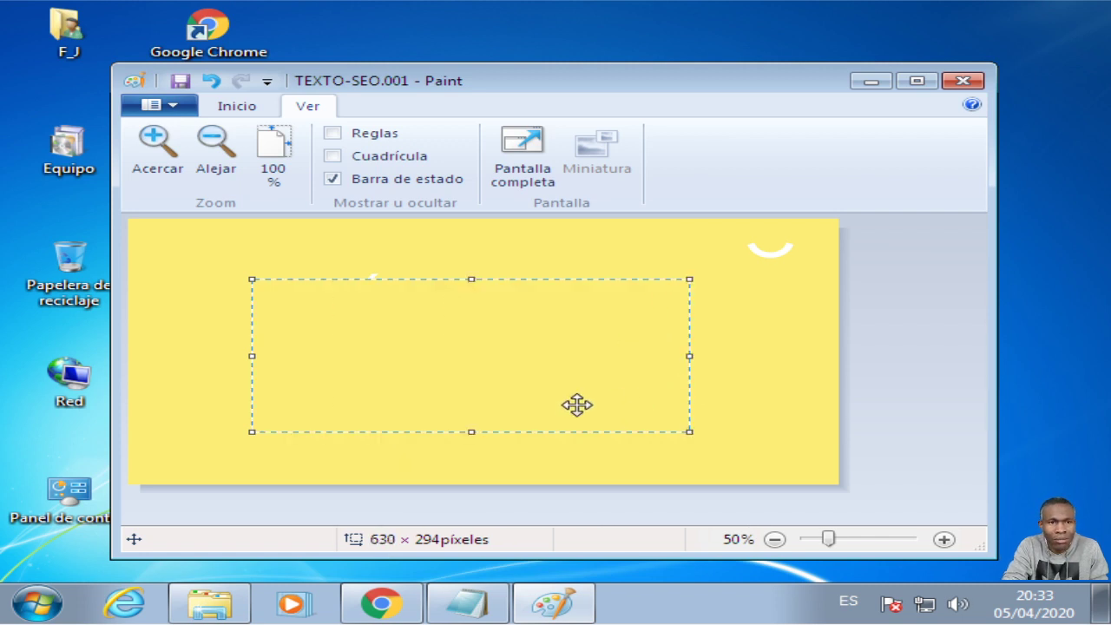
key(Escape)
key(ctrl+z)
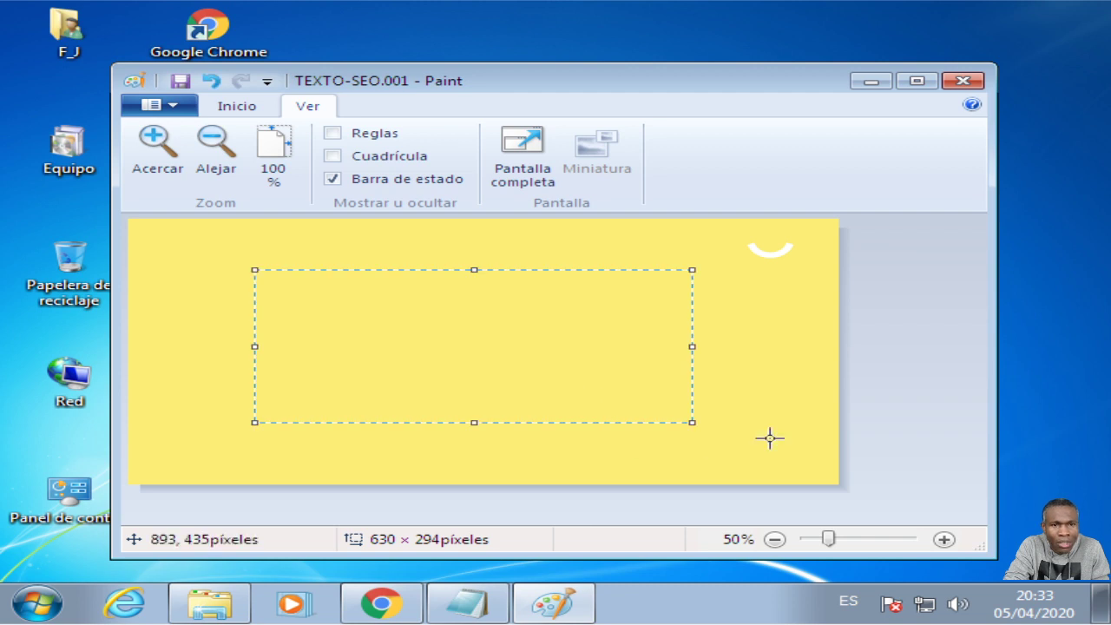
click(782, 412)
click(729, 411)
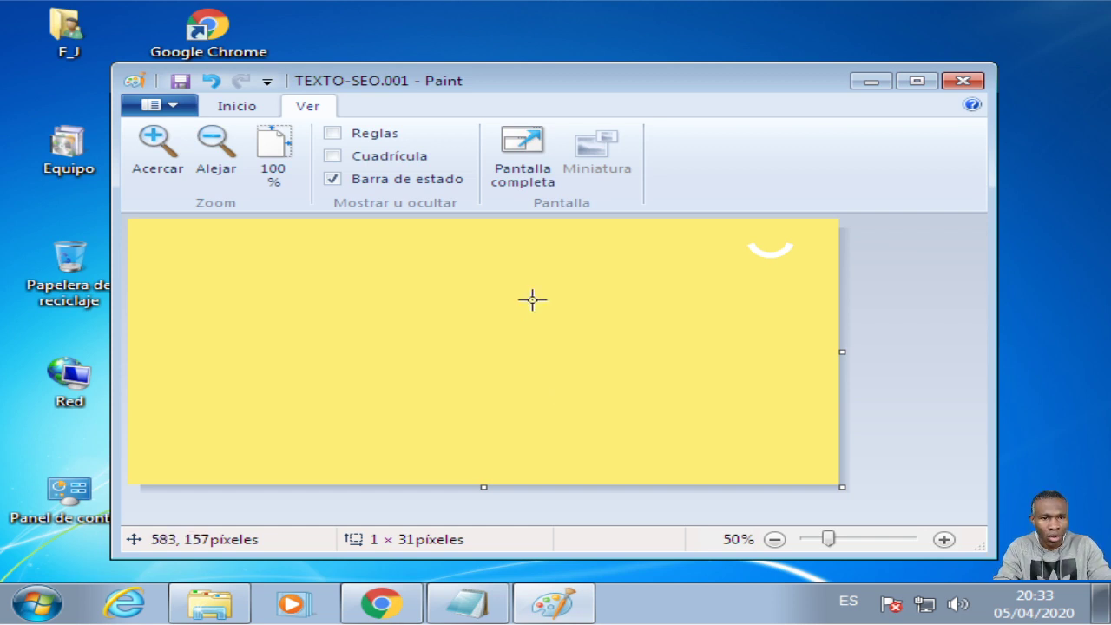
Copy and paste a plain yellow area of about 141 × 155 pixels, and move it over the white curved mark to hide it
drag(531, 299, 631, 381)
right_click(573, 325)
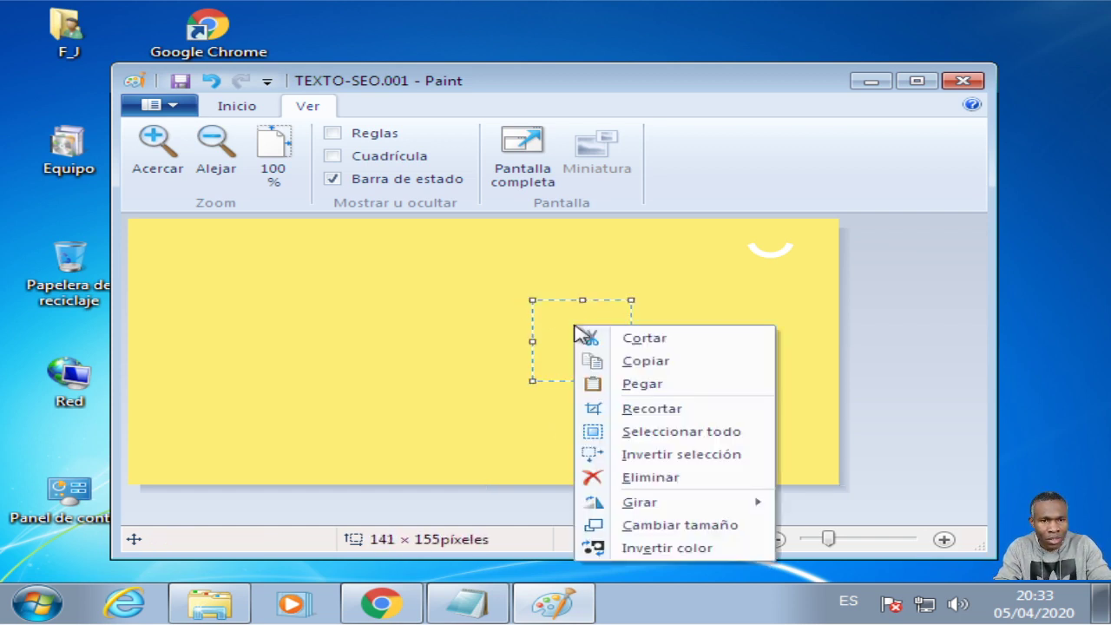
click(585, 361)
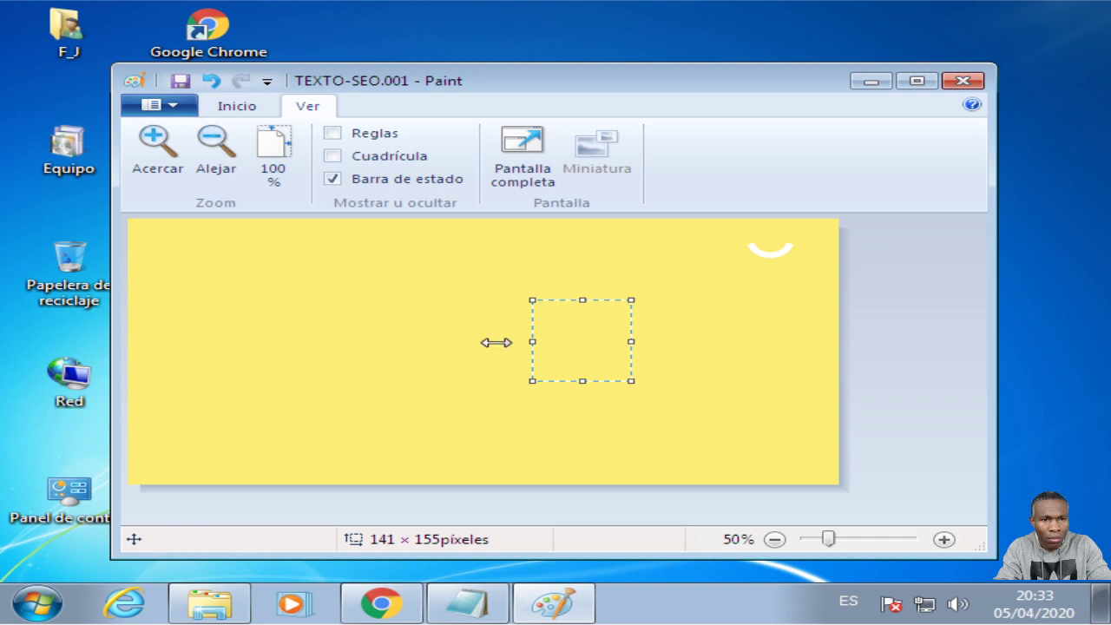
right_click(580, 339)
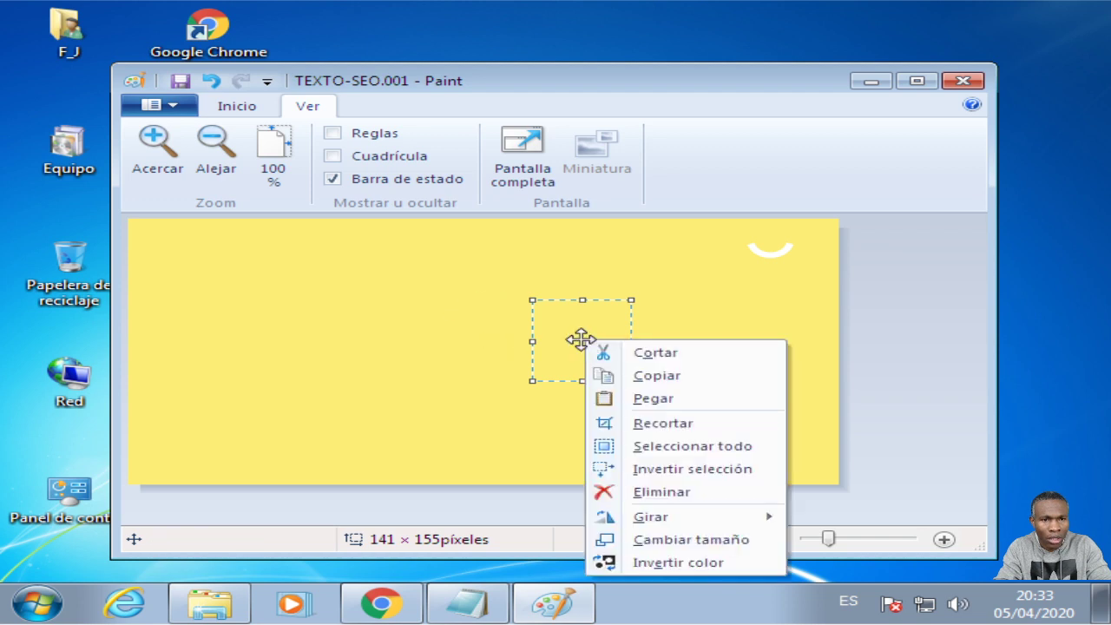
click(640, 398)
drag(210, 276, 789, 282)
click(626, 358)
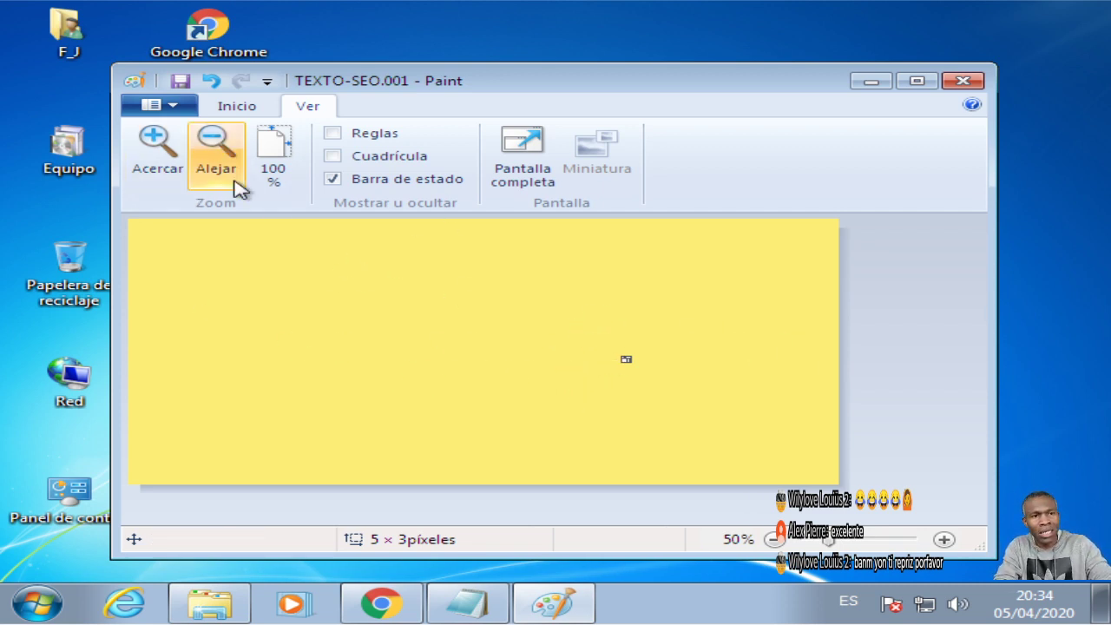
Save the edited image, save a PNG copy of it named imaje in Escritorio, and close Paint
click(180, 83)
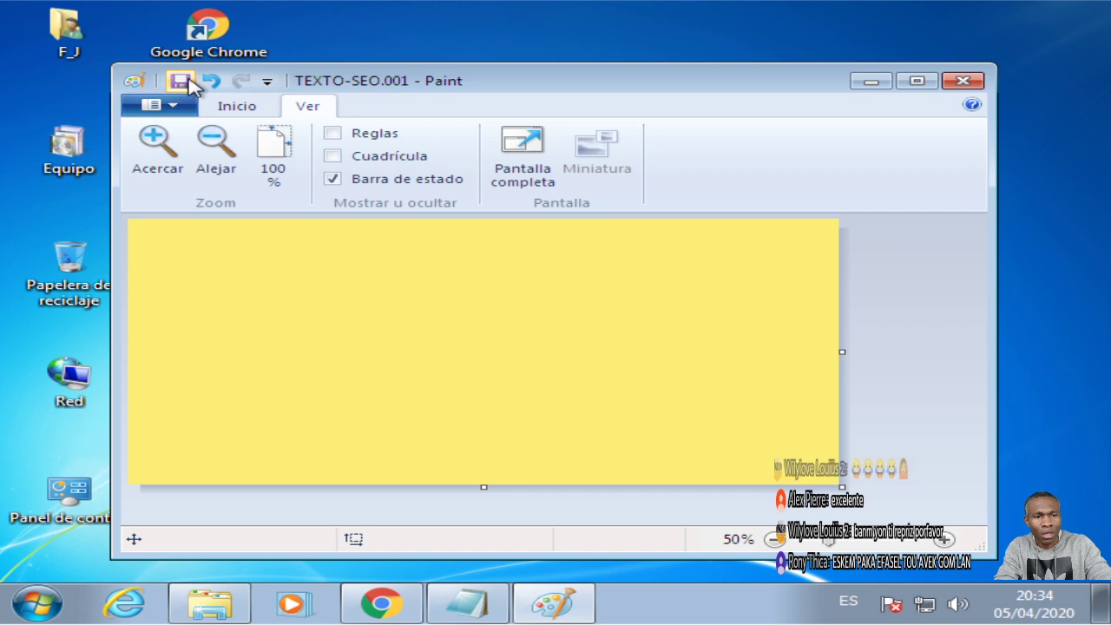
click(174, 108)
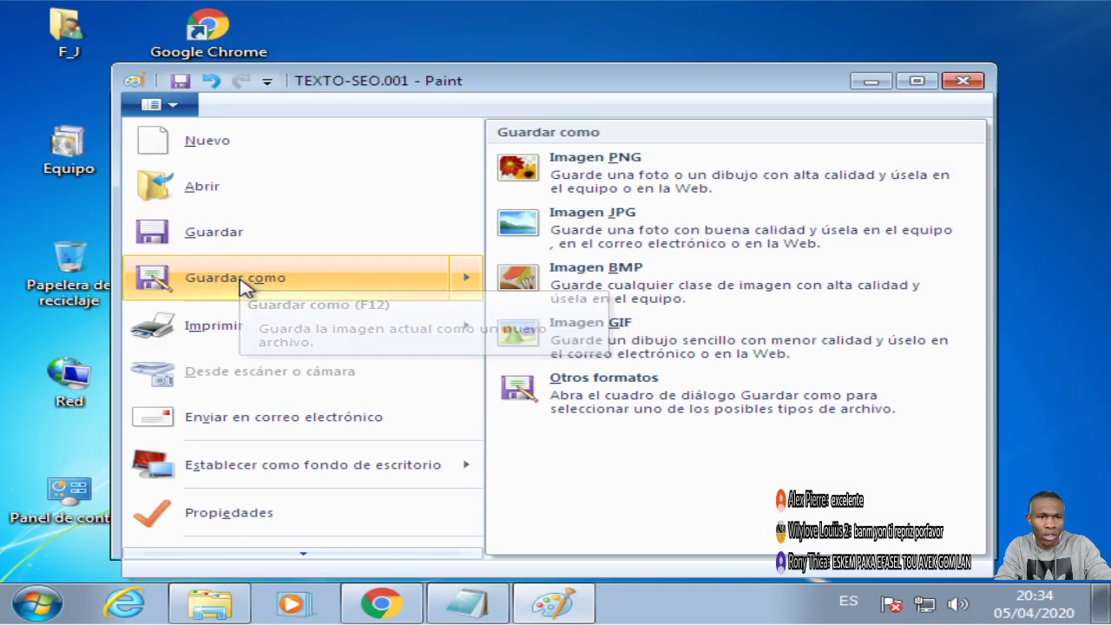
click(246, 280)
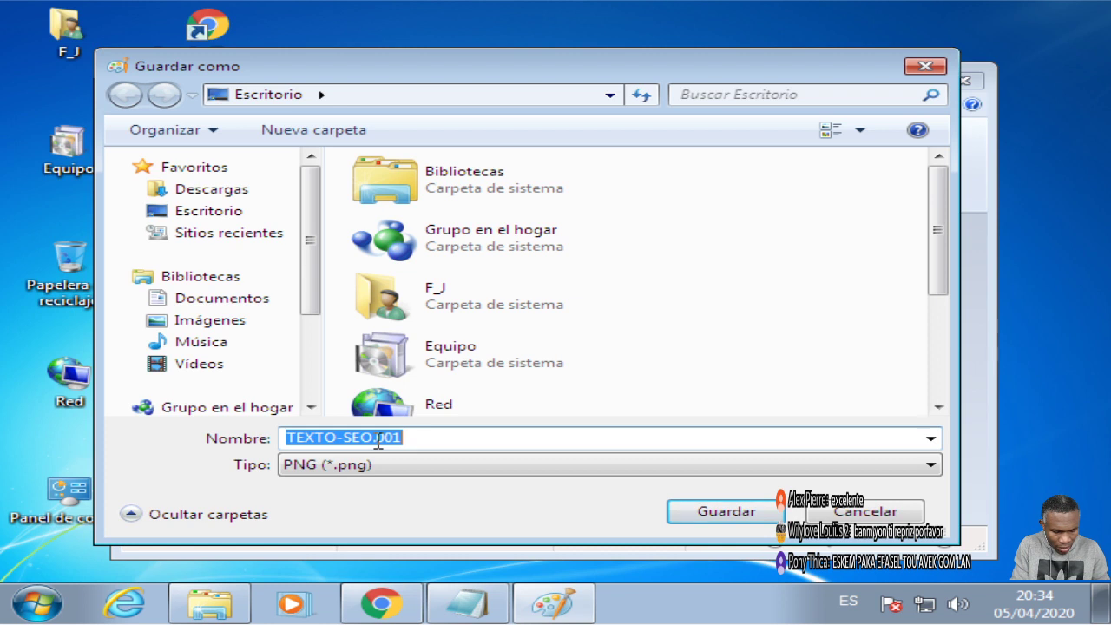
key(BackSpace)
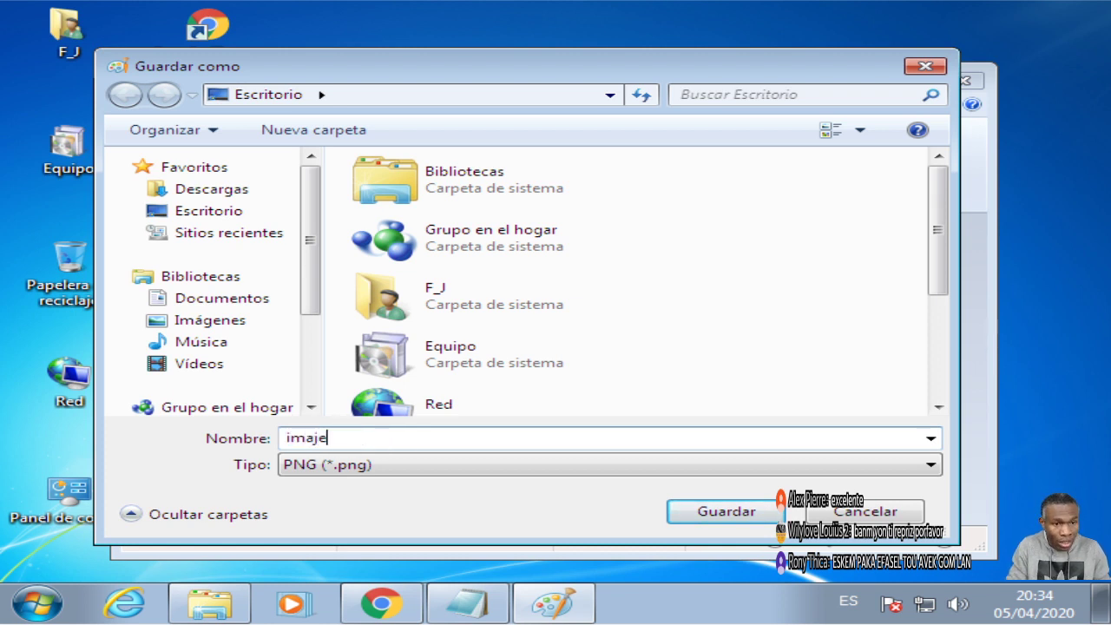
click(224, 211)
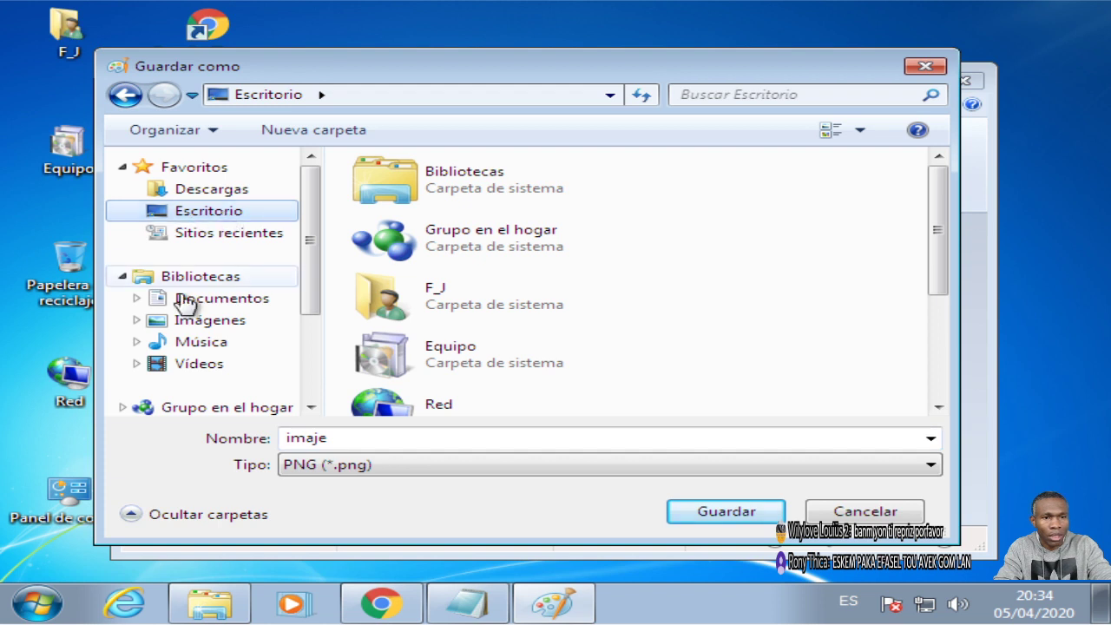
click(757, 516)
click(964, 80)
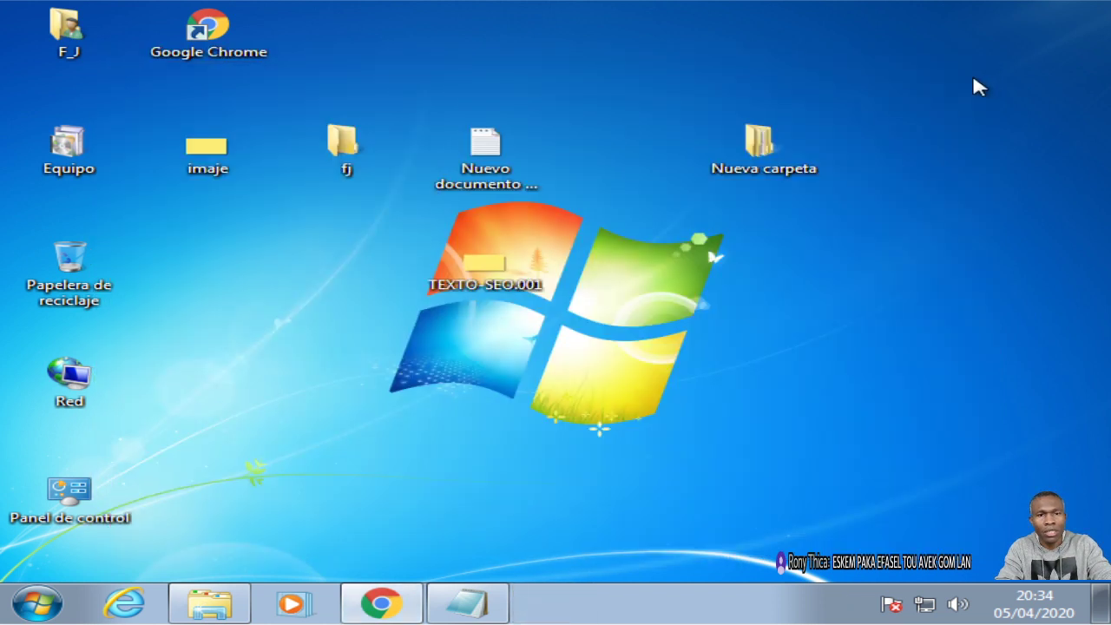
Move the TEXTO-SEO.001 and imaje files into the same row on the desktop, with a gap between them
drag(485, 285, 347, 282)
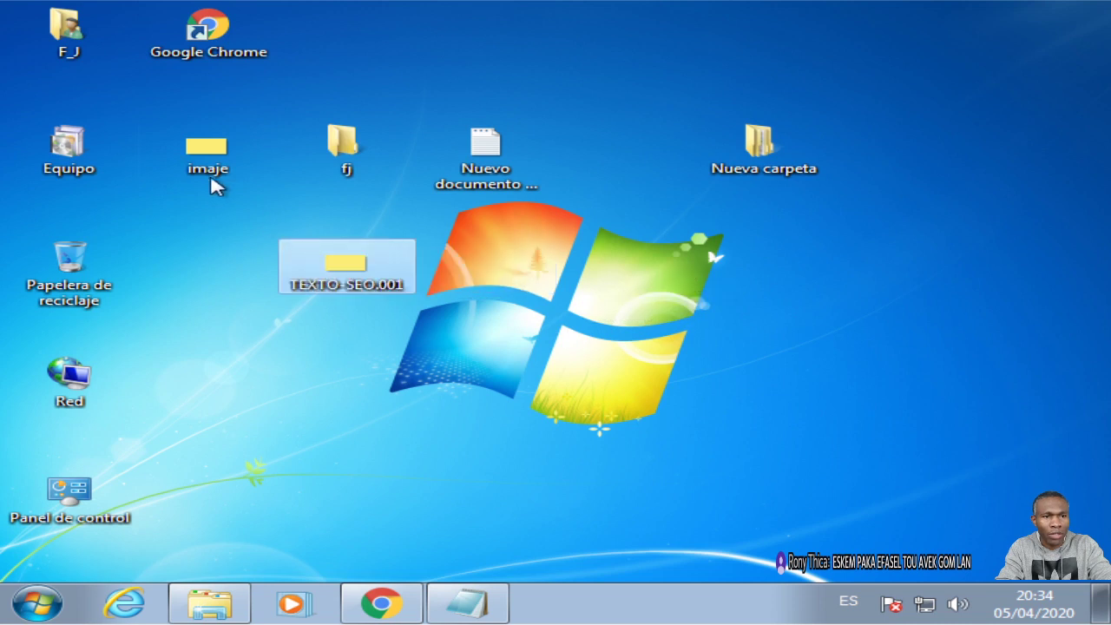
drag(213, 173, 563, 334)
click(519, 333)
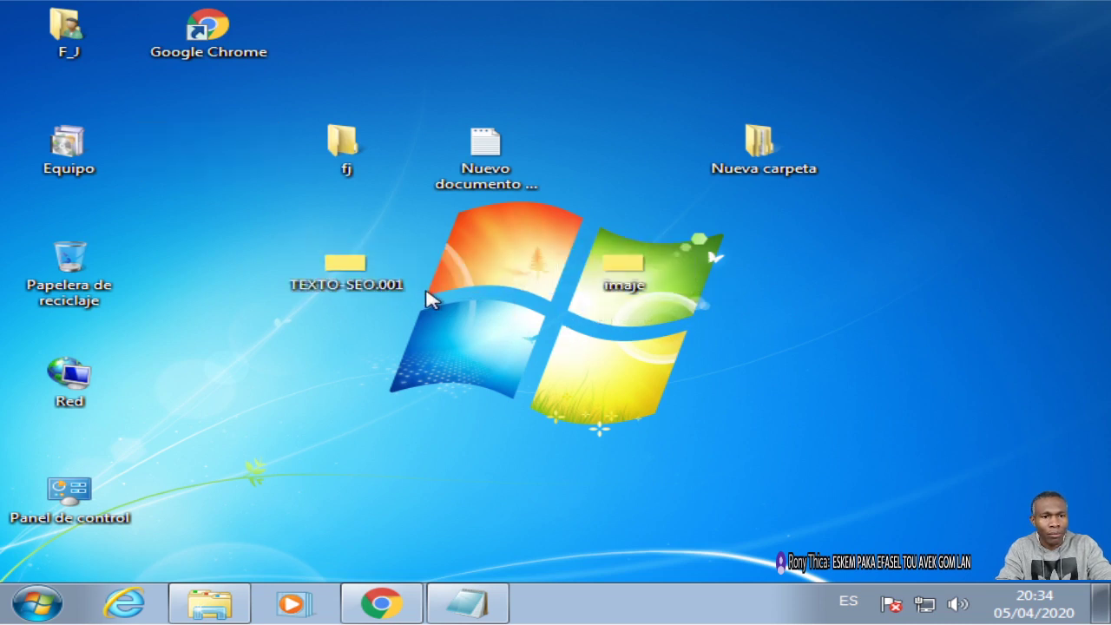
Open TEXTO-SEO.001 and imaje one after the other in Paint to compare them, closing each
click(384, 290)
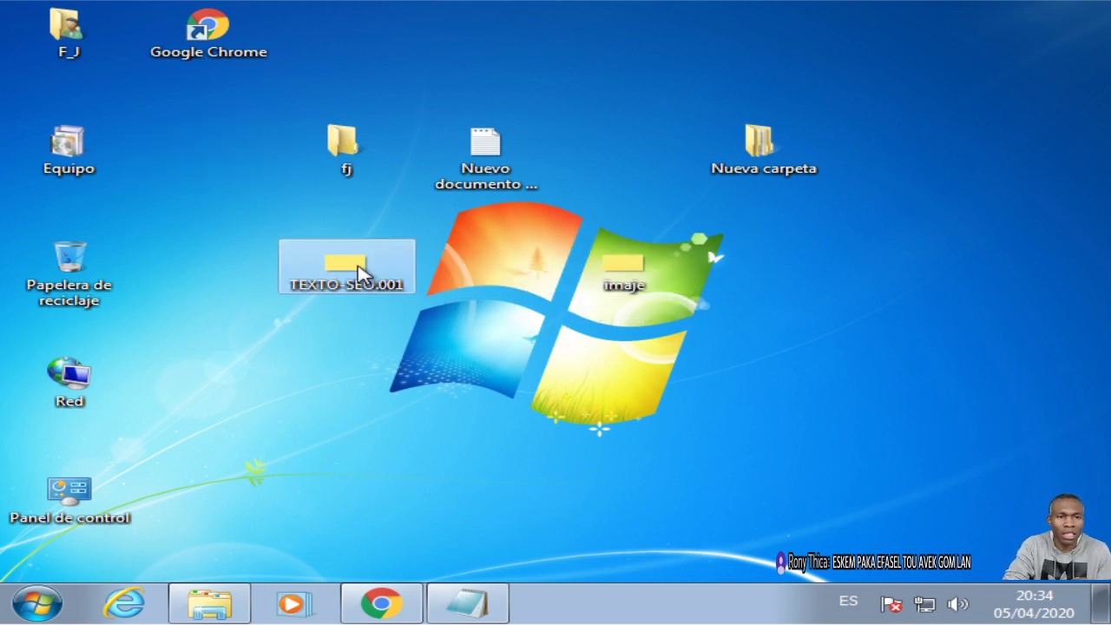
right_click(361, 271)
click(390, 211)
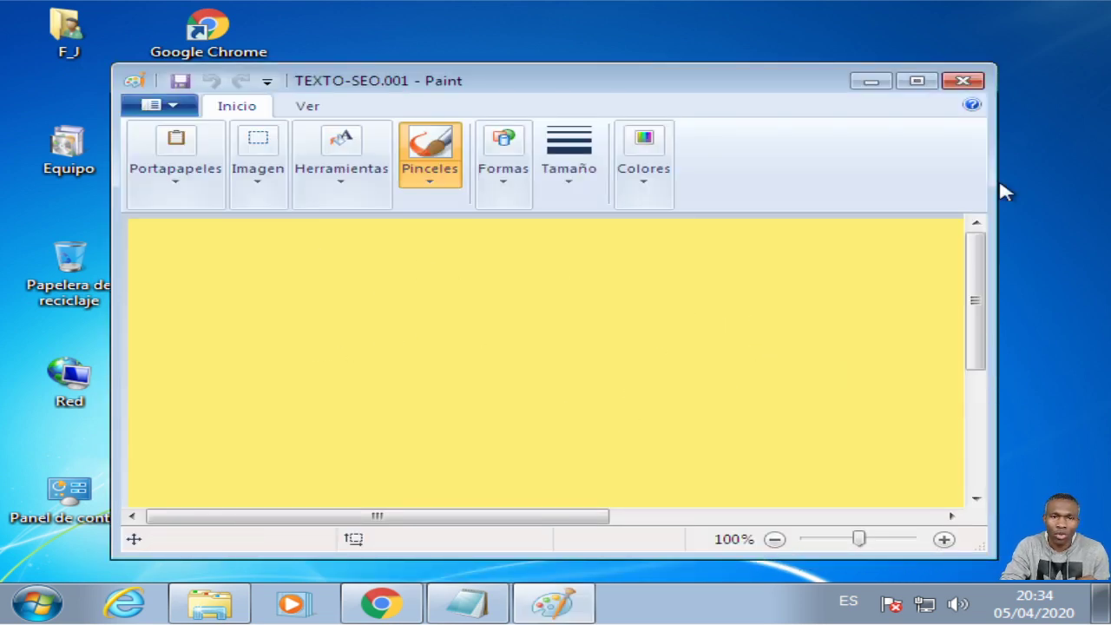
click(975, 86)
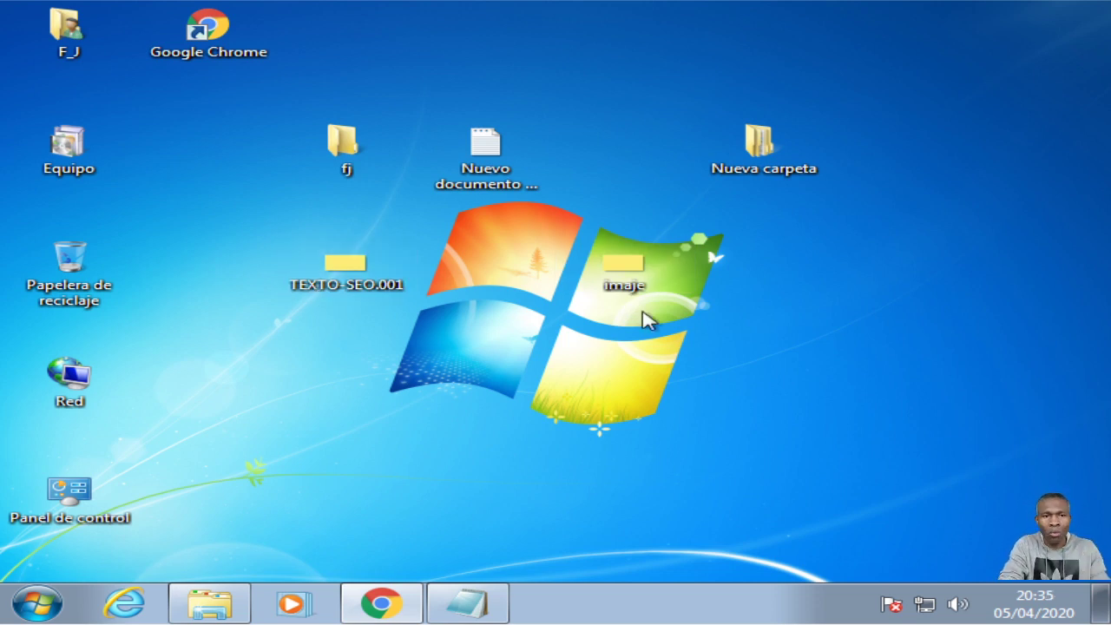
right_click(621, 284)
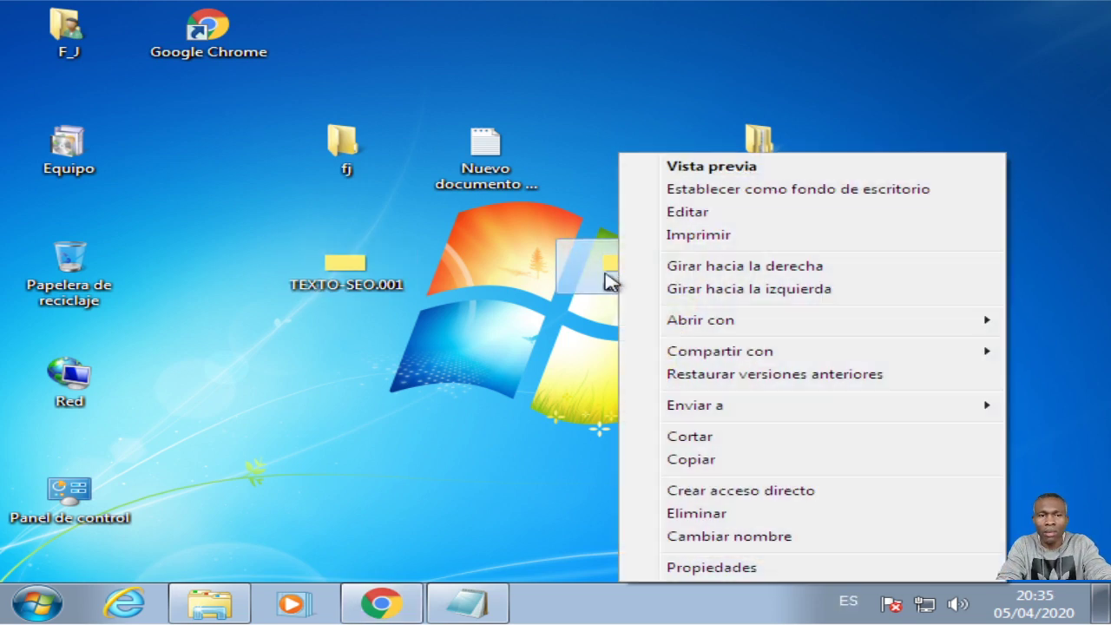
click(674, 215)
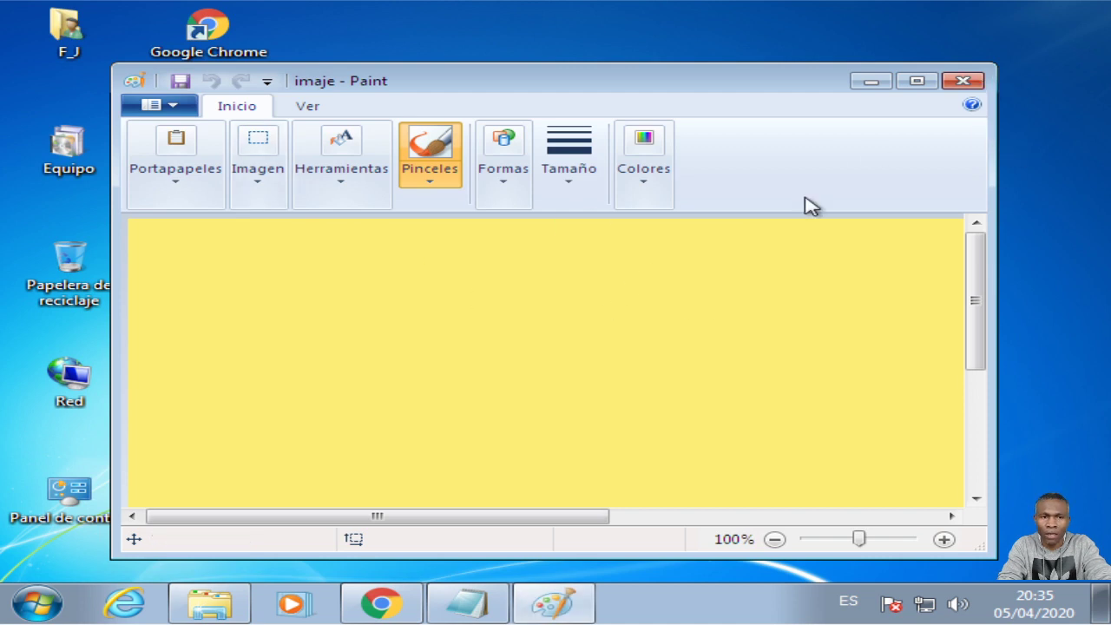
click(962, 82)
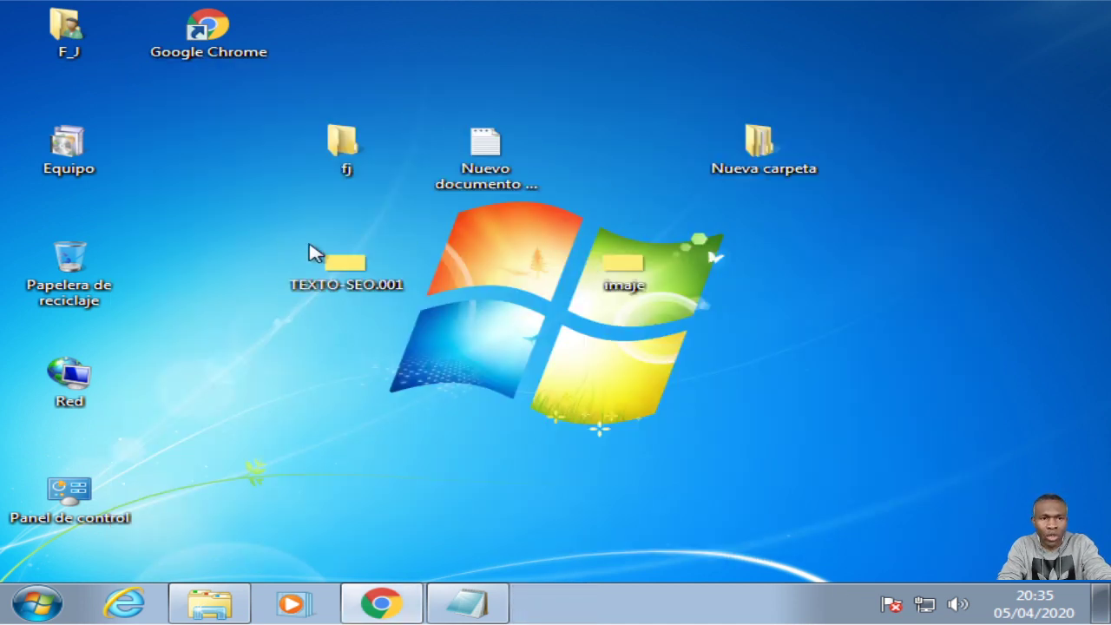
Move TEXTO-SEO.001 below imaje on the desktop, and send both image files to the Recycle Bin
mouse_move(810, 389)
mouse_down()
mouse_move(560, 328)
mouse_move(317, 248)
mouse_move(501, 444)
mouse_up()
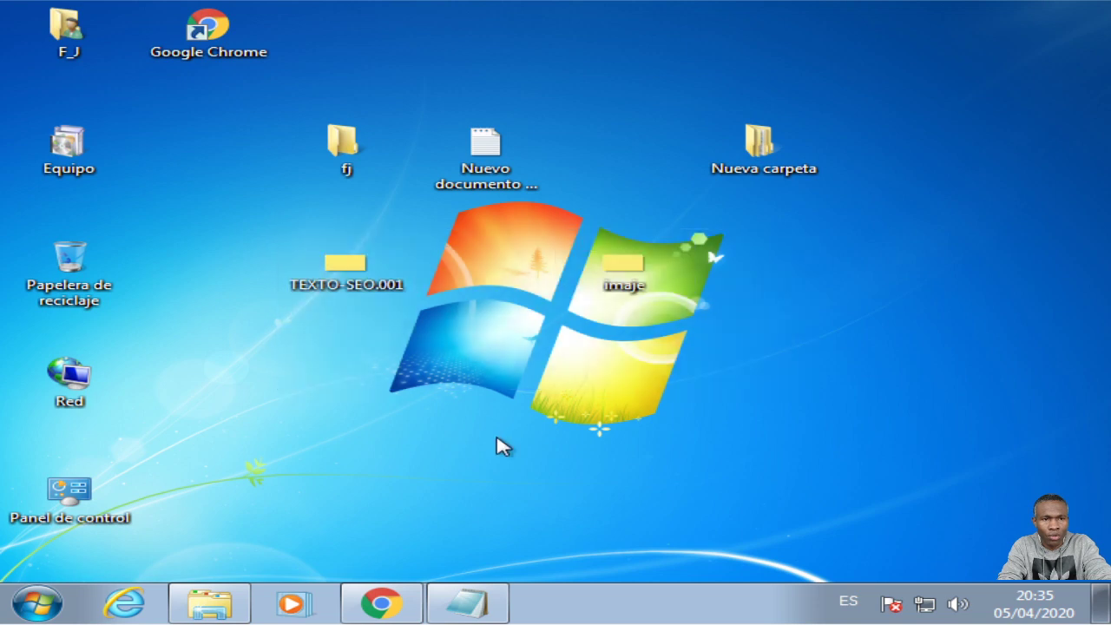
drag(352, 286, 628, 400)
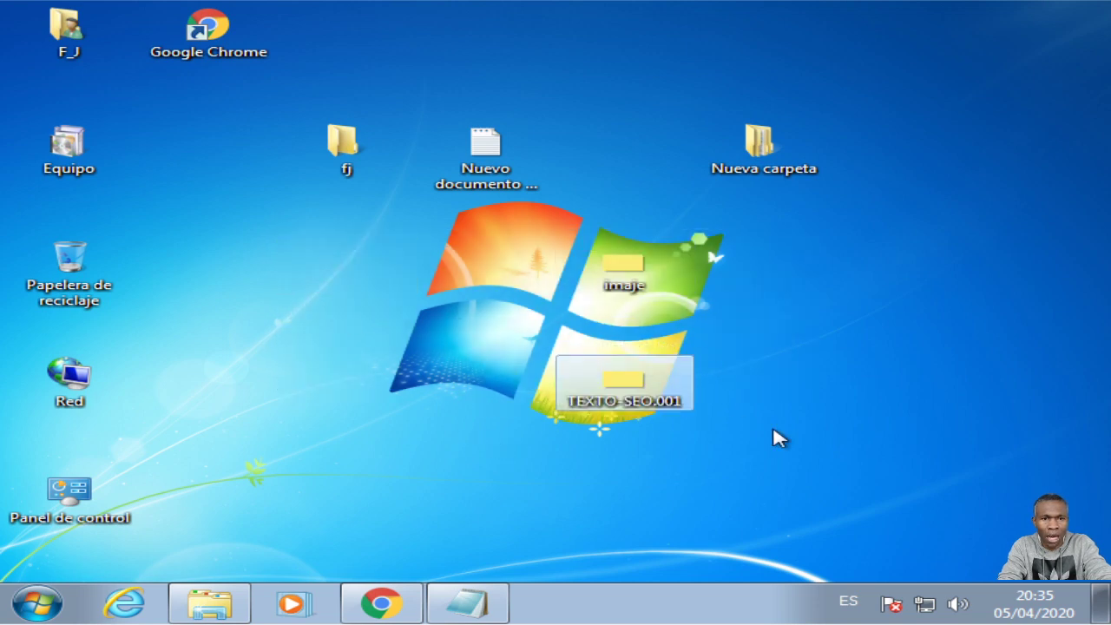
drag(498, 231, 773, 452)
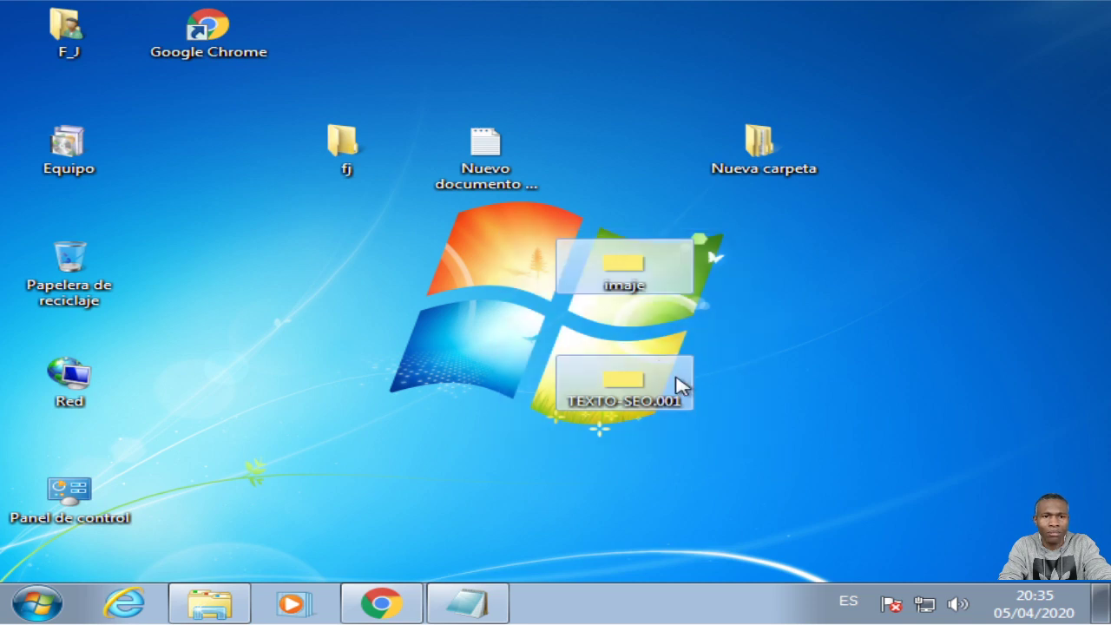
right_click(613, 274)
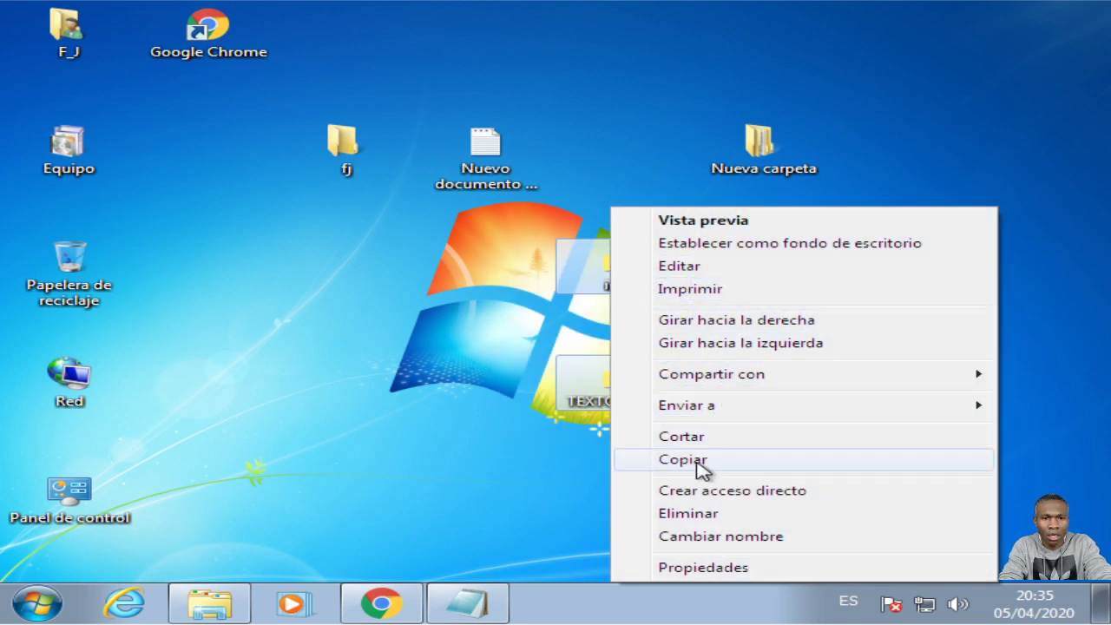
click(705, 517)
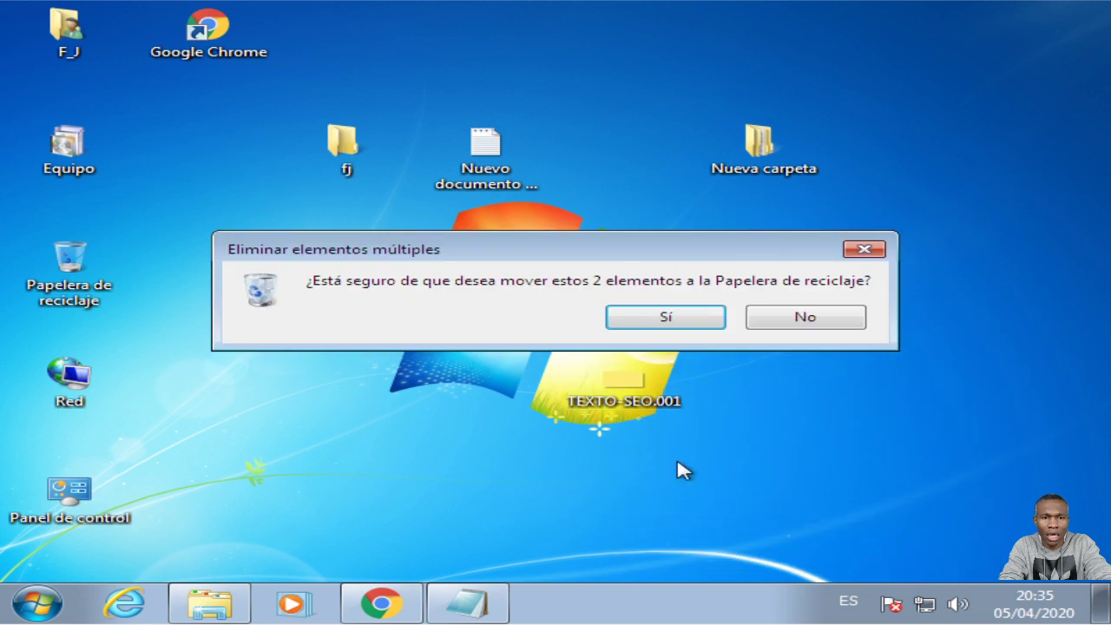
click(651, 319)
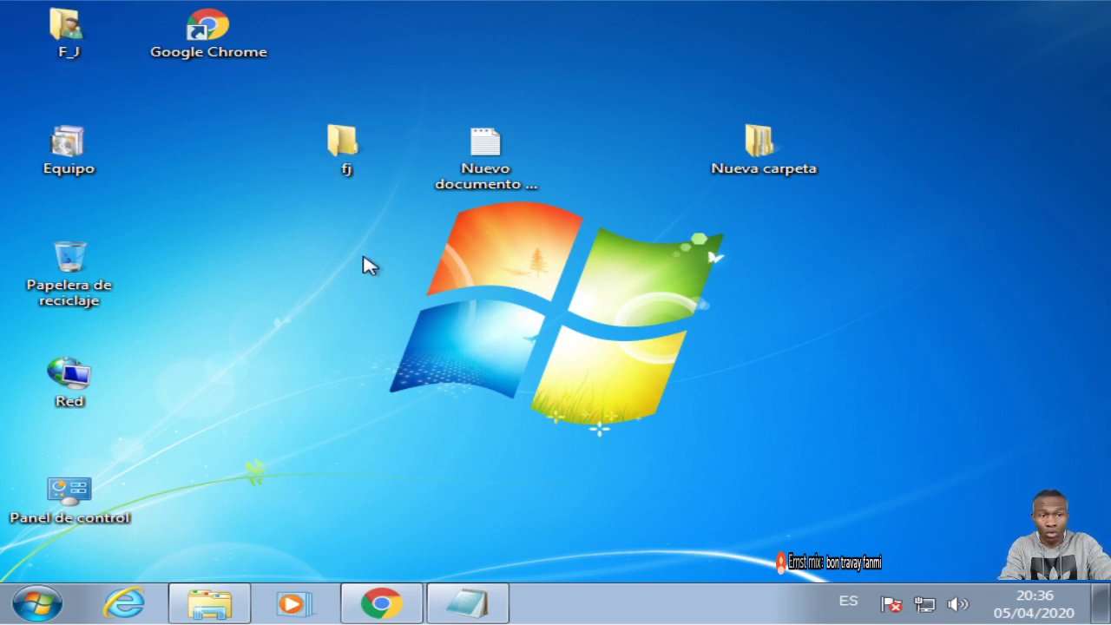
Switch to Chrome and save the yellow text image again to Escritorio as TEXTO-SEO.001
click(385, 610)
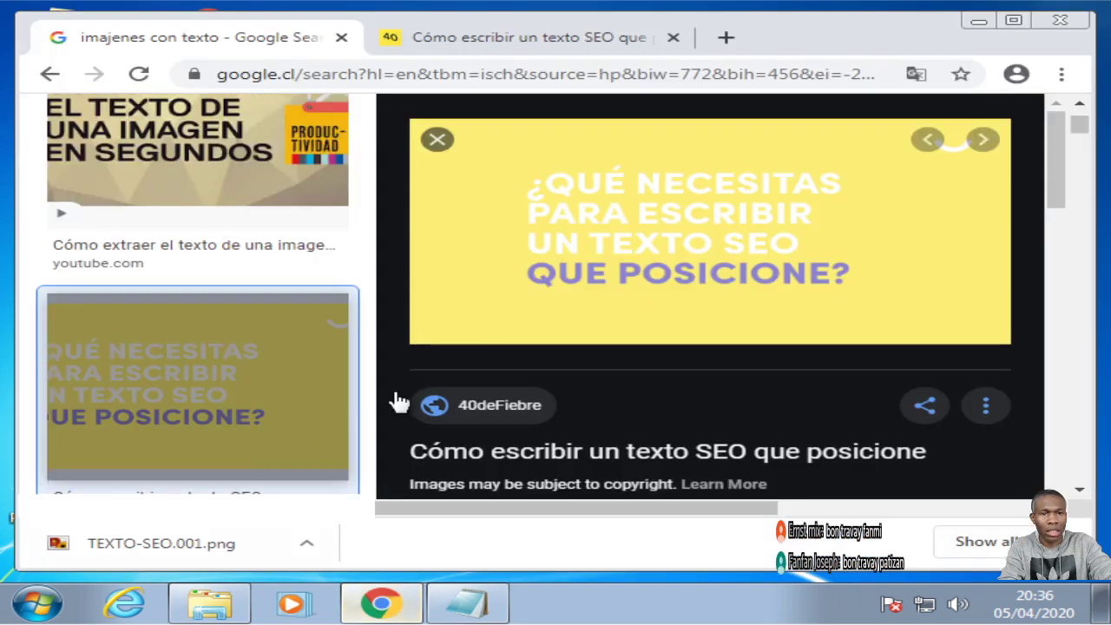
right_click(575, 240)
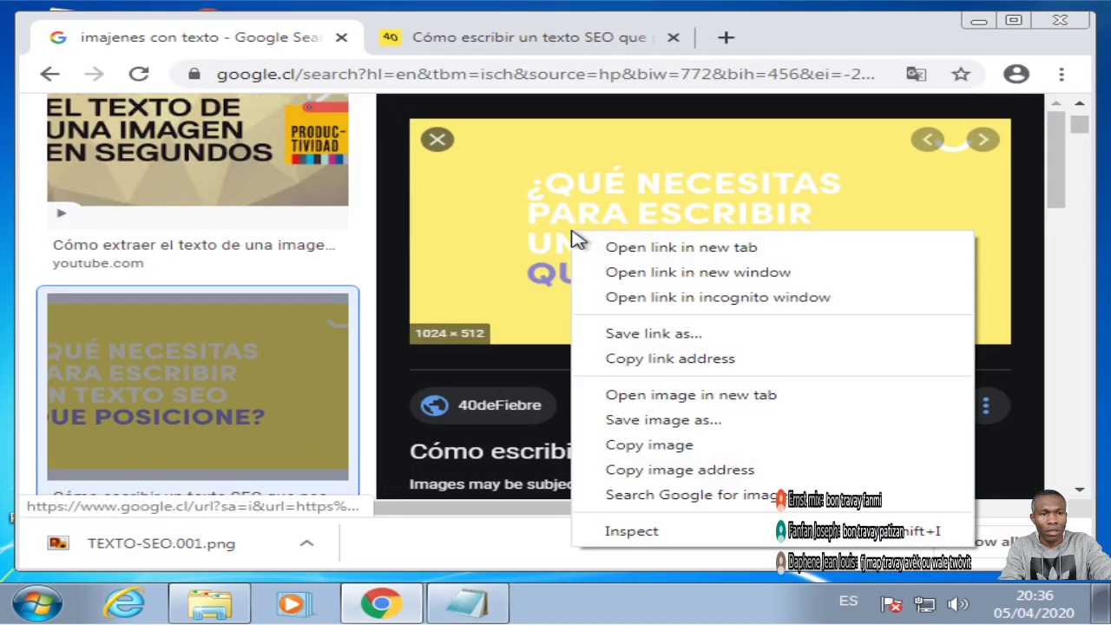
click(663, 422)
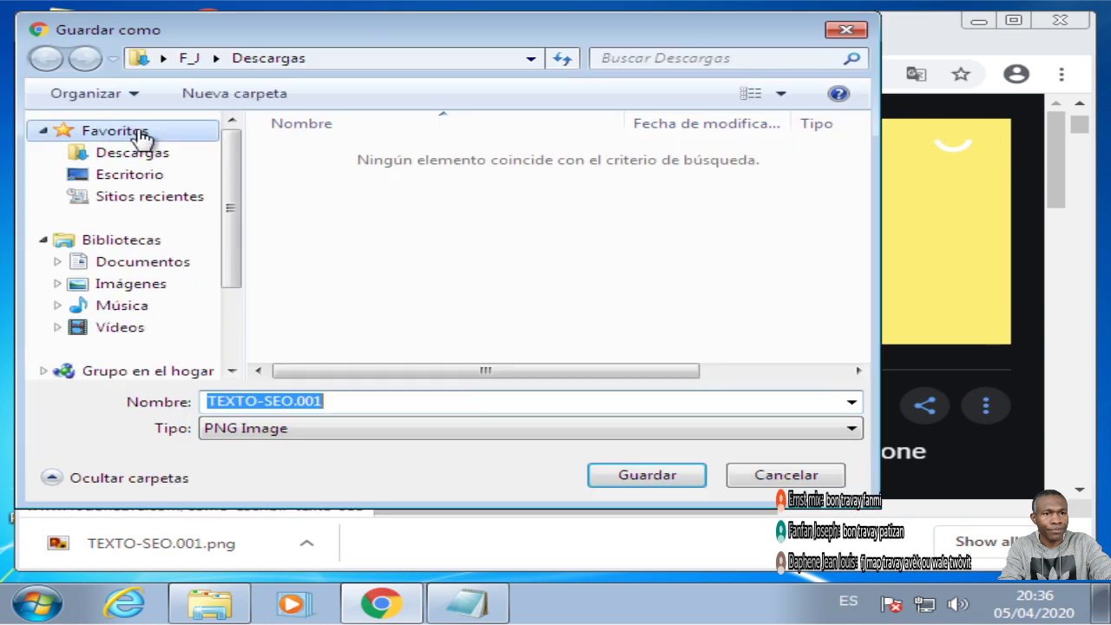
click(130, 175)
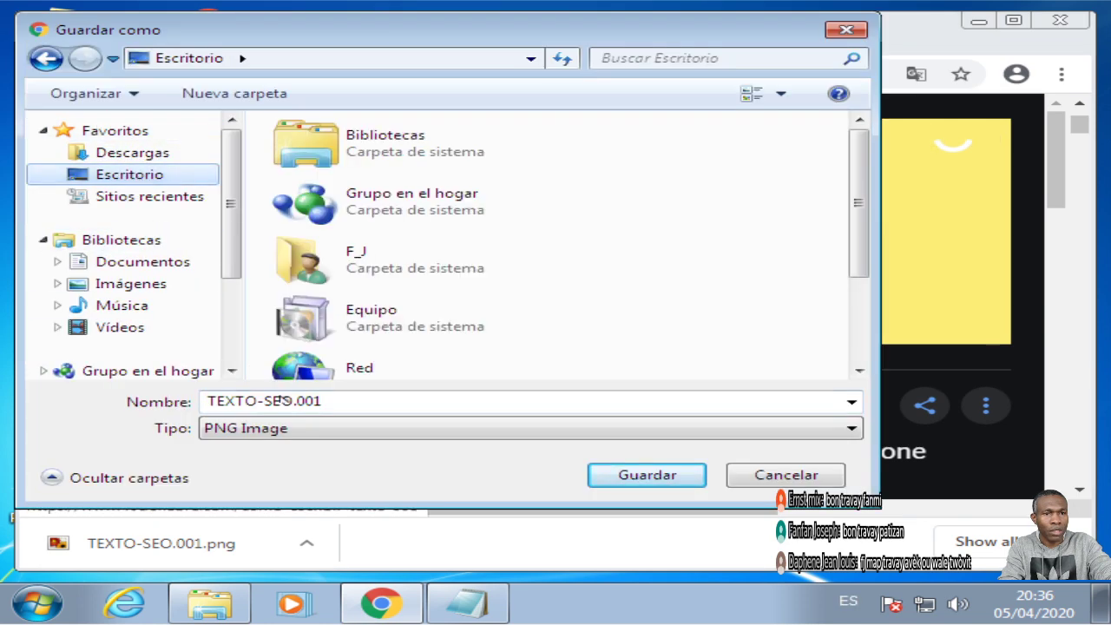
click(642, 476)
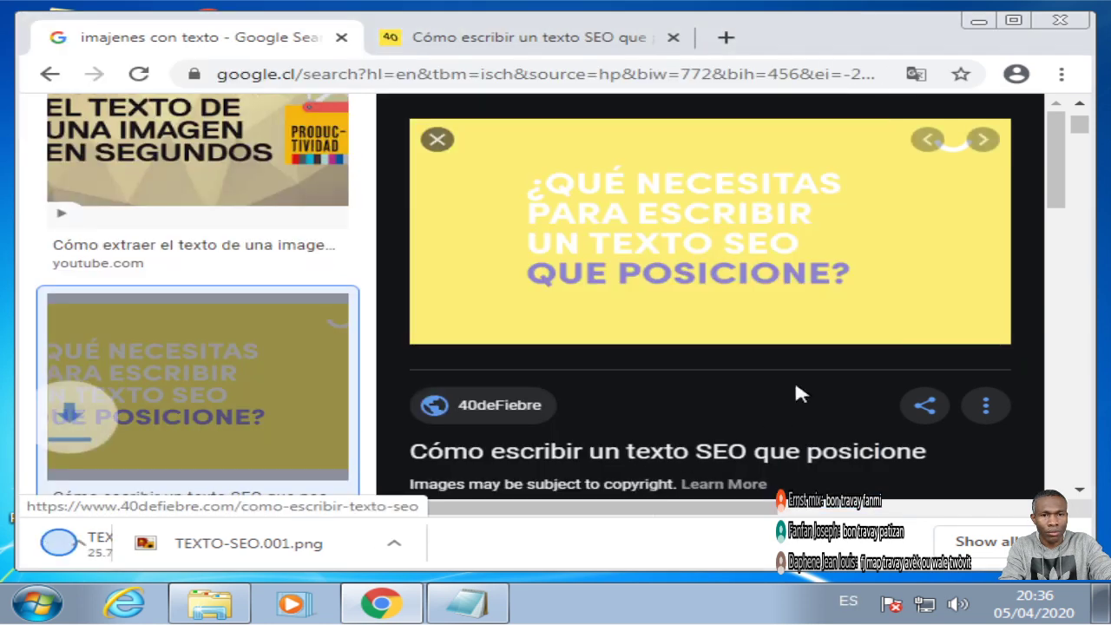
Minimize Chrome and open the downloaded TEXTO-SEO.001 image from the desktop for editing in Paint
click(977, 21)
right_click(230, 166)
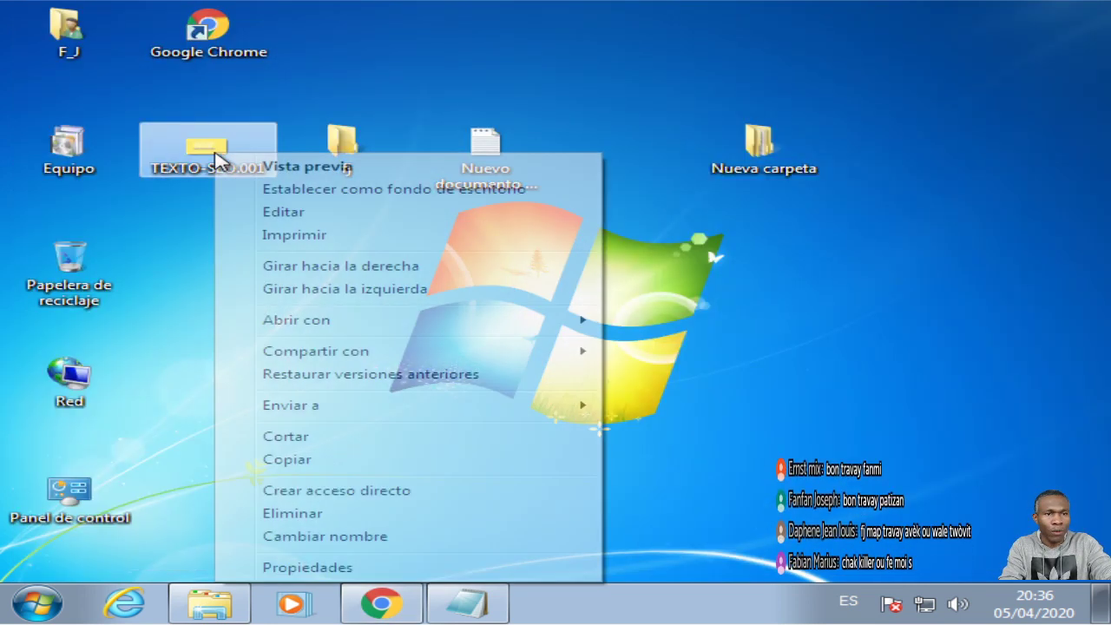
click(271, 212)
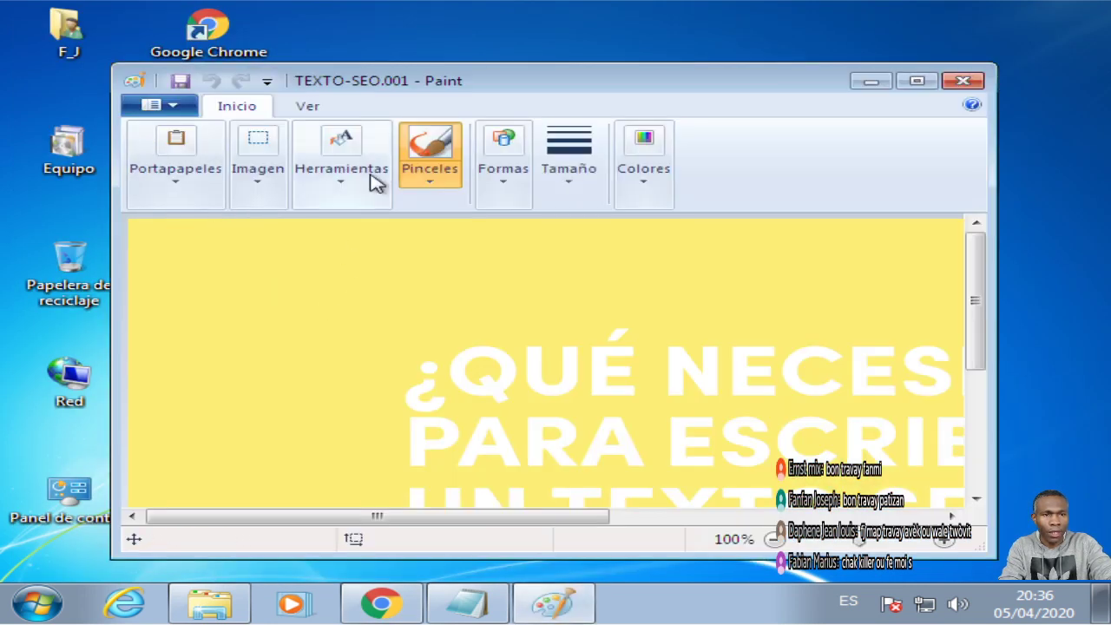
Rub over the word "¿QUÉ" in the first text line with the Eraser, and maximize the Paint window
click(434, 191)
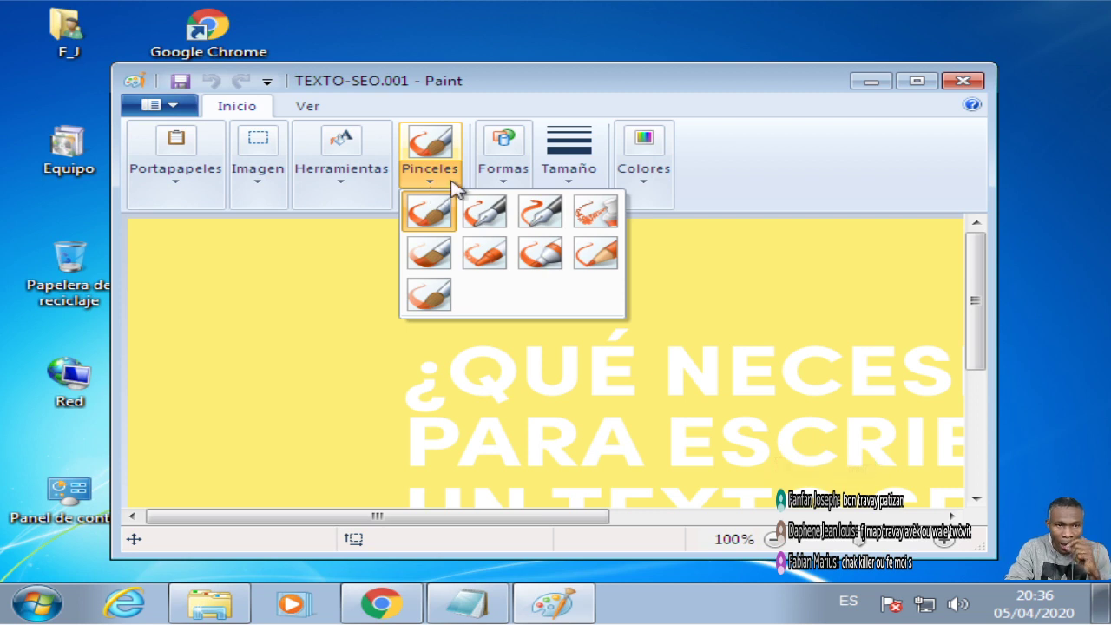
click(344, 192)
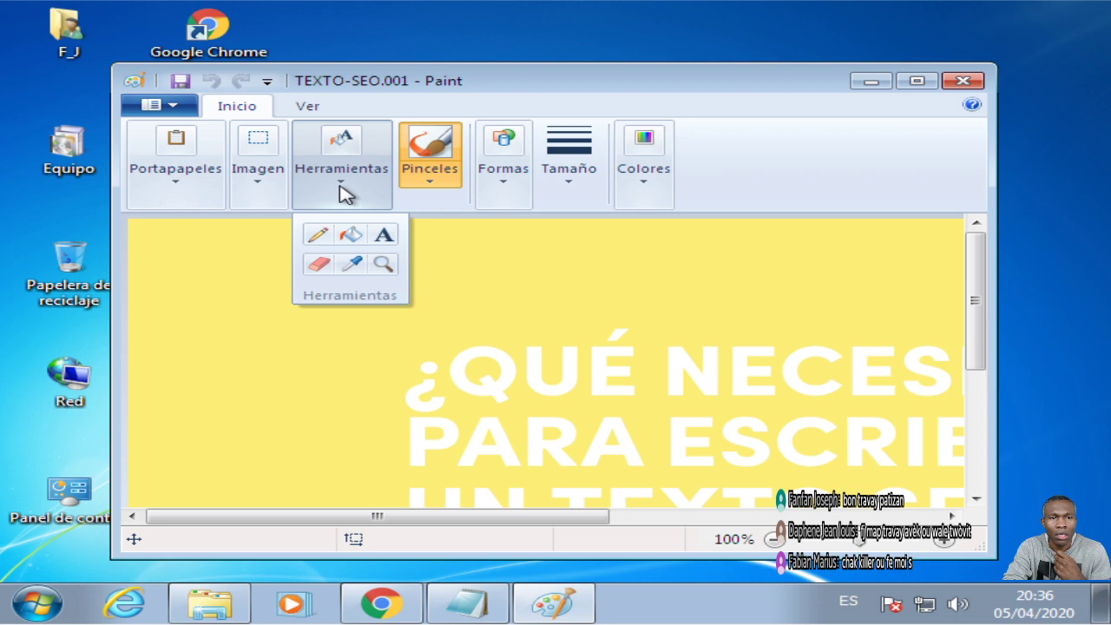
click(320, 264)
mouse_move(491, 367)
mouse_down()
mouse_move(452, 379)
mouse_move(419, 367)
mouse_move(459, 372)
mouse_move(379, 397)
mouse_move(459, 355)
mouse_move(404, 409)
mouse_move(609, 353)
mouse_up()
click(916, 81)
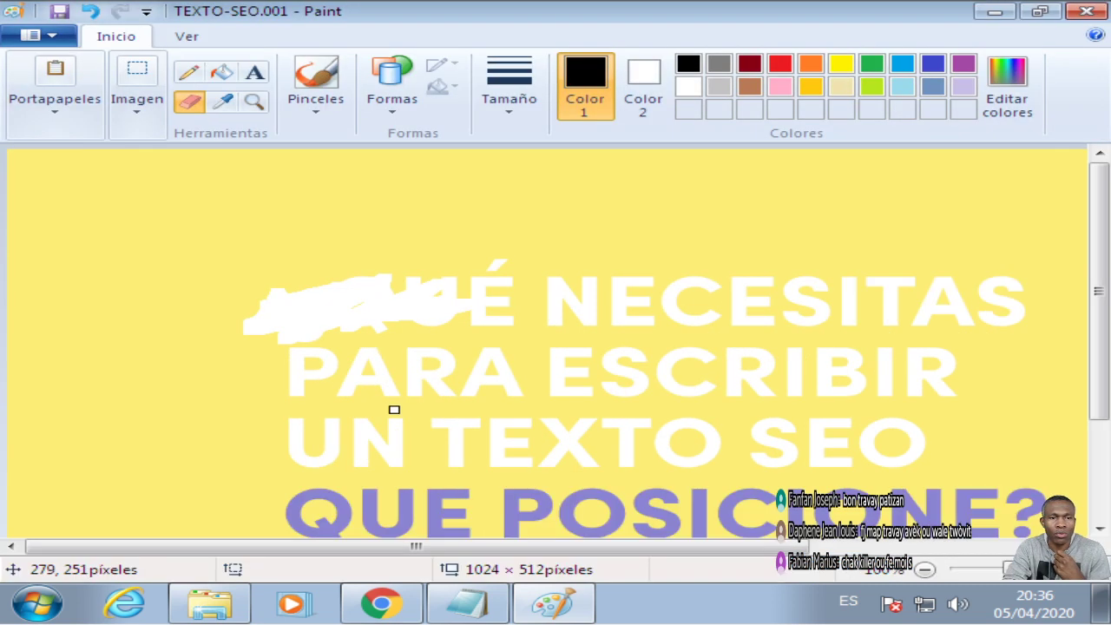
mouse_move(486, 292)
mouse_down()
mouse_move(458, 294)
mouse_move(440, 334)
mouse_move(478, 313)
mouse_move(372, 312)
mouse_move(474, 285)
mouse_move(477, 272)
mouse_move(367, 298)
mouse_move(448, 300)
mouse_up()
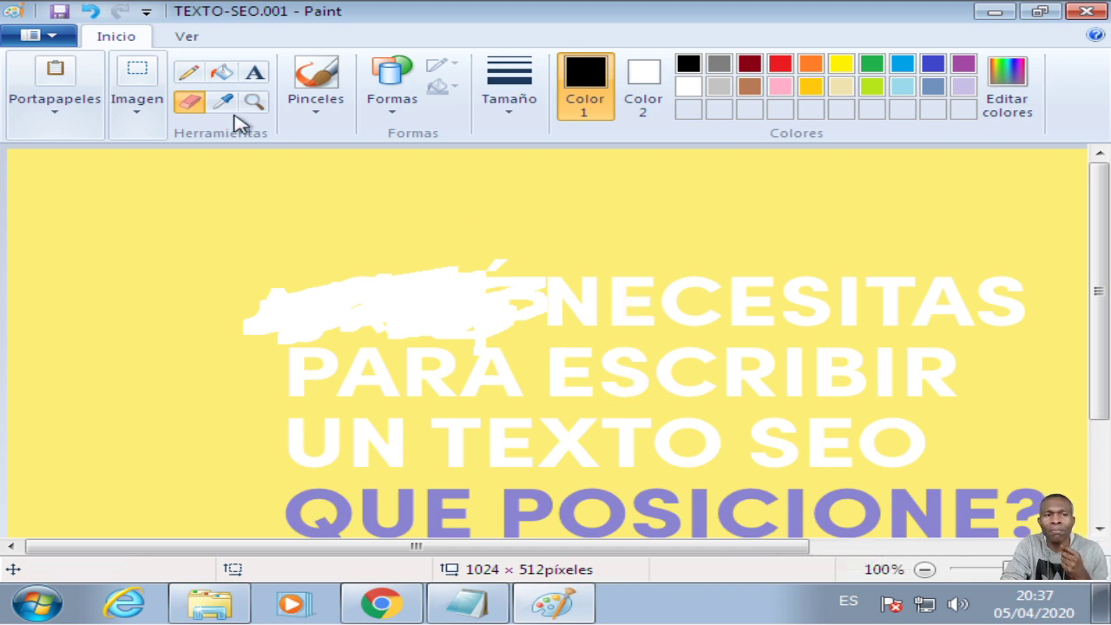
Select a plain yellow background area about 93 × 124 px near the image's upper-left corner and copy it
click(143, 83)
click(151, 163)
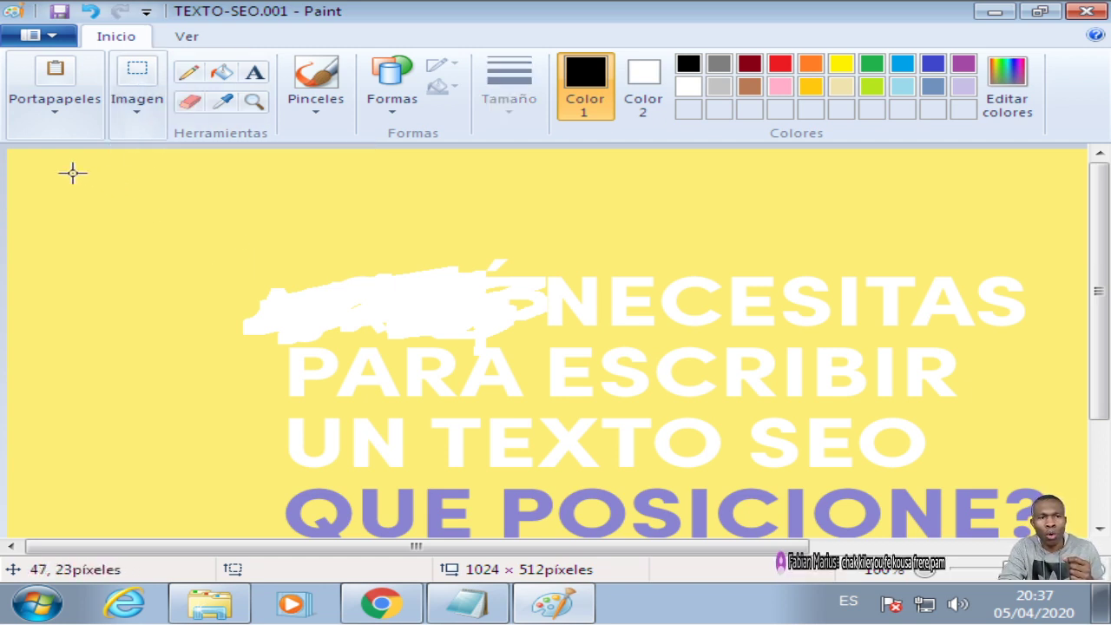
drag(72, 173, 200, 302)
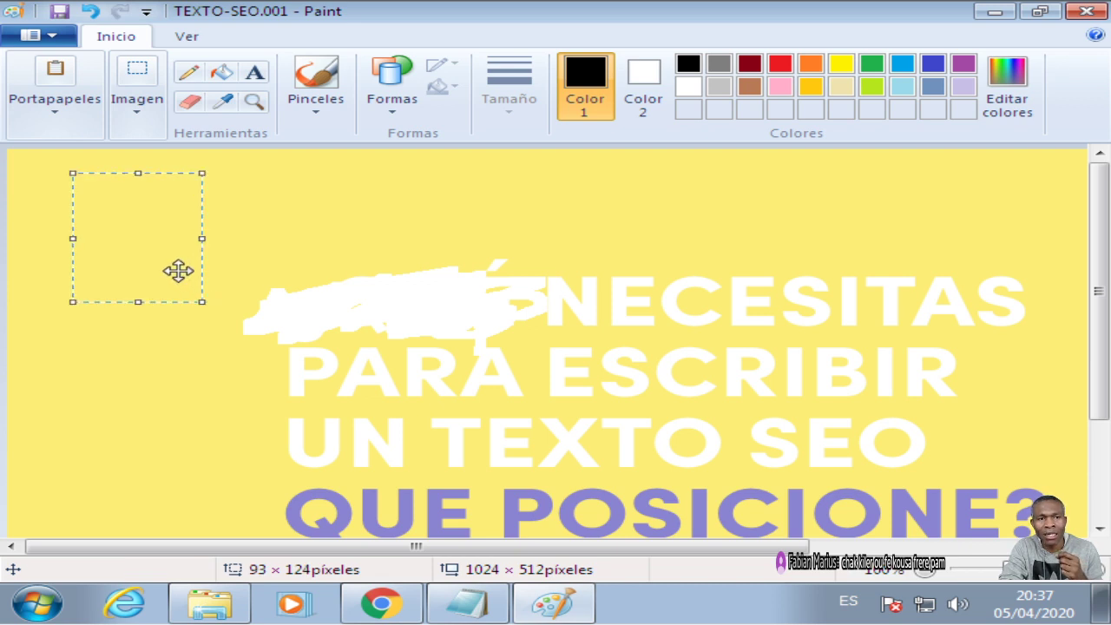
right_click(144, 242)
click(193, 279)
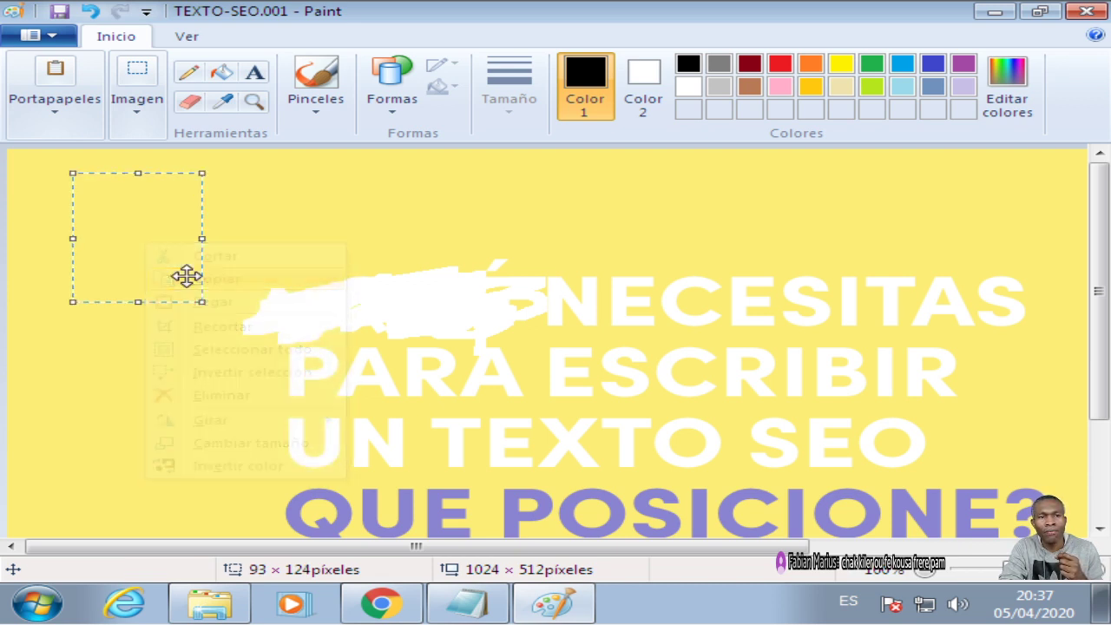
Paste the copied background patch, stretch it to about 487 × 124 px, and position it over most of the first two text lines
right_click(155, 233)
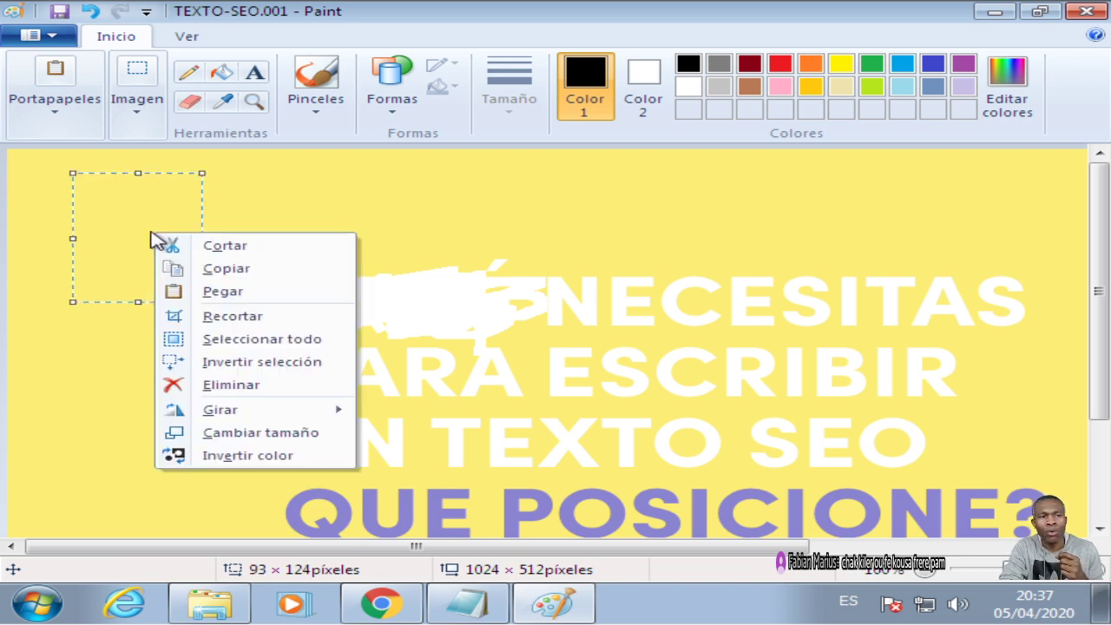
click(208, 292)
drag(65, 221, 923, 345)
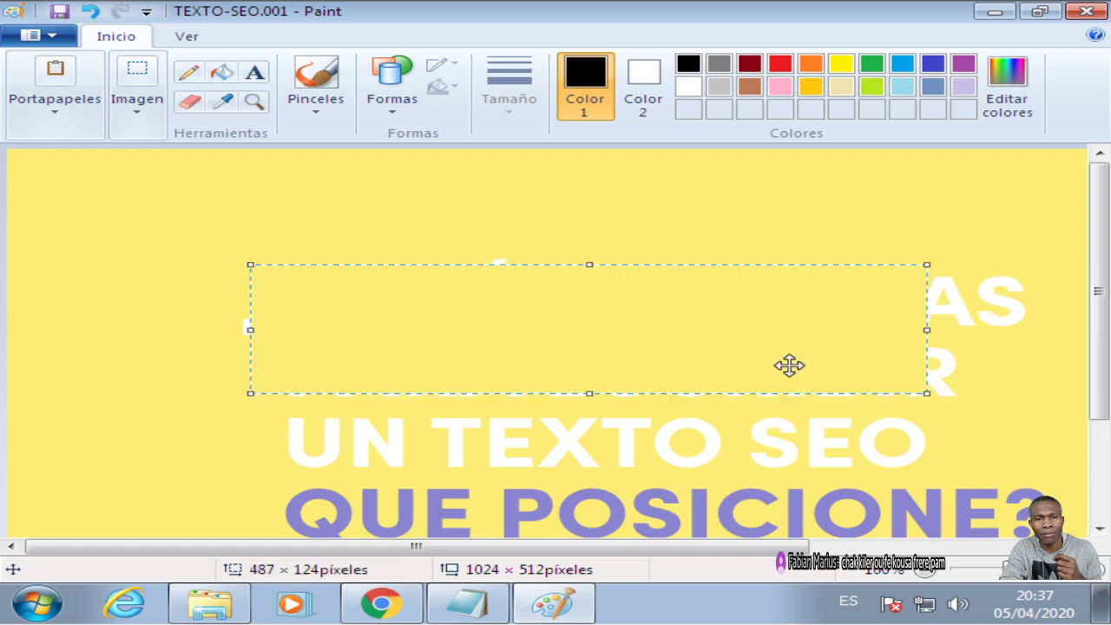
drag(365, 337, 339, 330)
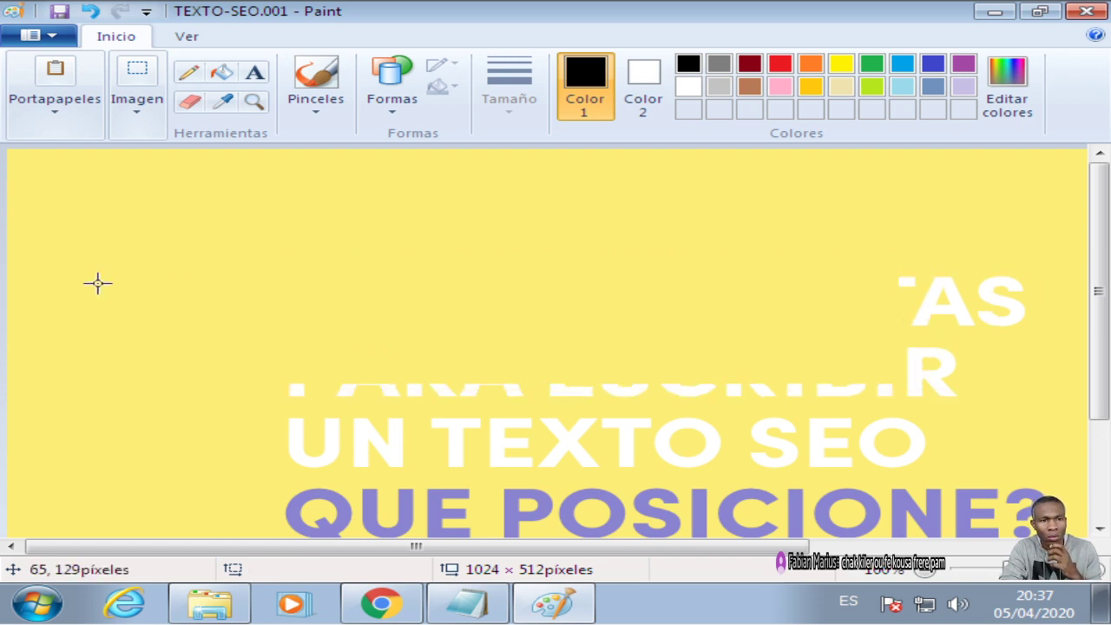
drag(99, 283, 209, 345)
scroll(355, 390, down, 3)
scroll(409, 363, up, 3)
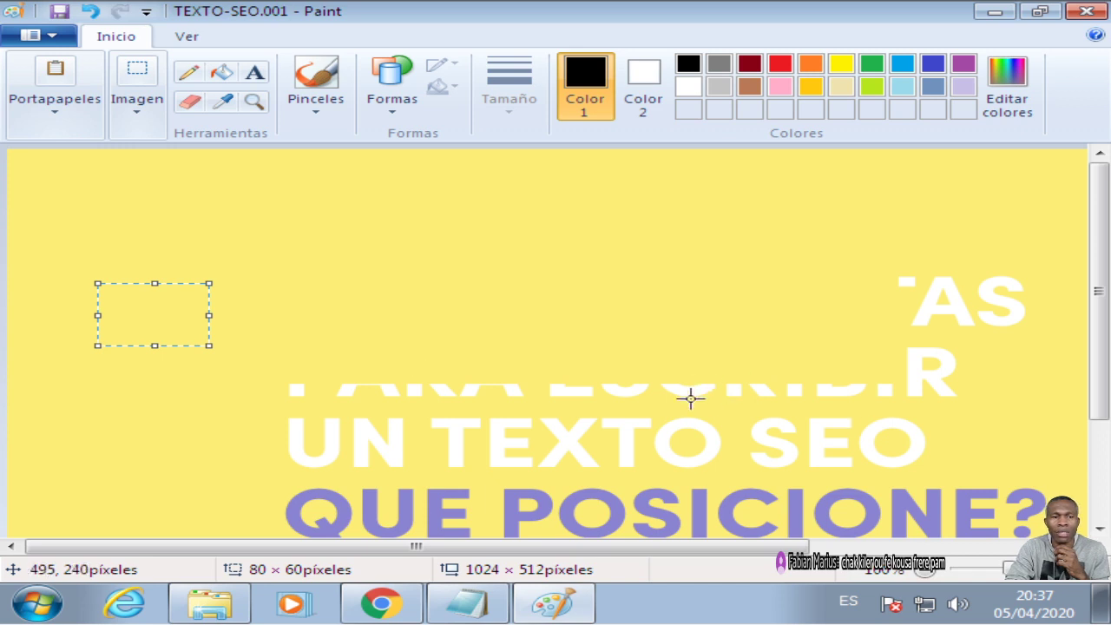
click(397, 315)
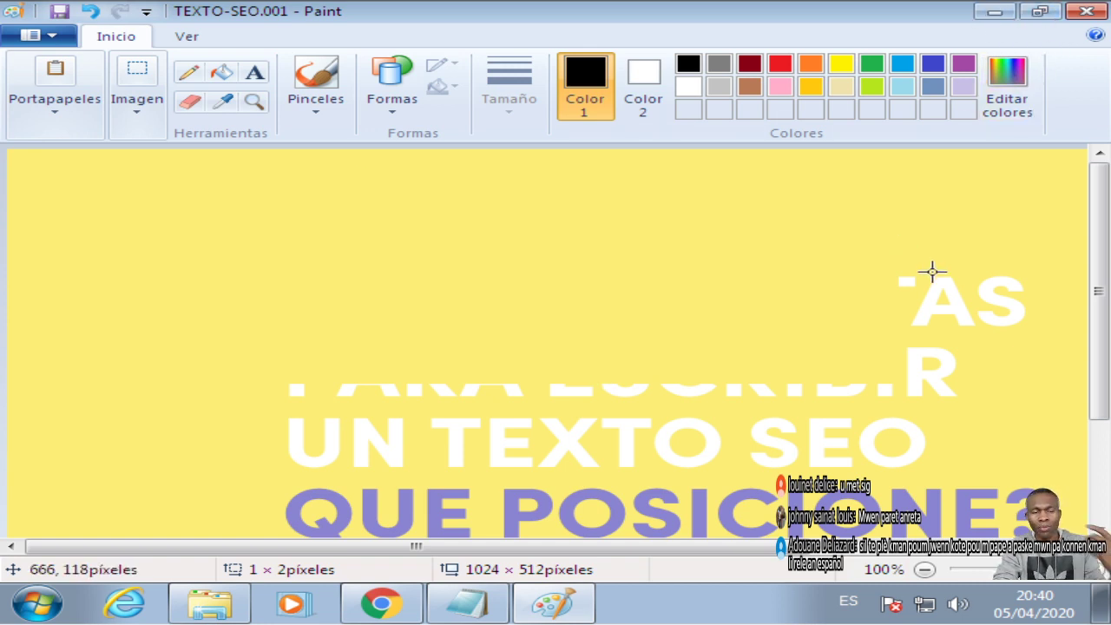
Close Paint without saving the changes to TEXTO-SEO.001
click(1083, 16)
click(578, 318)
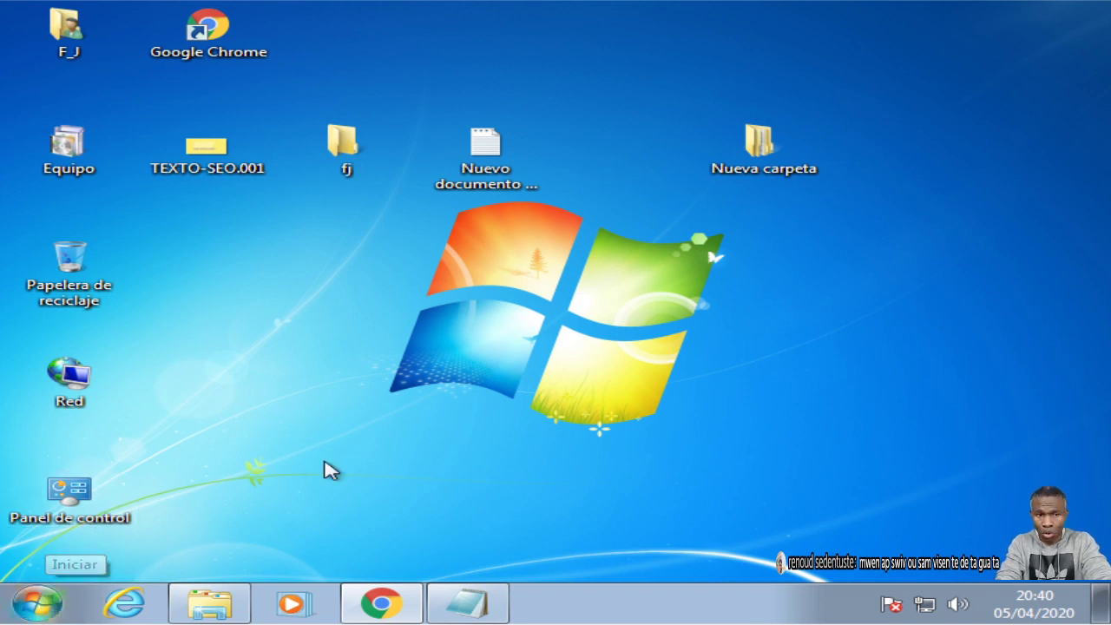
Open the properties of Equipo and review the processor, memory, system type, computer name and Windows activation details
click(37, 602)
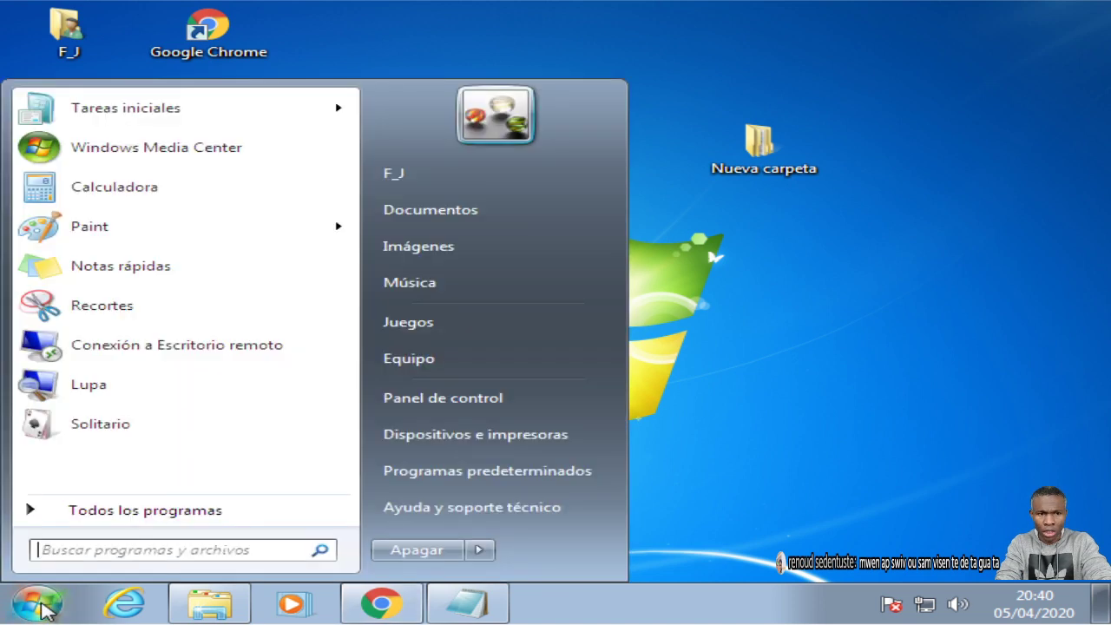
right_click(450, 360)
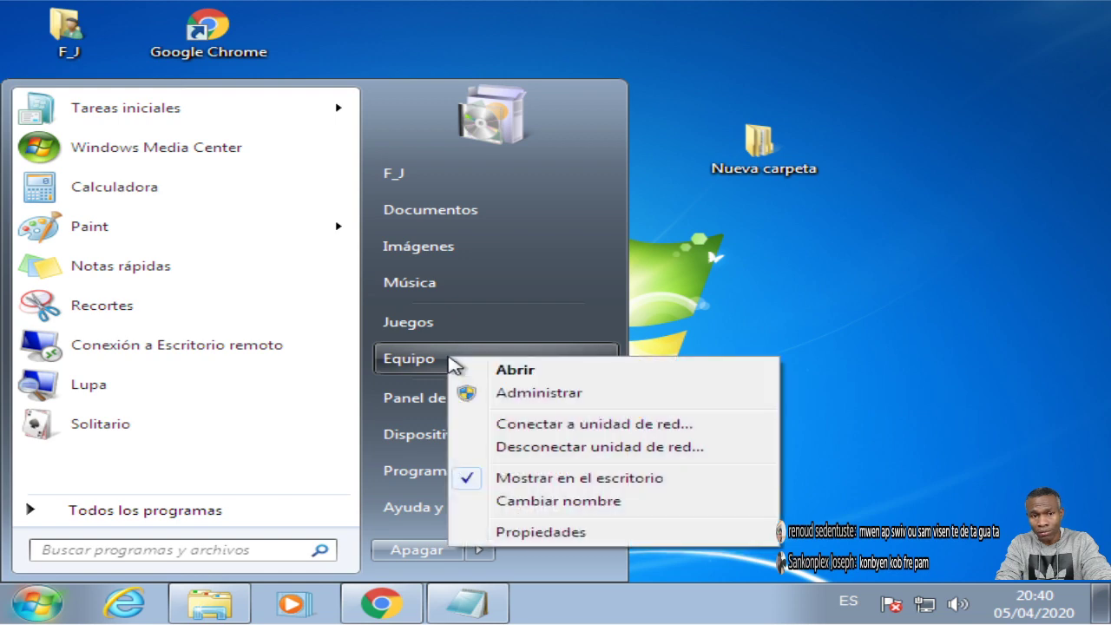
click(555, 540)
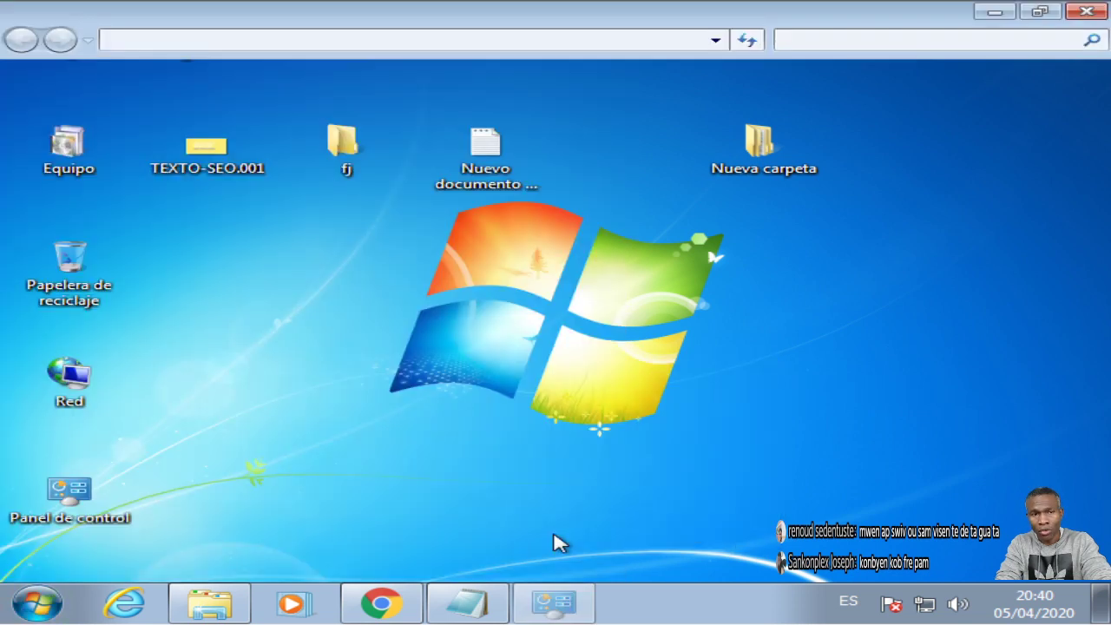
scroll(449, 325, down, 3)
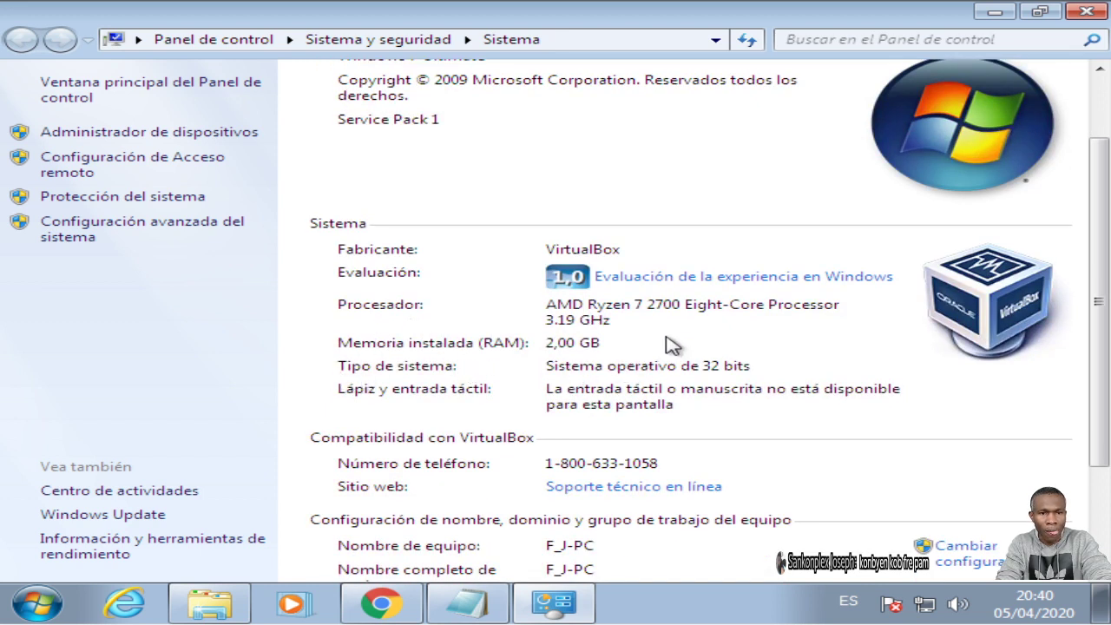
scroll(623, 334, down, 1)
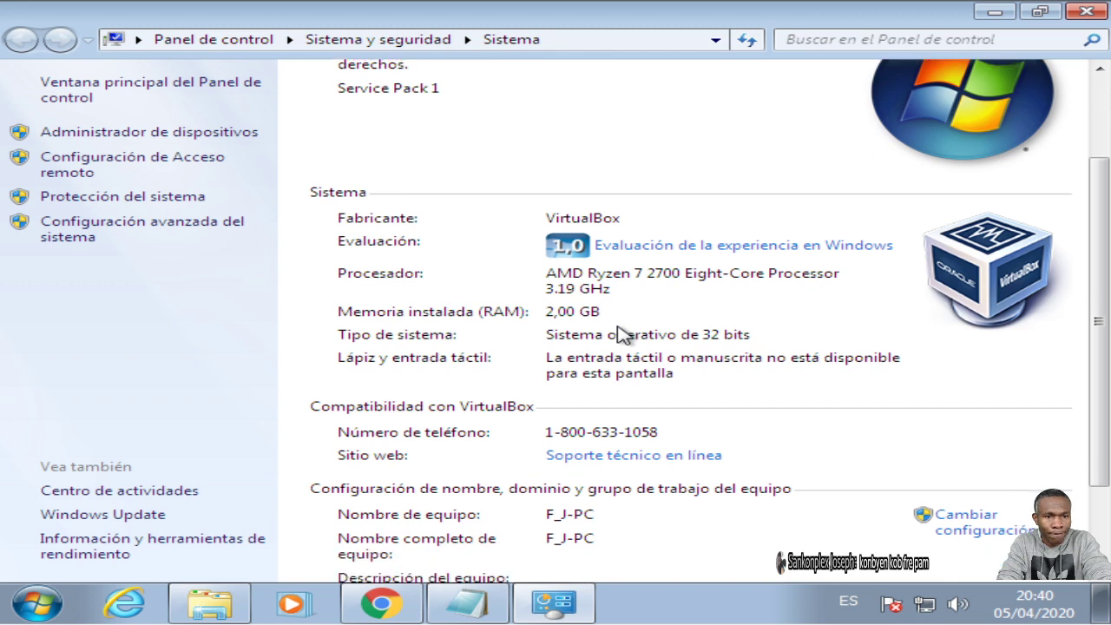
scroll(623, 334, down, 1)
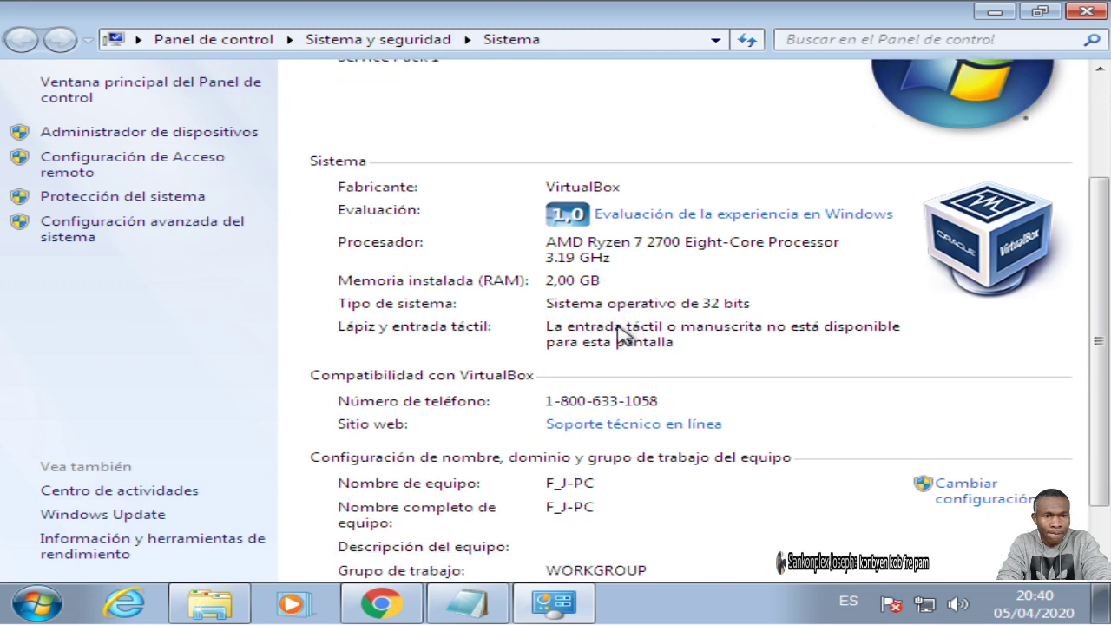
scroll(623, 334, down, 3)
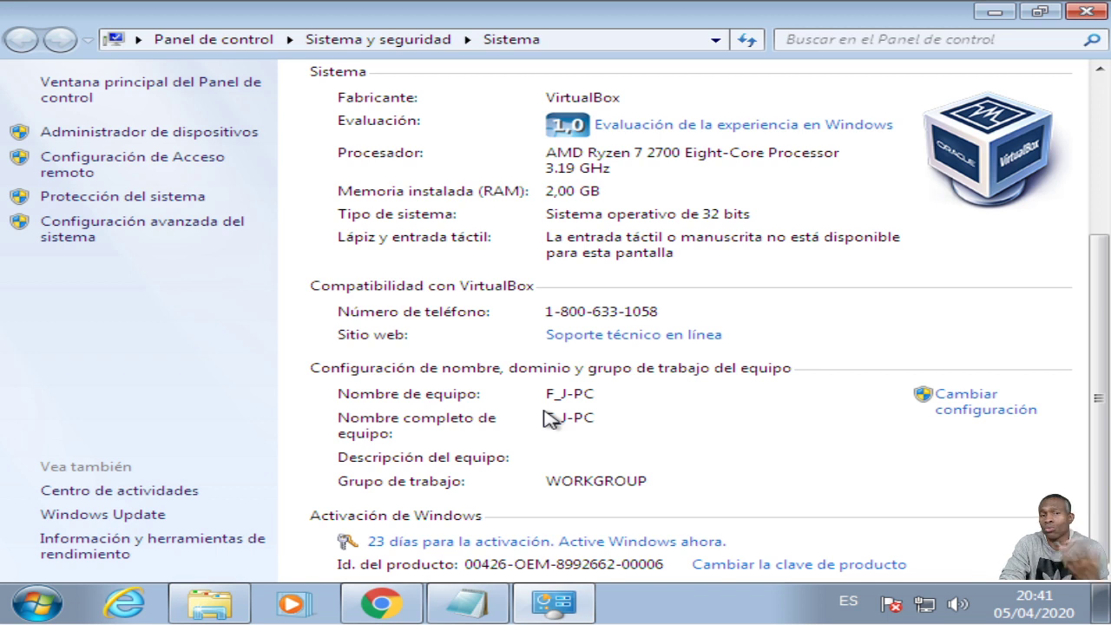
View the settings for changing the computer name, cancel them, and close the system information window
click(979, 403)
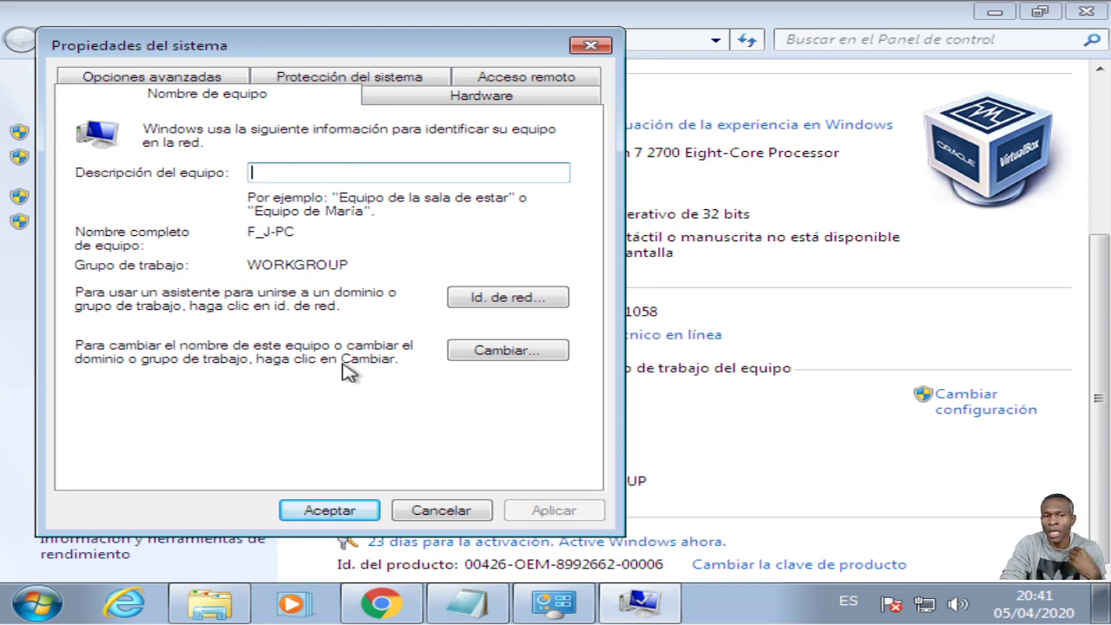
click(453, 515)
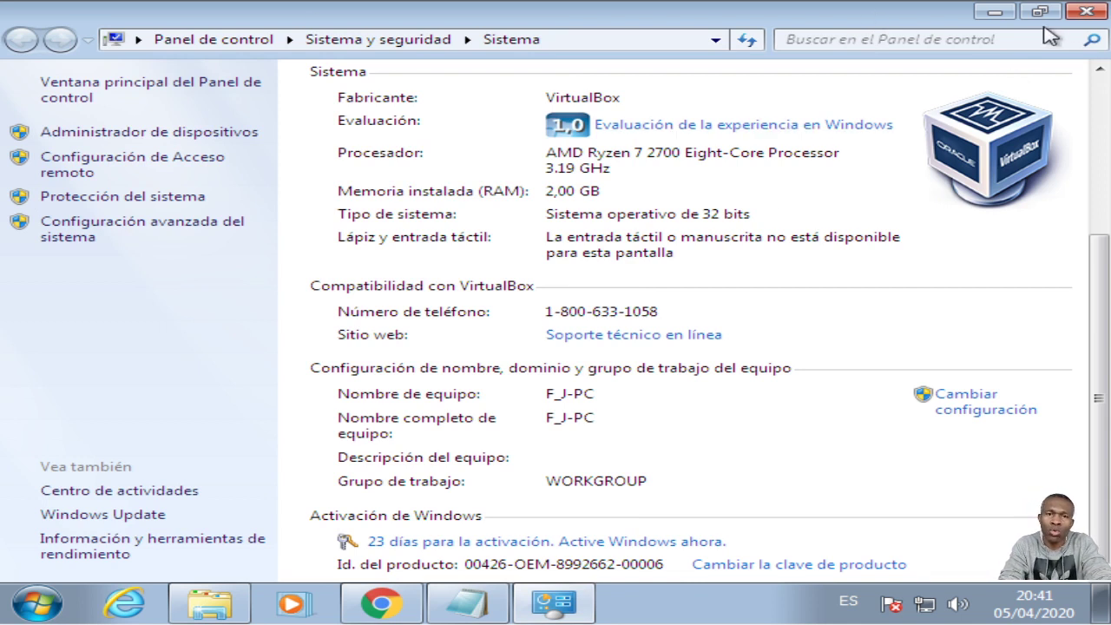
click(1087, 13)
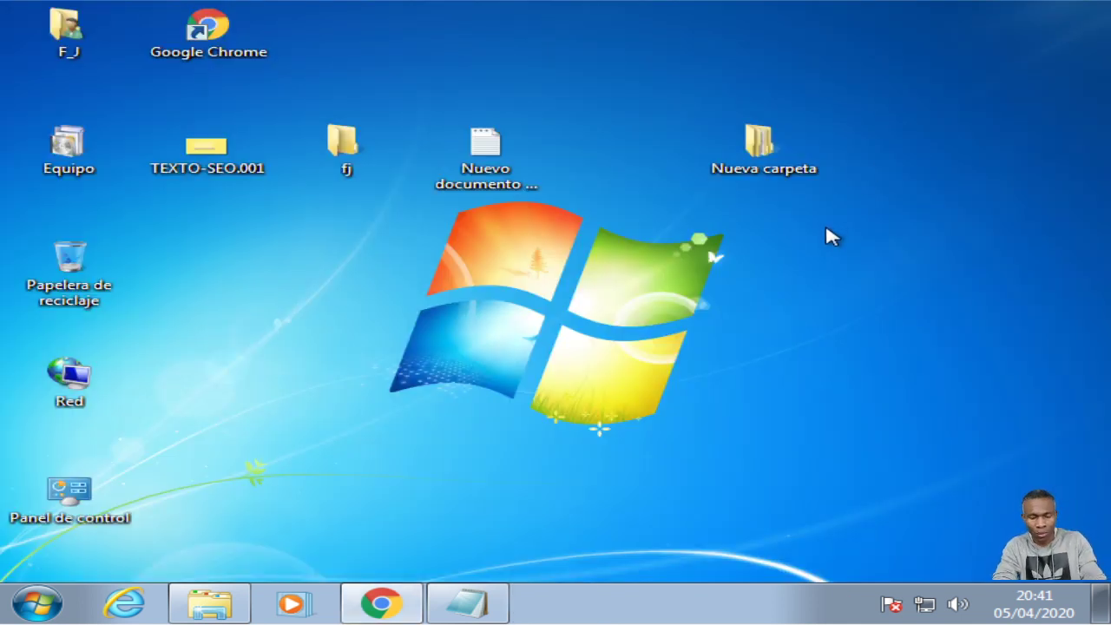
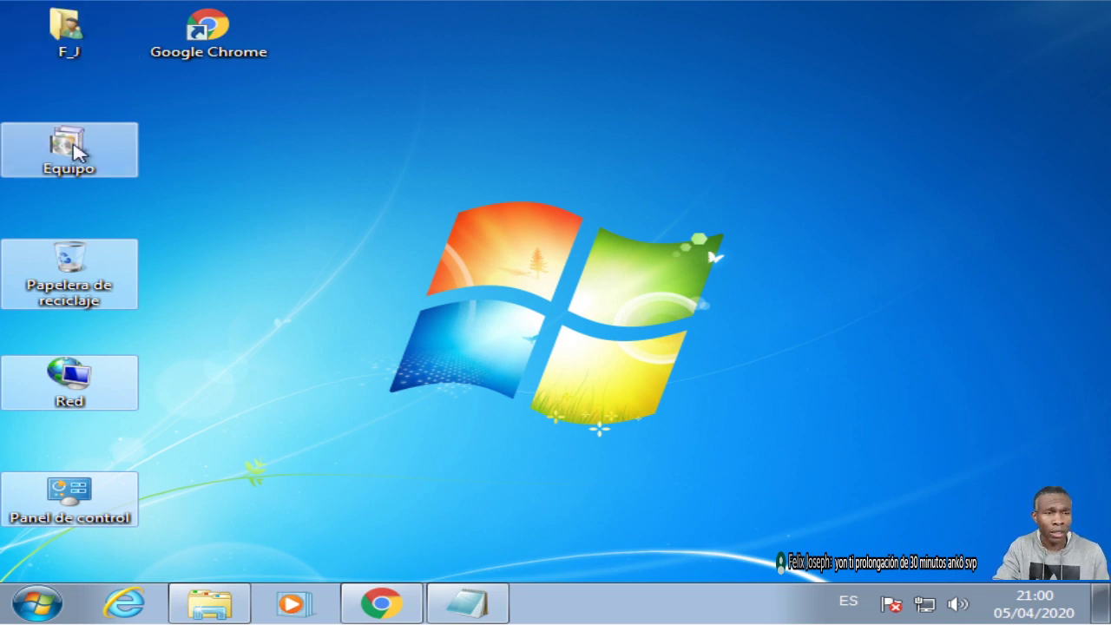
drag(310, 537, 28, 10)
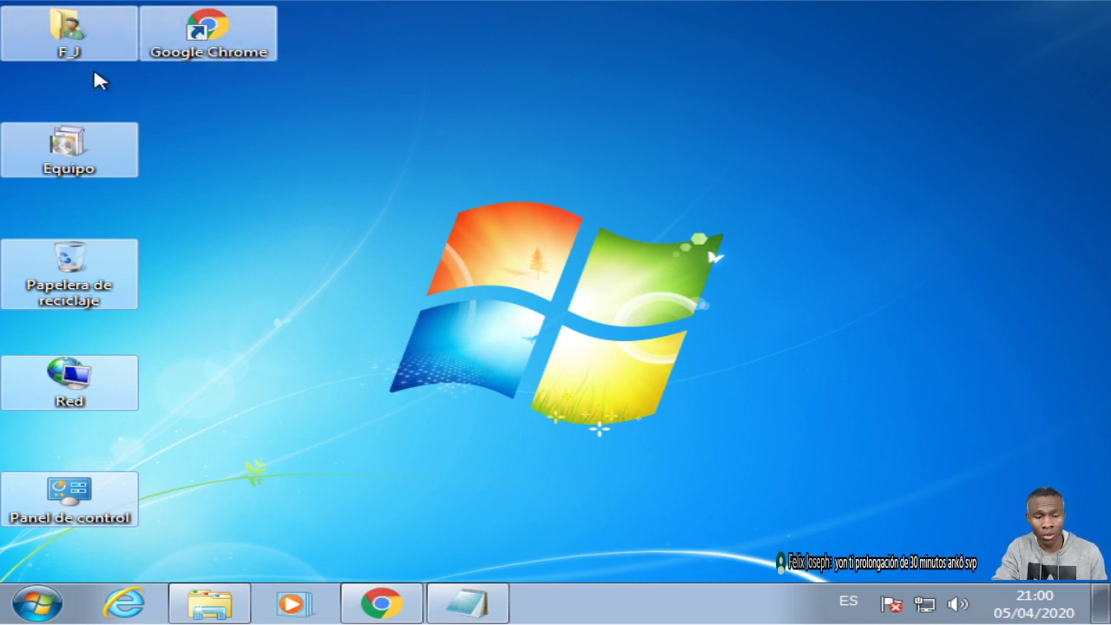
drag(519, 139, 451, 329)
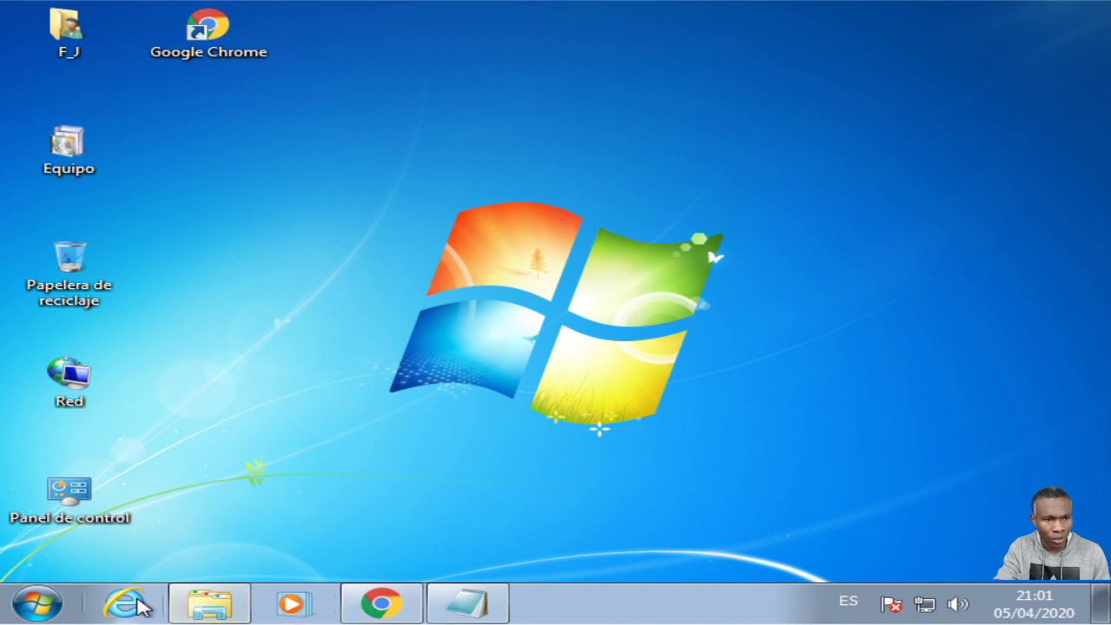
Close the open Escritorio folder, Chrome and Notepad windows, discarding the changes to the text document
click(241, 605)
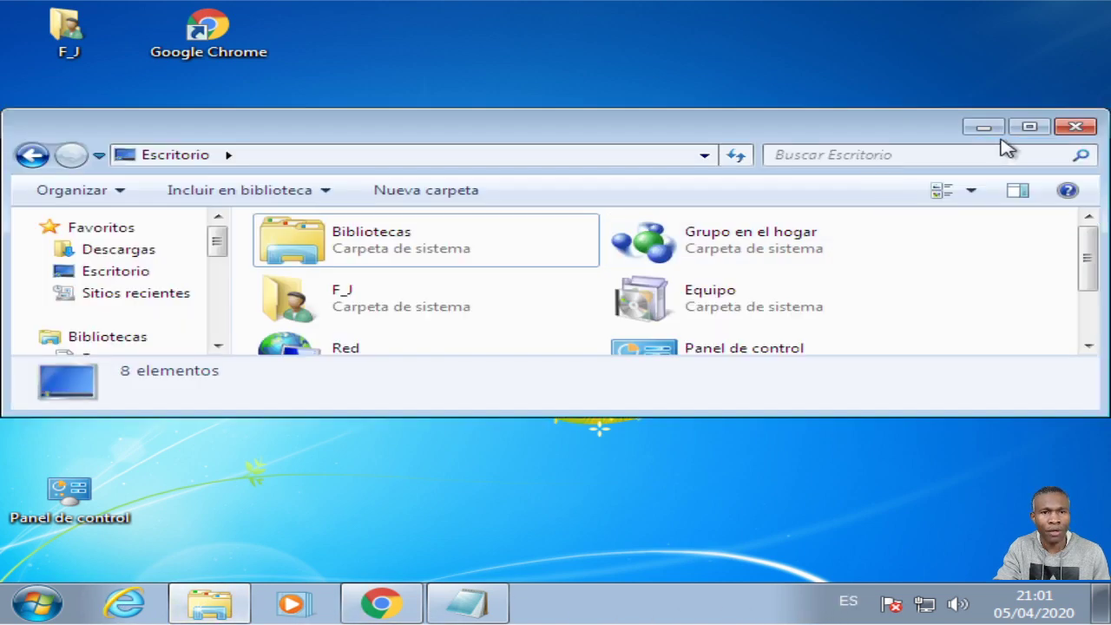
click(1074, 127)
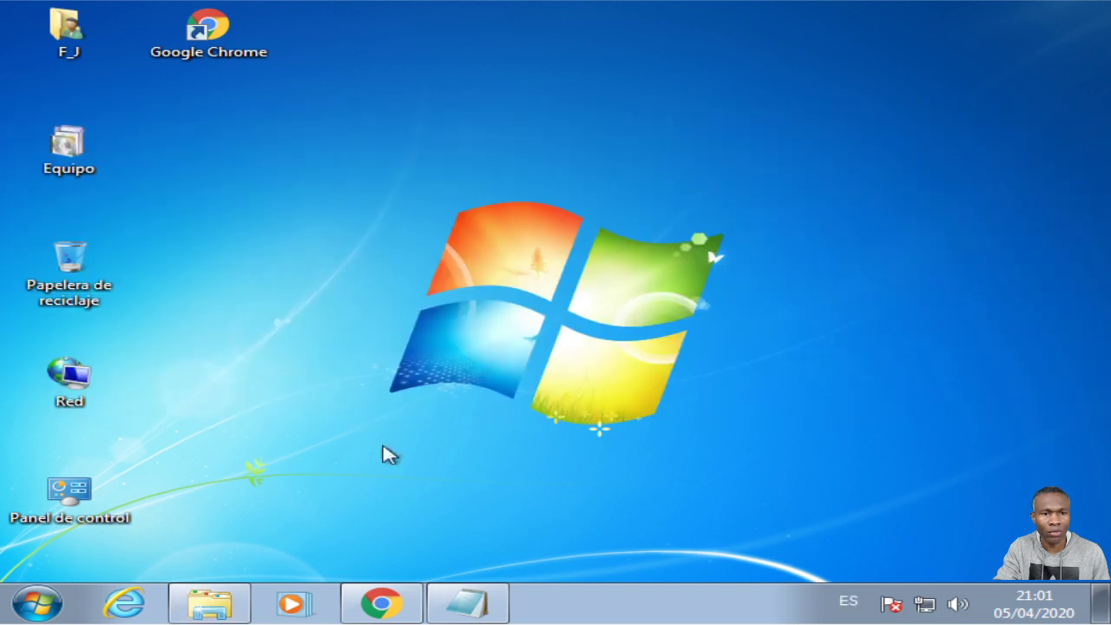
click(405, 603)
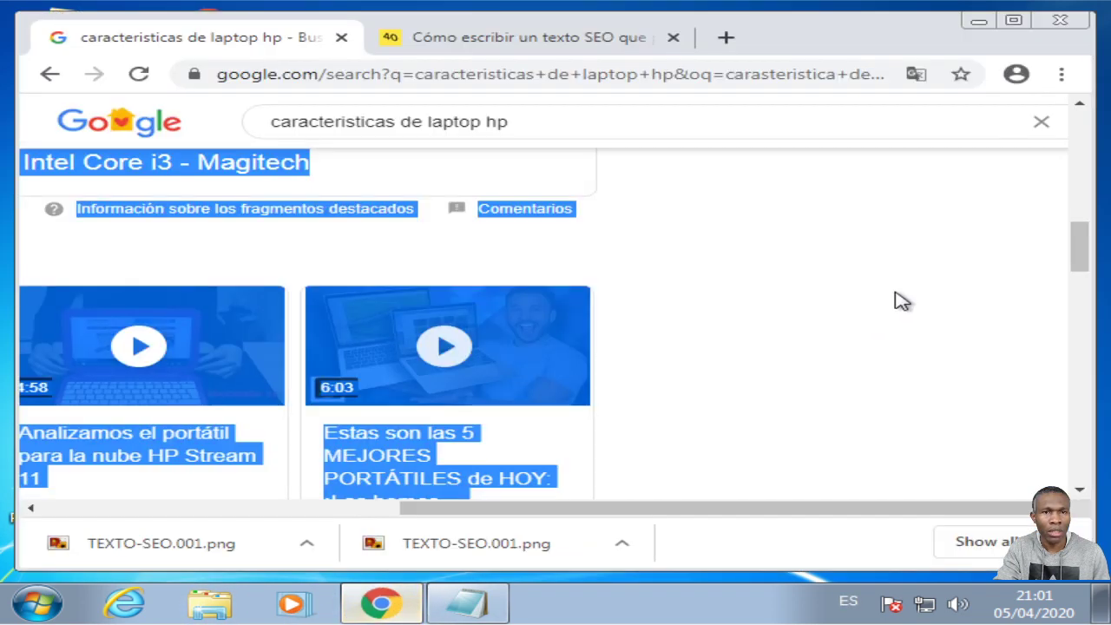
click(1060, 19)
click(460, 611)
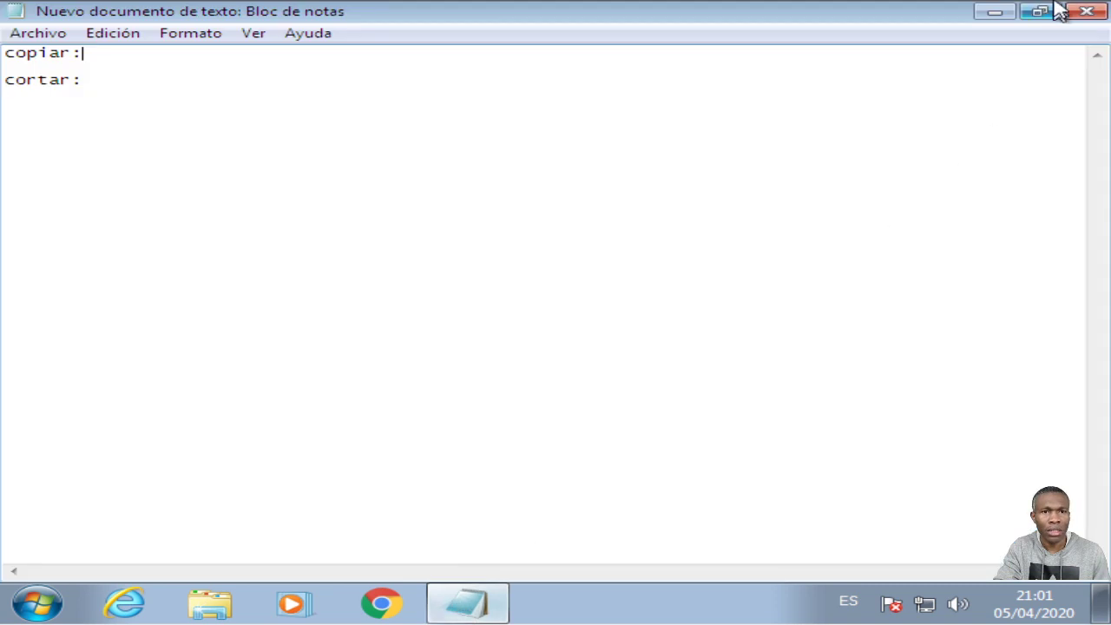
click(1085, 10)
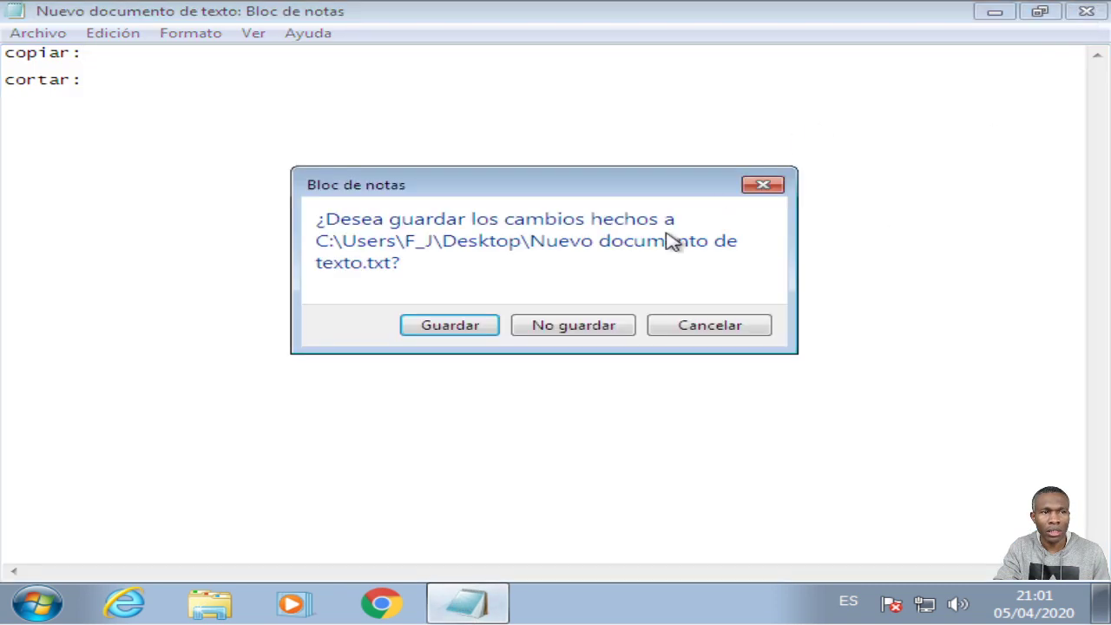
click(573, 326)
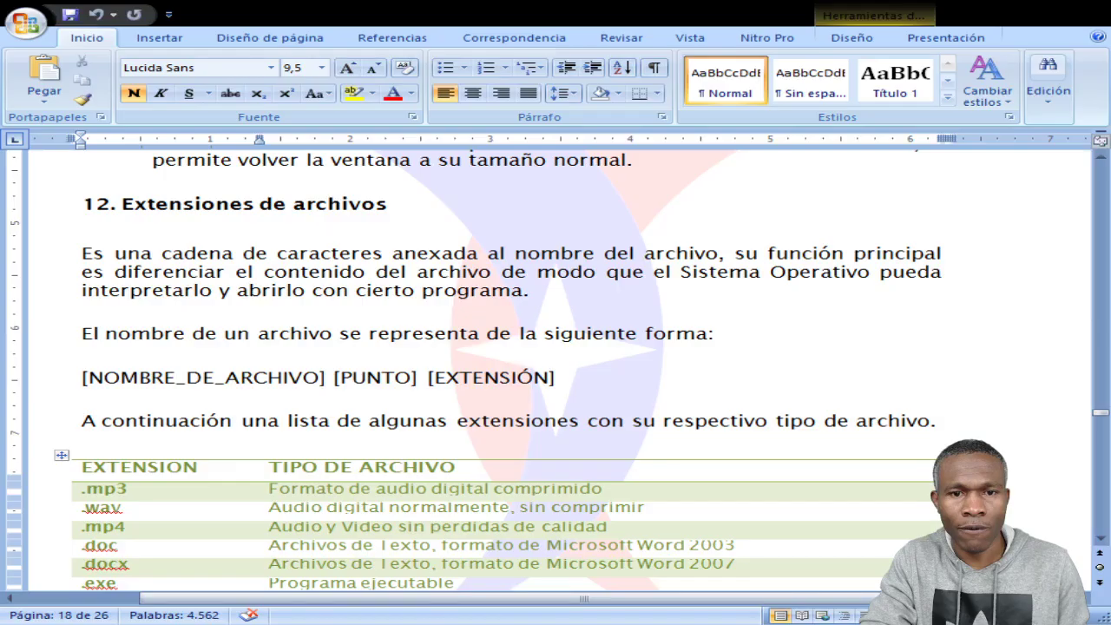
Browse the Windows 7 workshop document in Word, from the window buttons section to the cover and the Mac OS and MS-DOS sections
scroll(372, 169, up, 8)
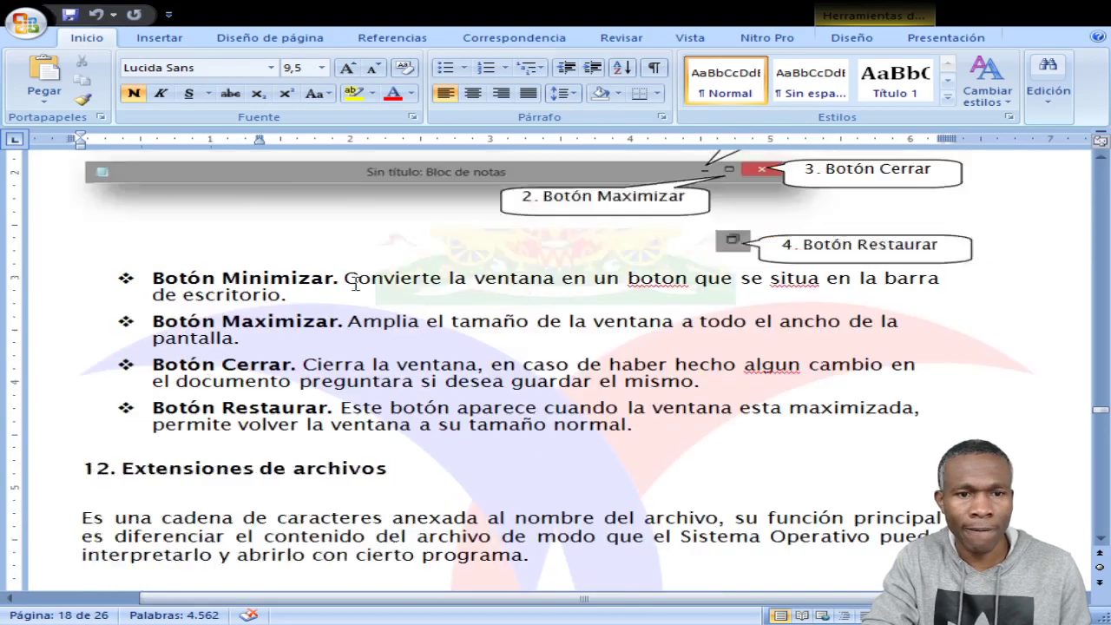
drag(1101, 412, 1101, 161)
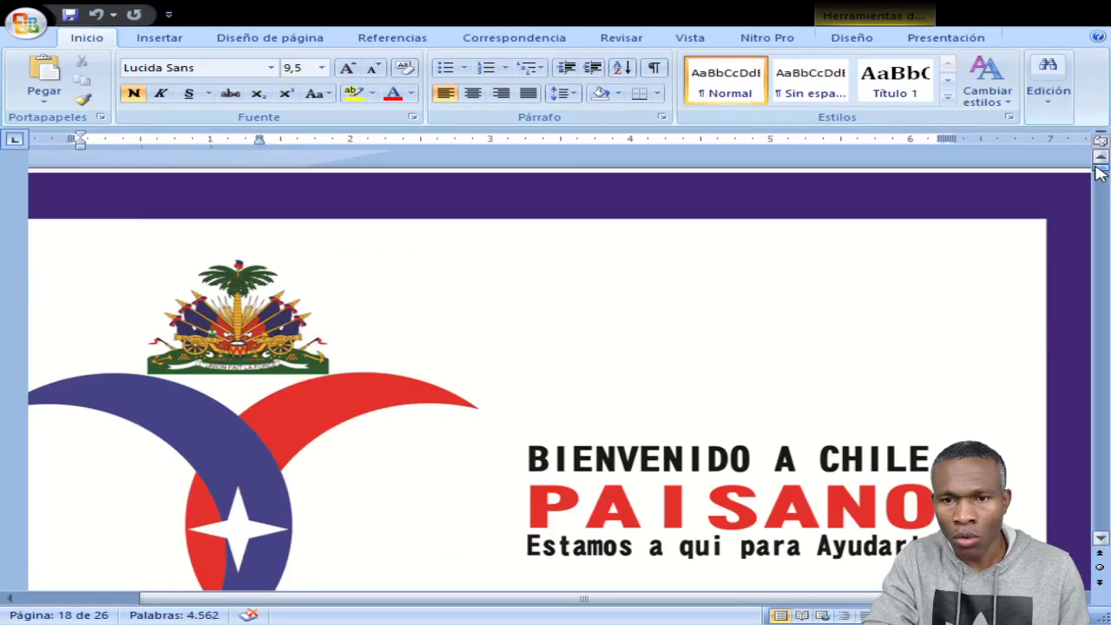
scroll(785, 277, down, 10)
scroll(762, 322, down, 2)
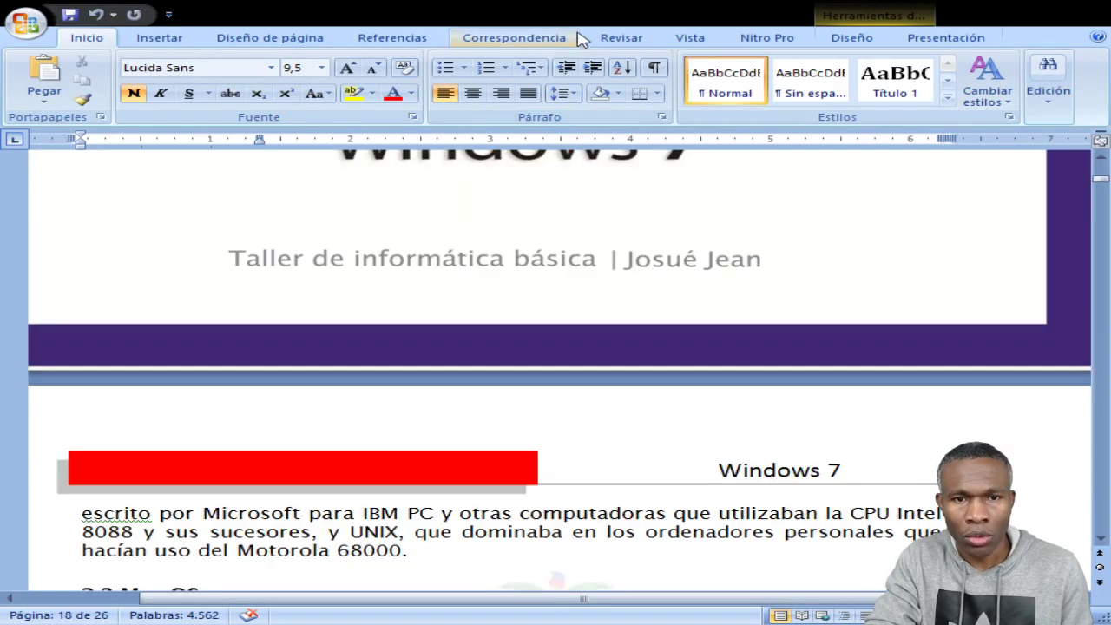
scroll(582, 365, down, 5)
scroll(592, 367, down, 3)
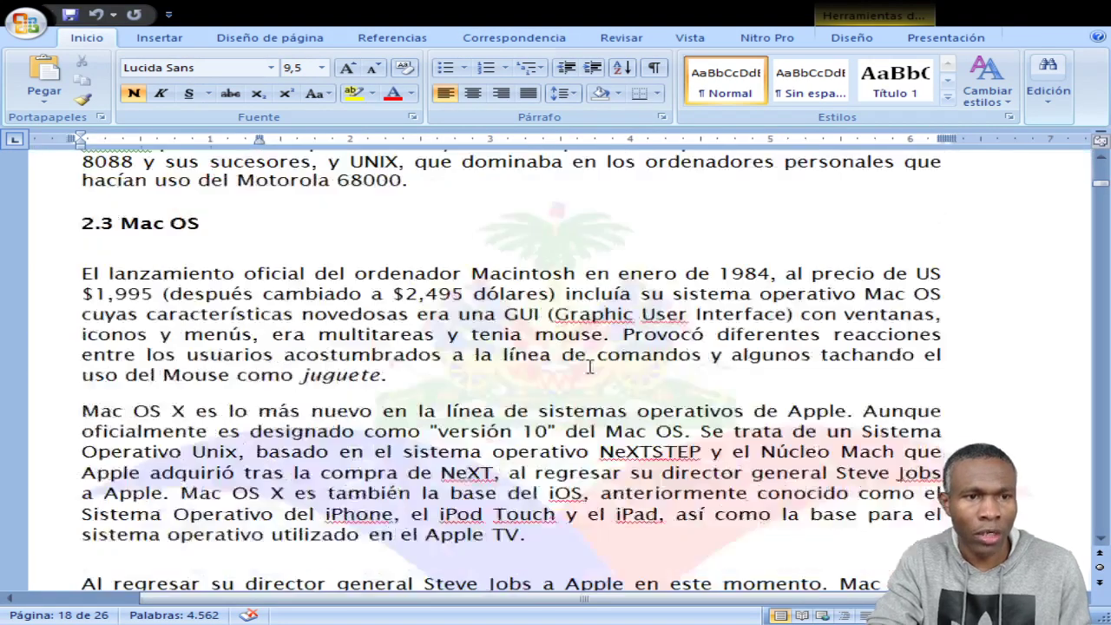
scroll(568, 347, up, 2)
scroll(701, 271, up, 8)
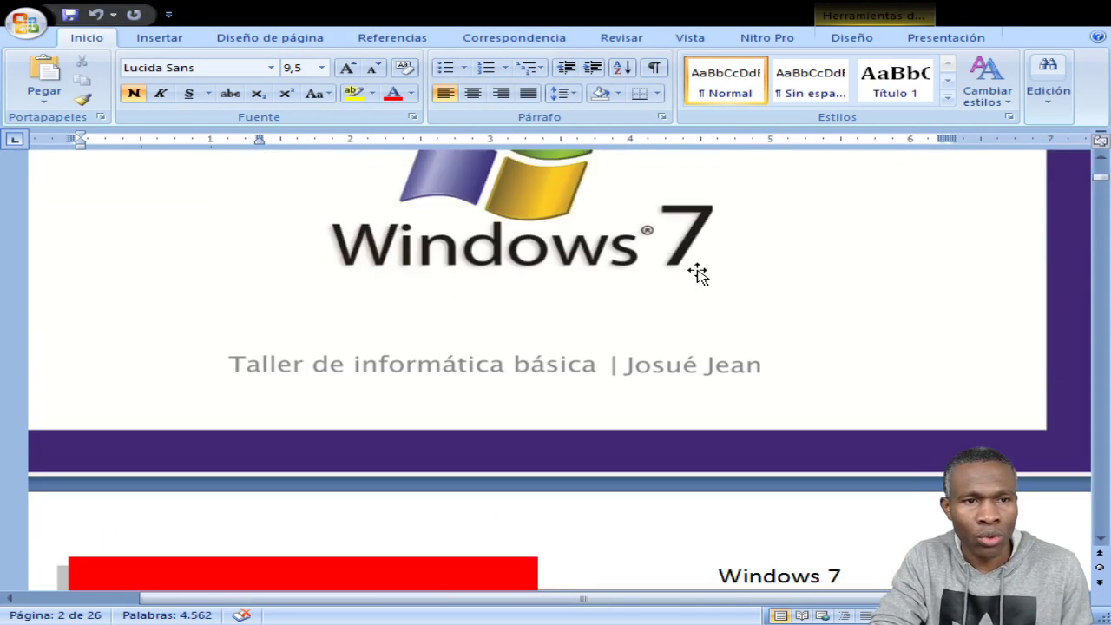
scroll(693, 279, down, 11)
scroll(695, 283, down, 6)
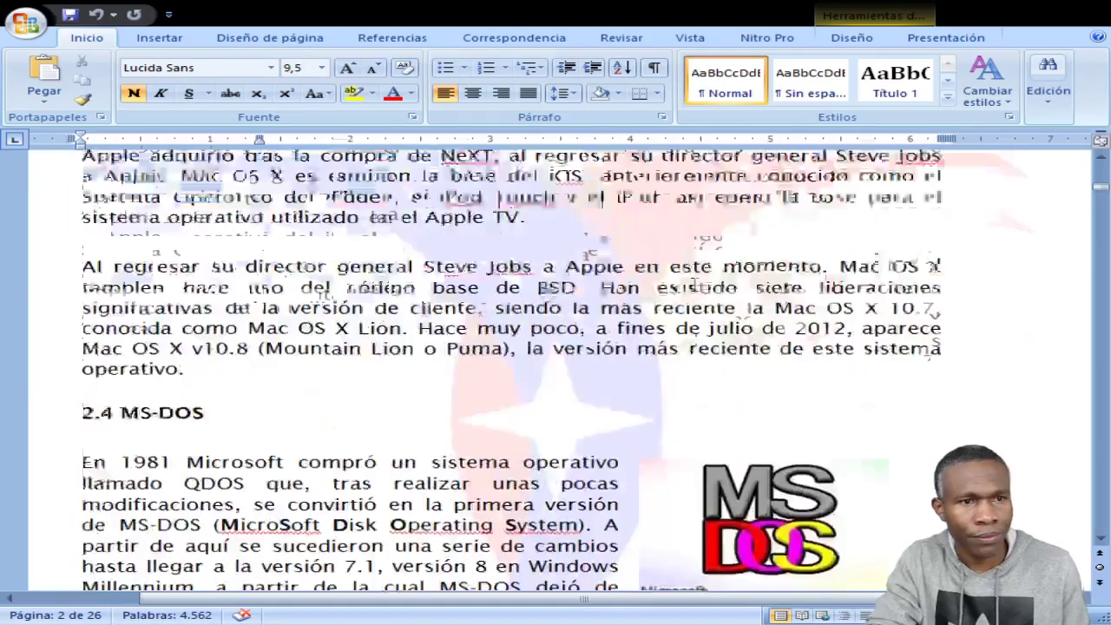
scroll(695, 287, up, 14)
scroll(697, 291, down, 4)
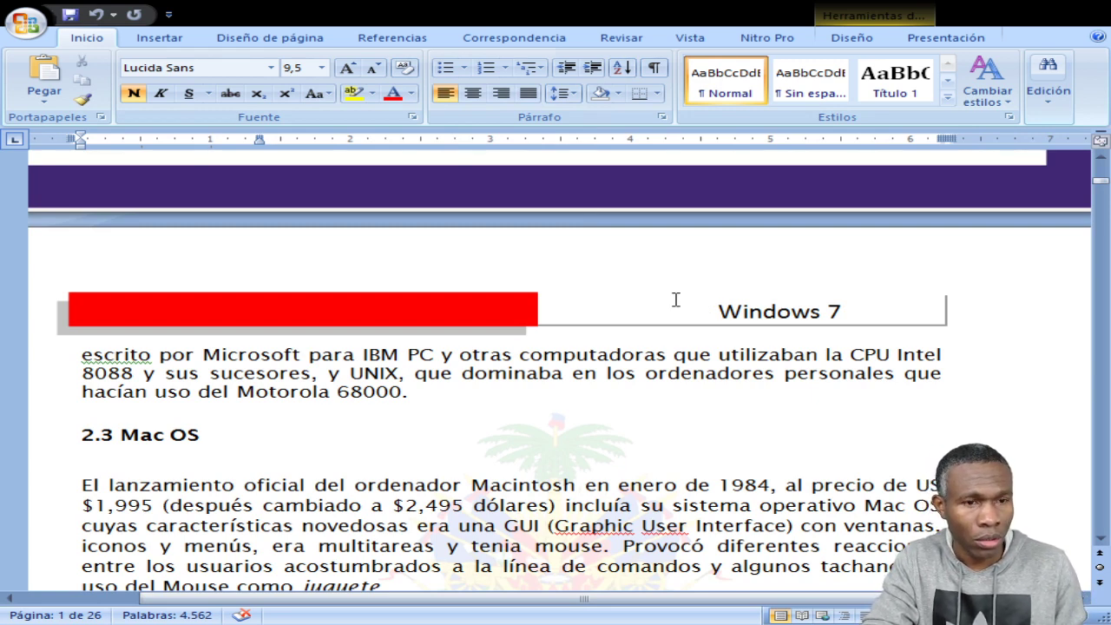
Skim the document from section 2.3 Mac OS through MS-DOS and the Windows versions, and return to the start of the Mac OS section
scroll(675, 300, up, 6)
scroll(675, 302, down, 16)
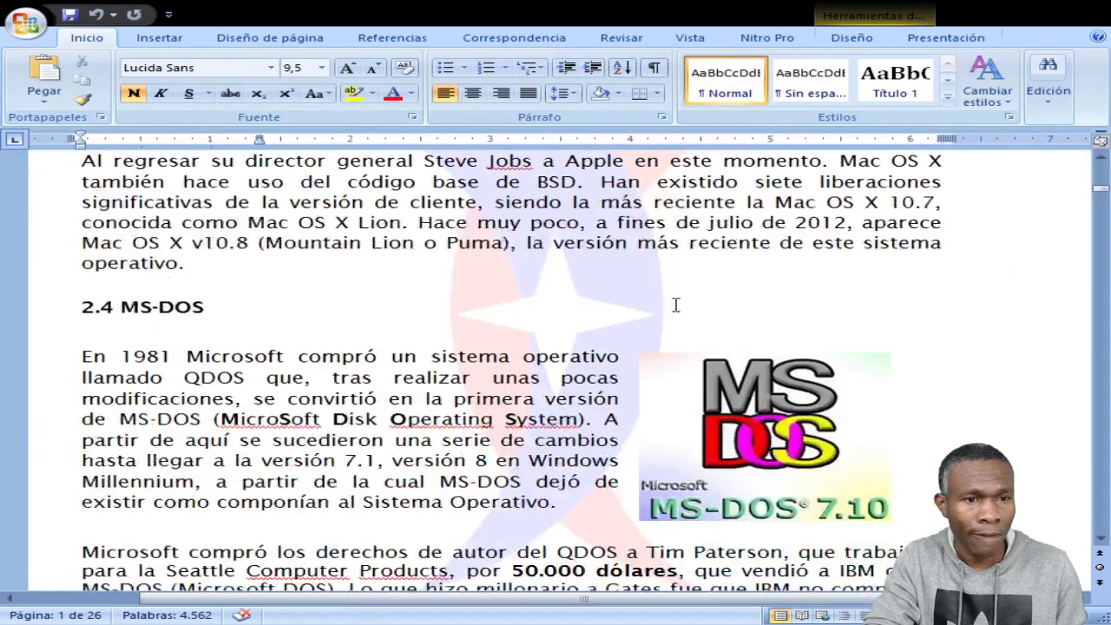
scroll(675, 304, down, 15)
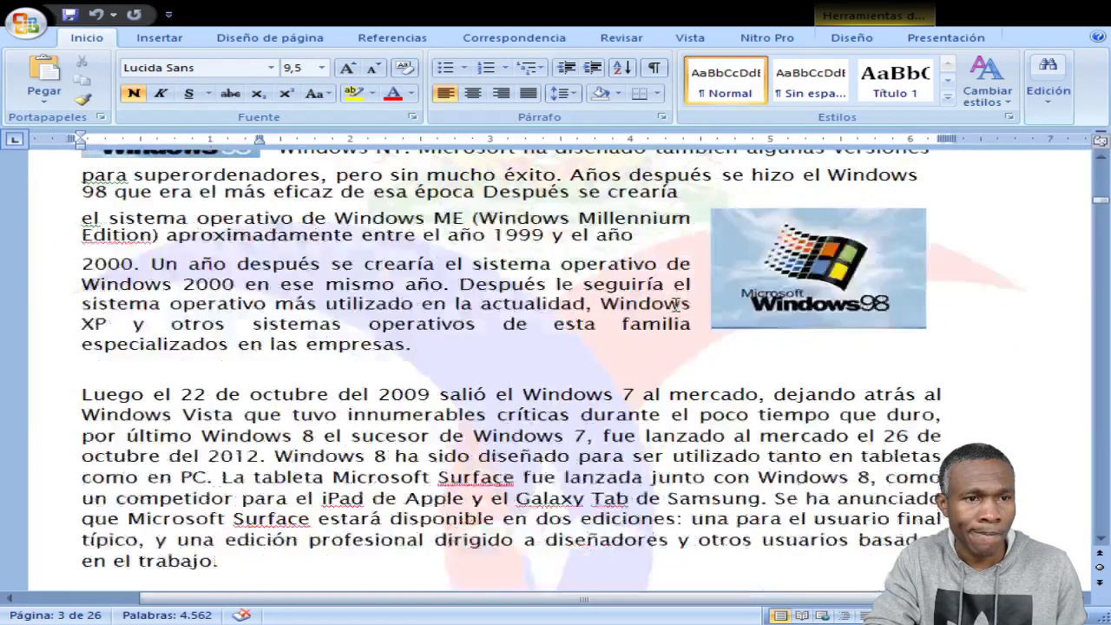
scroll(675, 303, down, 15)
scroll(676, 304, up, 16)
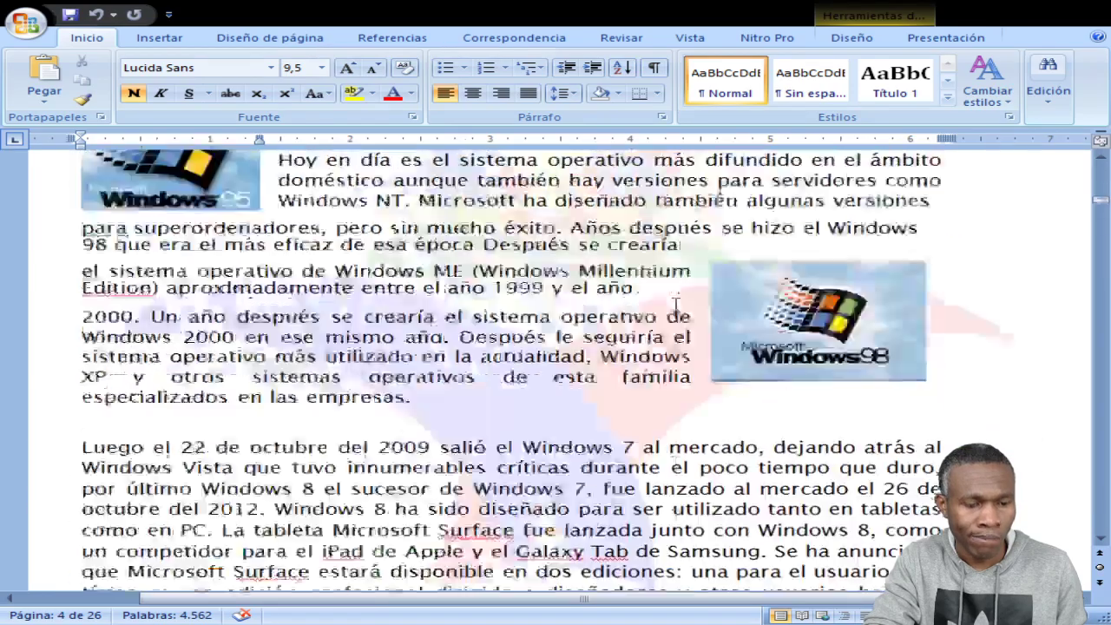
scroll(675, 304, up, 15)
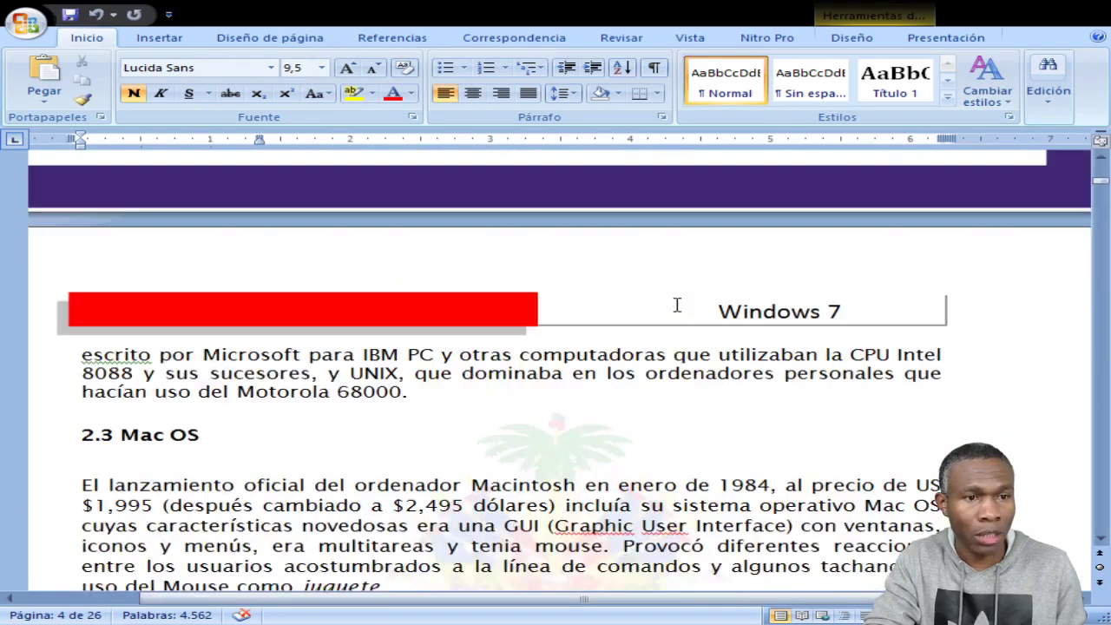
scroll(675, 304, up, 5)
scroll(676, 304, down, 7)
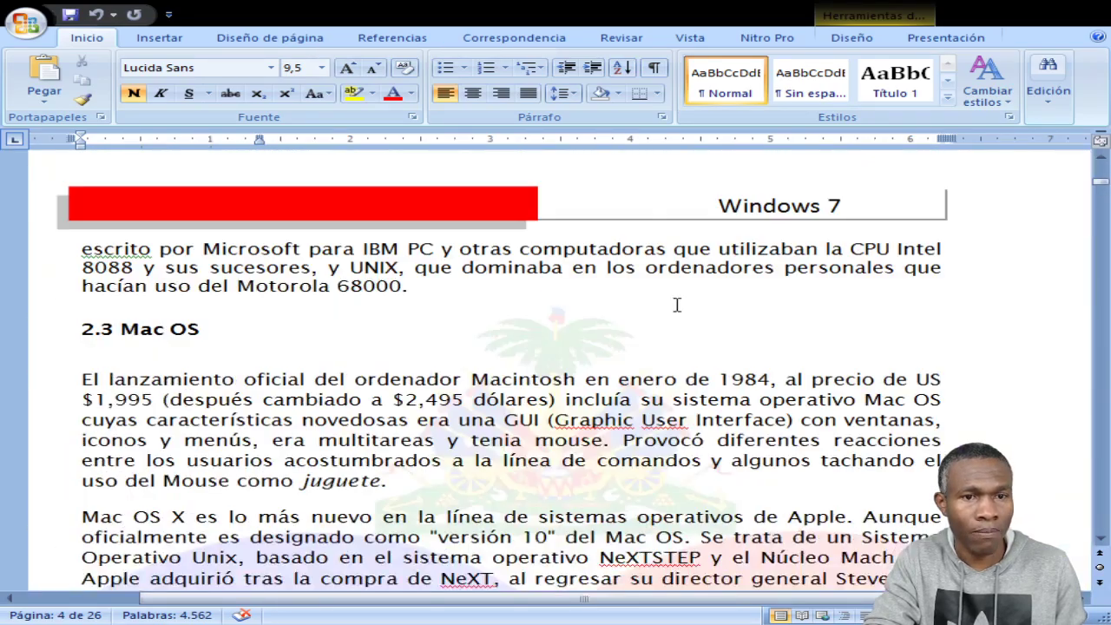
scroll(677, 304, down, 2)
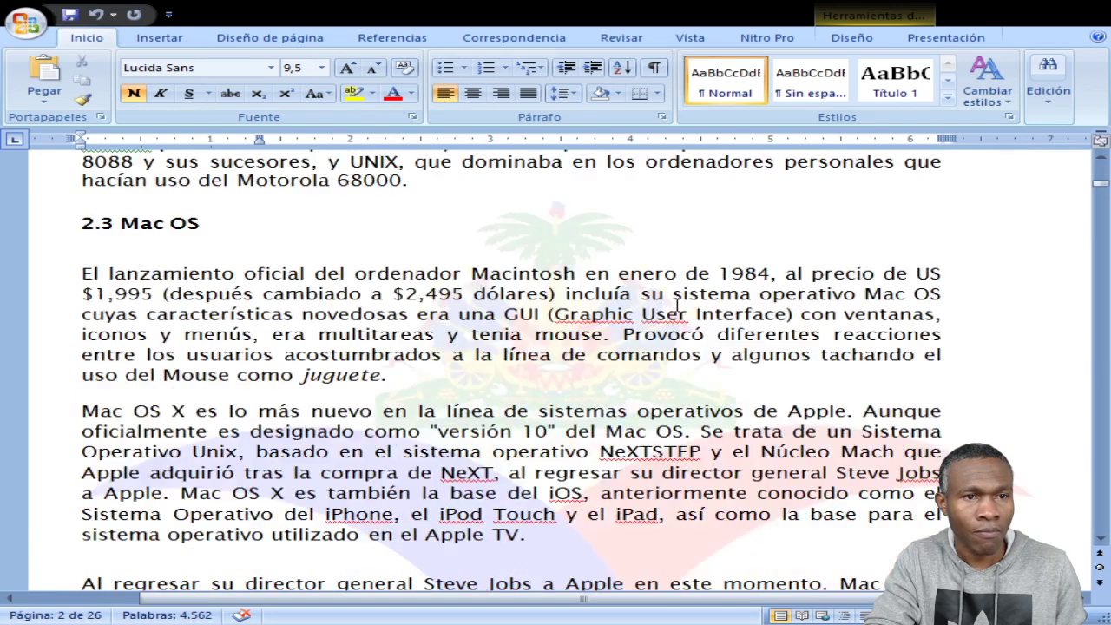
scroll(677, 303, up, 1)
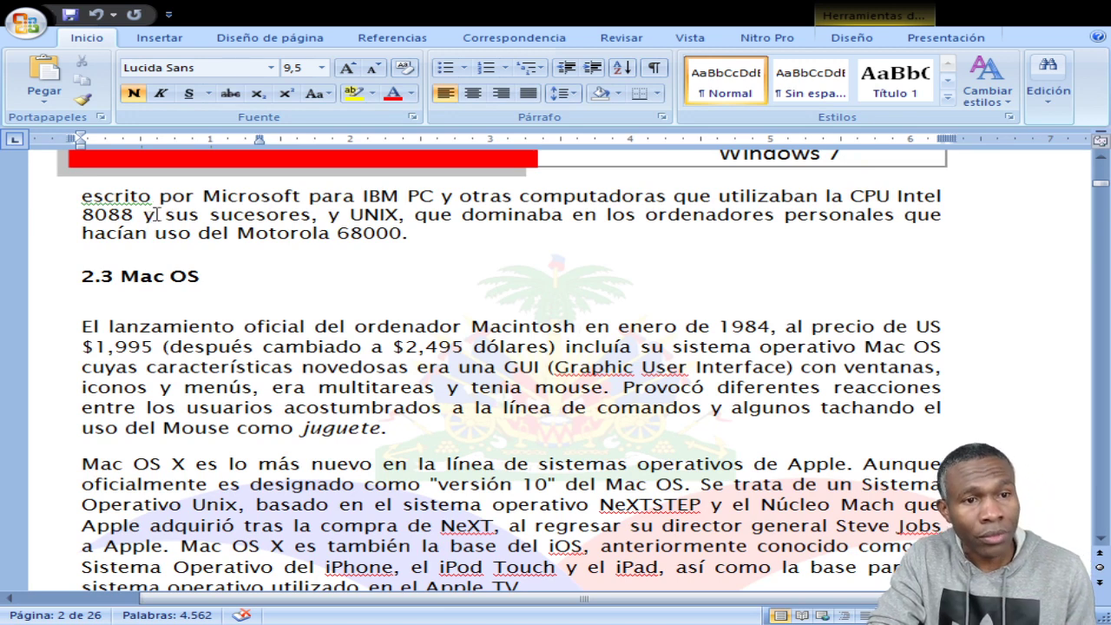
Read the paragraph above section 2.3 Mac OS, highlighting the terms IBM and CPU in turn and clearing each selection
click(173, 199)
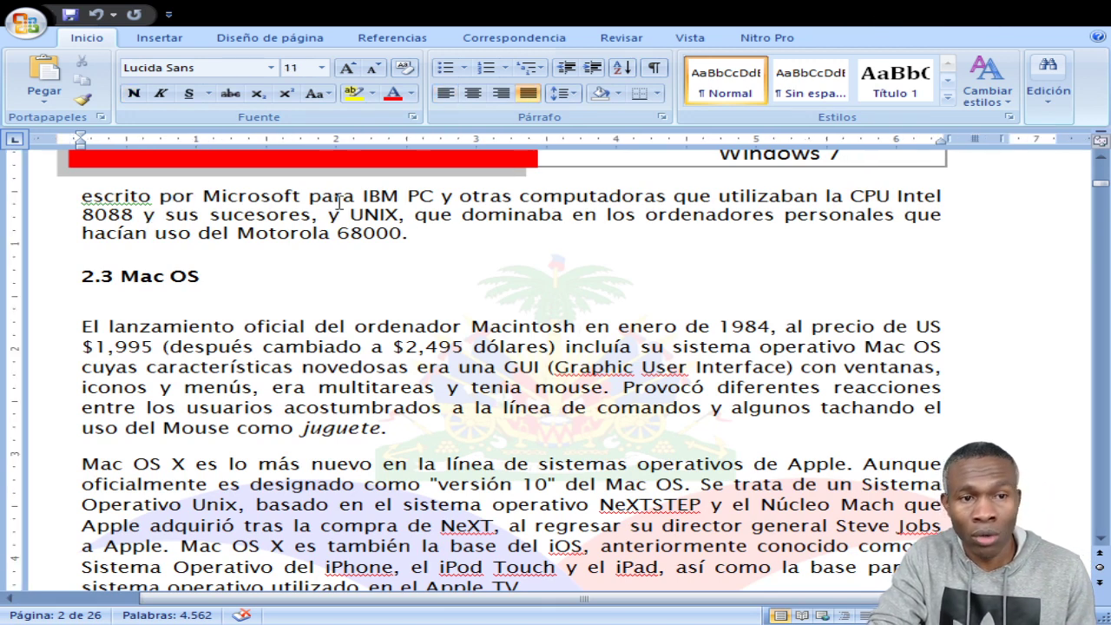
drag(365, 196, 395, 197)
click(420, 196)
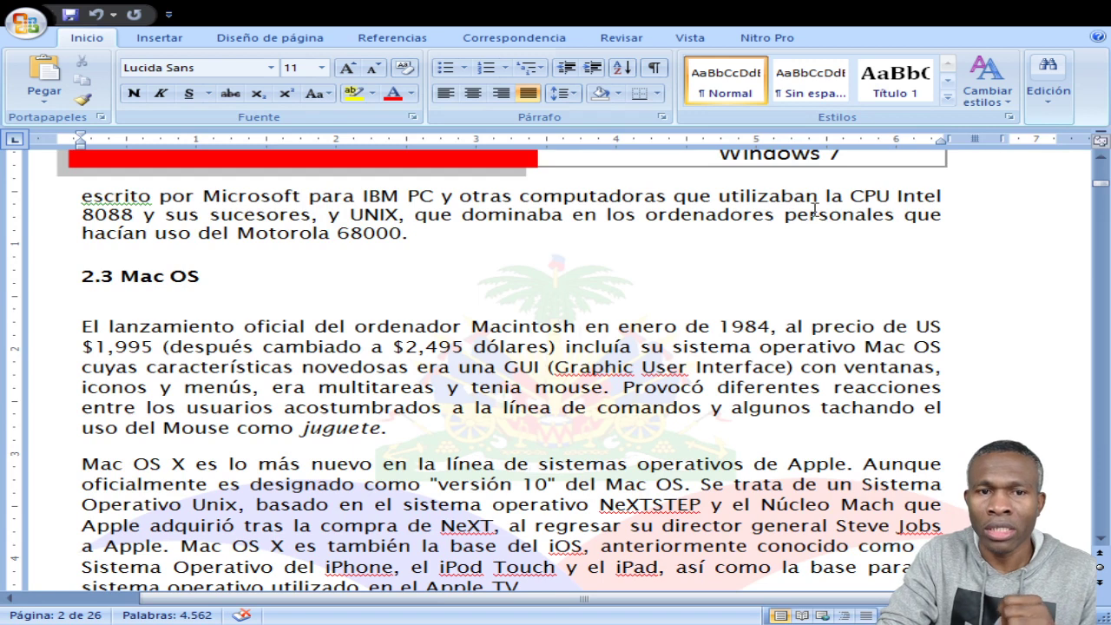
drag(851, 196, 894, 196)
click(950, 196)
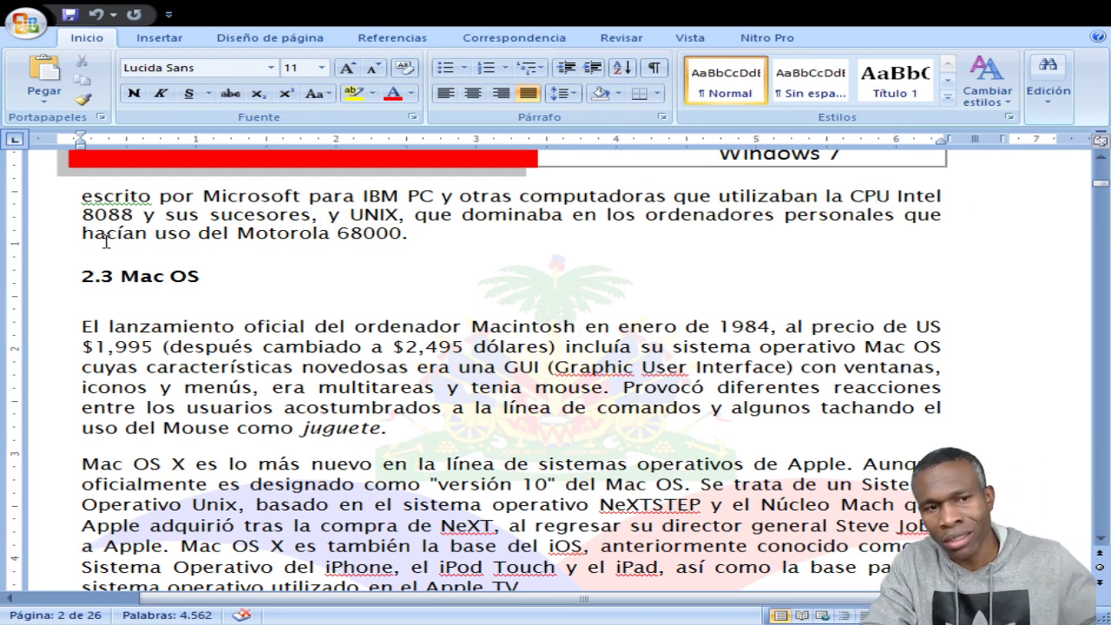
Review sections 2.4 MS-DOS and 2.5 Microsoft Windows, highlighting the 2.5 heading and selecting the picture of Windows version logos
scroll(347, 270, down, 2)
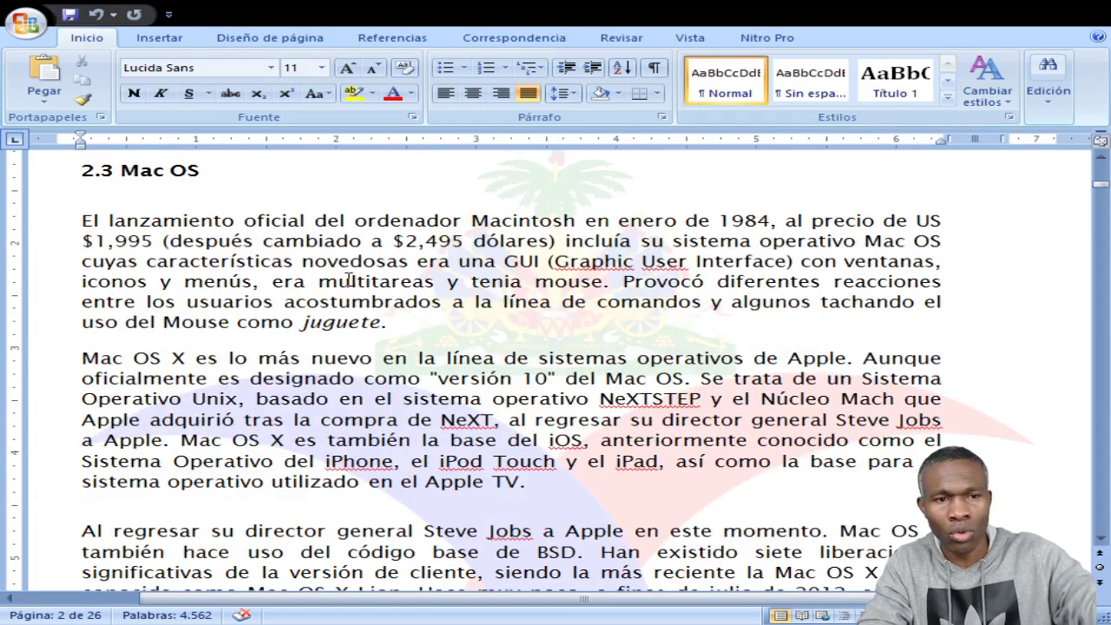
scroll(349, 279, down, 13)
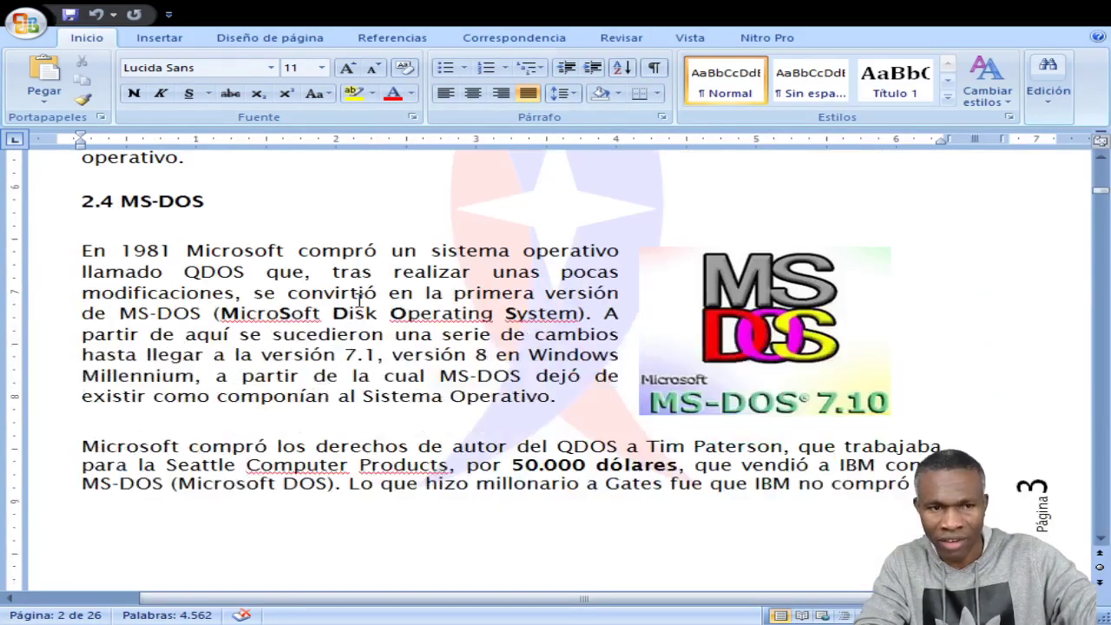
scroll(360, 300, down, 7)
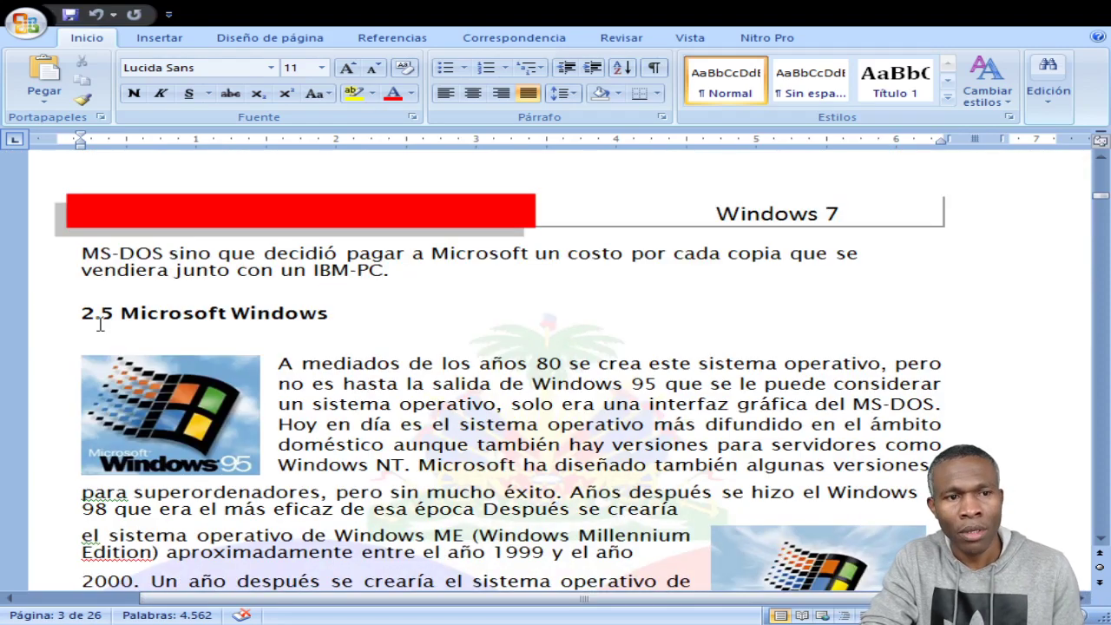
drag(100, 322, 334, 320)
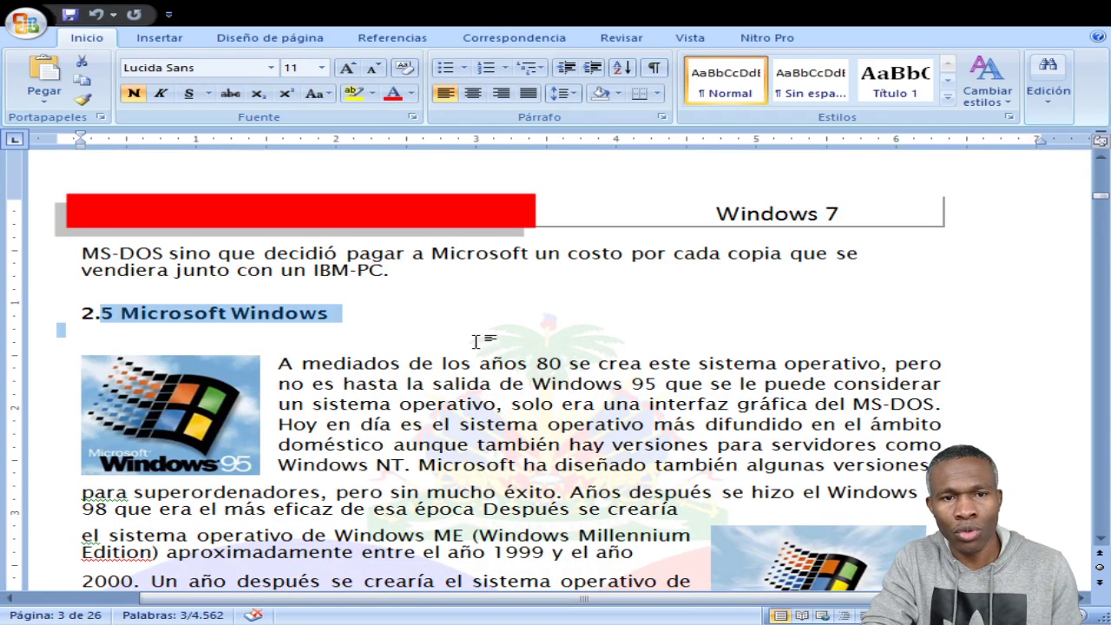
scroll(536, 340, down, 9)
scroll(535, 339, down, 4)
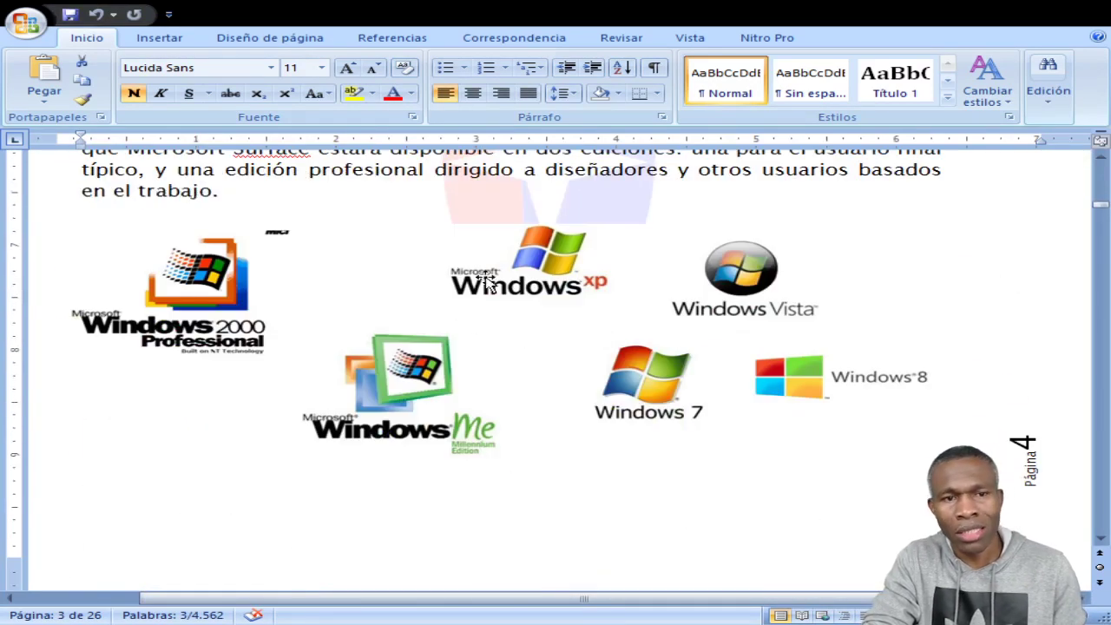
click(236, 340)
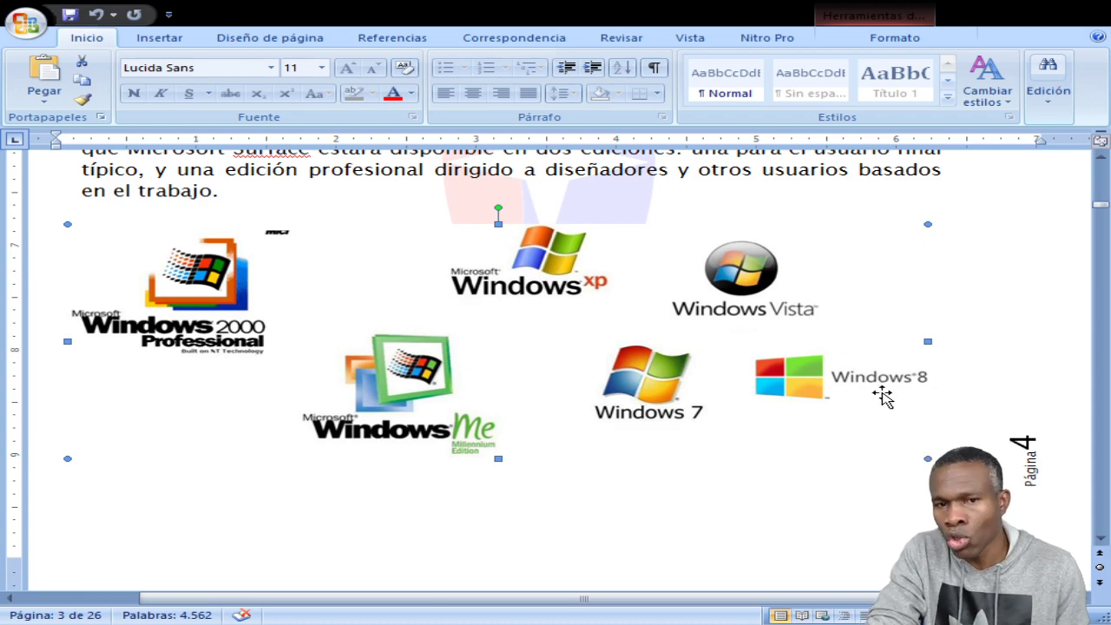
Review section 2.6 GNU/Linux with its distribution logos and the Android paragraph, continuing to section 3
scroll(875, 422, down, 10)
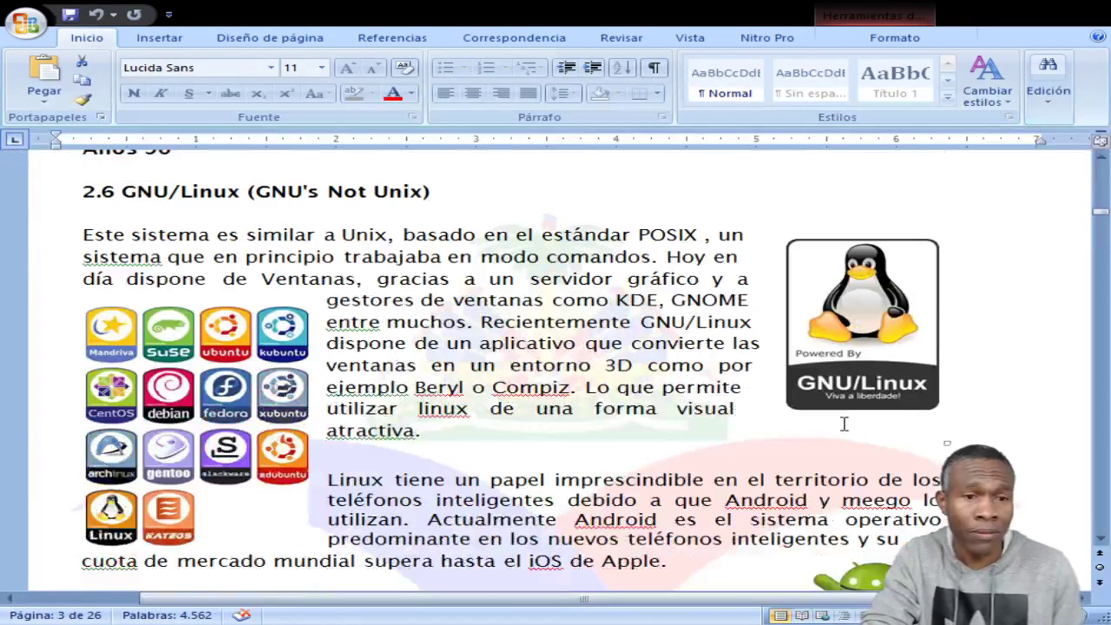
scroll(605, 384, up, 2)
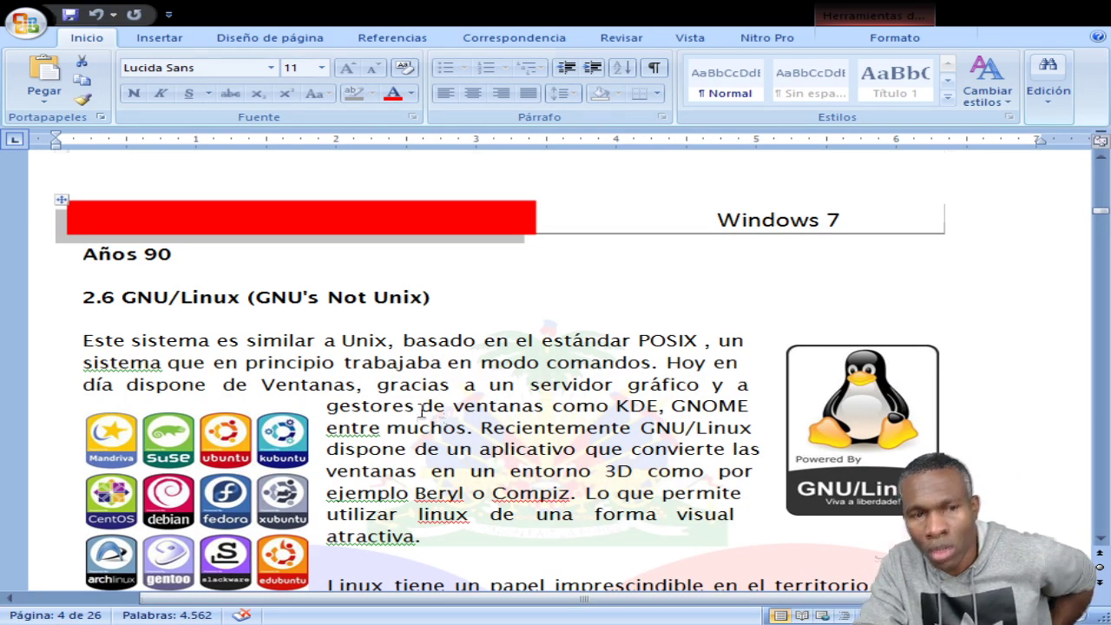
scroll(423, 408, down, 4)
scroll(443, 382, down, 4)
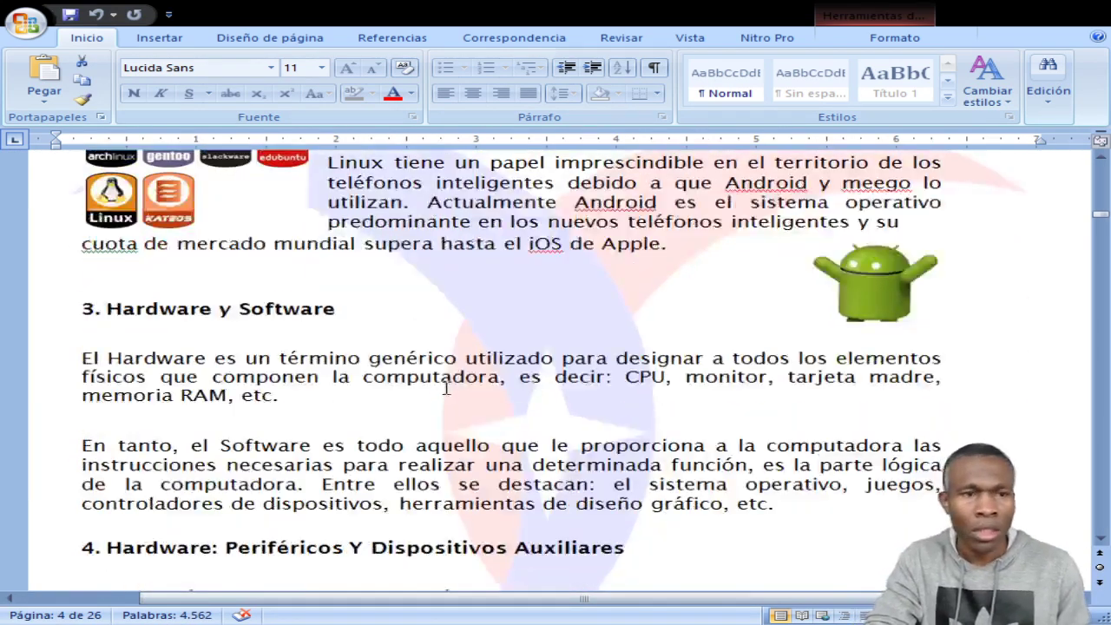
Highlight the section 3 heading Hardware y Software and the hardware definition paragraph while reading them, and clear the selection
drag(327, 323, 173, 299)
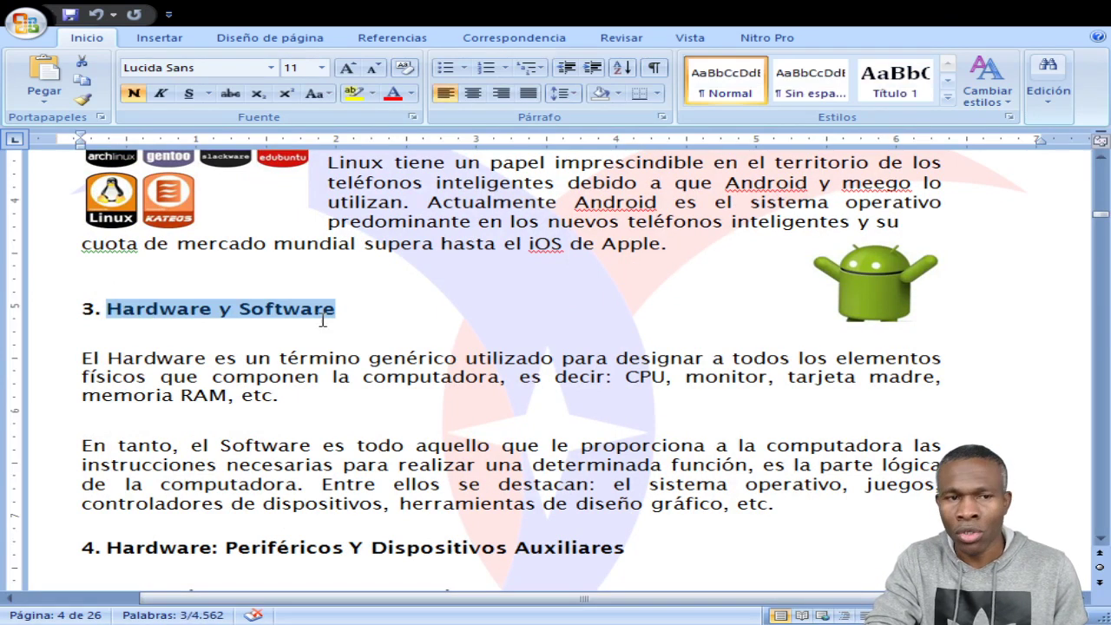
scroll(322, 323, down, 1)
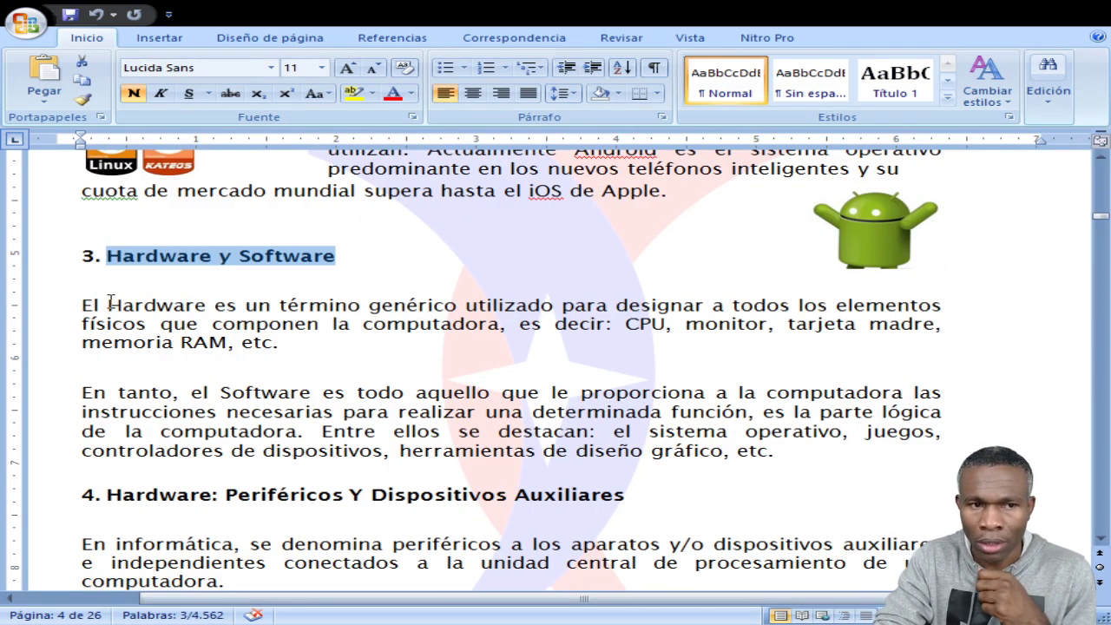
drag(76, 303, 296, 342)
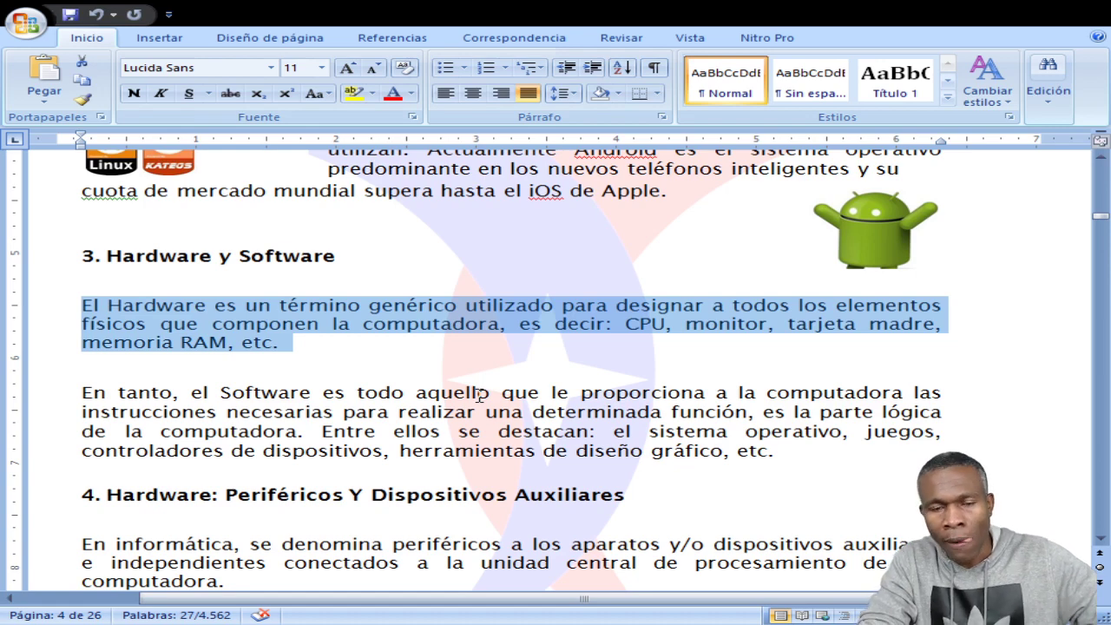
scroll(460, 391, down, 3)
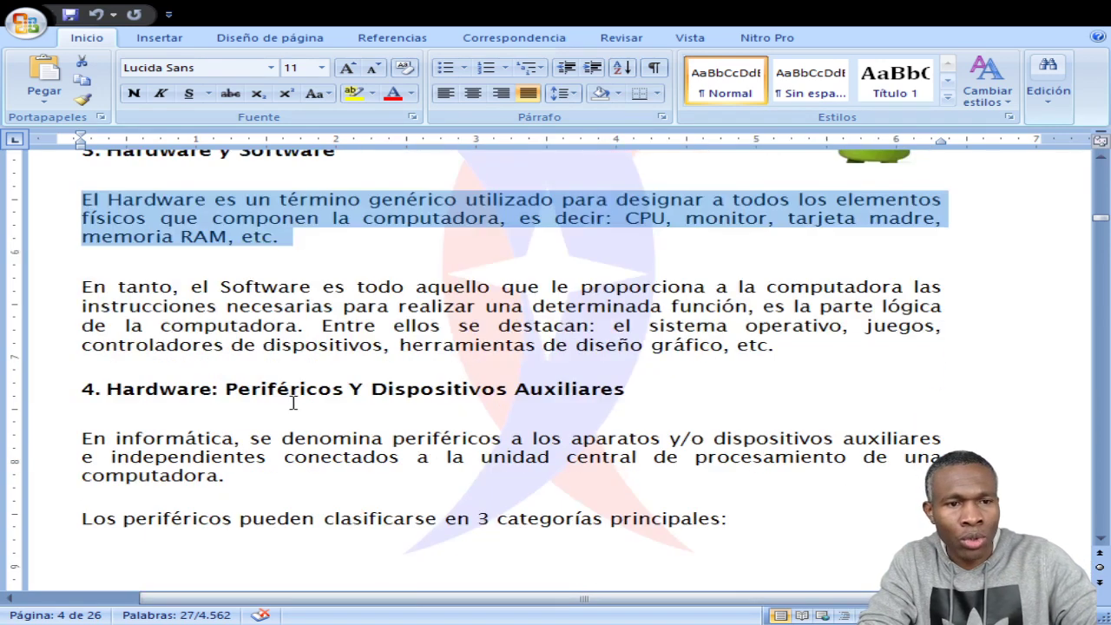
scroll(293, 401, up, 3)
click(295, 355)
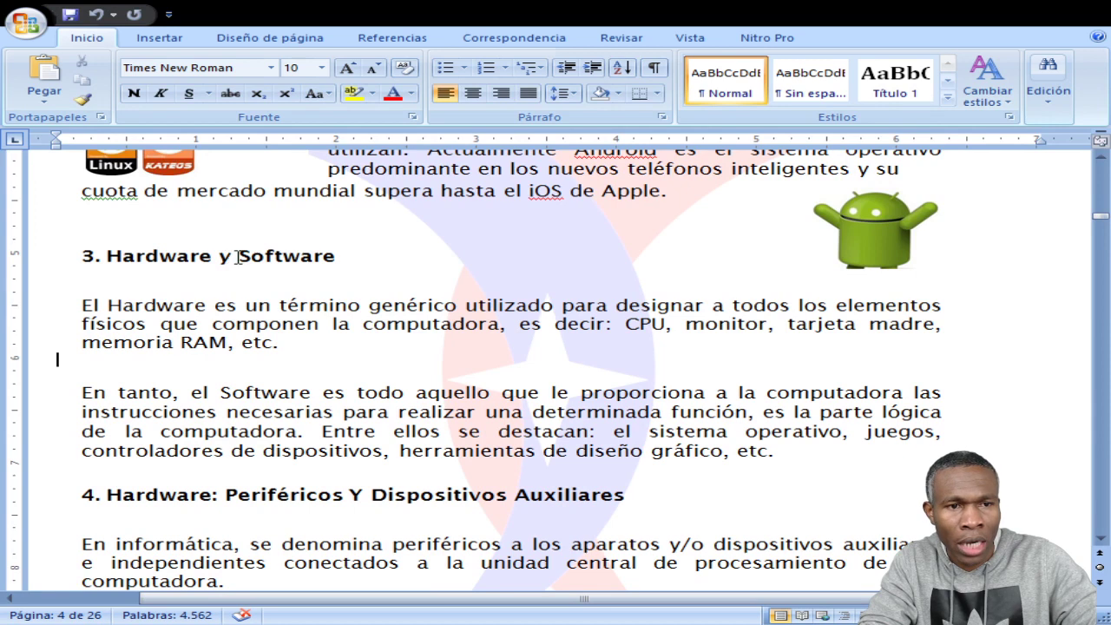
Highlight the word Software in the section 3 heading and view the paragraph that defines software
drag(240, 256, 335, 261)
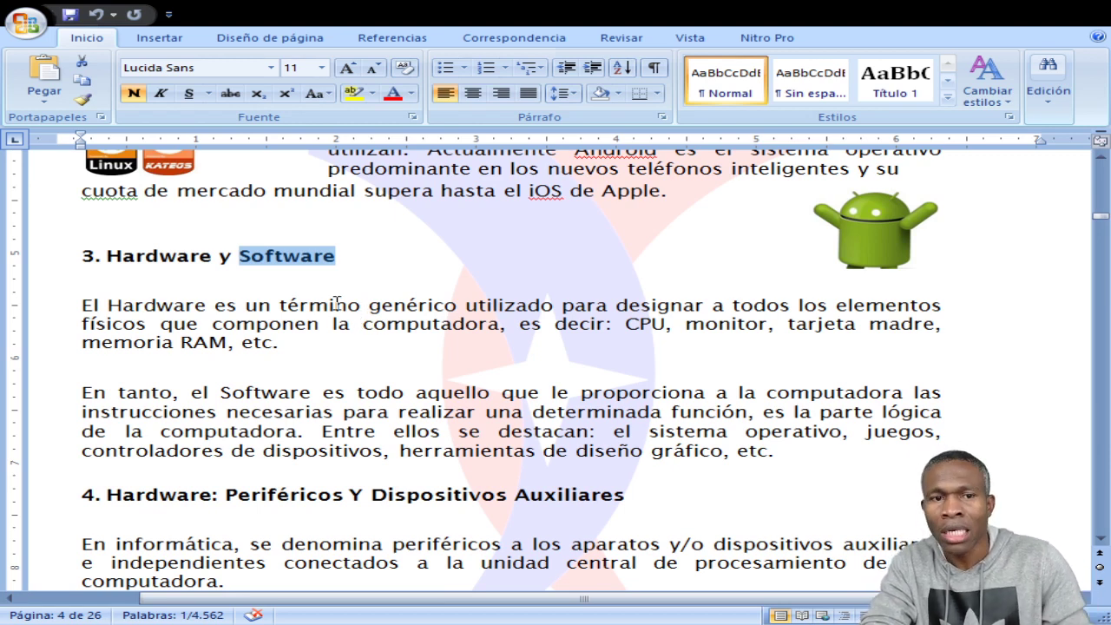
scroll(342, 335, down, 1)
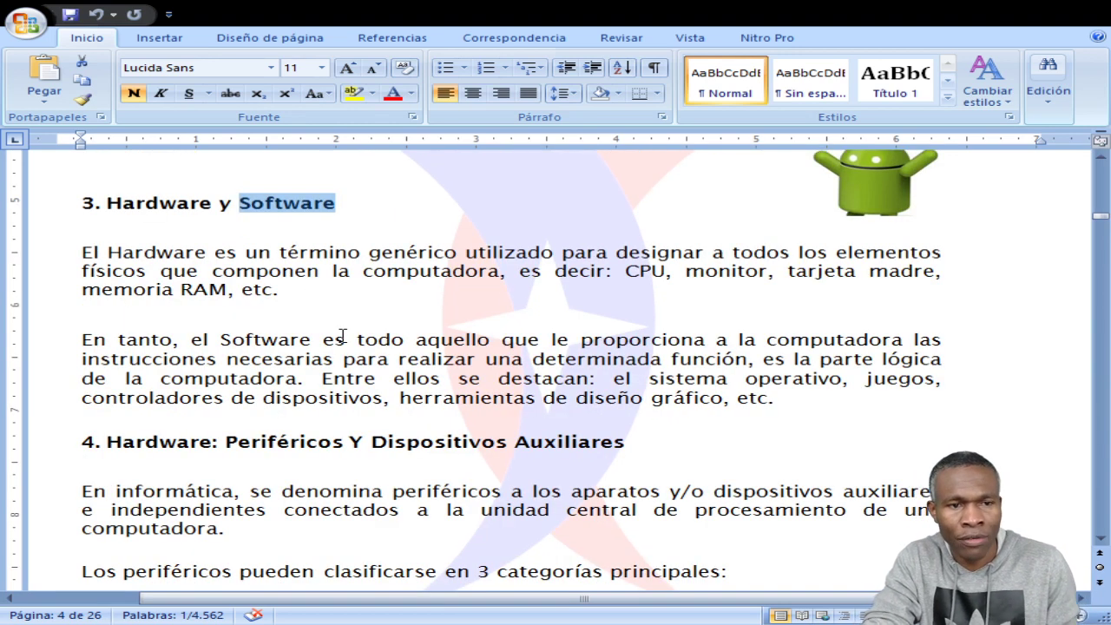
scroll(211, 293, down, 1)
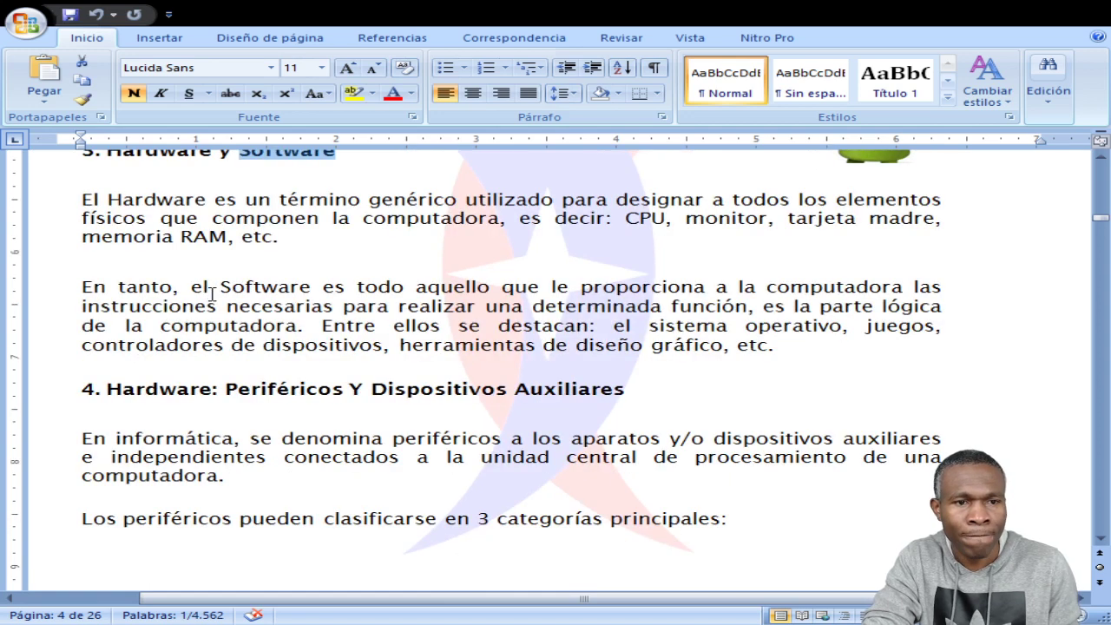